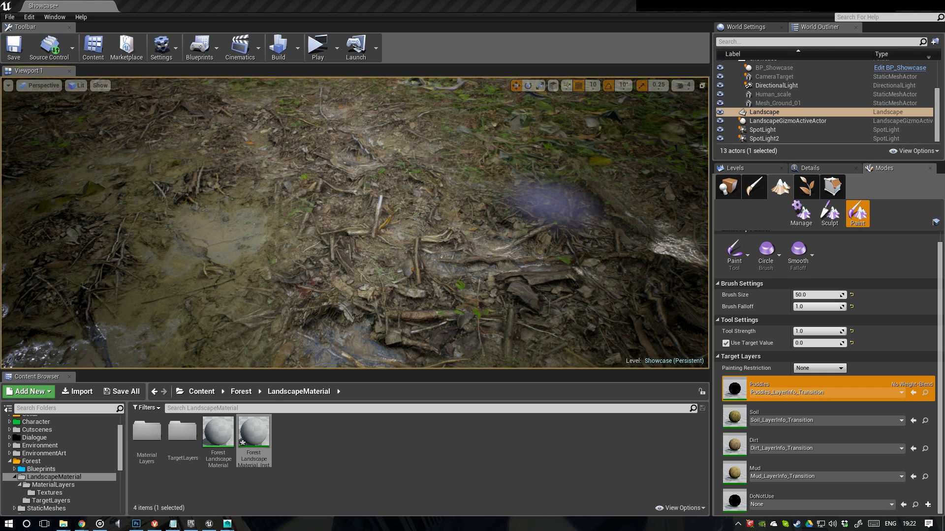
- Switch to the browser, look over the "Landscape Material Breakdown!" post on sanethegame.net, and return to Unreal Editor
left_click(81, 524)
left_click(153, 489)
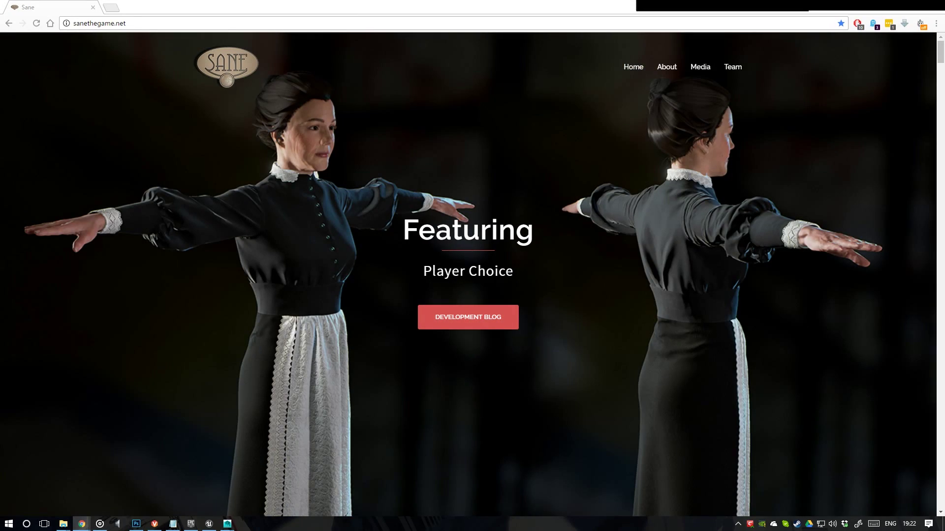
scroll(388, 311, "down", 15)
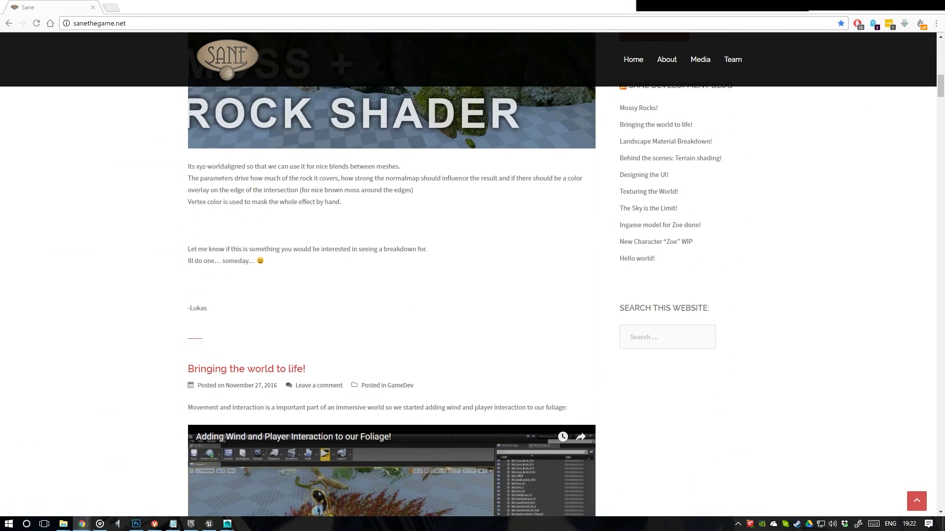
scroll(388, 311, "down", 14)
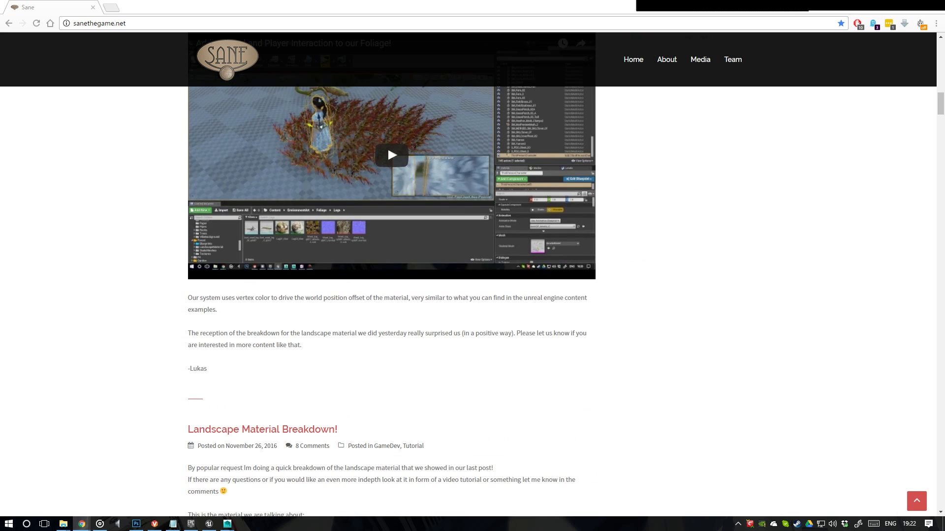
scroll(387, 311, "down", 2)
scroll(388, 311, "up", 3)
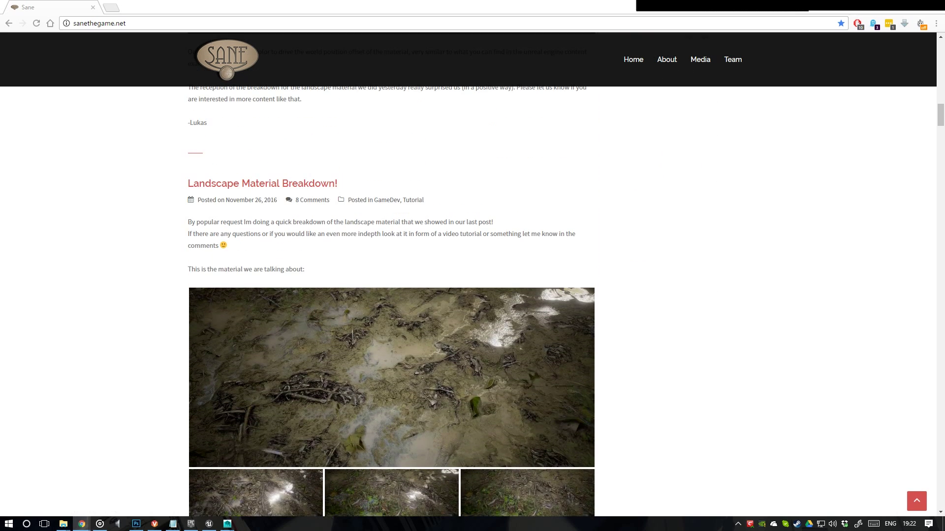
scroll(388, 311, "down", 2)
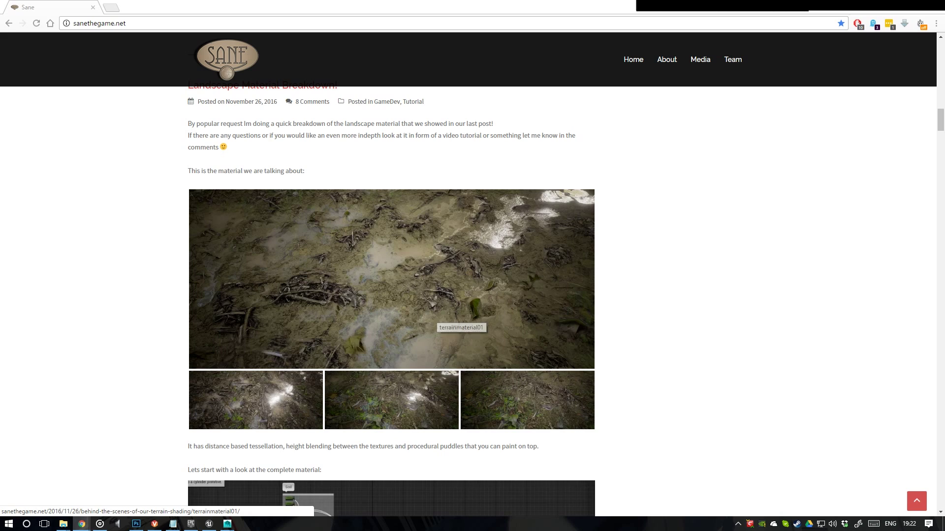
left_click(887, 5)
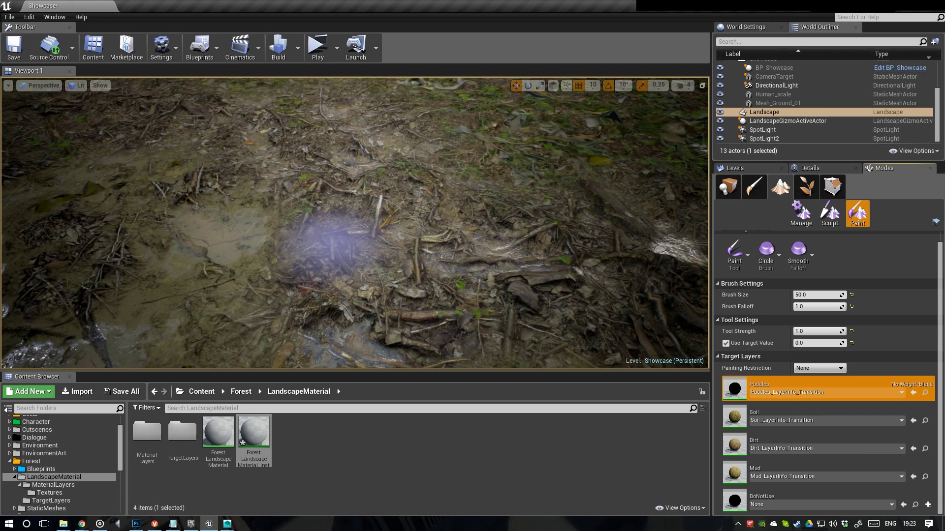
- Display the landscape in Wireframe and examine its tessellation density up close and from farther away
left_click(78, 85)
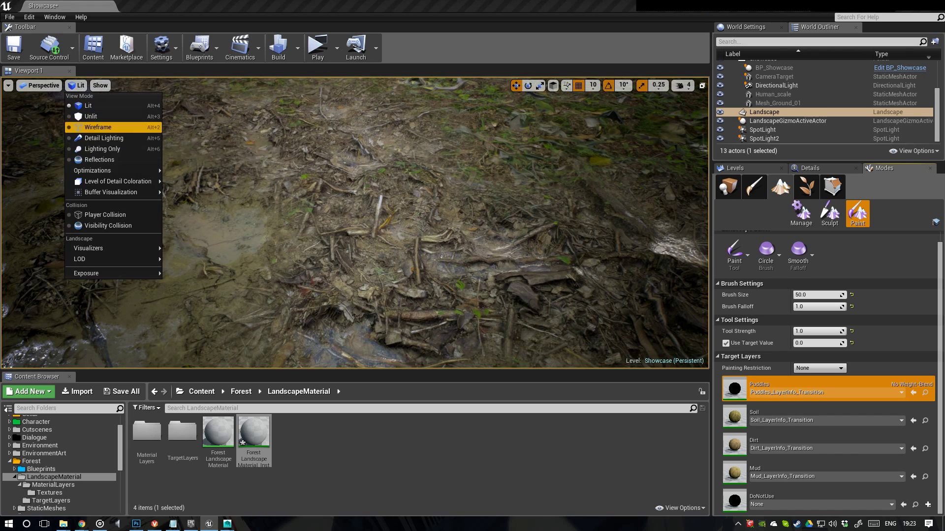
left_click(98, 127)
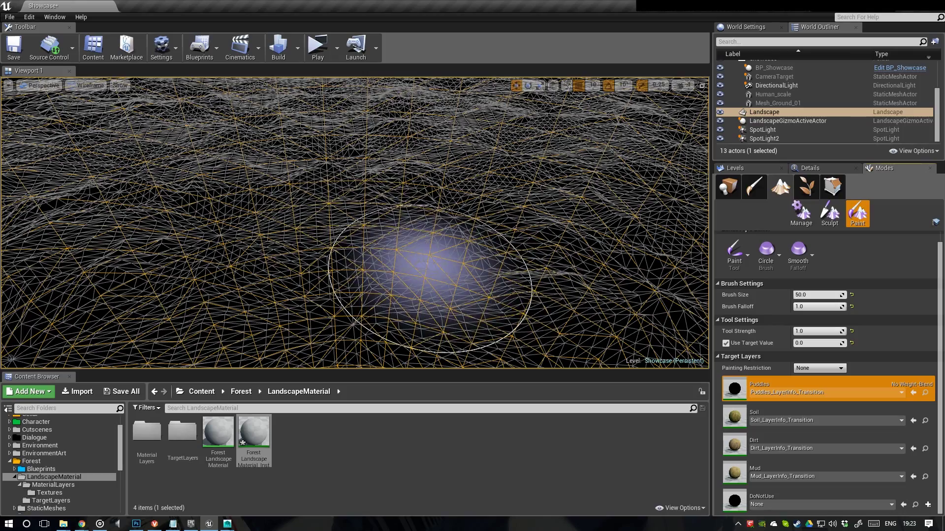
right_click_drag(430, 270, 430, 270)
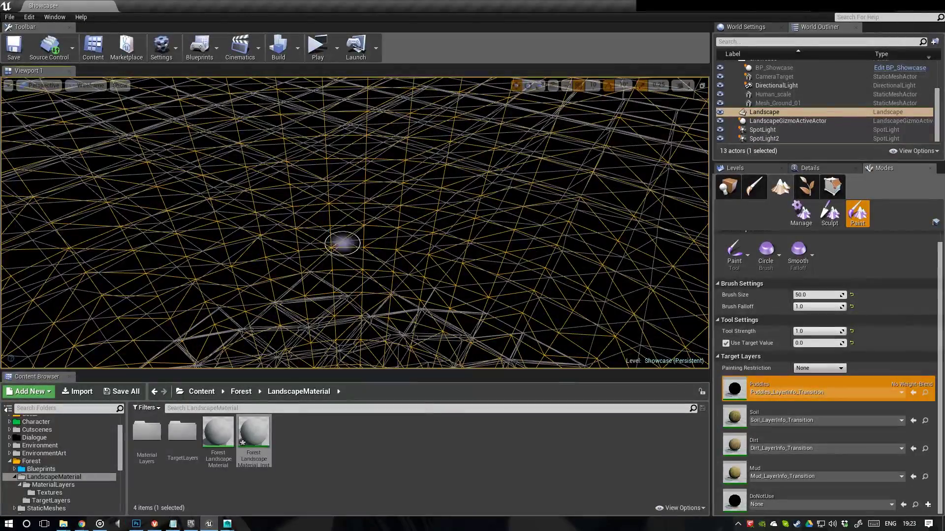
right_click(343, 245)
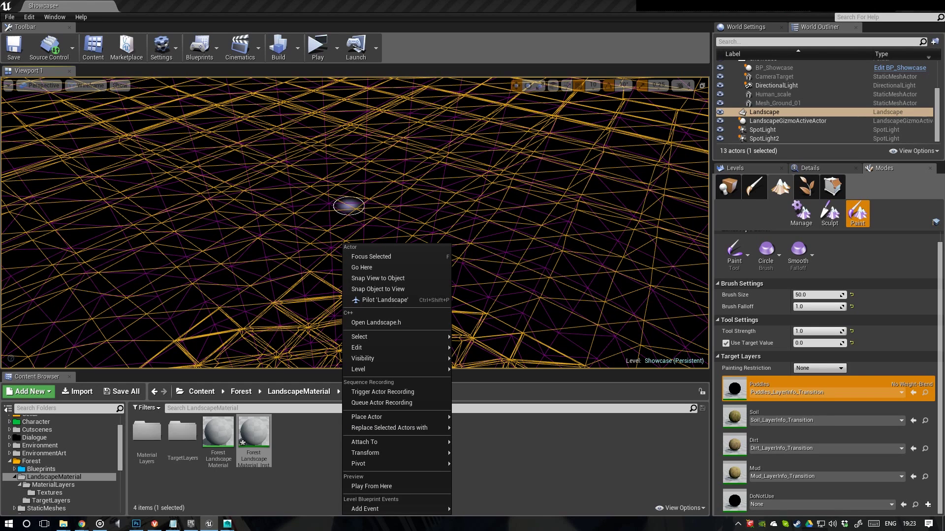
scroll(843, 111, "up", 2)
scroll(844, 124, "down", 2)
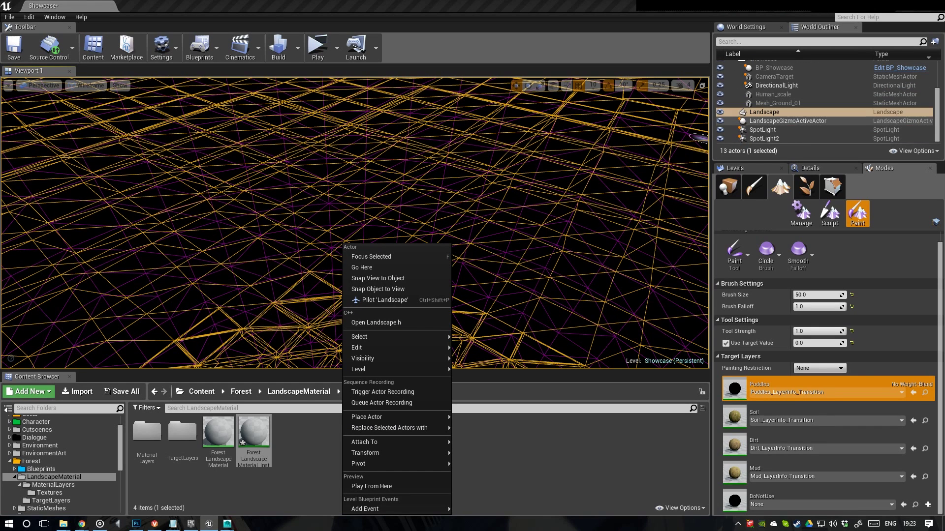
left_click(780, 113)
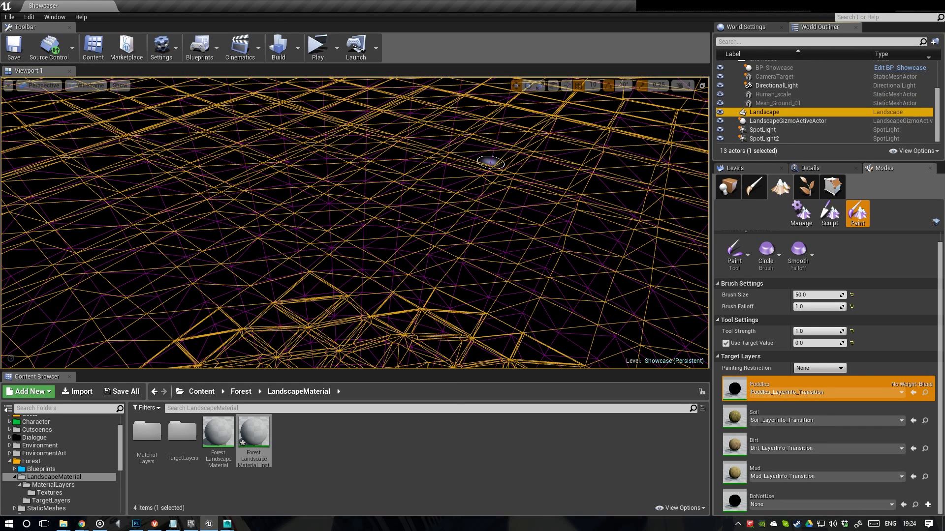
right_click_drag(361, 215, 362, 215)
key("w")
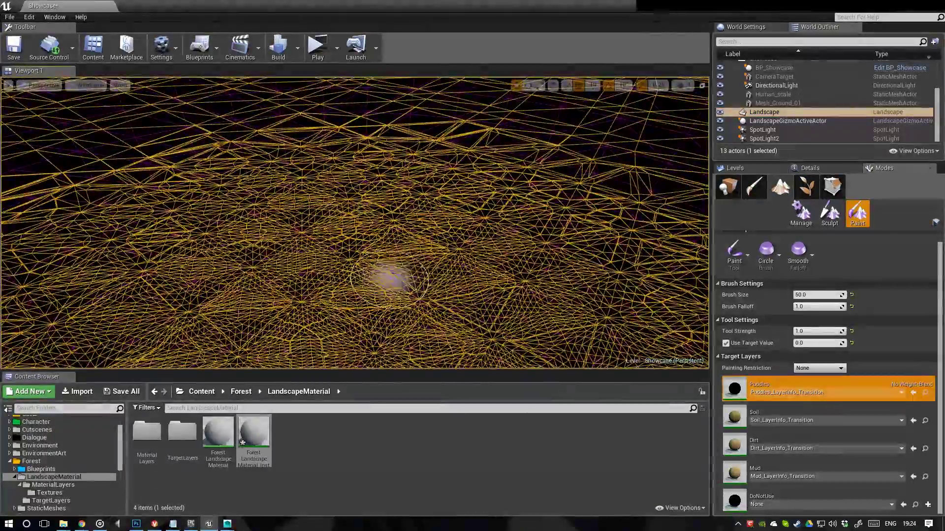
key("w")
right_click_drag(394, 279, 395, 279)
- Return the viewport to Lit shading and frame the muddy ground area
left_click(90, 85)
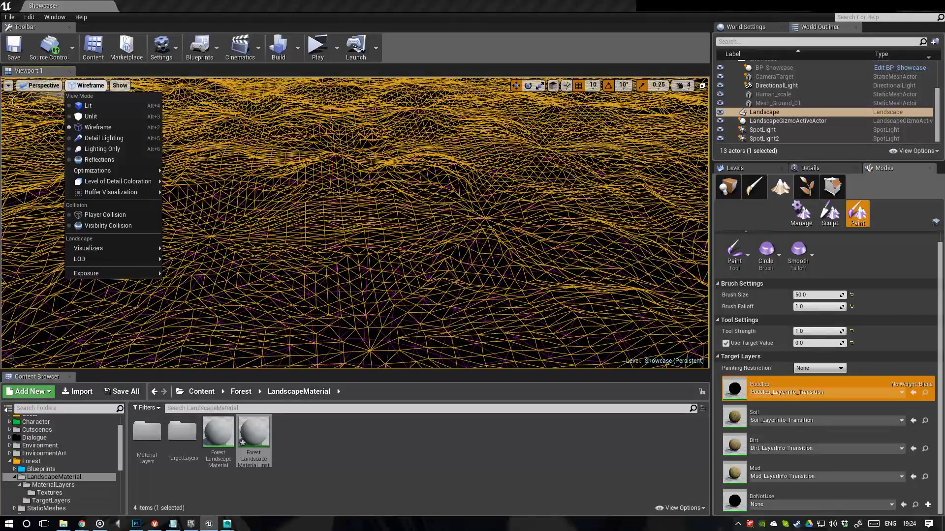
left_click(112, 106)
mouse_move(435, 242)
right_mouse_down()
mouse_move(424, 231)
mouse_move(437, 244)
right_mouse_up()
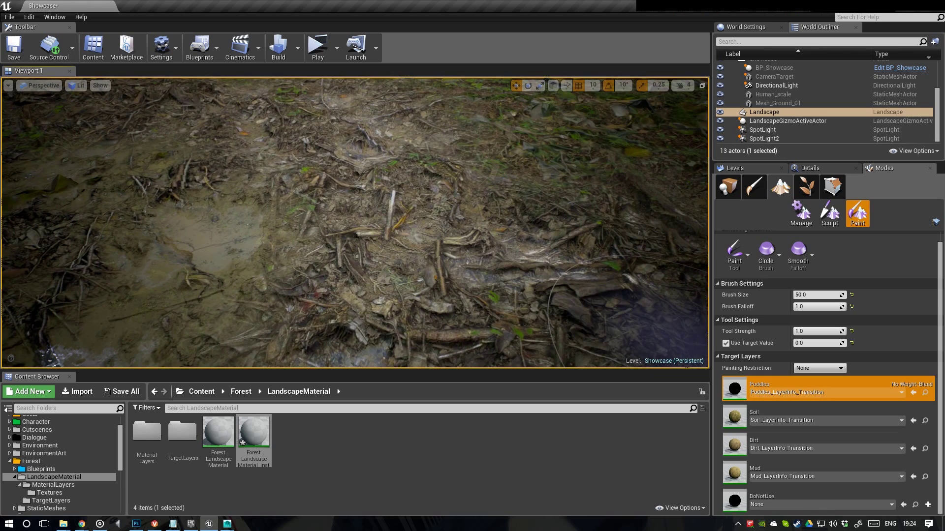
- Paint the Mud layer across the visible ground with a target value of 1
left_click(811, 441)
left_click(812, 469)
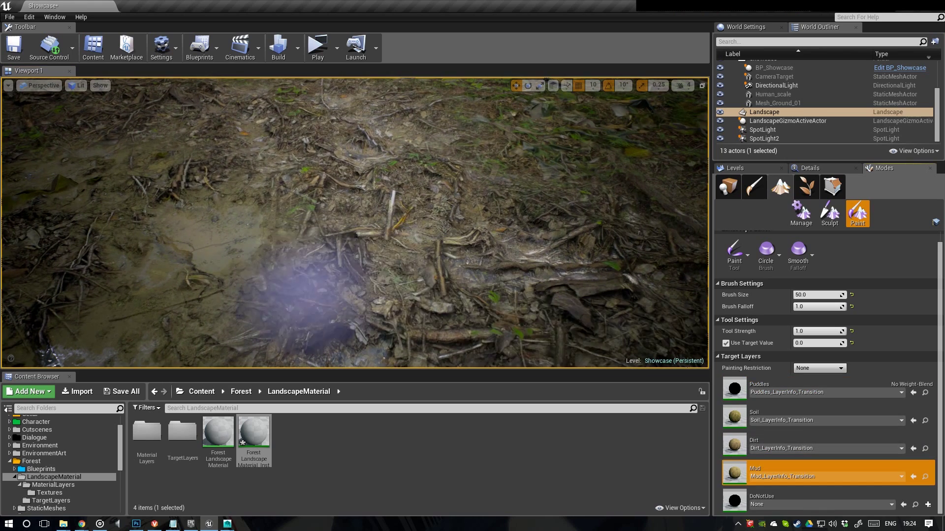
right_click_drag(369, 286, 358, 278)
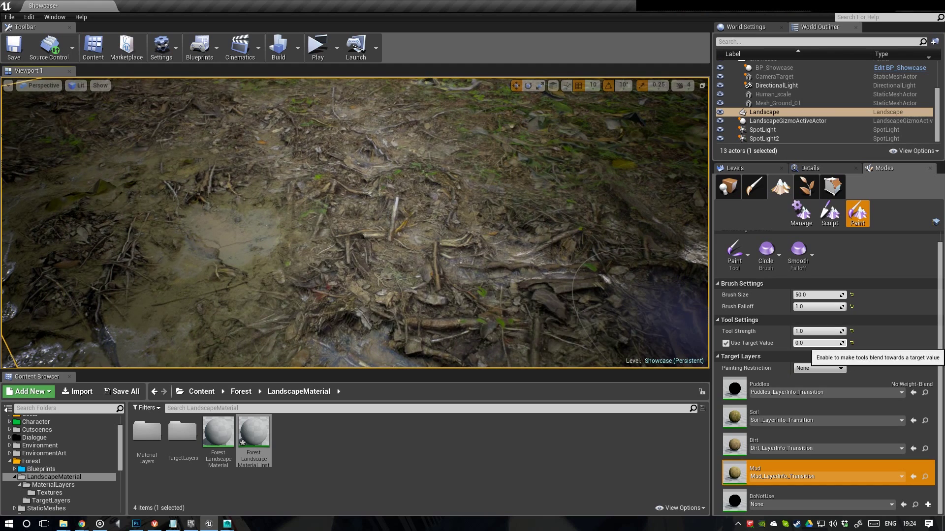
left_click(800, 342)
type("1")
mouse_move(369, 276)
left_mouse_down()
mouse_move(407, 278)
mouse_move(396, 285)
mouse_move(147, 133)
mouse_move(393, 118)
mouse_move(542, 123)
mouse_move(561, 217)
mouse_move(660, 251)
mouse_move(344, 310)
mouse_move(315, 96)
mouse_move(388, 87)
mouse_move(212, 92)
mouse_move(510, 166)
mouse_move(361, 314)
mouse_move(615, 290)
mouse_move(561, 315)
mouse_move(485, 290)
mouse_move(346, 281)
mouse_move(608, 301)
mouse_move(262, 301)
mouse_move(40, 317)
left_mouse_up()
- Clear the existing puddles with the Puddles layer at target value 0 and paint new puddles over the mud at target value 1
left_click(797, 384)
type("0")
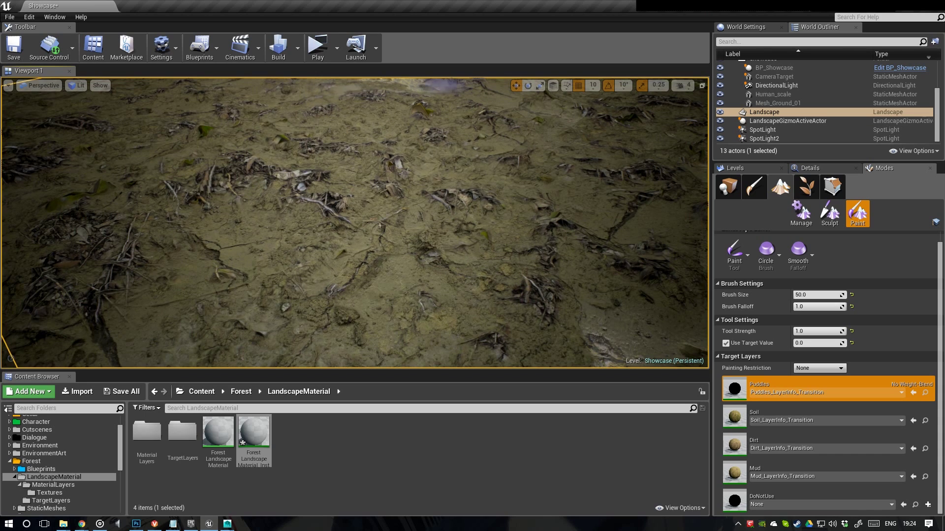
left_click(815, 344)
type("1")
key("Return")
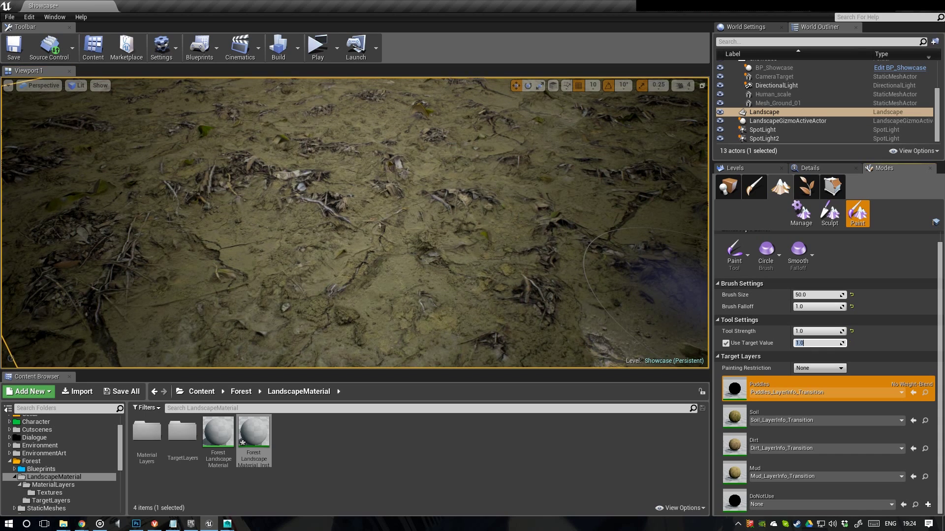
mouse_move(659, 280)
left_mouse_down()
mouse_move(337, 327)
mouse_move(95, 338)
mouse_move(274, 200)
mouse_move(566, 256)
mouse_move(585, 99)
mouse_move(285, 215)
mouse_move(503, 184)
mouse_move(592, 194)
mouse_move(401, 186)
mouse_move(348, 316)
mouse_move(460, 331)
mouse_move(497, 251)
mouse_move(335, 216)
mouse_move(487, 273)
mouse_move(462, 221)
left_mouse_up()
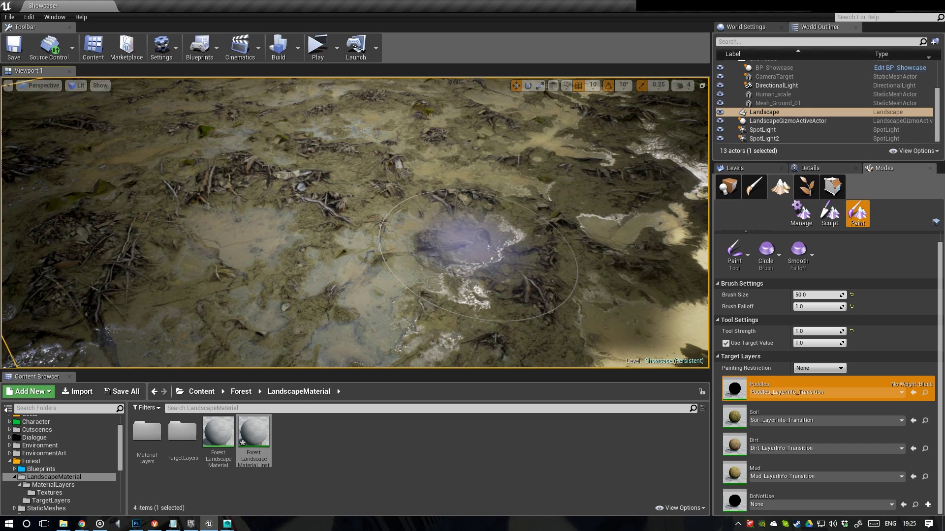
- Open the ForestLandscapeMaterial_Inst material instance and adjust PuddleSize to about 21.15
left_click(736, 168)
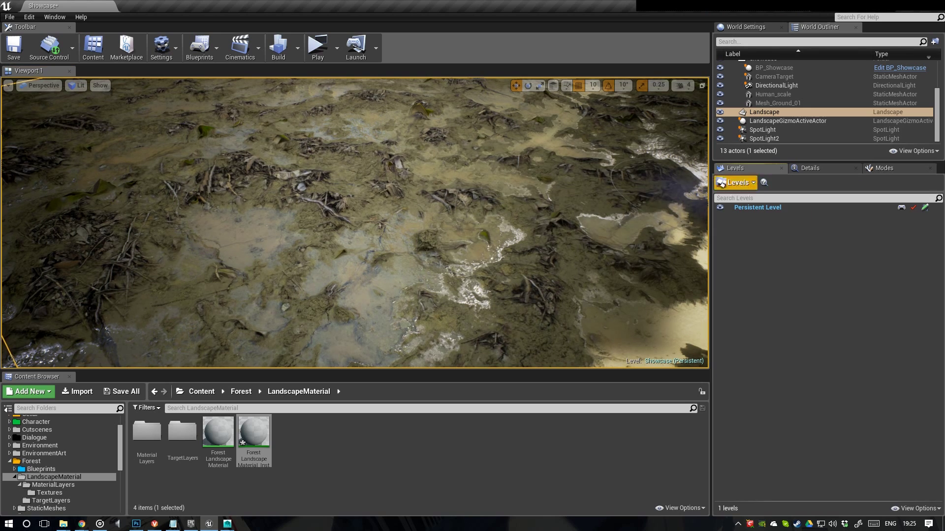
double_click(253, 433)
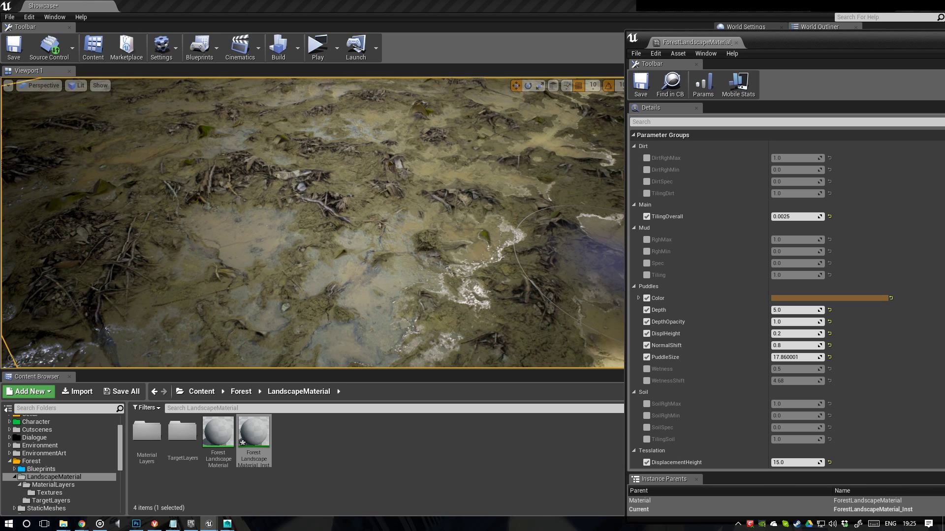
scroll(787, 295, "down", 4)
scroll(787, 295, "up", 2)
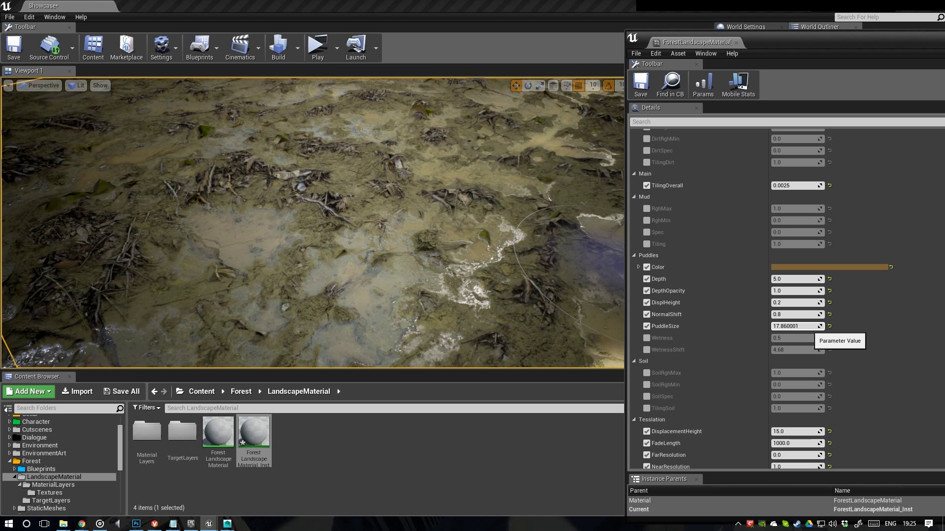
left_click_drag(794, 326, 817, 326)
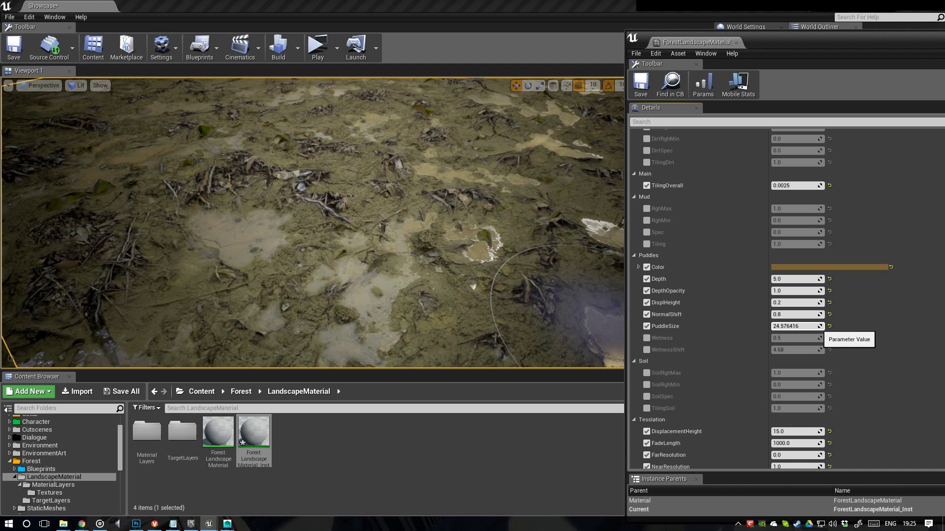
key("ctrl+z")
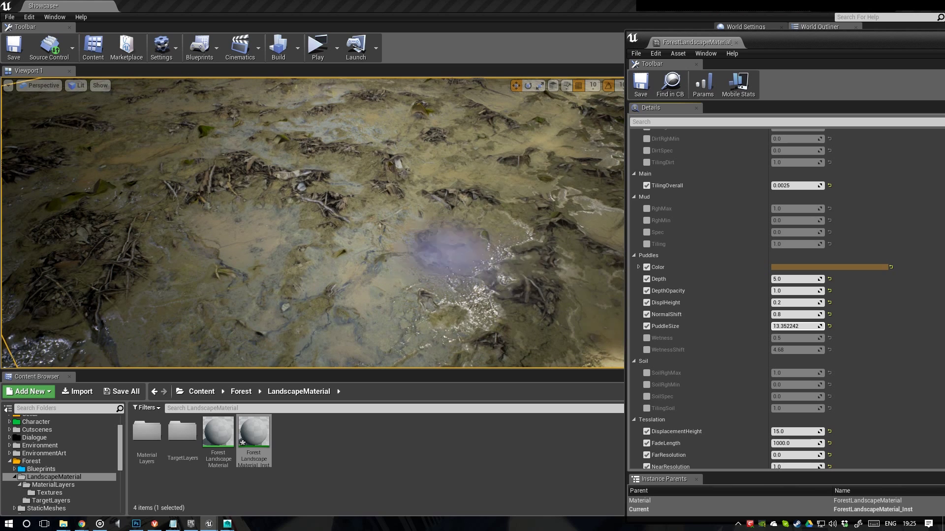
left_click_drag(815, 326, 805, 327)
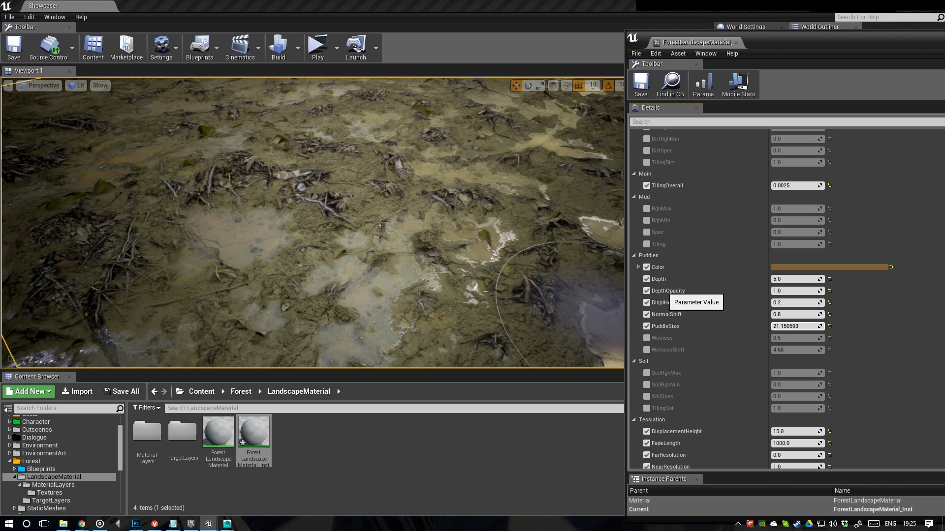
- Try blue and green as the puddle Color and apply a magenta with R 0.215, G 0.025 and B 0.148
left_click(791, 267)
left_click(625, 308)
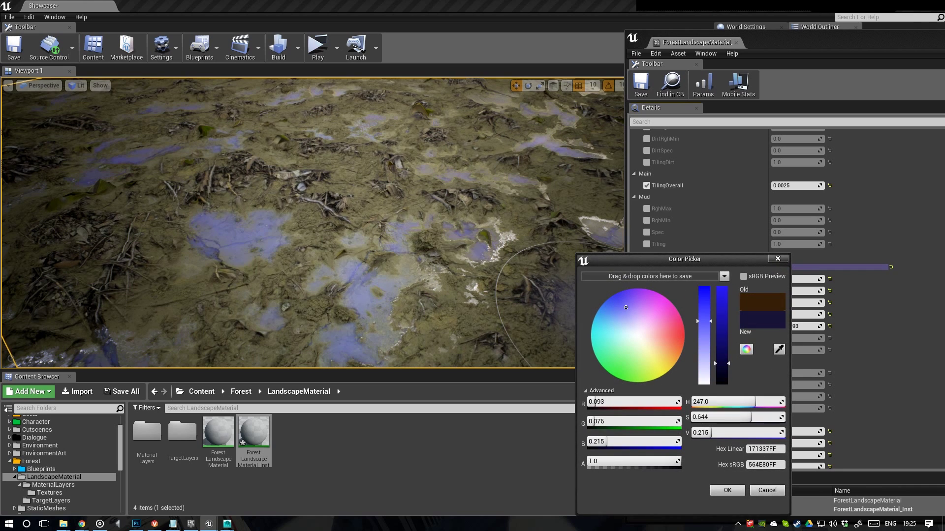
left_click(606, 361)
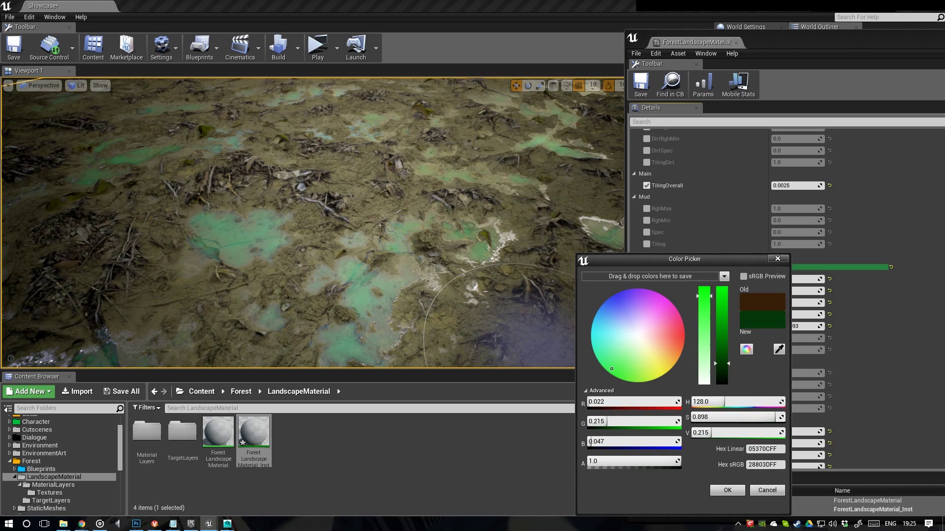
left_click(669, 312)
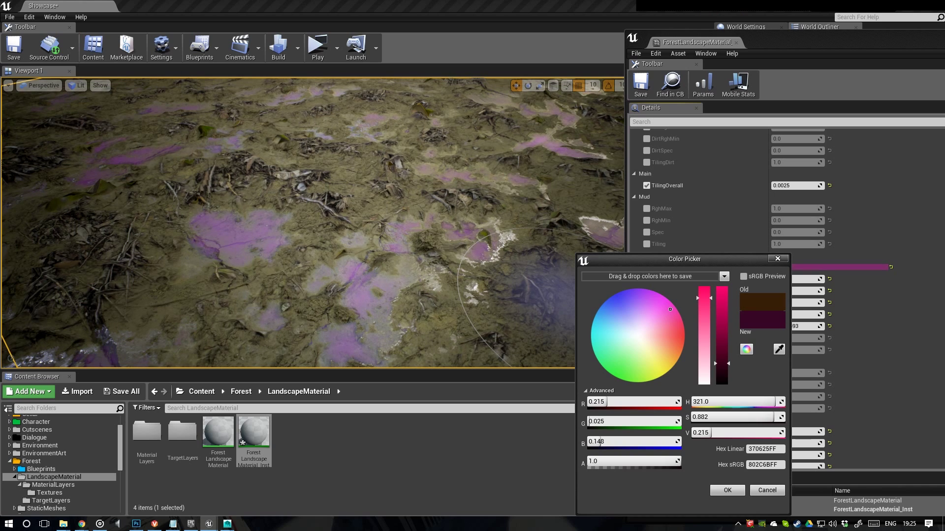
left_click(728, 490)
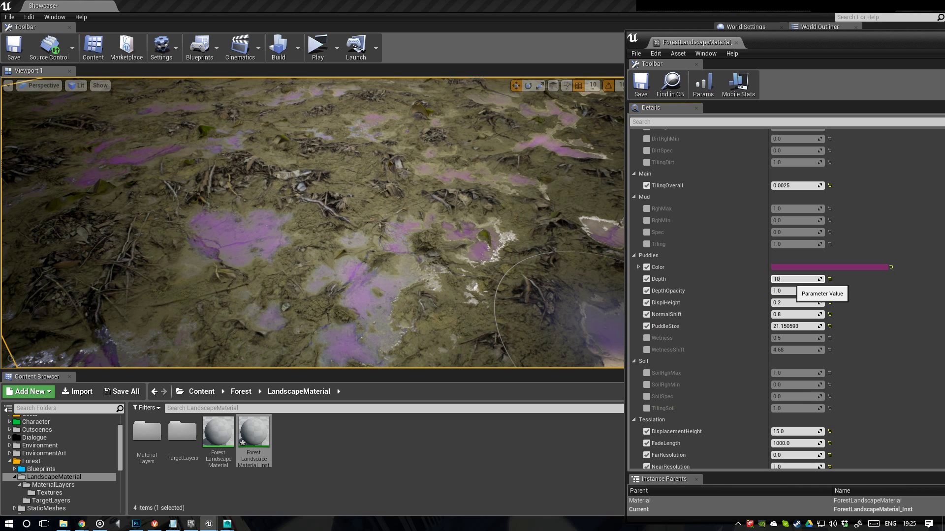
- Try puddle Depth values of 10 and 0, and set Depth back to 5
type("0")
key("Return")
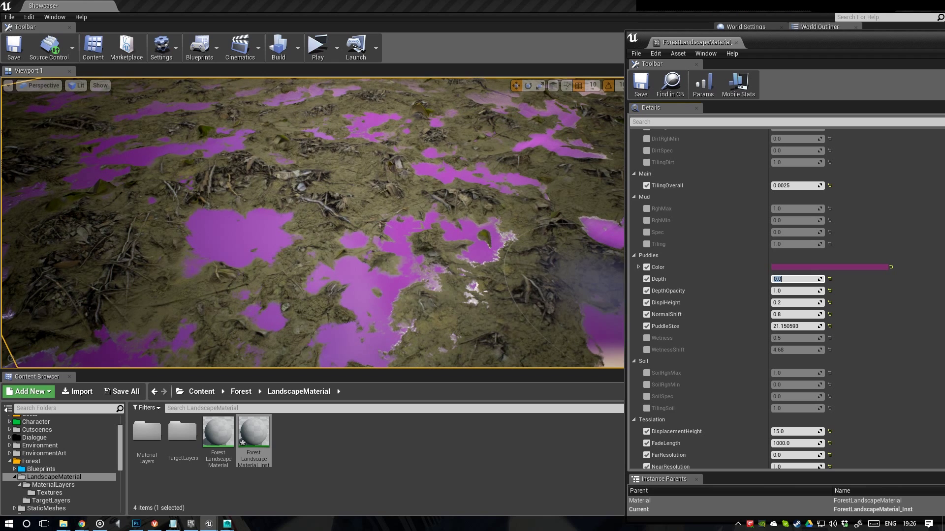
key("Return")
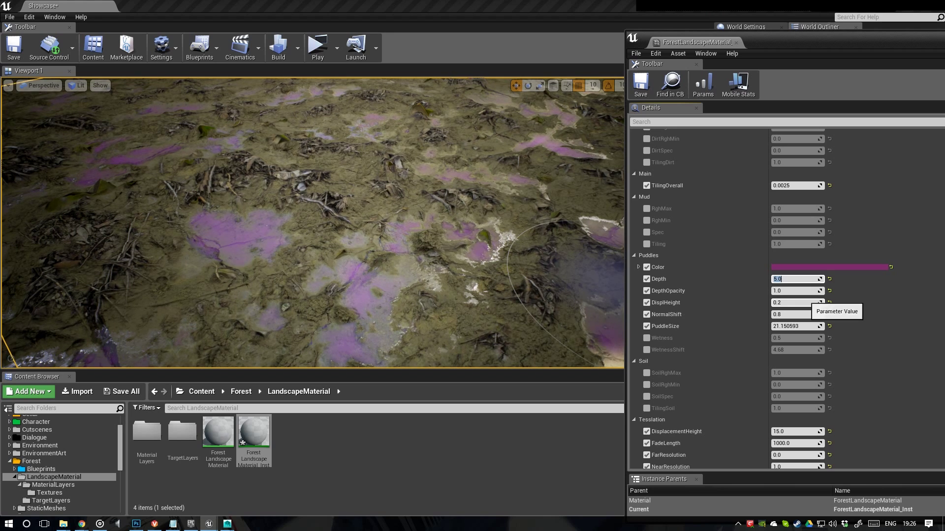
- Try a puddle DepthOpacity of 0 and set it back to 1
key("Tab")
type("0")
key("Return")
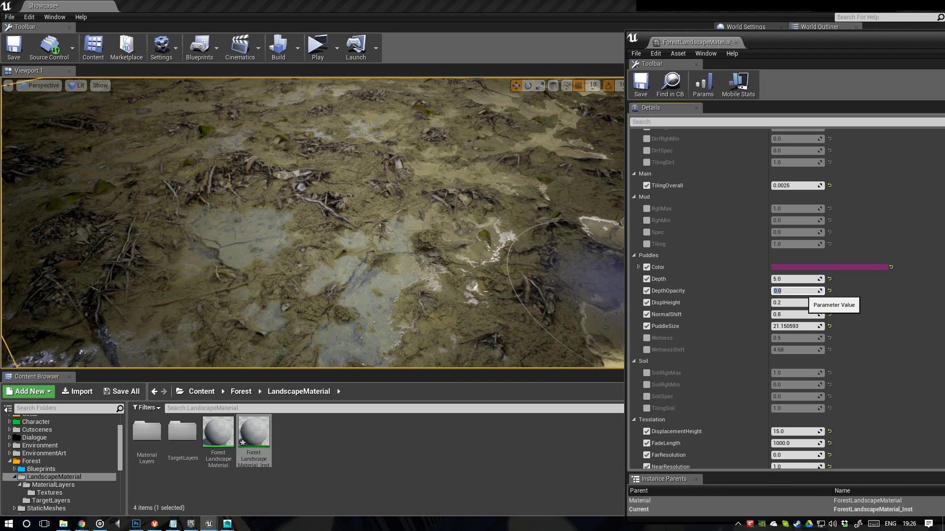
type("1")
key("Return")
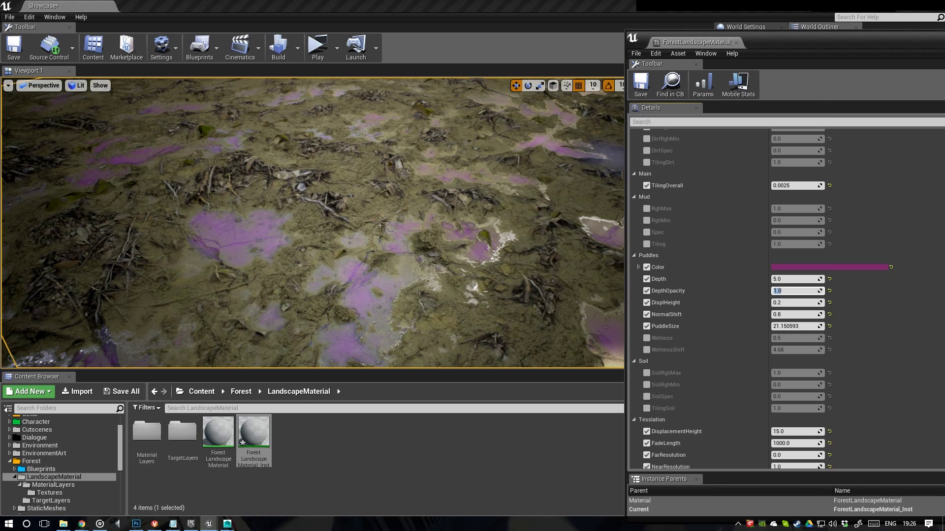
- Reset the puddle Color parameter to its default
left_click(890, 267)
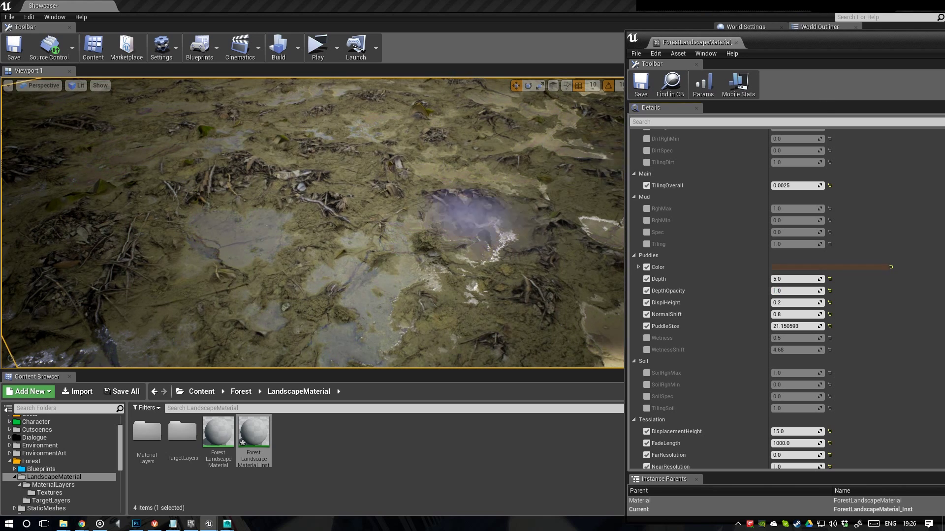
- Close the ForestLandscapeMaterial instance editor and switch from landscape painting to Place mode
left_click(736, 43)
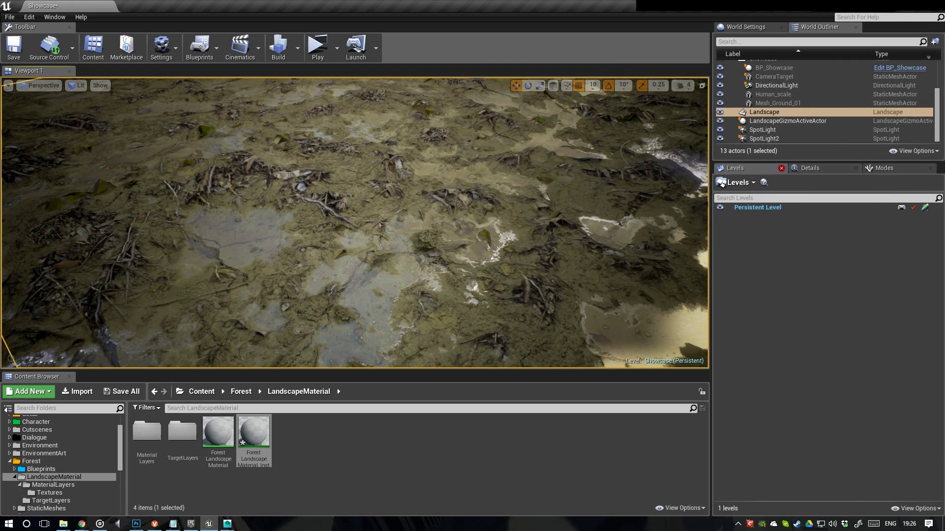
left_click(882, 168)
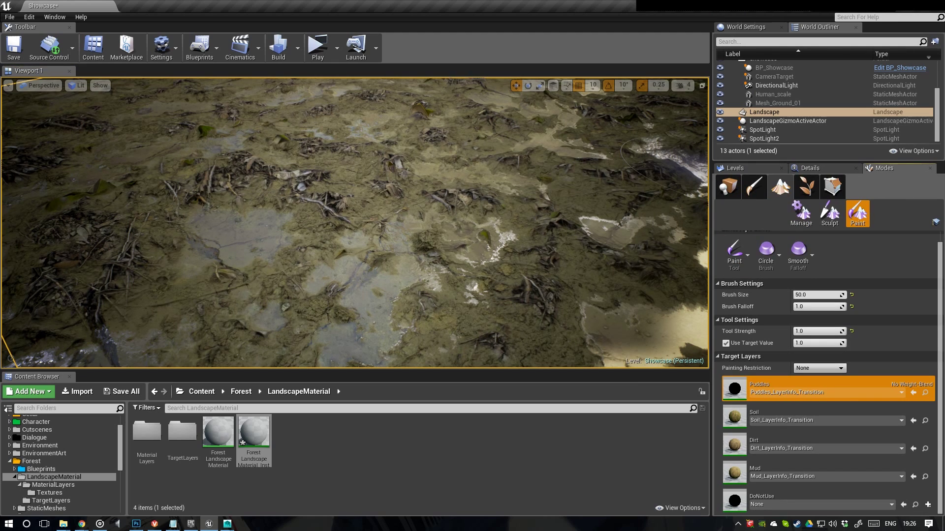
left_click(727, 187)
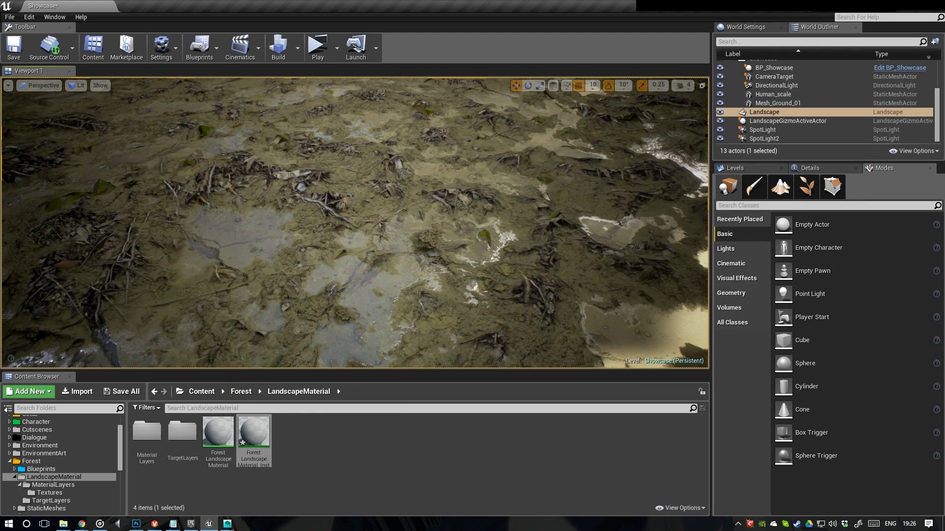
- Create a new material named LandscapeMaterial_Tutorial in the LandscapeMaterial folder
left_click(364, 462)
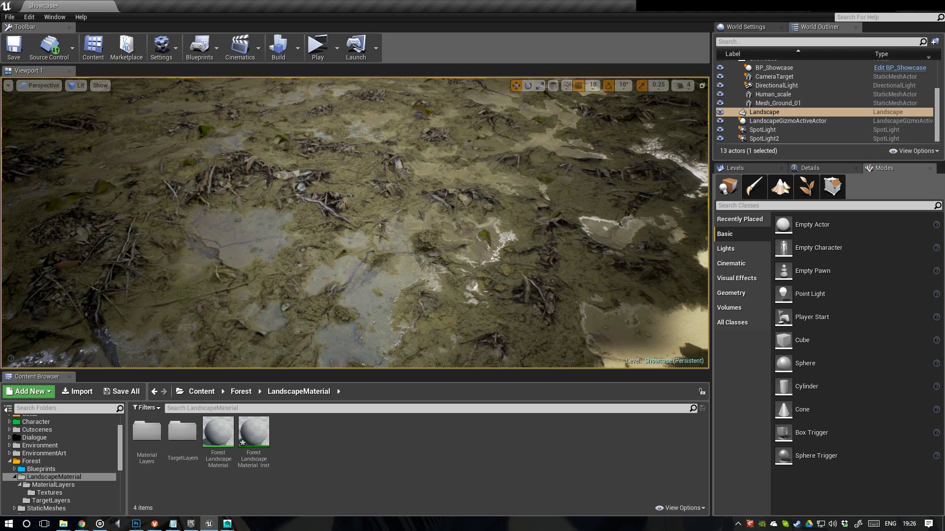
right_click(317, 445)
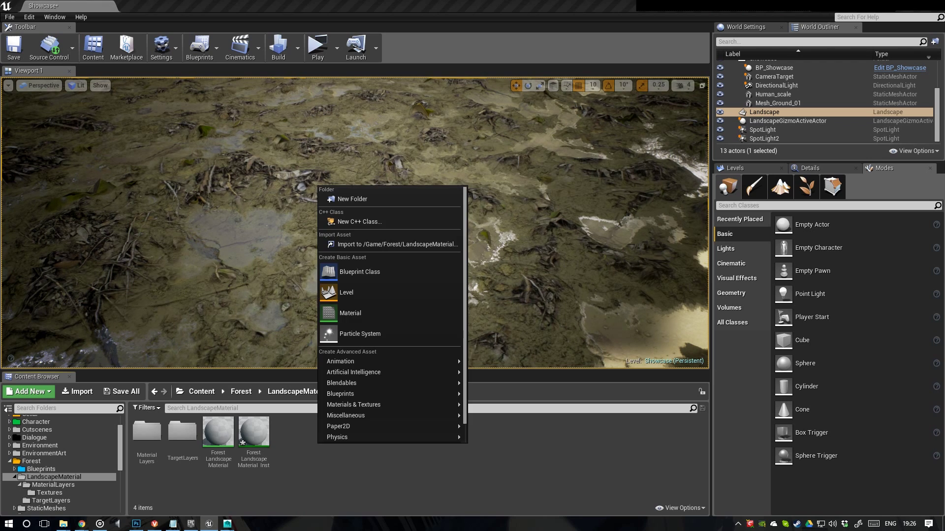
left_click(351, 313)
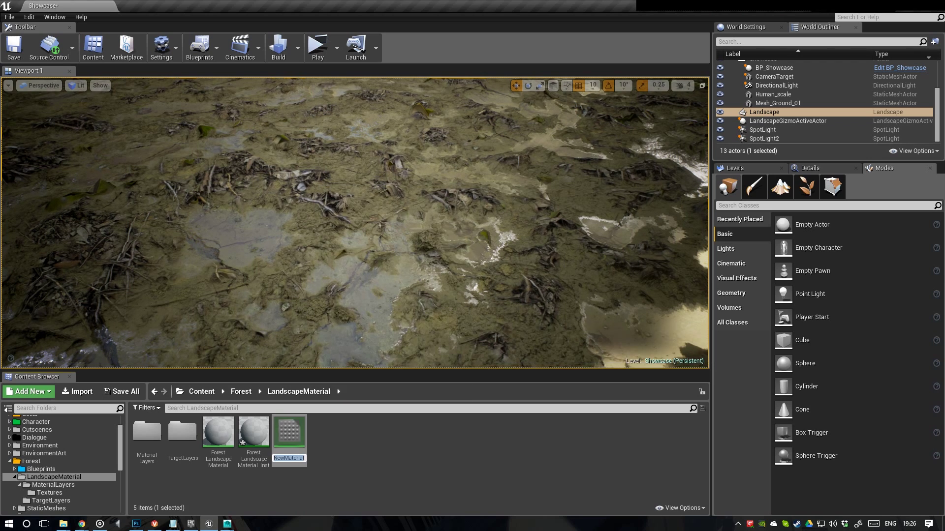
type("La")
key("Return")
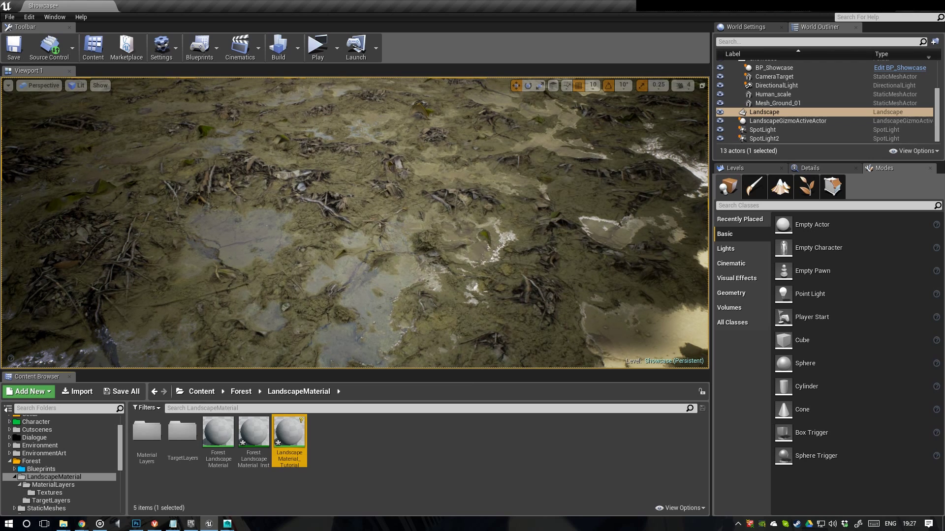
- Open the LandscapeMaterial_Tutorial material for editing, leaving free graph space beside its output node
double_click(289, 433)
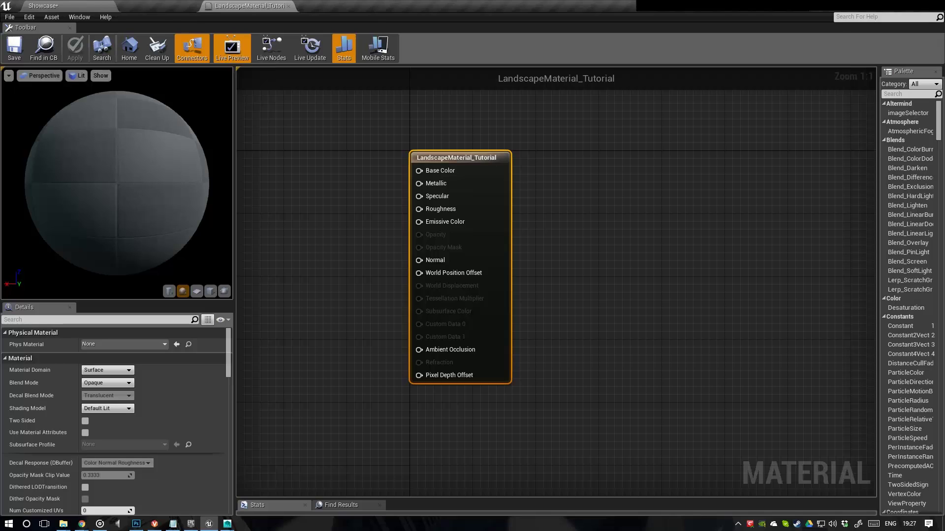
right_click_drag(344, 172, 580, 200)
left_click(524, 199)
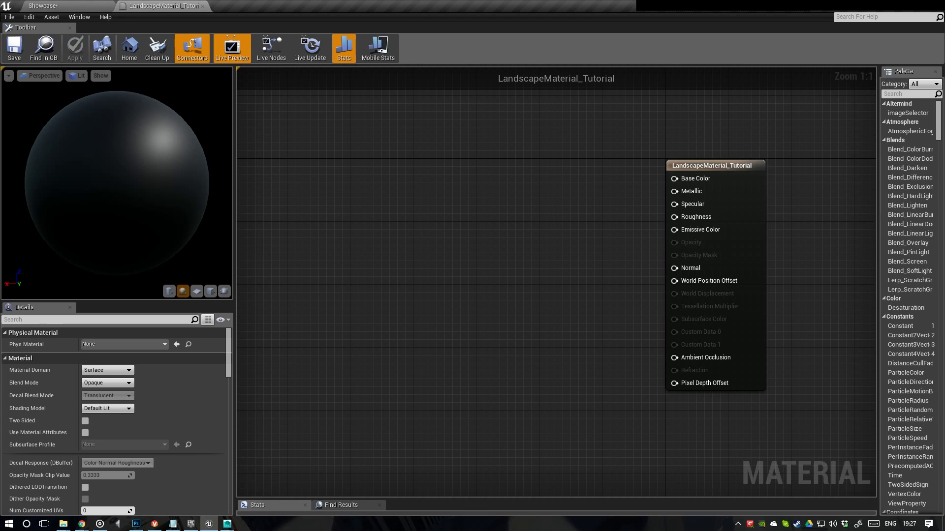
right_click_drag(480, 224, 543, 258)
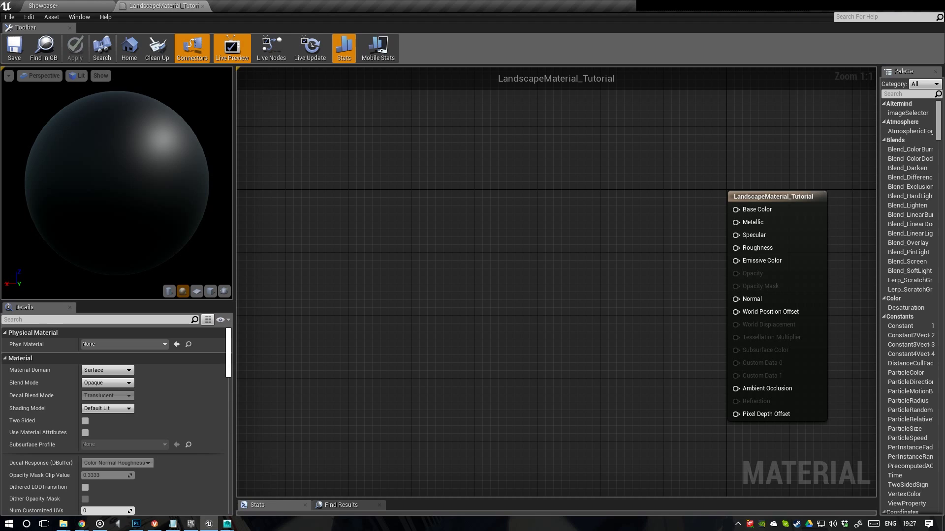
- Enable the Used with Landscape usage option for the material and save the asset
left_click_drag(228, 353, 228, 431)
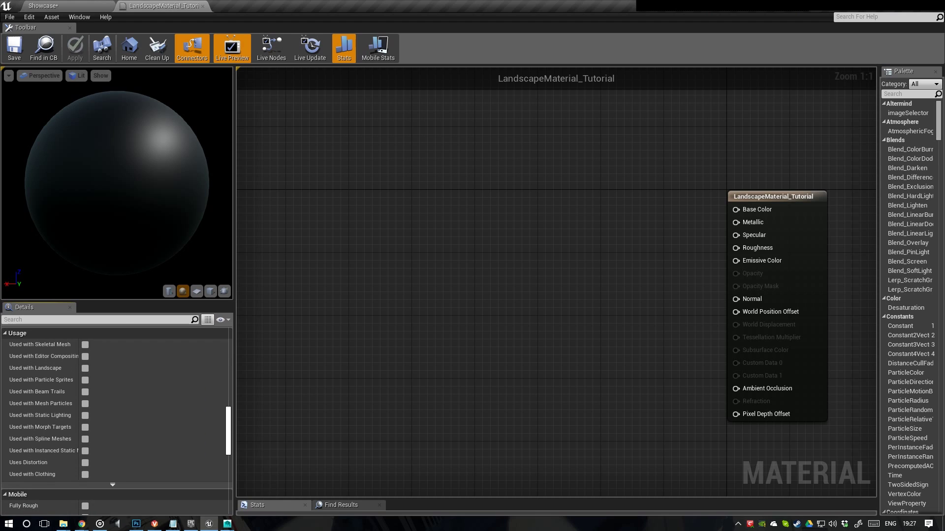
left_click_drag(78, 403, 139, 403)
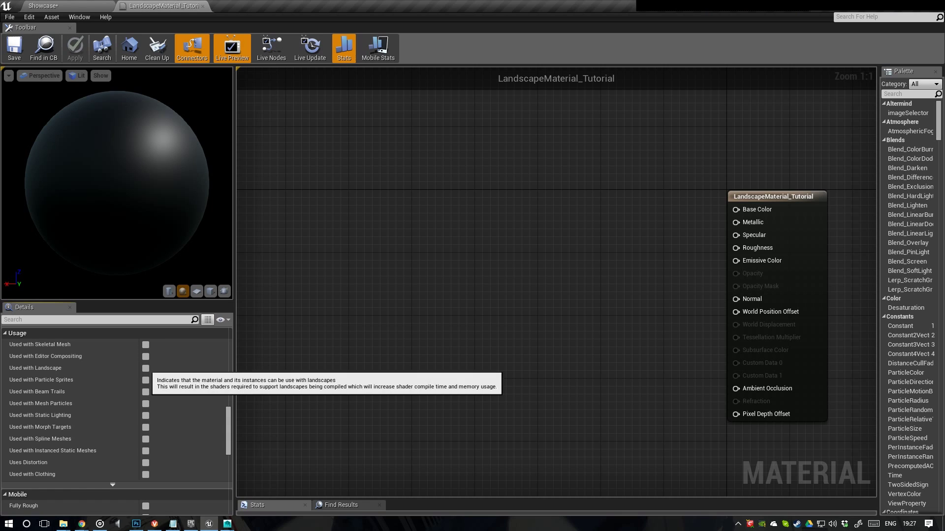
left_click(146, 368)
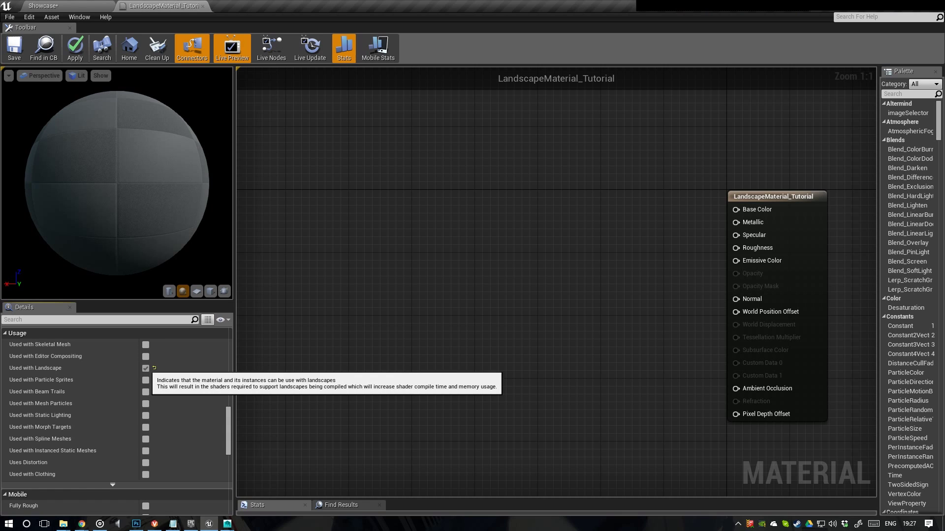
right_click_drag(517, 215, 430, 207)
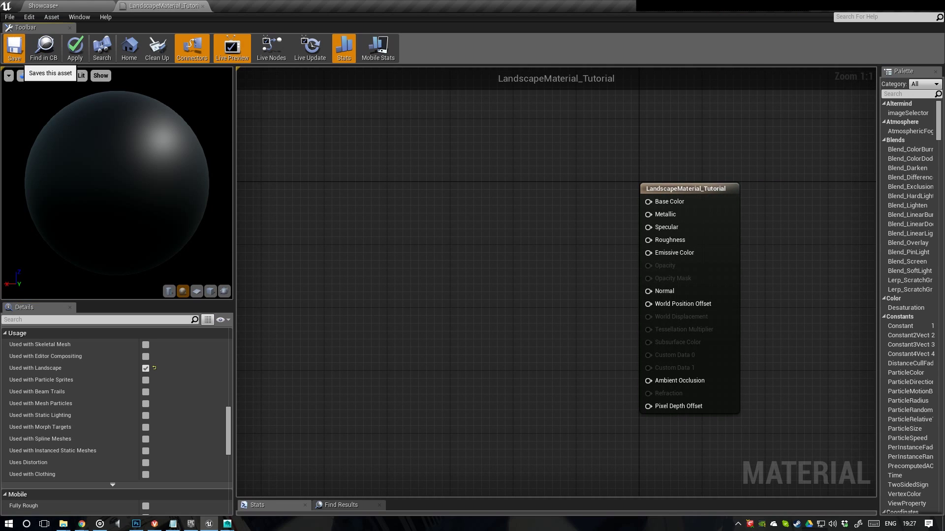
left_click(15, 49)
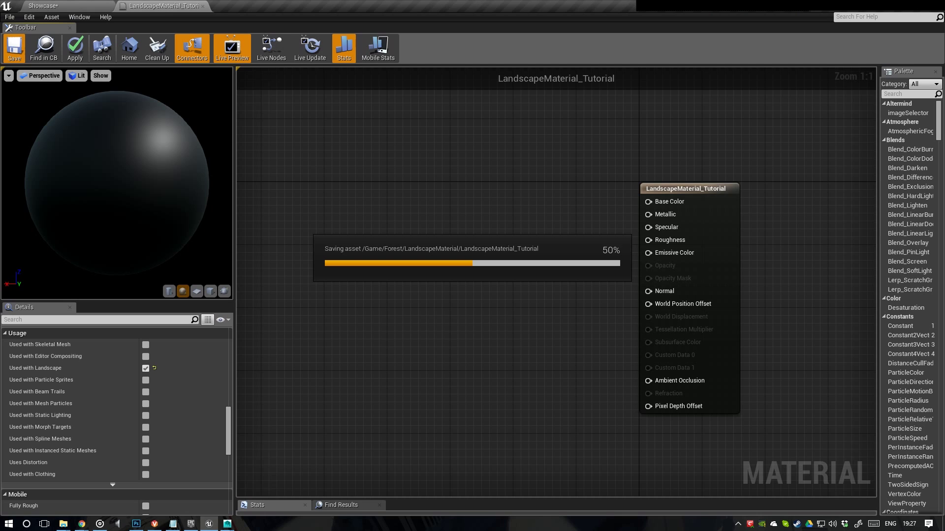
right_click_drag(422, 238, 482, 232)
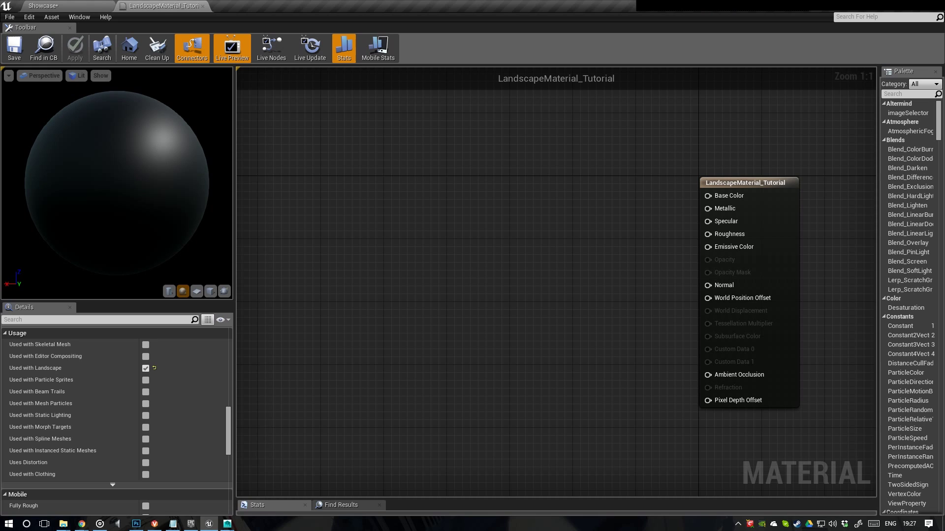
- Add the ForestDirt Albedo, Normal and R_rgh_G_h_B_ao textures from the MaterialLayers Textures folder to the LandscapeMaterial_Tutorial graph
left_click(48, 6)
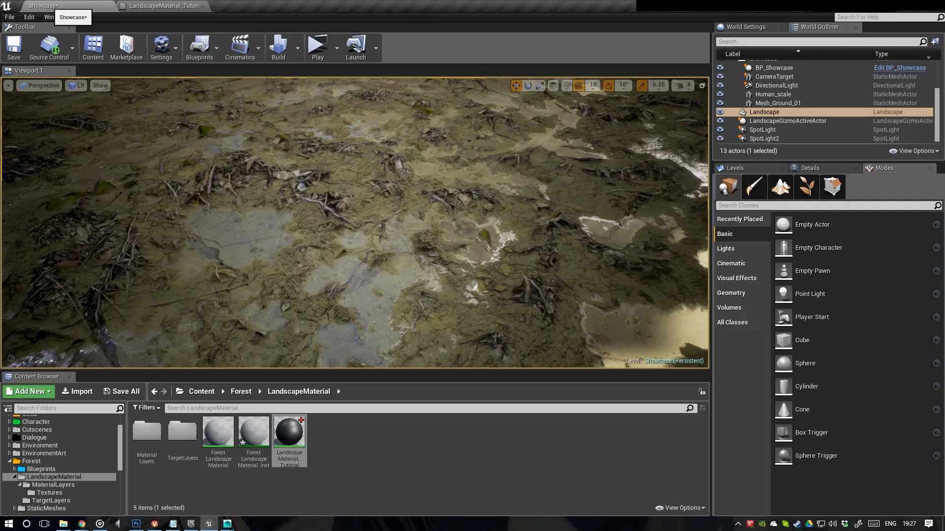
double_click(146, 433)
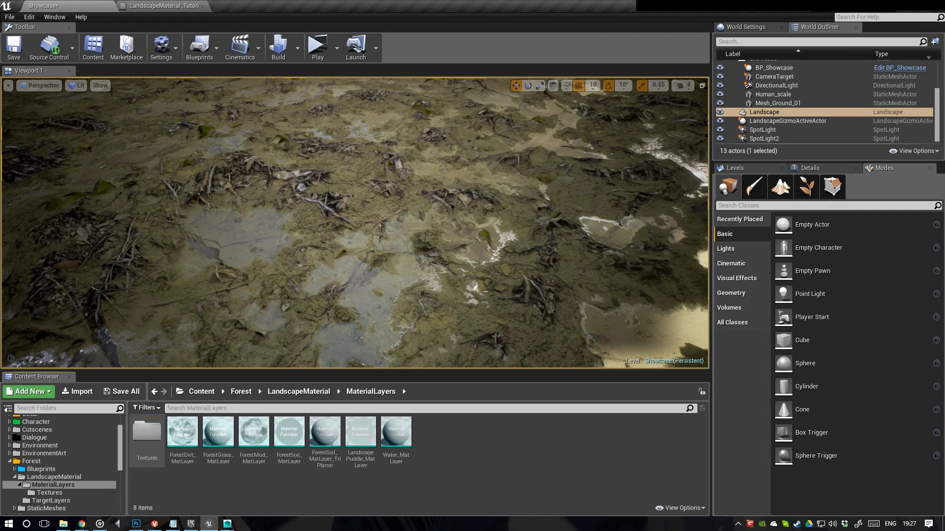
double_click(147, 436)
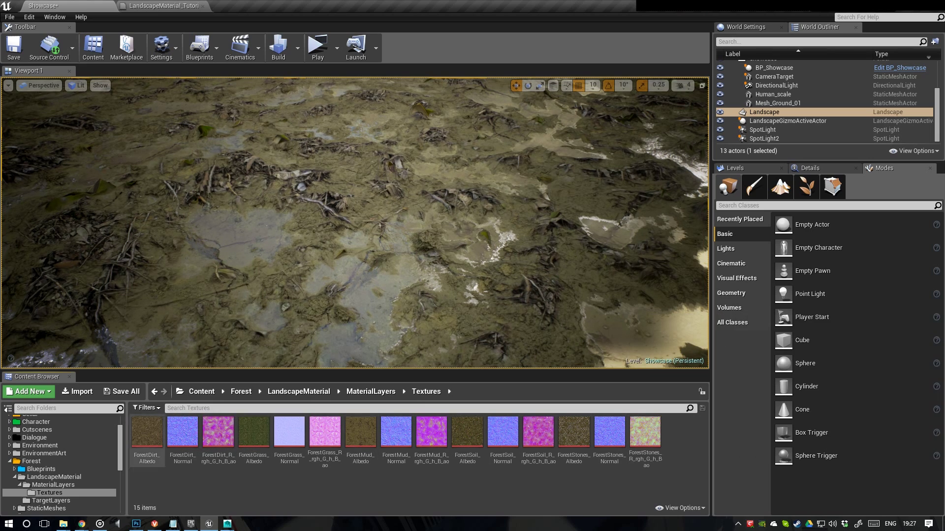
left_click(146, 436)
left_click(218, 436, "shift")
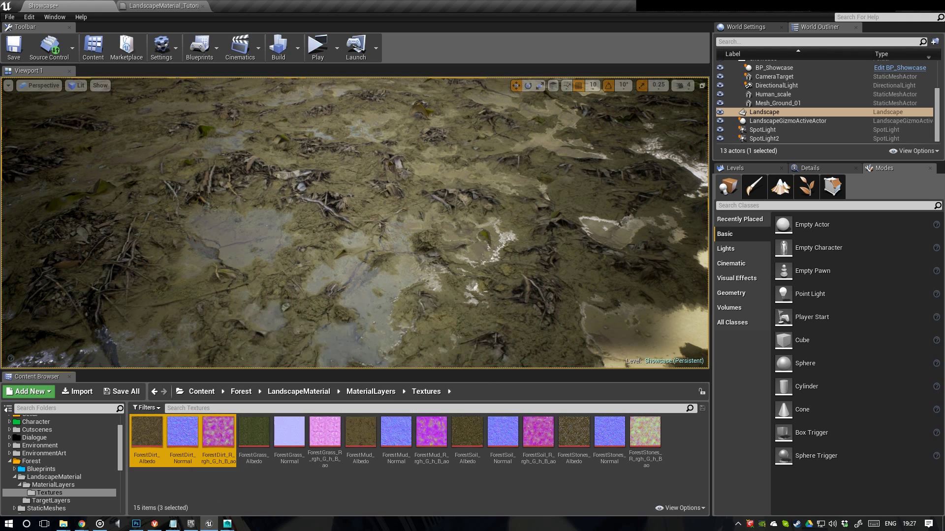
left_click_drag(147, 433, 336, 171)
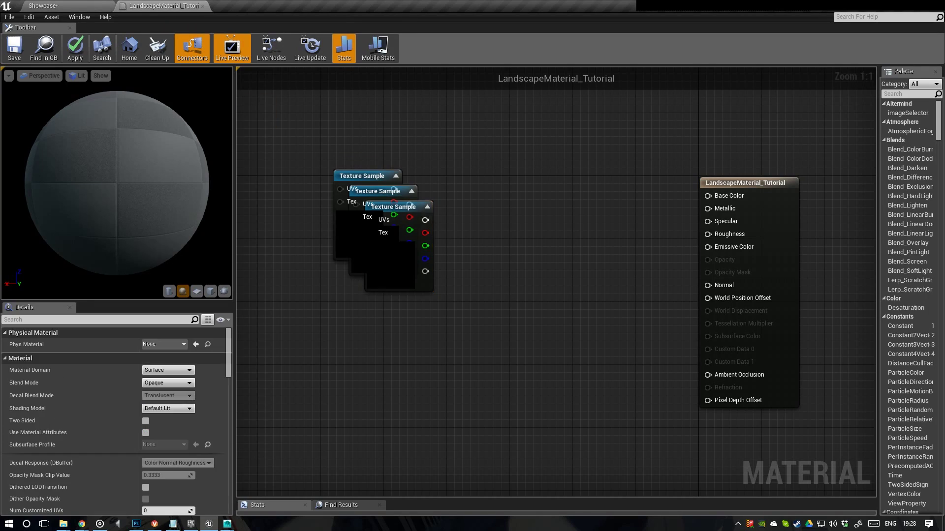
- Arrange the three Texture Sample nodes in a vertical column with albedo above normal and the mask texture below
left_click_drag(413, 209, 386, 366)
left_click_drag(392, 194, 378, 283)
left_click_drag(361, 368, 361, 384)
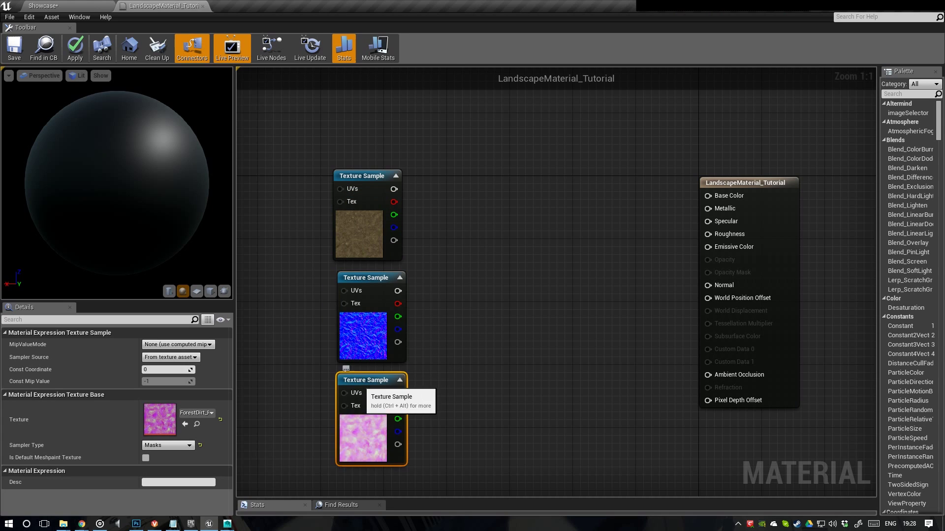
right_click_drag(429, 349, 466, 336)
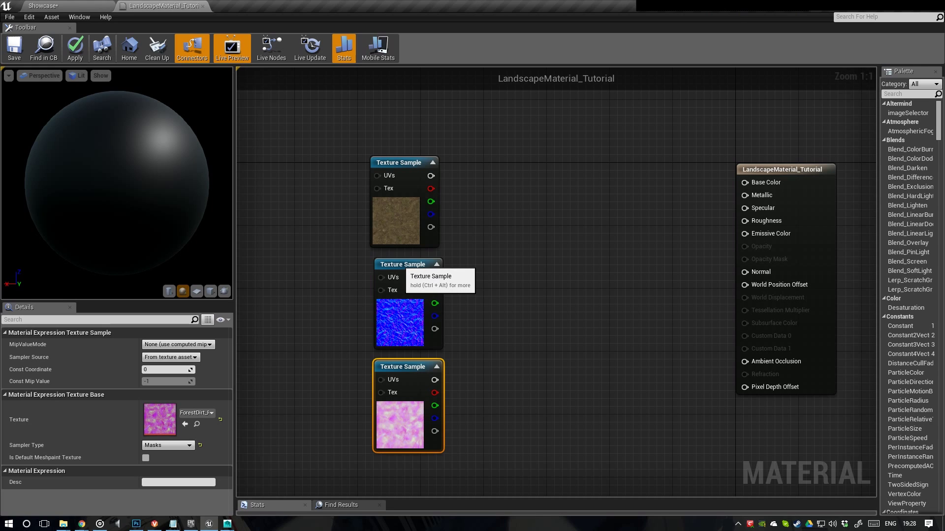
left_click(404, 268)
right_click_drag(501, 272, 512, 277)
- Open the ForestDirt_Albedo texture from its source asset and examine its surface detail at several magnifications
left_click(408, 236)
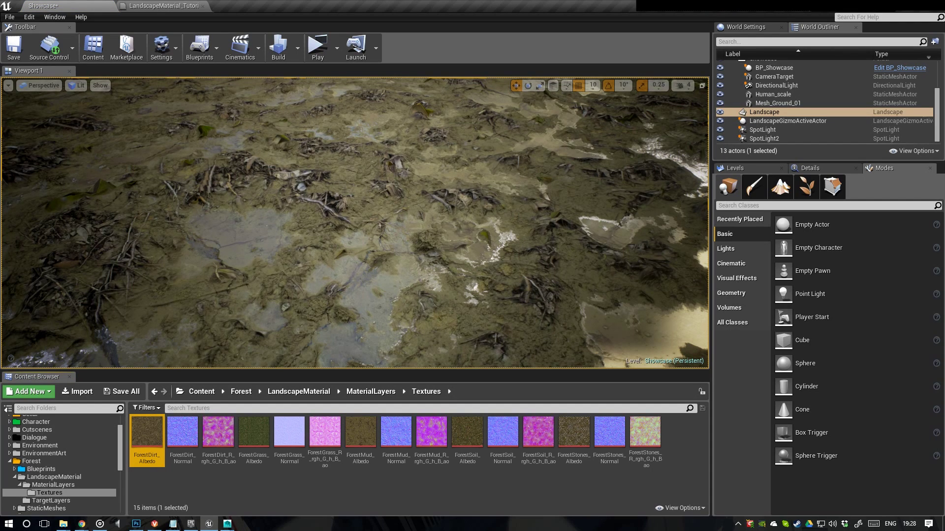
double_click(147, 432)
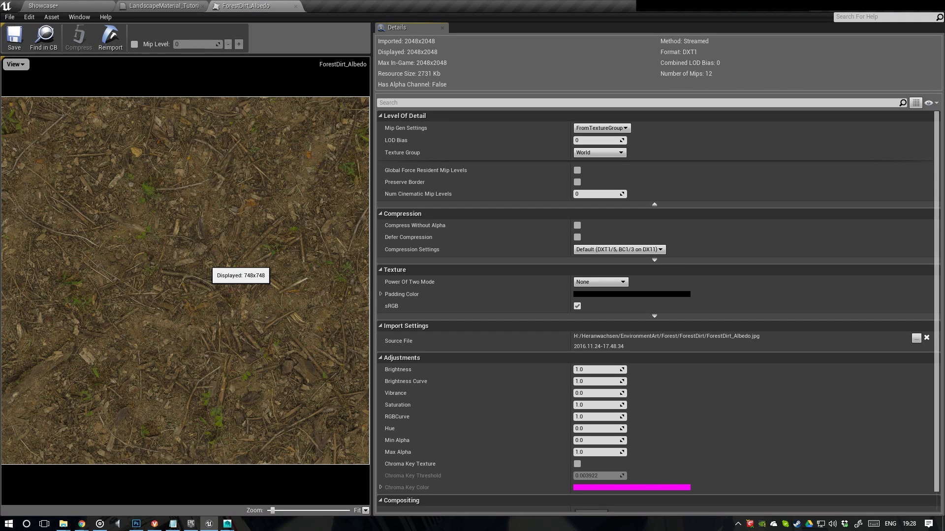
scroll(212, 265, "up", 5)
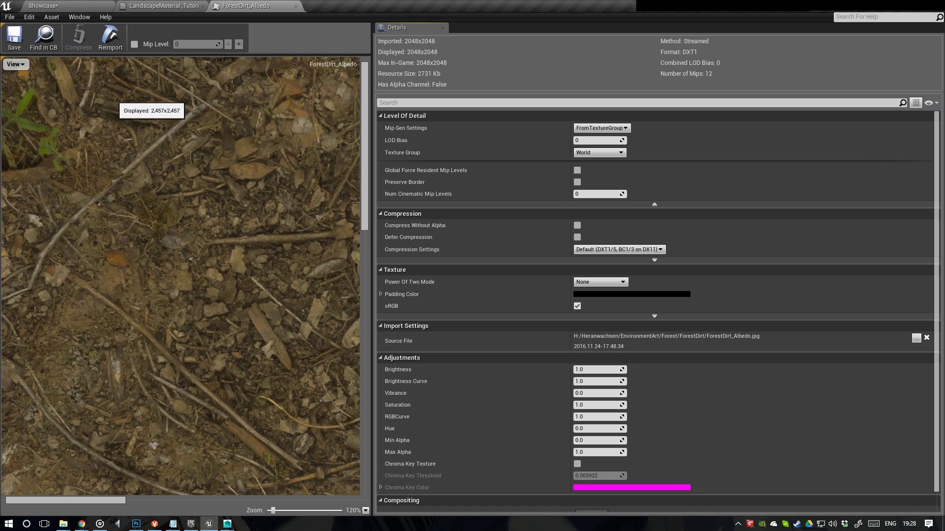
scroll(256, 276, "down", 2)
scroll(256, 278, "down", 1)
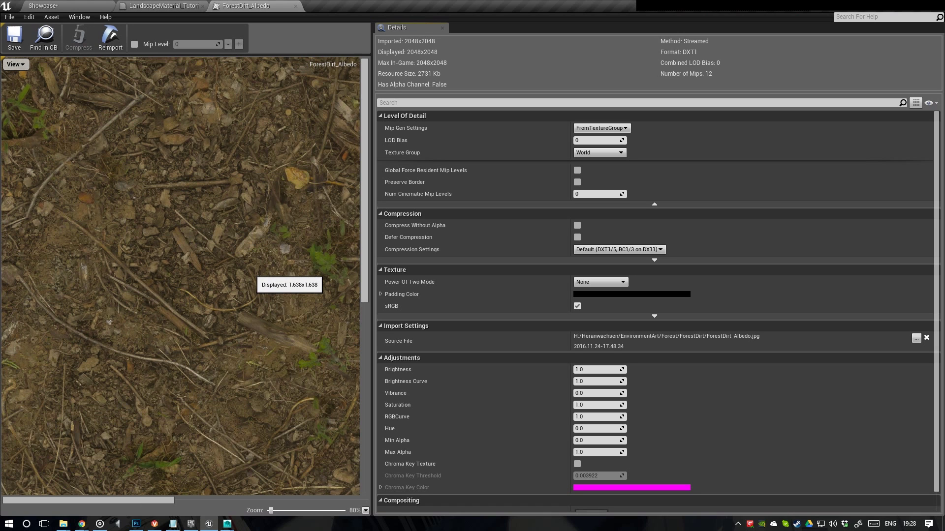
scroll(256, 278, "down", 4)
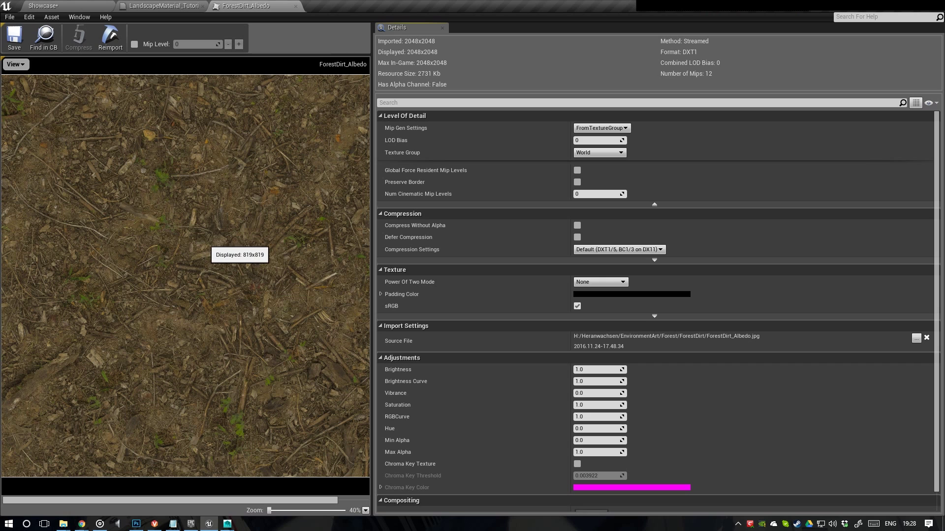
scroll(211, 246, "up", 2)
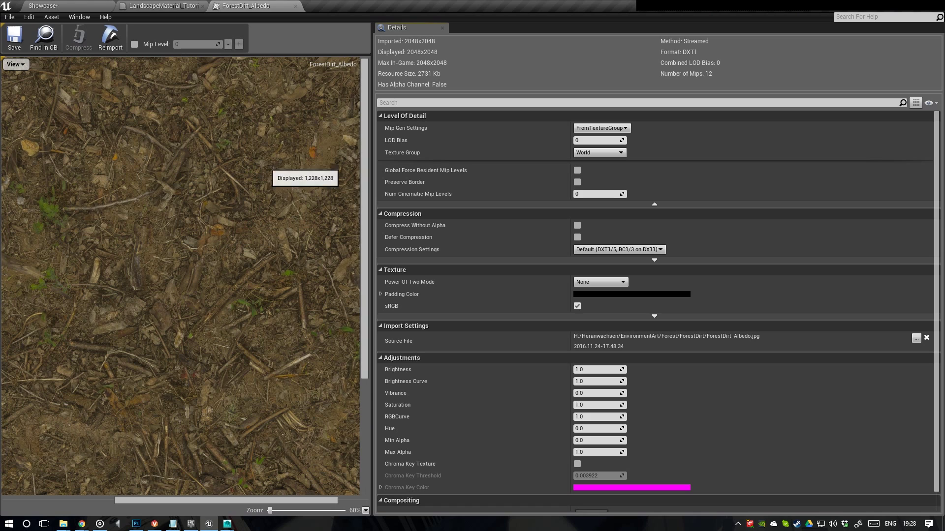
- Return to the LandscapeMaterial_Tutorial graph and review the output node's material inputs, including Ambient Occlusion
left_click(162, 6)
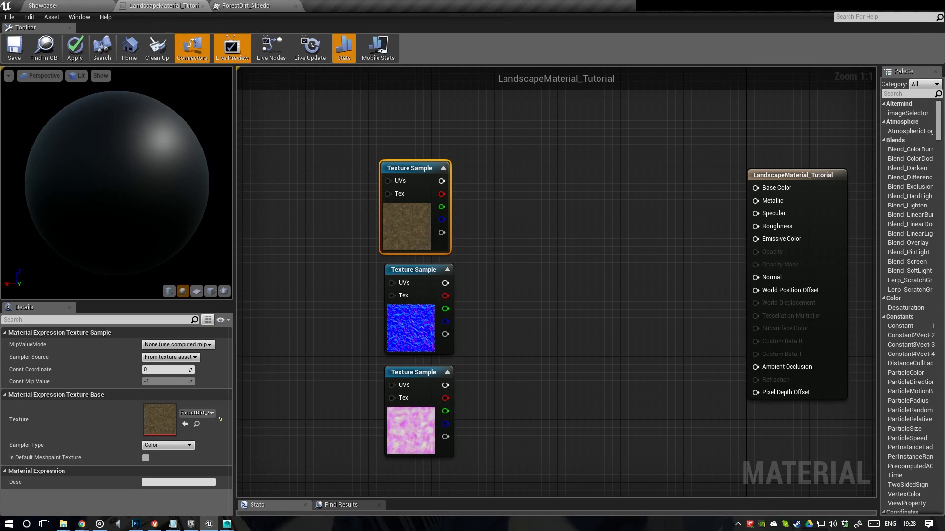
right_click_drag(605, 290, 522, 266)
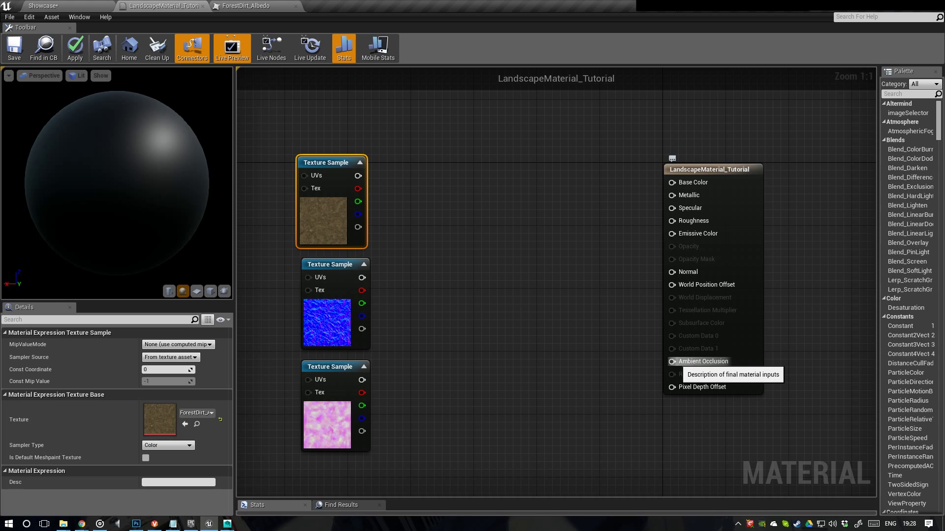
right_click_drag(624, 345, 640, 350)
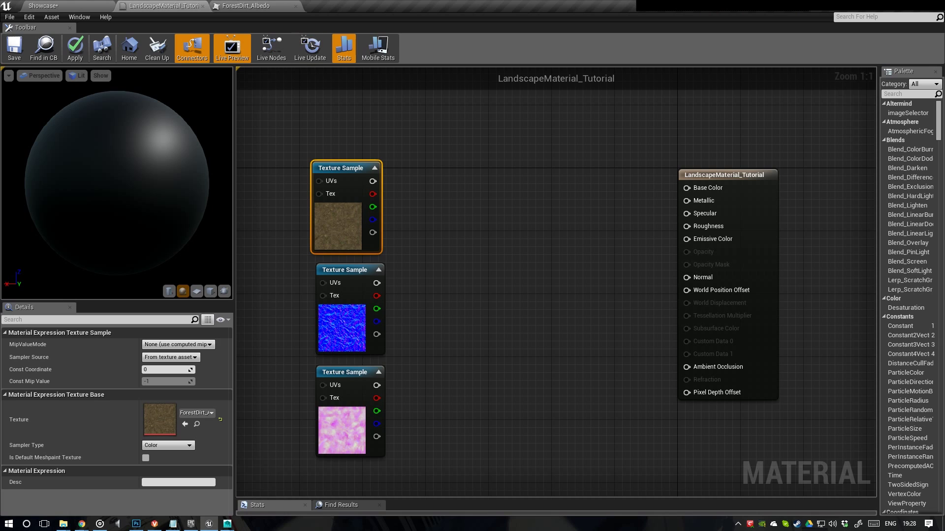
- Examine the lighting and shading in the ForestDirt_Albedo texture once more and close its editor
left_click(246, 5)
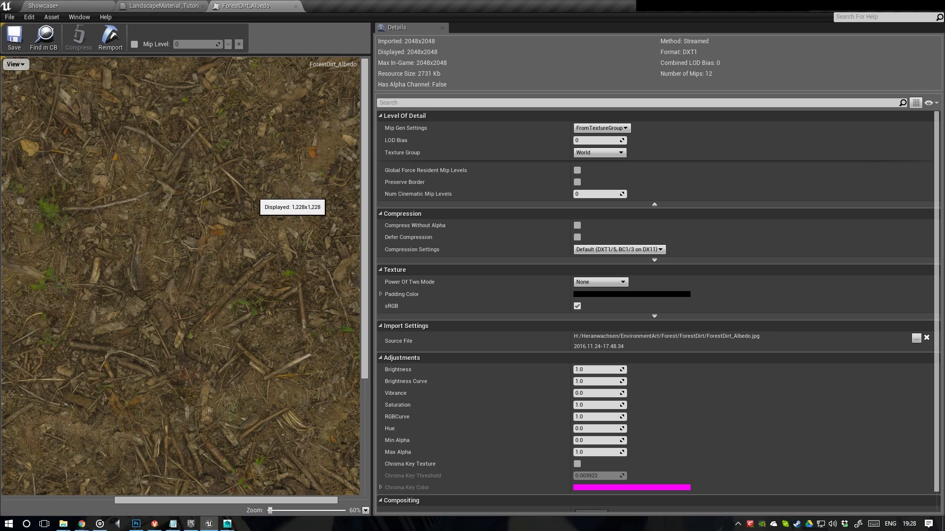
mouse_move(364, 199)
left_mouse_down()
mouse_move(364, 226)
mouse_move(364, 210)
left_mouse_up()
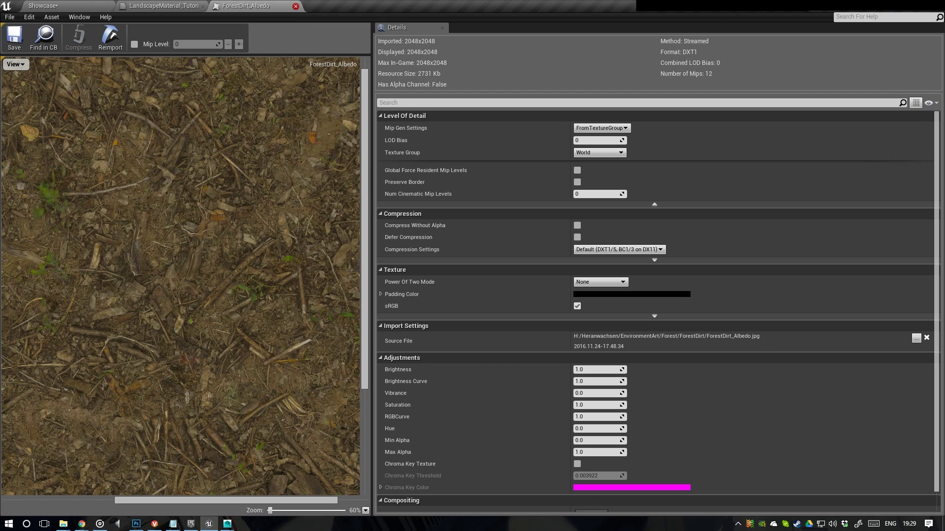
left_click(295, 6)
- Open the ForestDirt_Normal texture from its Texture Sample node, inspect the whole map and close its editor
double_click(344, 332)
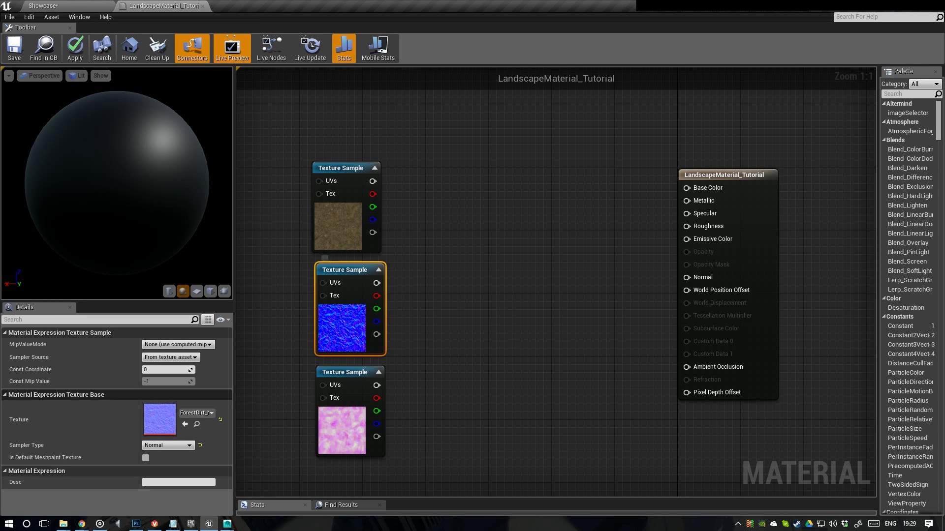
scroll(170, 226, "down", 4)
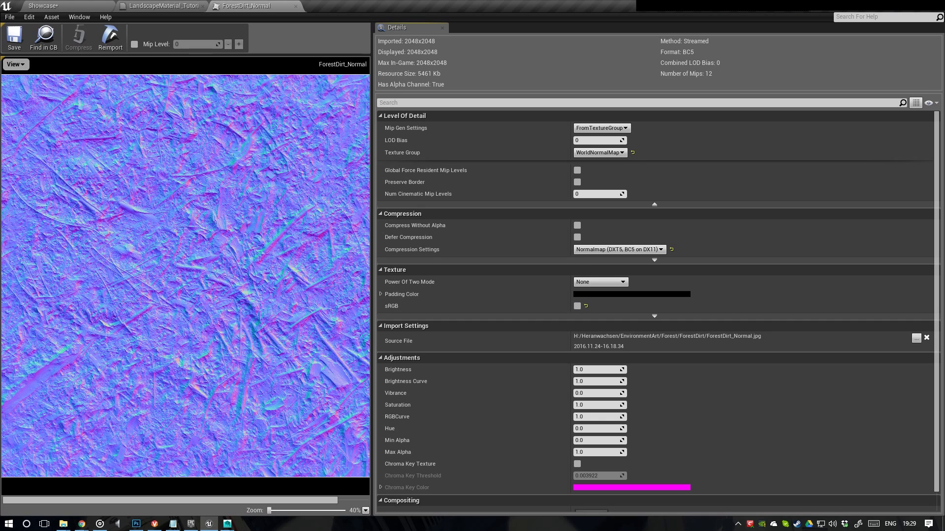
left_click(295, 6)
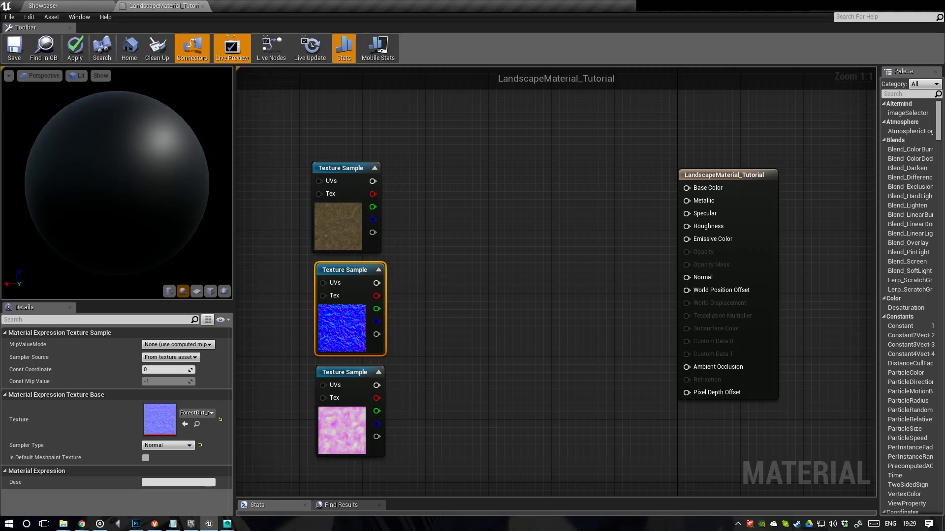
- Open the ForestDirt_R_rgh_G_h_B_ao mask texture from the level's Textures folder and view the whole image
left_click(339, 407)
right_click_drag(418, 375, 437, 351)
right_click_drag(371, 406, 392, 412)
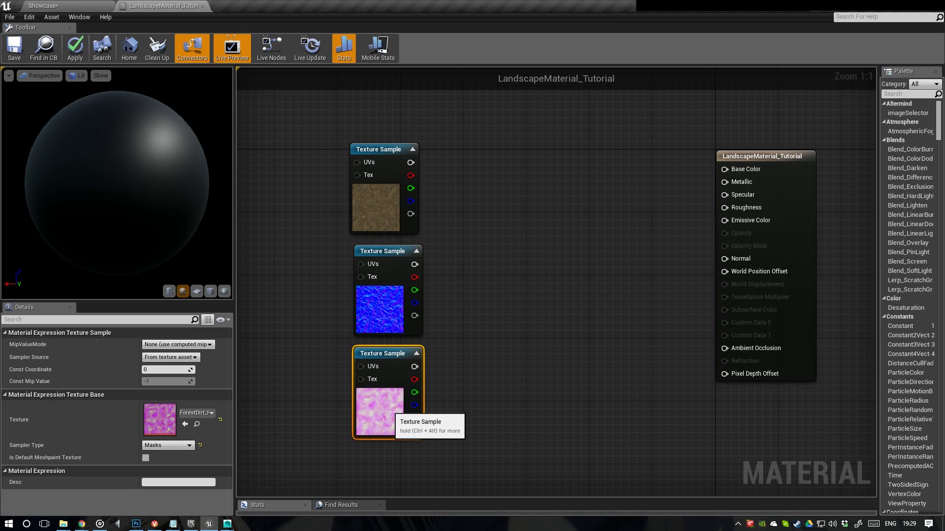
key("ctrl+Tab")
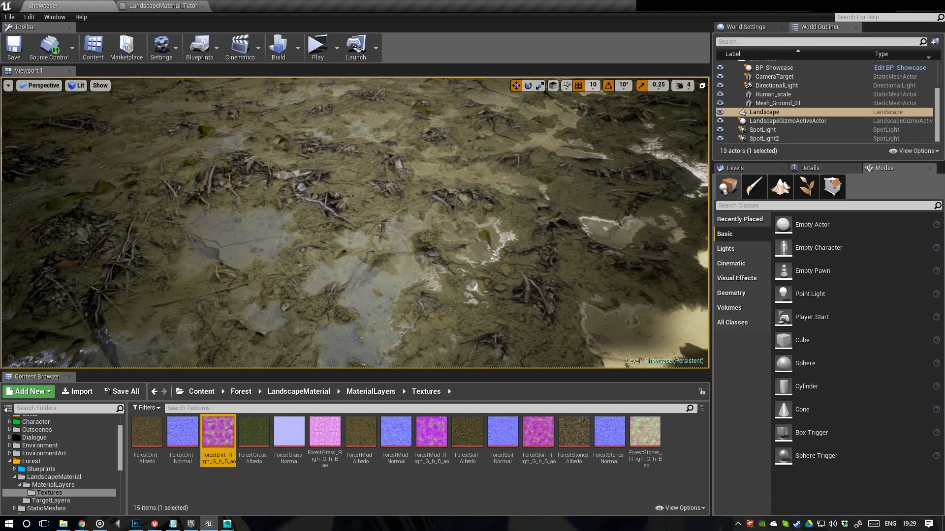
double_click(218, 432)
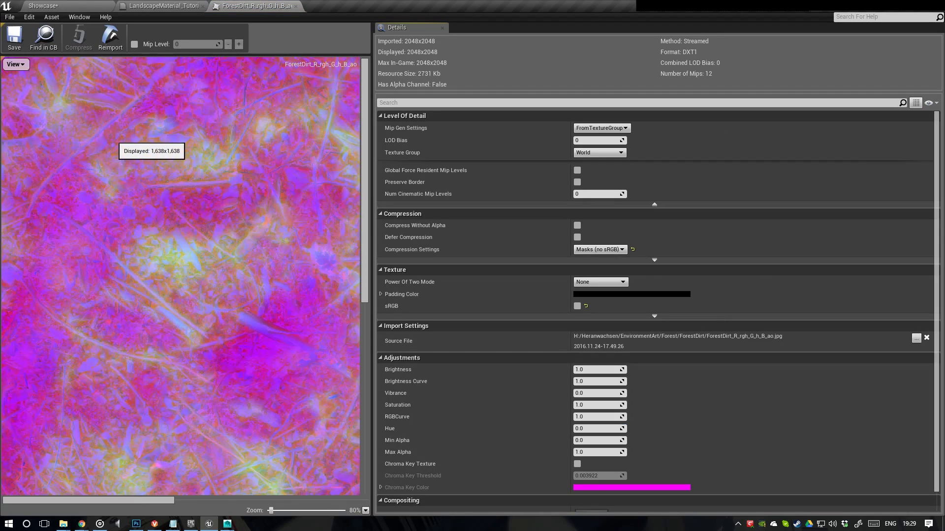
scroll(121, 145, "down", 2)
- Turn off the mask texture's alpha, blue and green channels to examine the red roughness channel alone, and then hide red
left_click(16, 64)
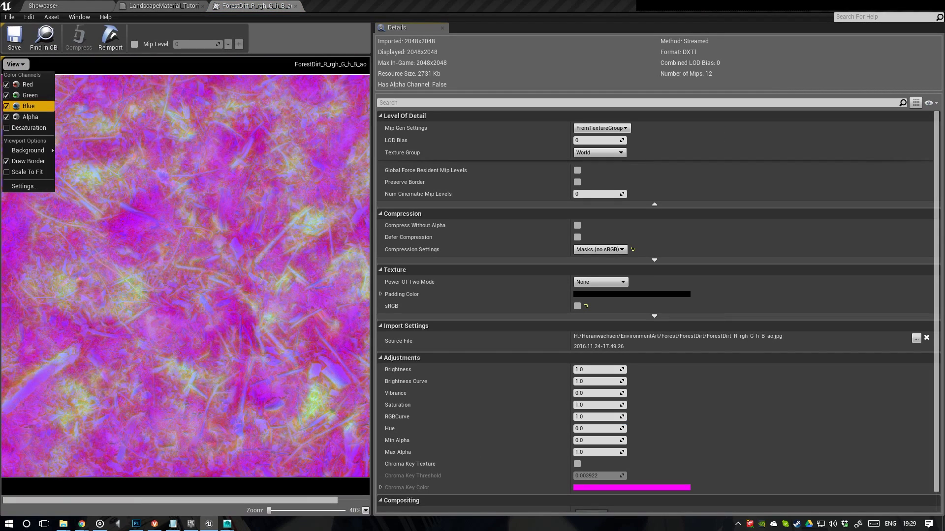
left_click(30, 116)
left_click(29, 106)
left_click(30, 95)
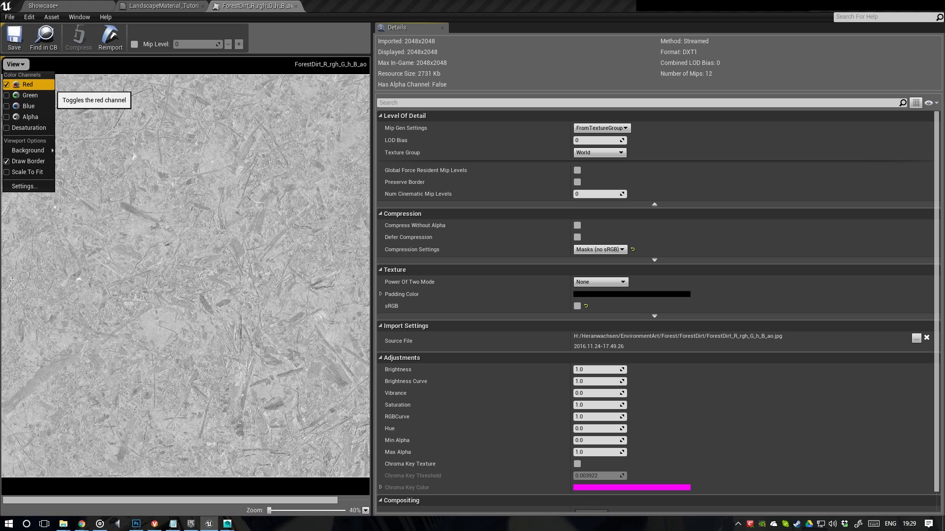
left_click(27, 84)
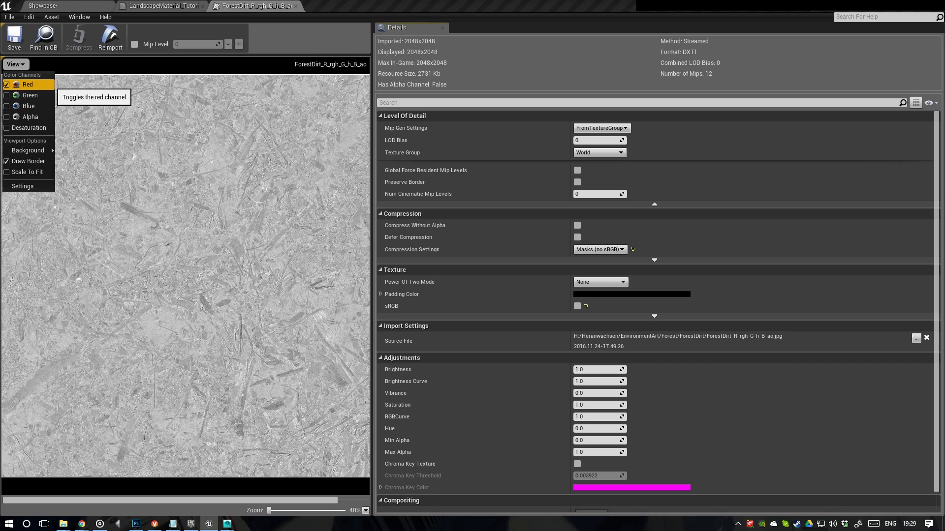
- Examine the mask texture's green height channel and blue ambient occlusion channel individually, and close the texture editor
left_click(30, 95)
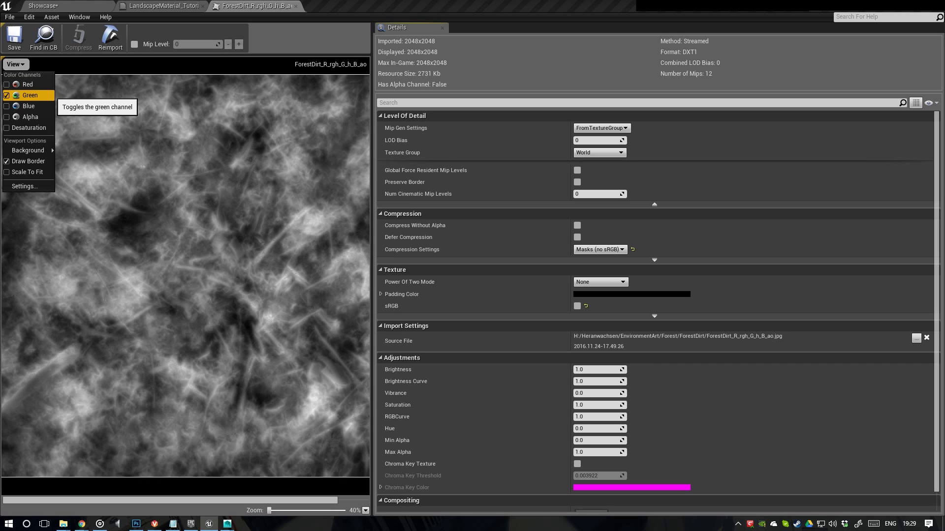
left_click(29, 95)
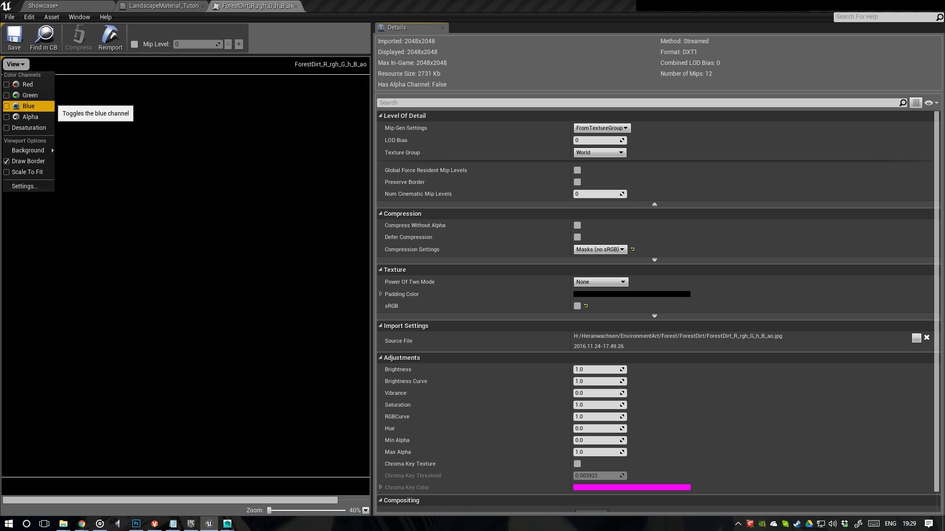
left_click(28, 106)
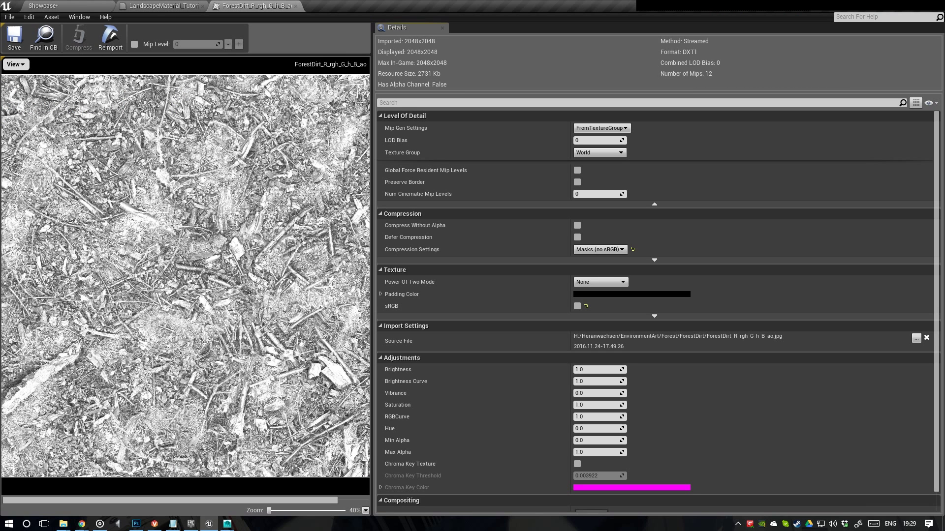
left_click(15, 64)
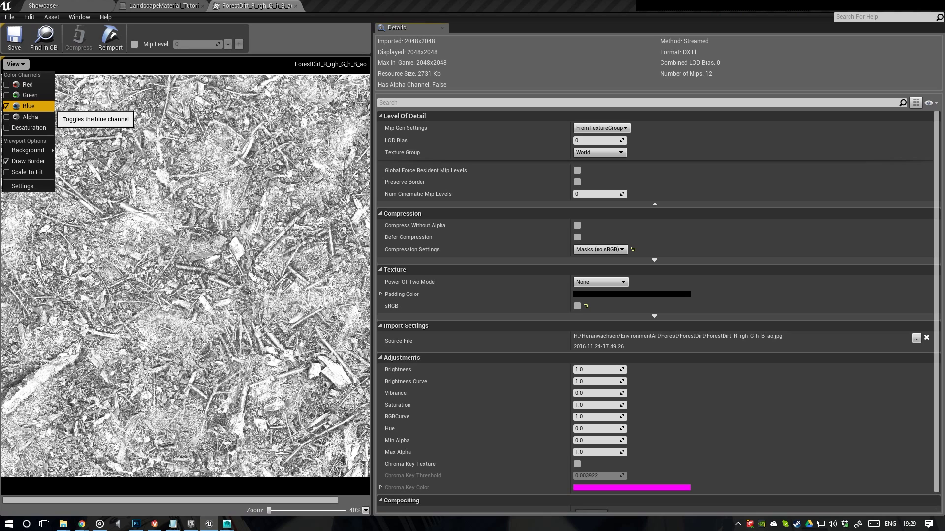
left_click(258, 6)
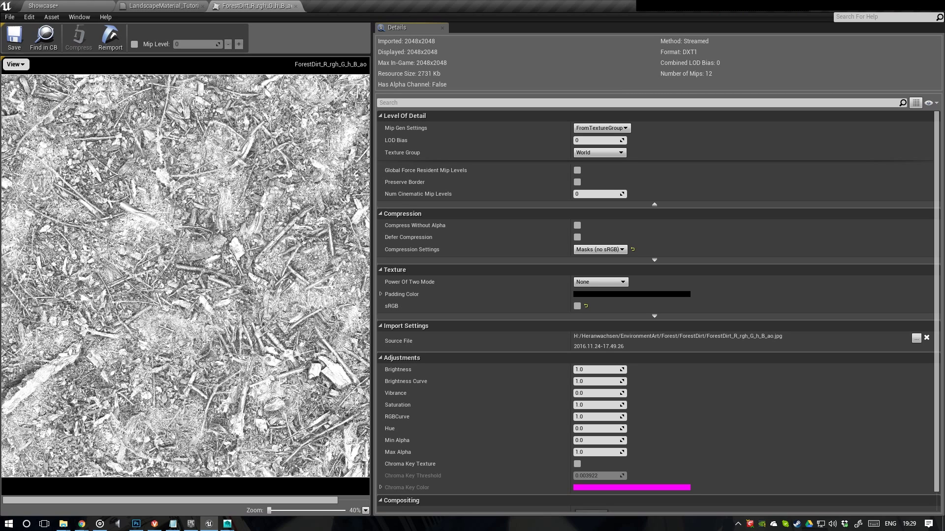
left_click(15, 64)
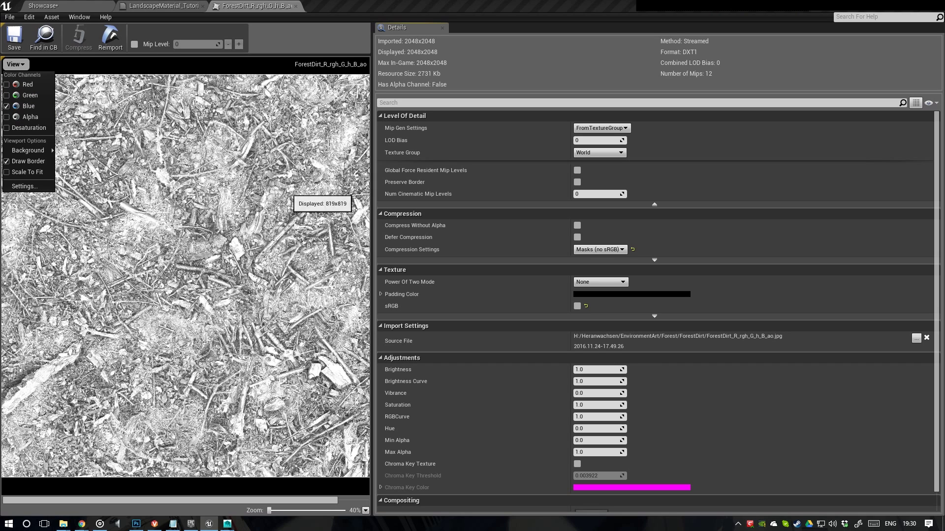
left_click(414, 250)
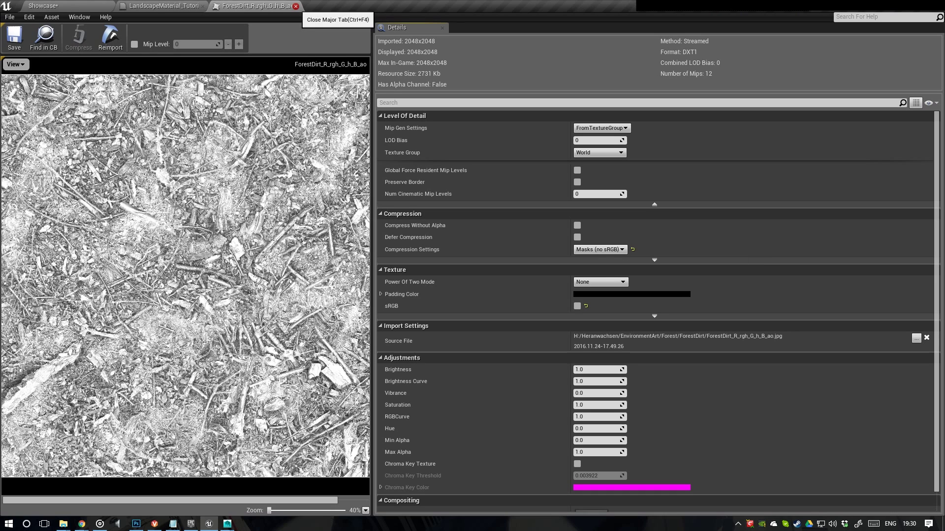
left_click(296, 6)
- Connect the albedo texture's output to Base Color and the normal texture's output to Normal on the material node
right_click_drag(422, 214, 362, 218)
left_click(777, 146)
right_click_drag(336, 158, 417, 176)
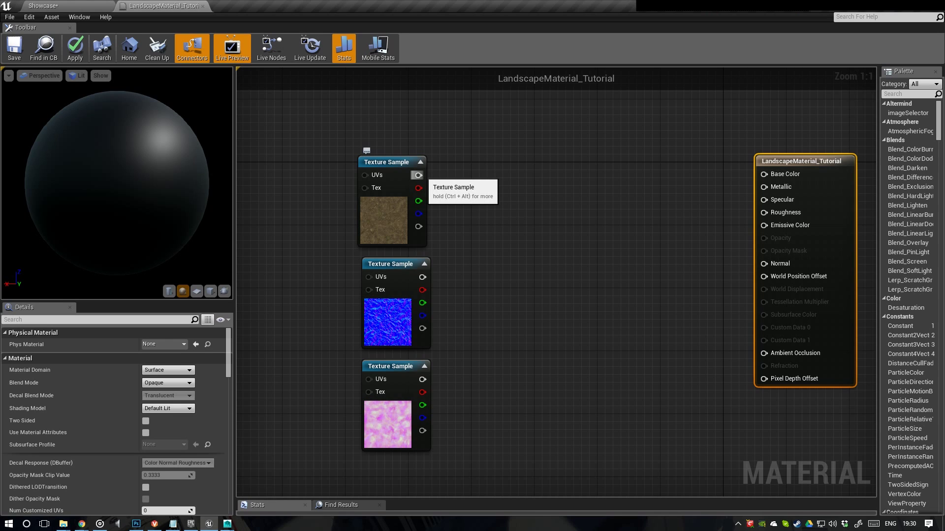
left_click_drag(417, 175, 764, 174)
right_click_drag(647, 194, 594, 190)
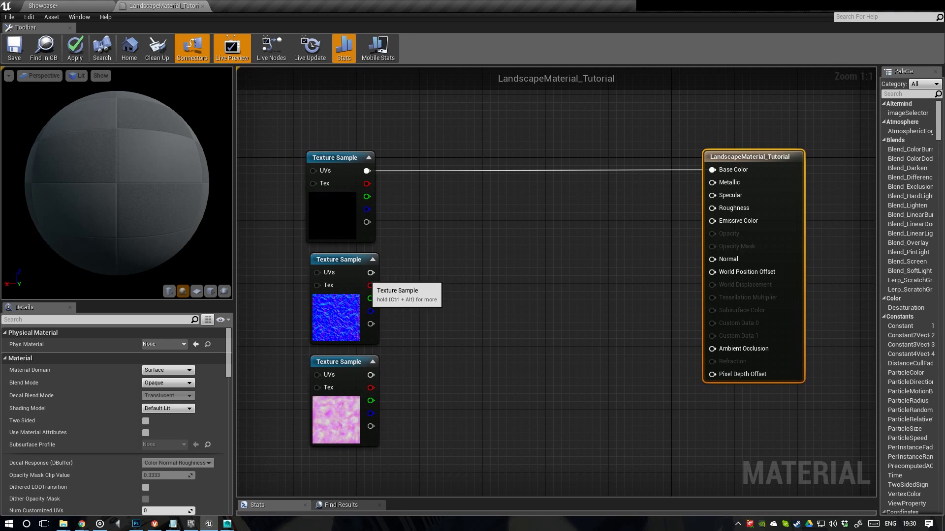
left_click_drag(371, 272, 720, 259)
right_click_drag(545, 274, 505, 253)
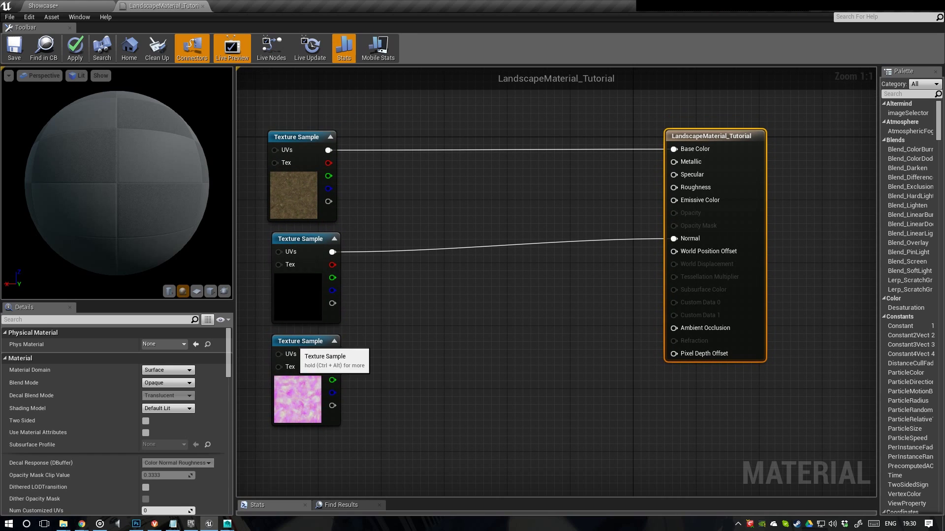
- Connect the mask texture's red channel directly to the material's Roughness input
left_click(294, 344)
right_click_drag(374, 357, 365, 359)
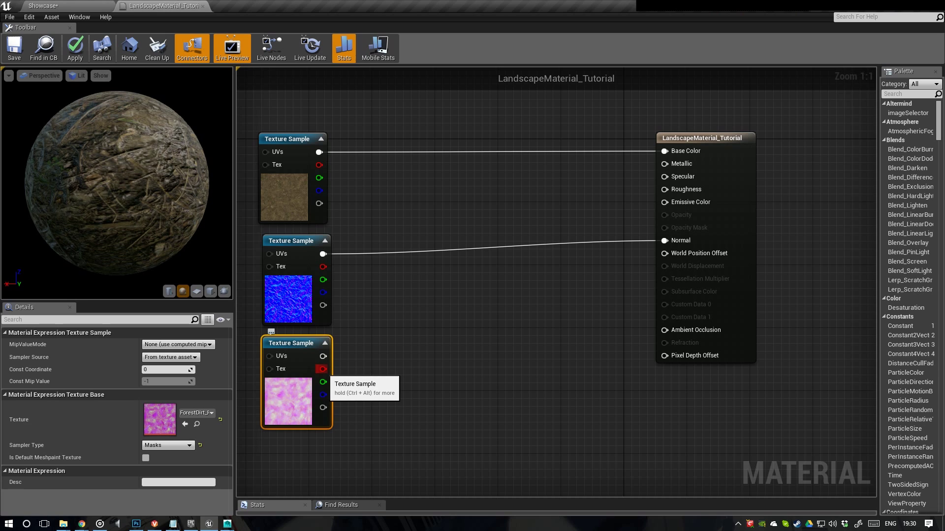
left_click_drag(322, 369, 686, 190)
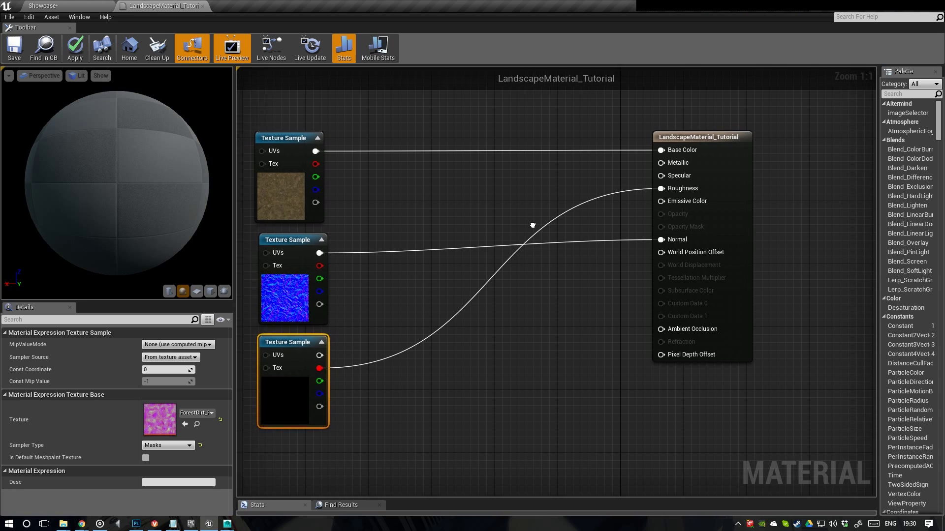
right_click_drag(474, 280, 460, 279)
- Add a LinearInterpolate node beside the mask texture and feed the mask's red channel into its Alpha input
left_click_drag(308, 368, 451, 377)
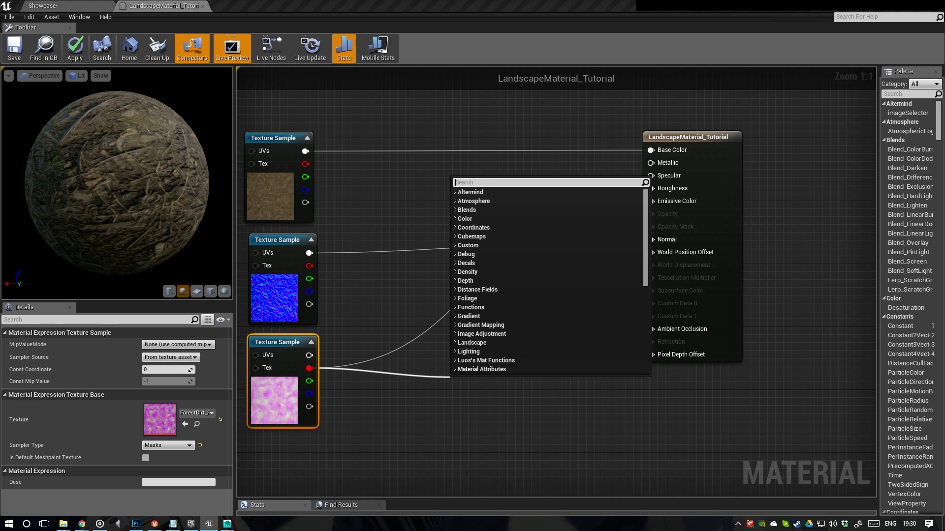
type("lerp")
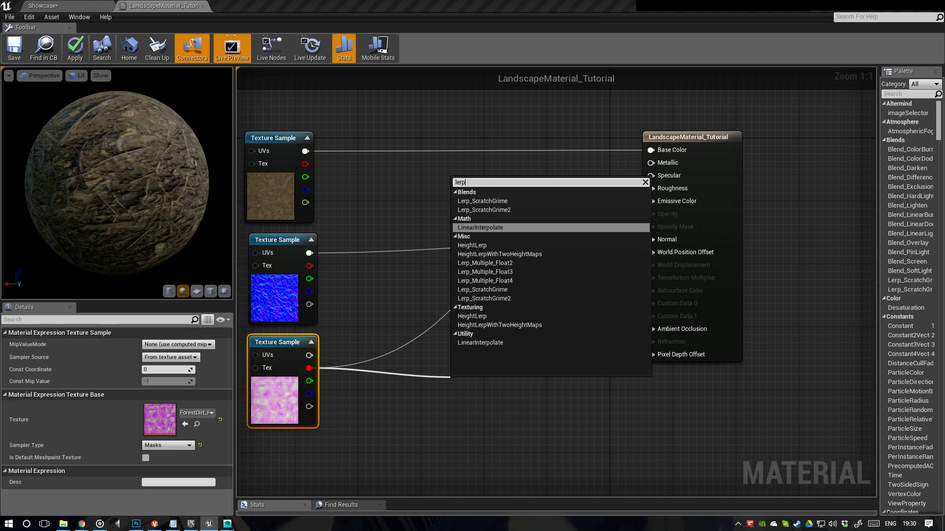
left_click(480, 227)
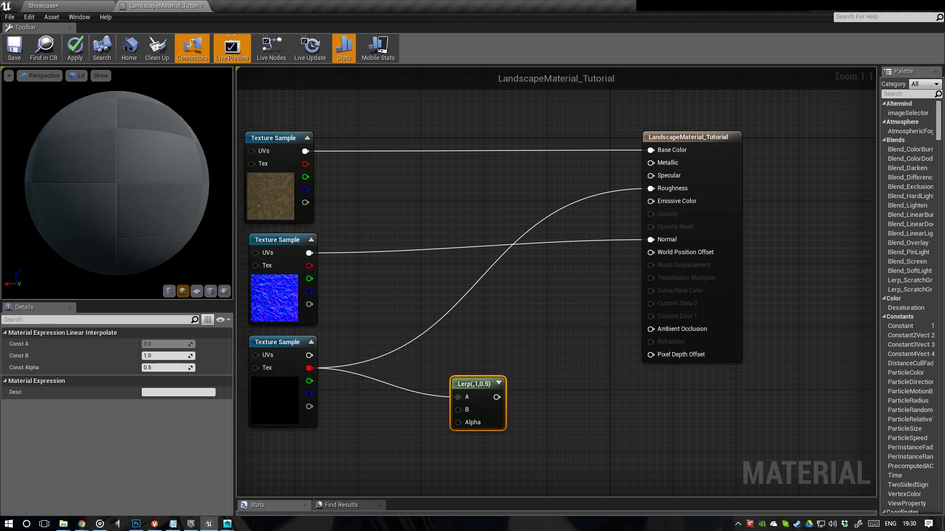
left_click_drag(467, 382, 493, 365)
left_click_drag(506, 325, 513, 309)
- Add two Constant nodes with values 0 and 1 and connect them to the Lerp's A and B inputs
left_click(430, 272)
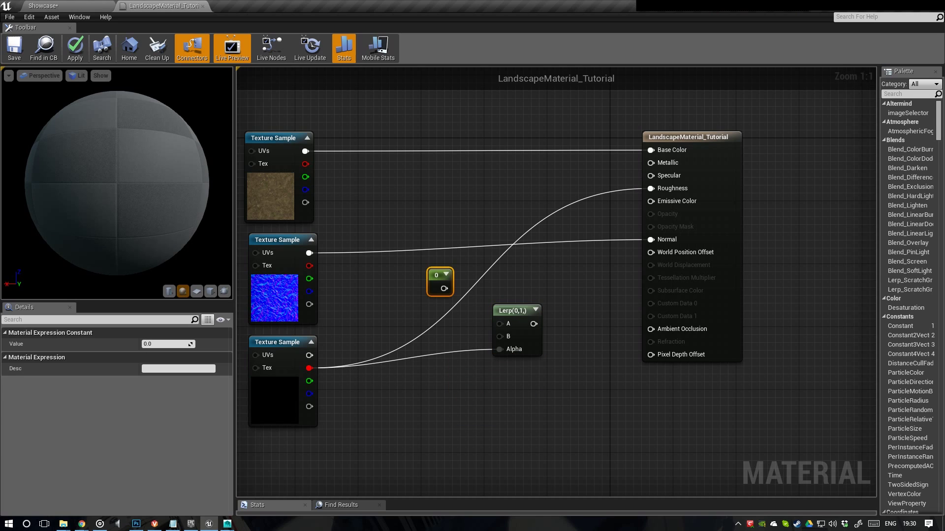
left_click(428, 302)
left_click_drag(443, 319, 499, 324)
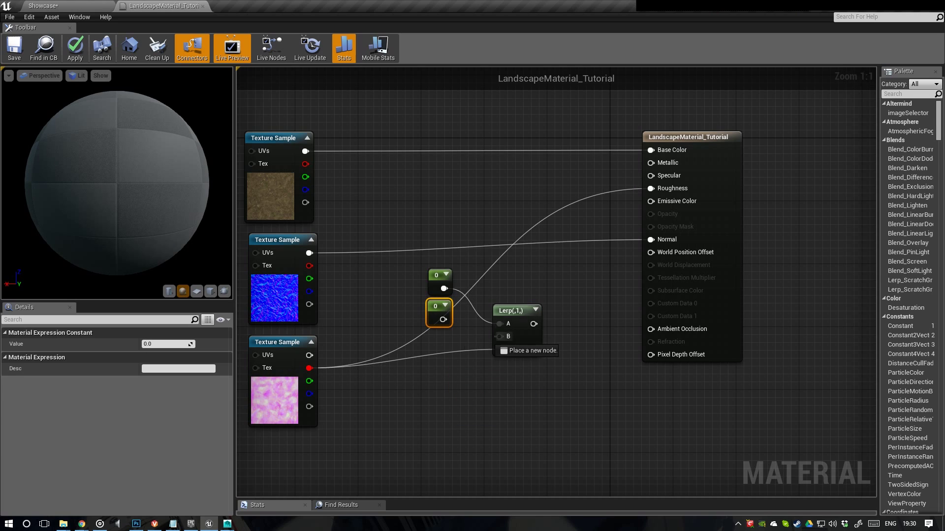
left_click_drag(442, 320, 442, 319)
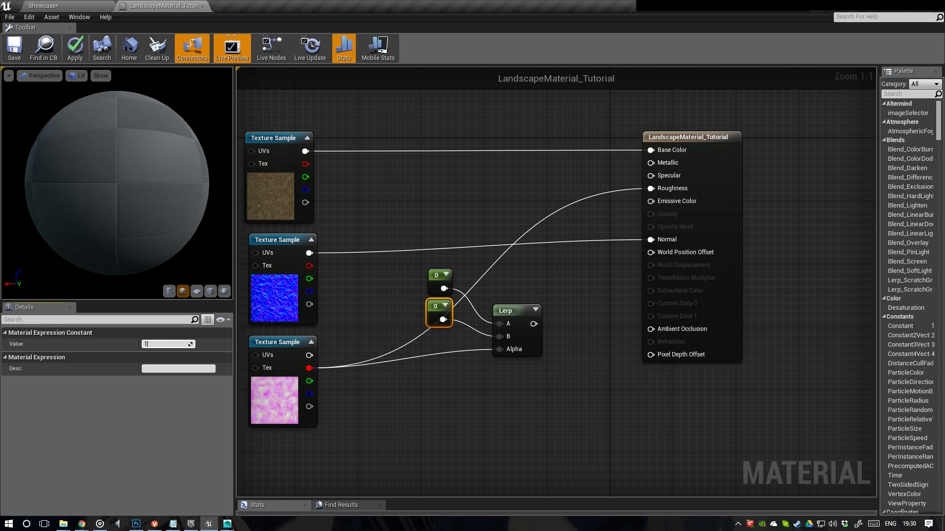
left_click(472, 378)
- Connect the Lerp output to the material's Roughness and tidy the Lerp and its two constants beside the mask texture
left_click_drag(534, 323, 652, 190)
left_click(514, 314)
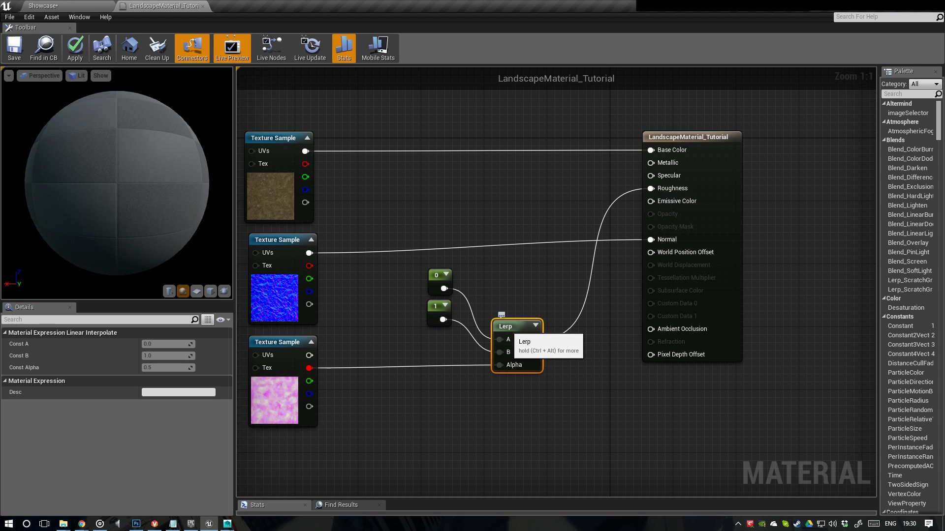
right_click_drag(514, 315, 533, 313)
left_click_drag(422, 314, 443, 292)
right_click_drag(442, 293, 483, 295)
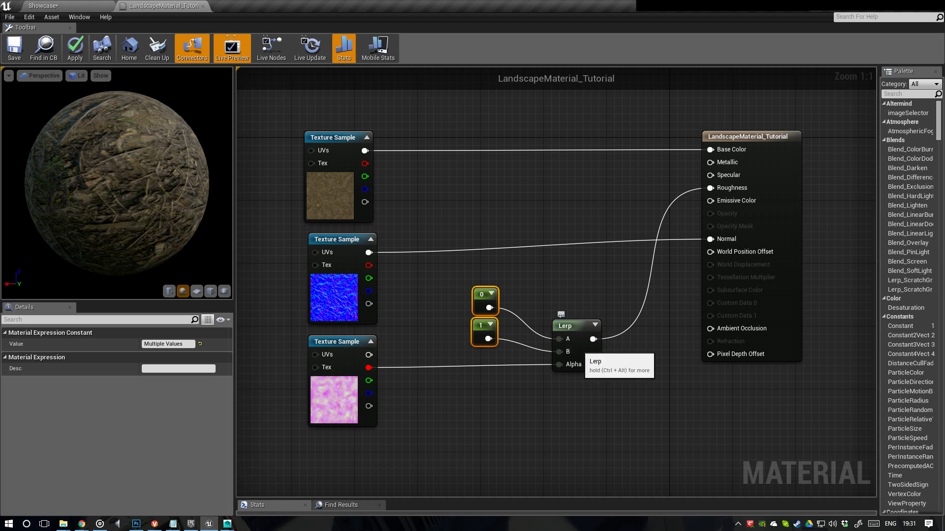
left_click(574, 350)
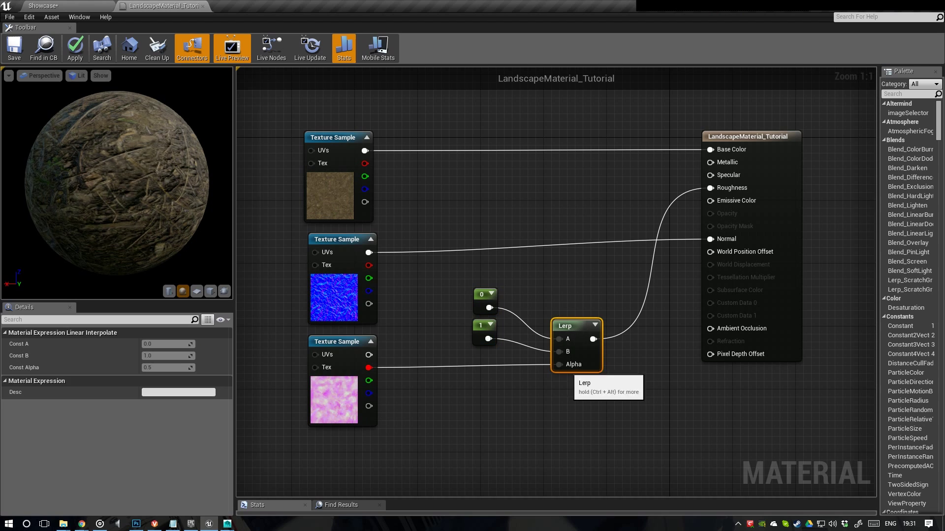
left_click_drag(581, 325, 557, 325)
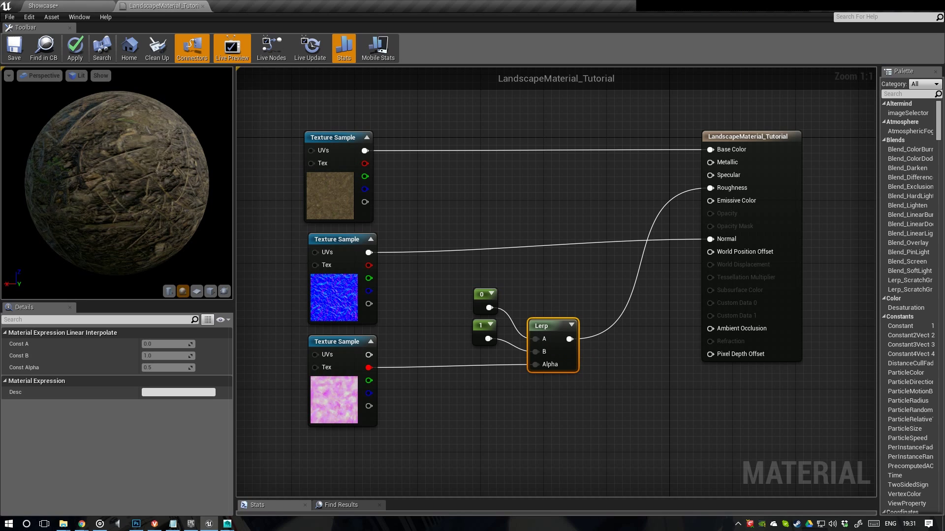
right_click_drag(450, 302, 452, 302)
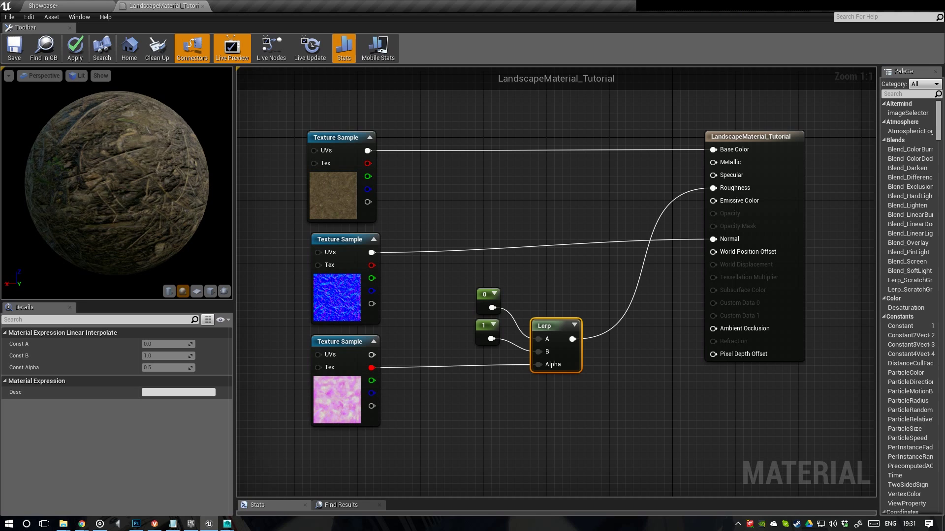
- Connect the mask texture's blue channel to the material's Ambient Occlusion input
right_click_drag(370, 382, 351, 378)
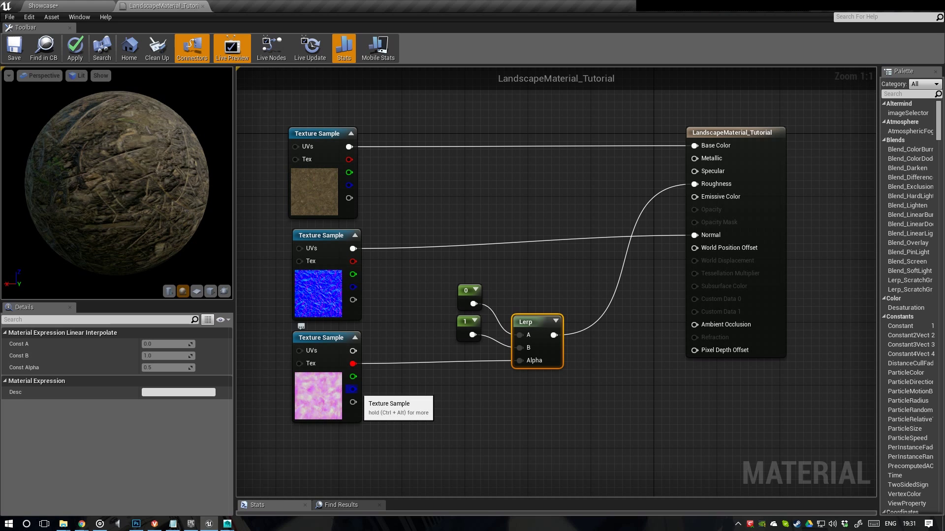
left_click_drag(352, 389, 696, 325)
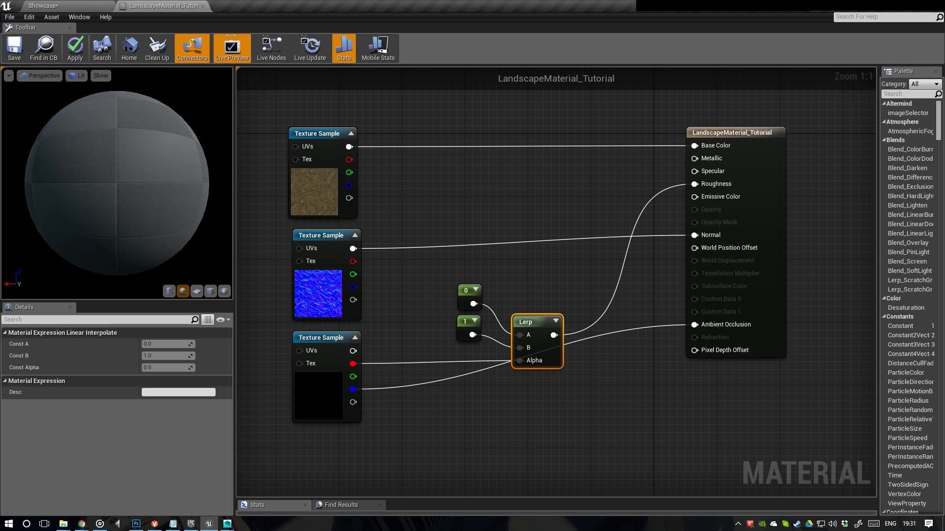
right_click_drag(396, 315, 490, 333)
scroll(553, 341, "down", 2)
scroll(553, 340, "up", 1)
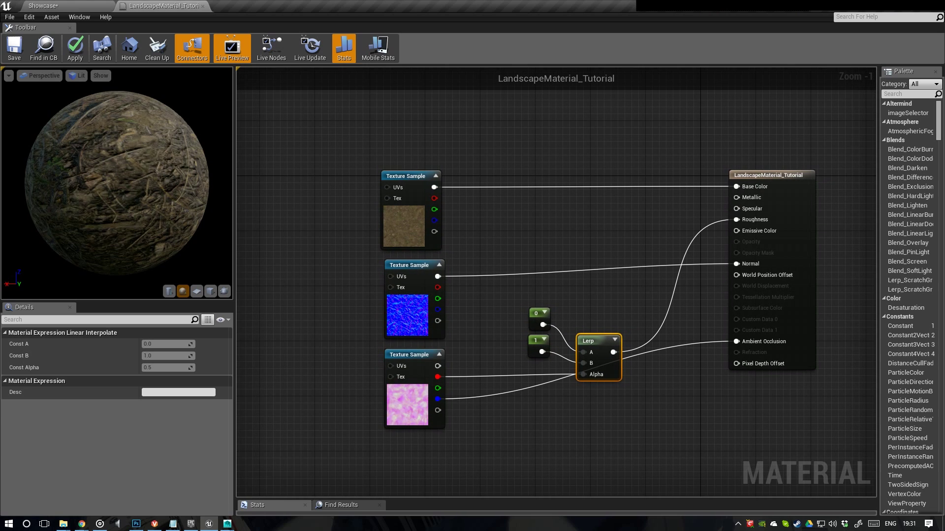
- Add a WorldPosition node to the graph, well ahead of the three texture samples
left_click_drag(128, 172, 65, 229)
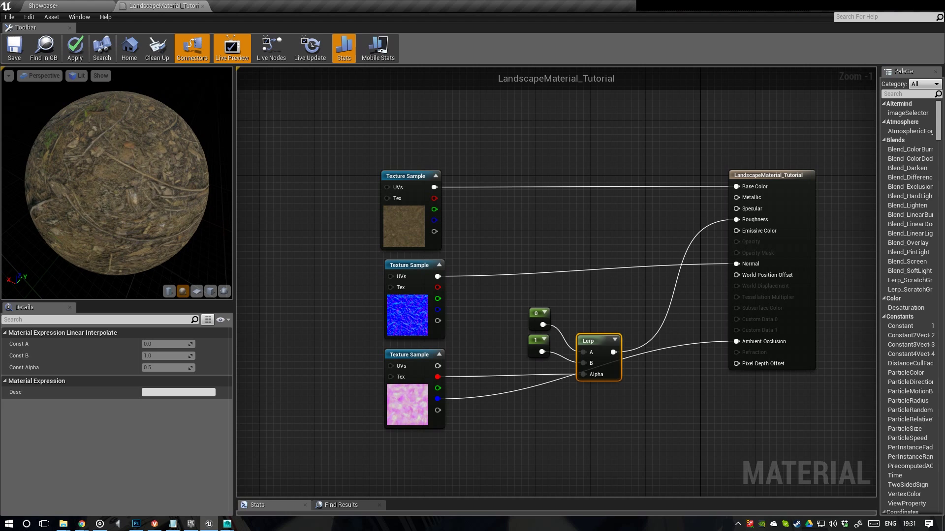
right_click_drag(317, 238, 544, 250)
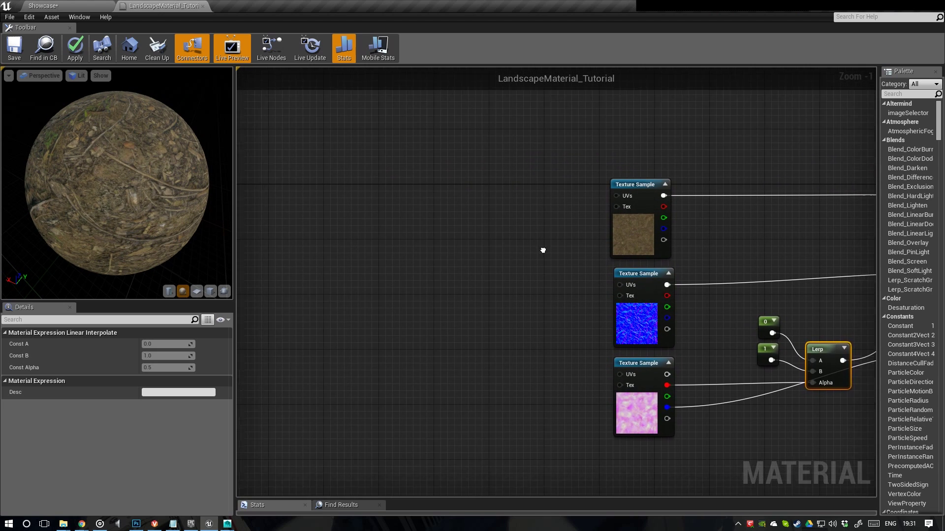
scroll(544, 251, "up", 1)
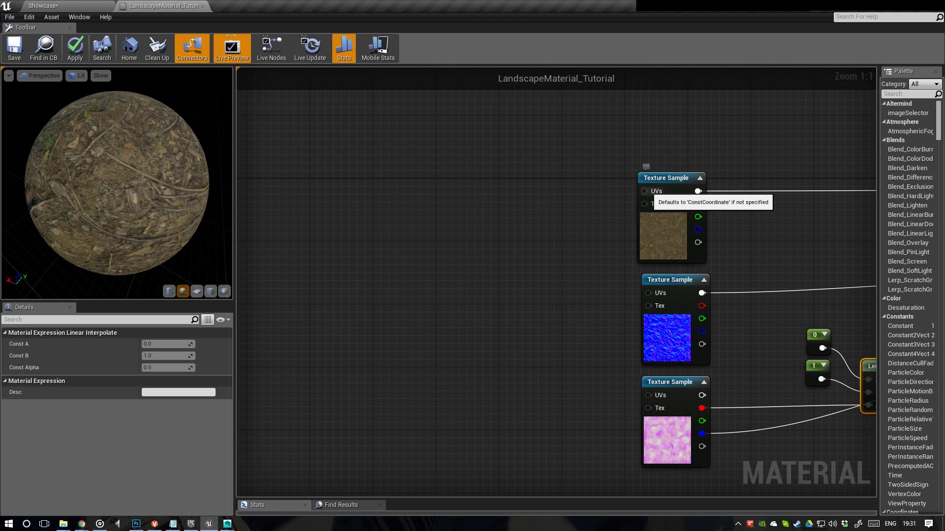
right_click(323, 276)
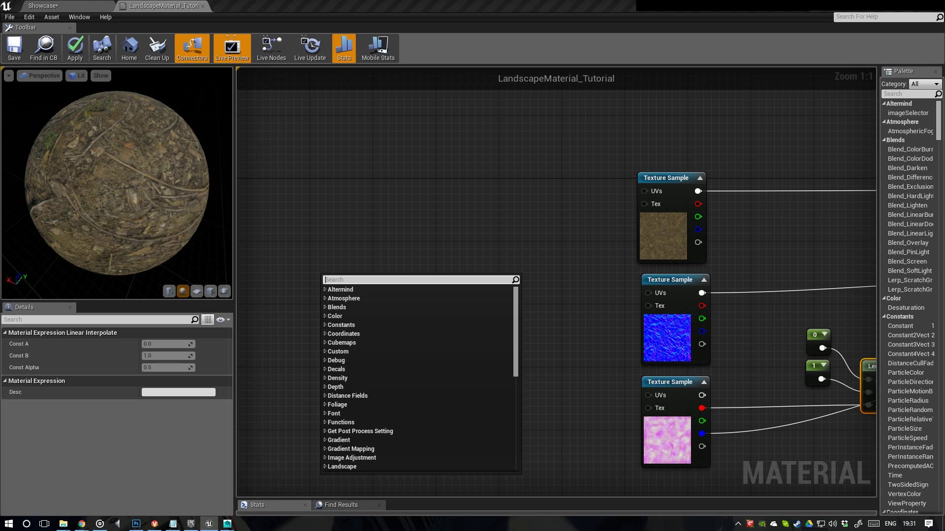
type("world")
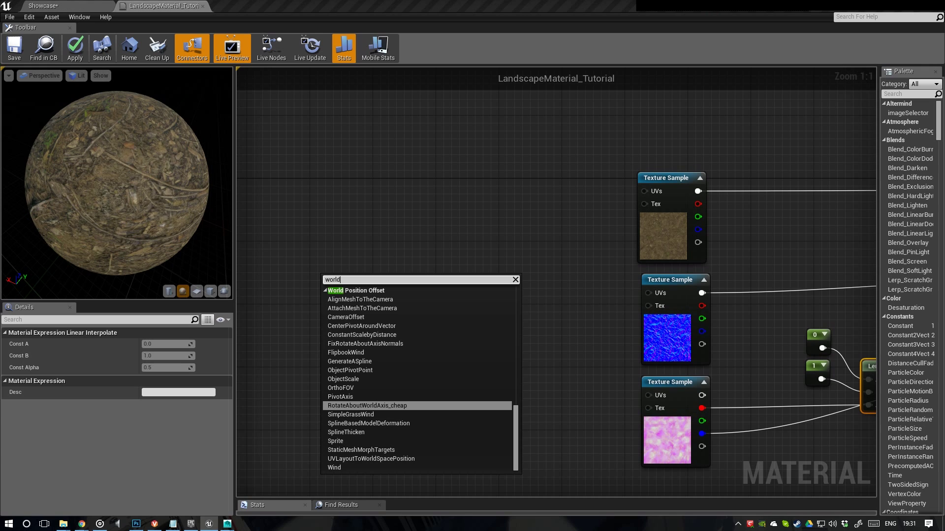
type("po")
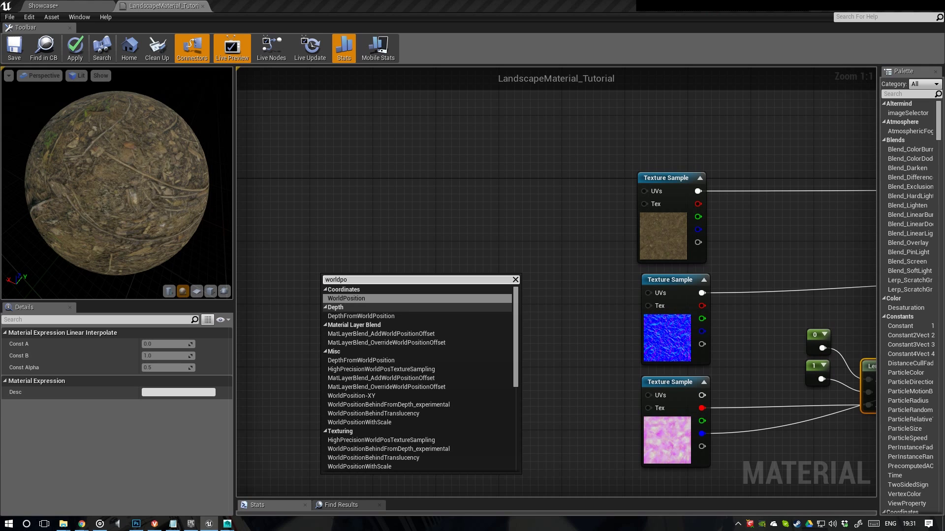
left_click(359, 299)
left_click_drag(378, 287, 312, 258)
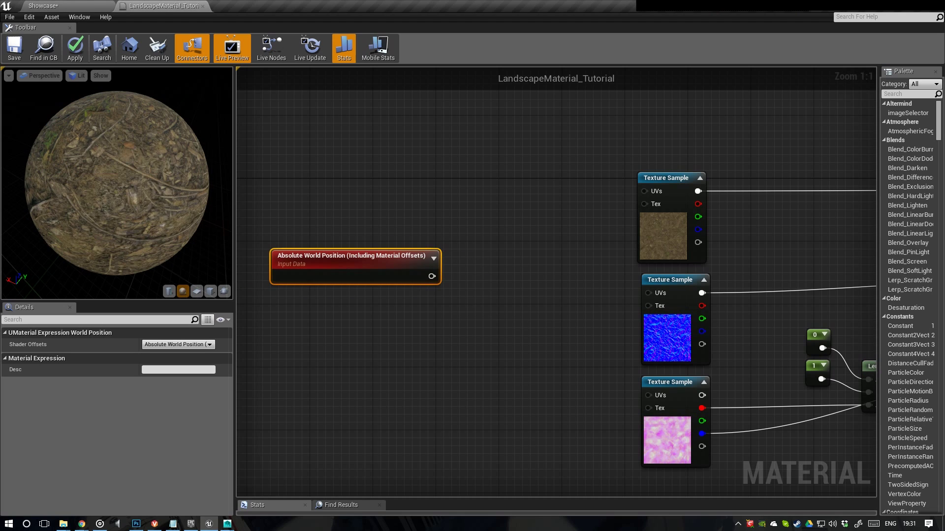
right_click(302, 117)
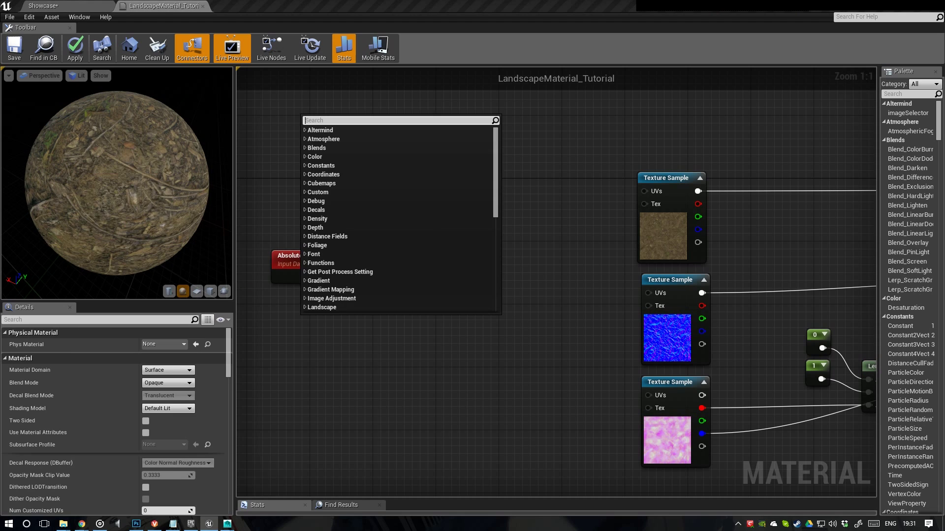
type("abso")
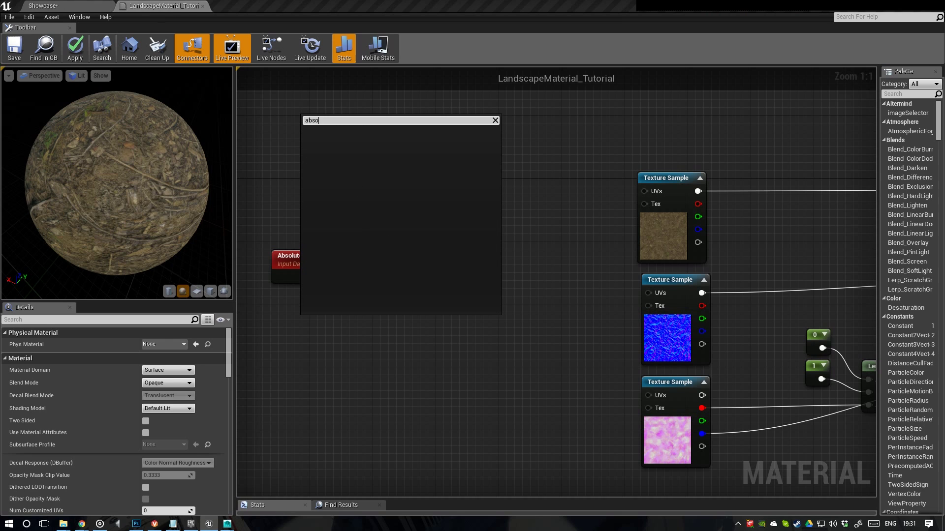
key("Escape")
- Shift the world position node farther from the texture samples and feed its output into a new Multiply node's A input
right_click_drag(419, 312, 401, 318)
left_click_drag(373, 263, 289, 277)
right_click_drag(390, 285, 488, 286)
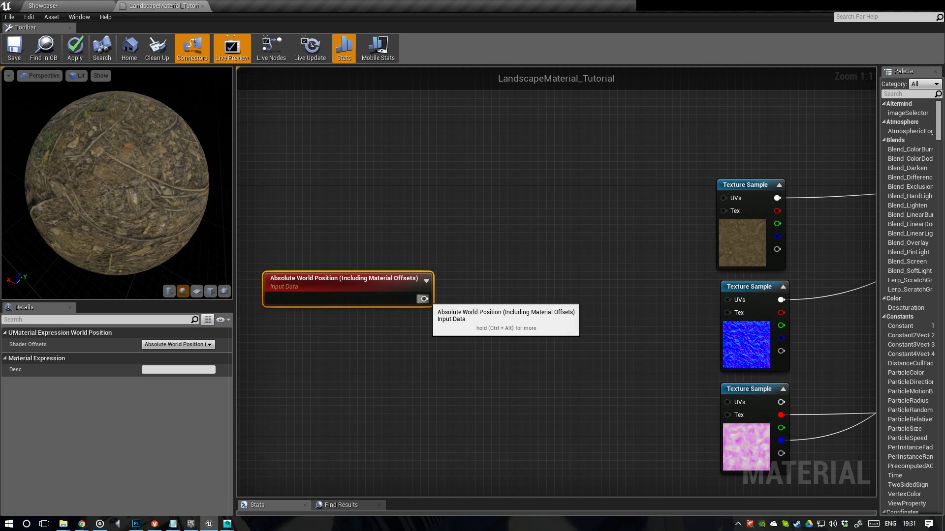
left_click_drag(423, 299, 466, 319)
type("mult")
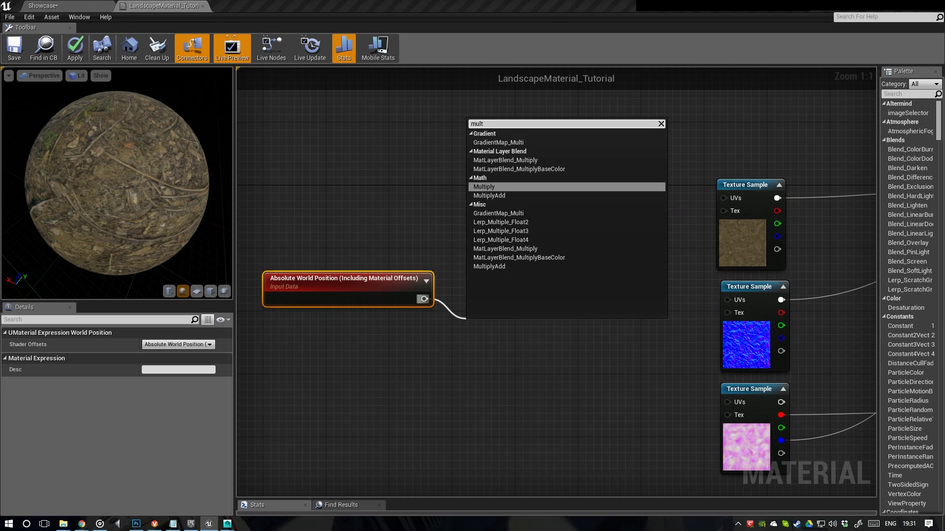
key("Return")
- Add a Constant node, connect it to the Multiply's B input and arrange both nodes beneath the world position node
key("1")
left_click(399, 329)
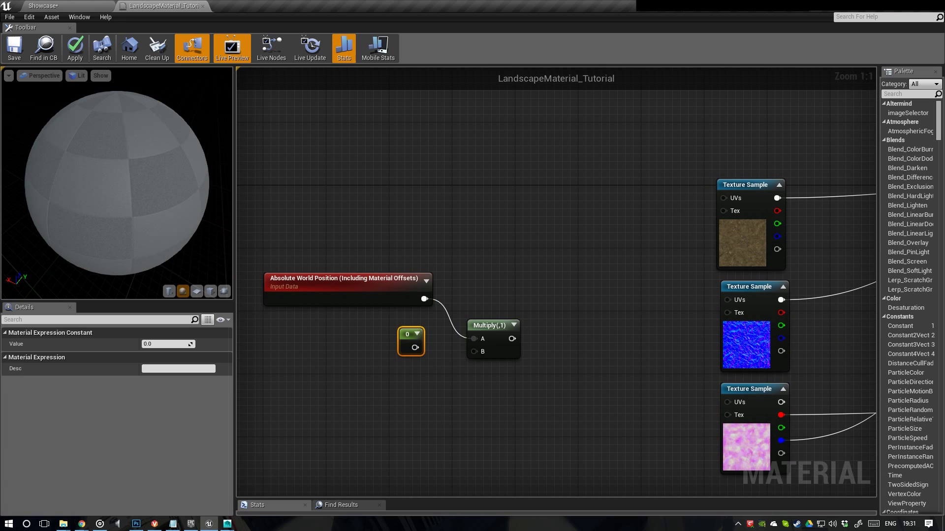
left_click_drag(414, 348, 477, 318)
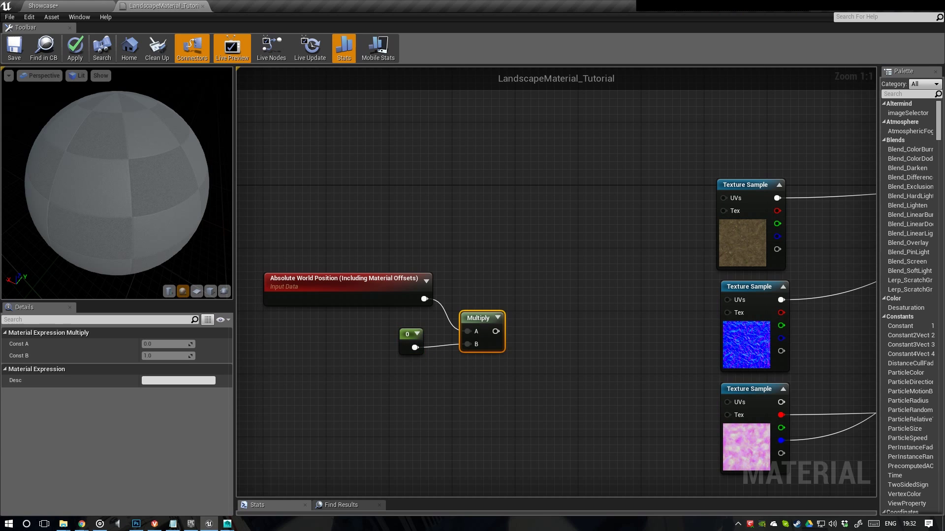
left_click(484, 281)
left_click_drag(411, 339, 401, 338)
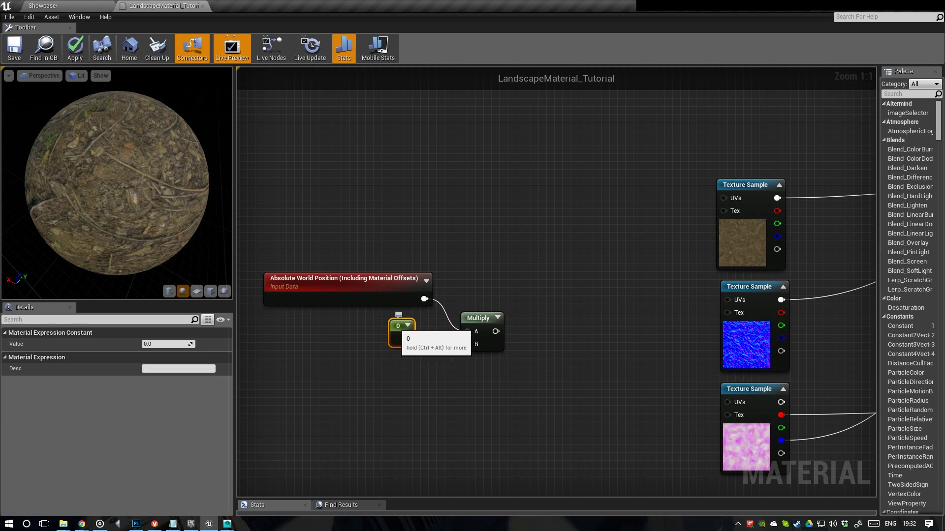
left_click(409, 378)
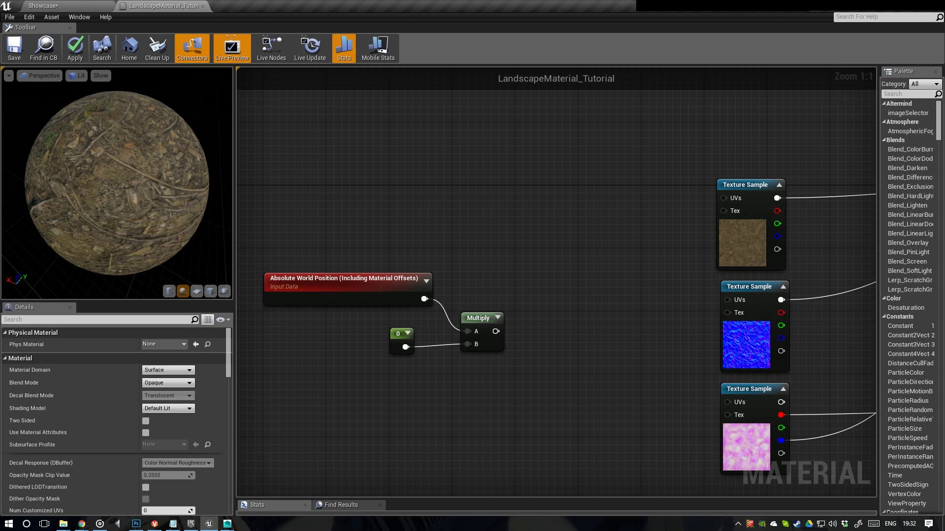
key("1")
left_click(329, 365)
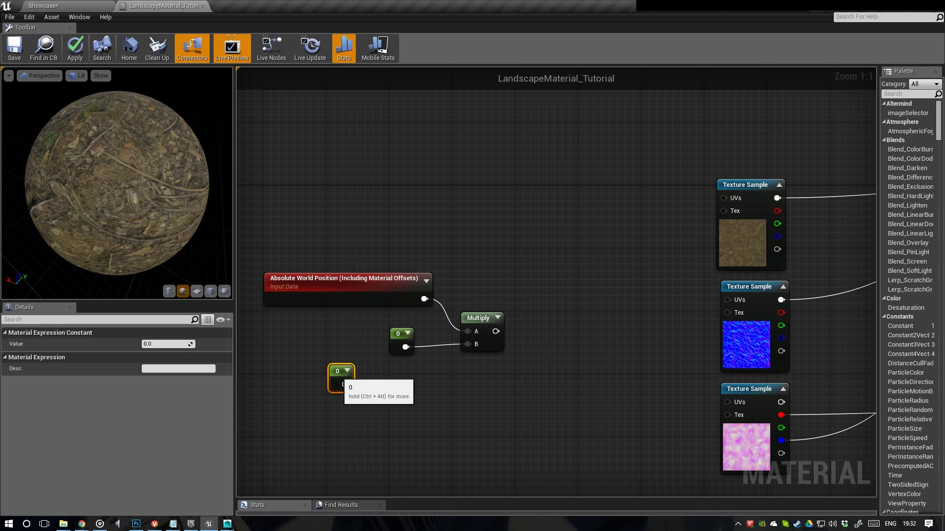
left_click_drag(337, 376, 340, 377)
key("Delete")
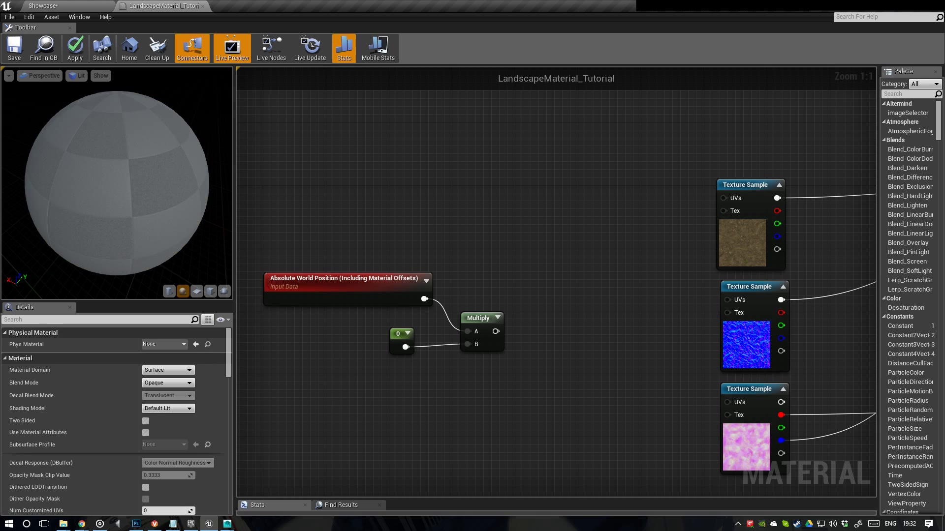
- Set the value of the constant feeding the Multiply node to 1
right_click_drag(423, 389, 395, 397)
left_click(374, 344)
left_click(167, 344)
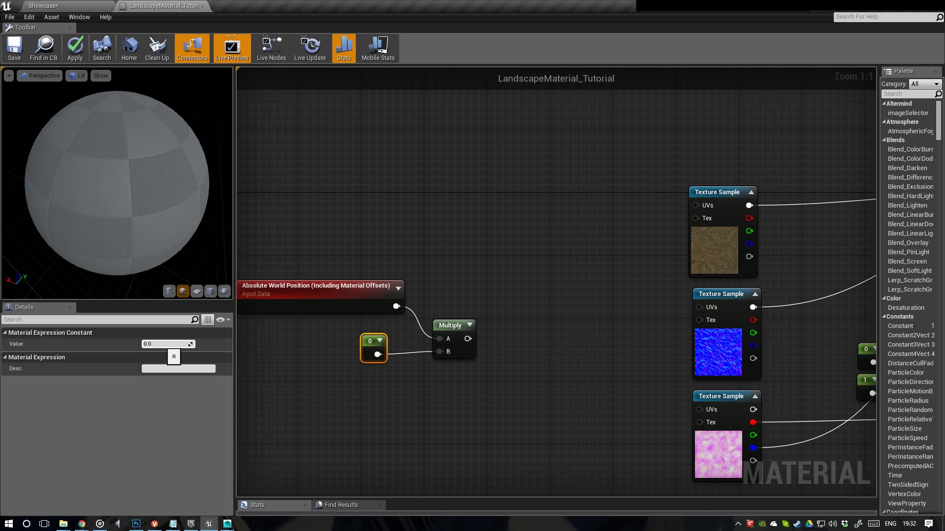
type("1")
key("Return")
- Connect the Multiply output to the UVs inputs of all three texture samples
left_click_drag(468, 338, 695, 206)
left_click_drag(467, 338, 701, 307)
left_click_drag(467, 338, 699, 409)
- Tidy the positions of the Multiply node and its constant beside the world position node
left_click(455, 339)
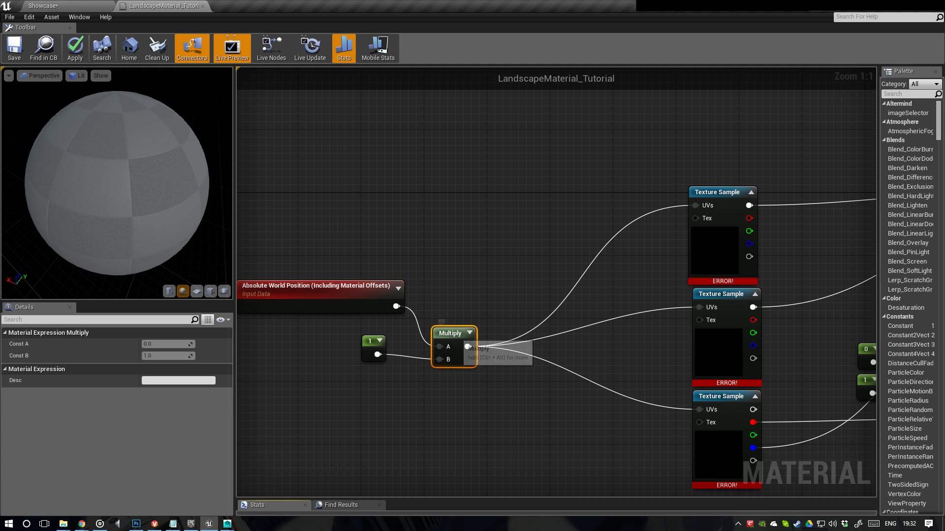
right_click_drag(453, 328, 479, 332)
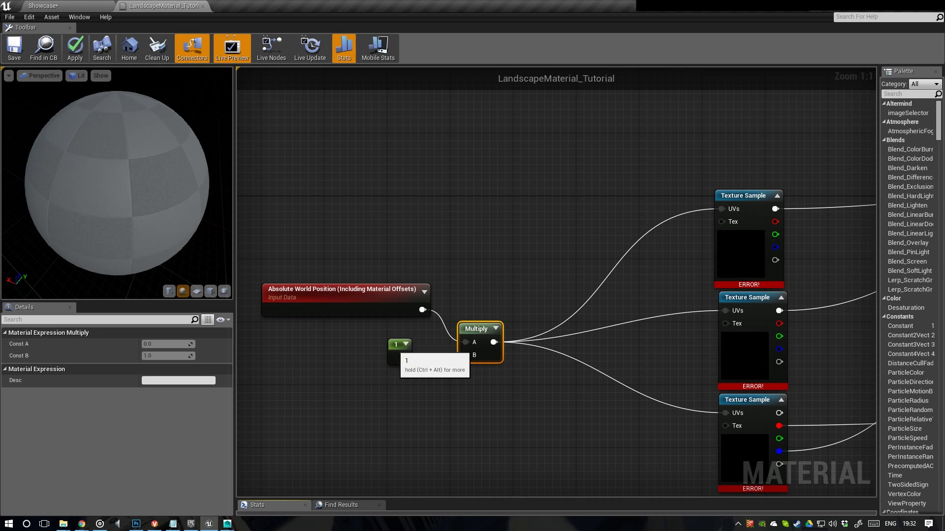
left_click_drag(395, 345, 465, 355)
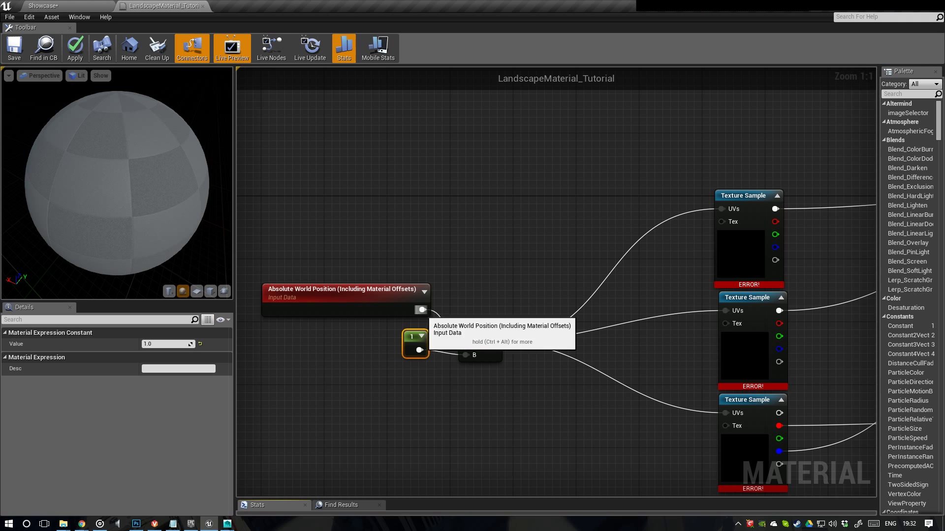
right_click_drag(715, 324, 632, 304)
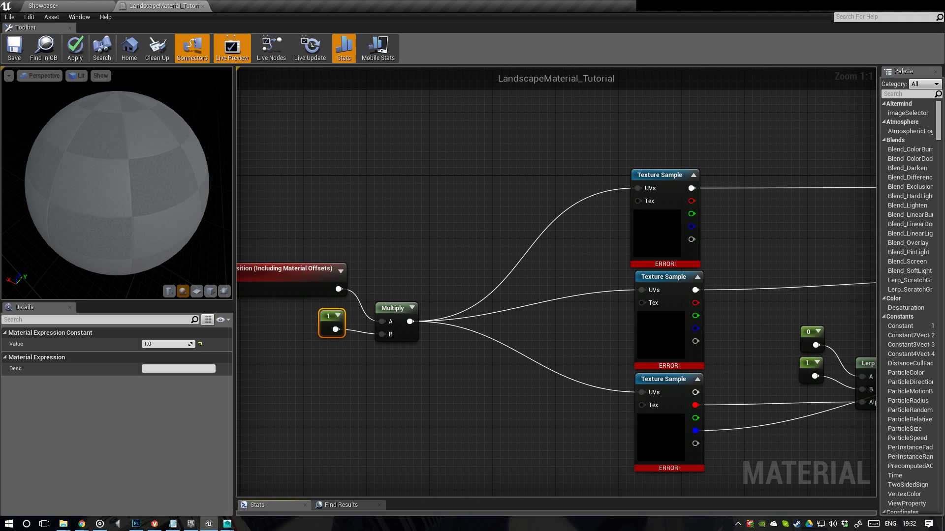
left_click_drag(331, 319, 323, 327)
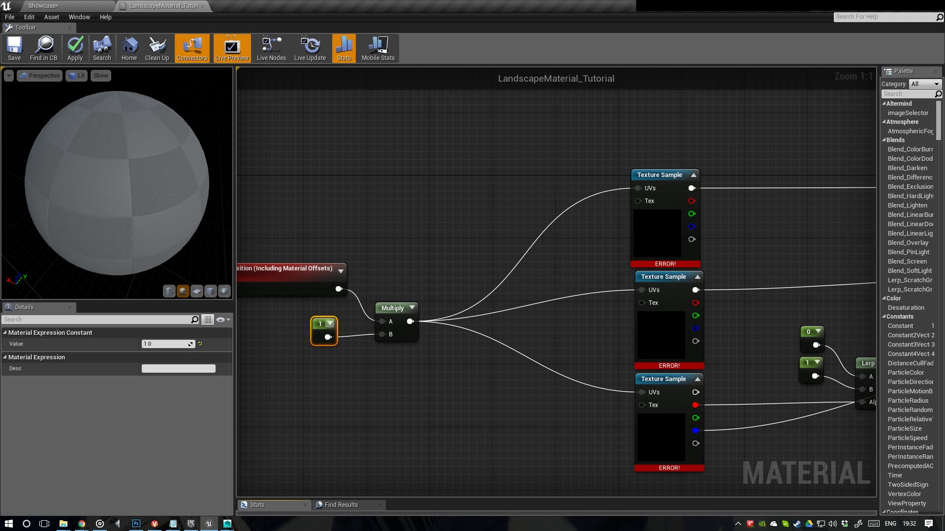
- Add an R G ComponentMask after the Multiply node and reroute the three texture UVs connections to the mask's output
right_click_drag(494, 343, 453, 350)
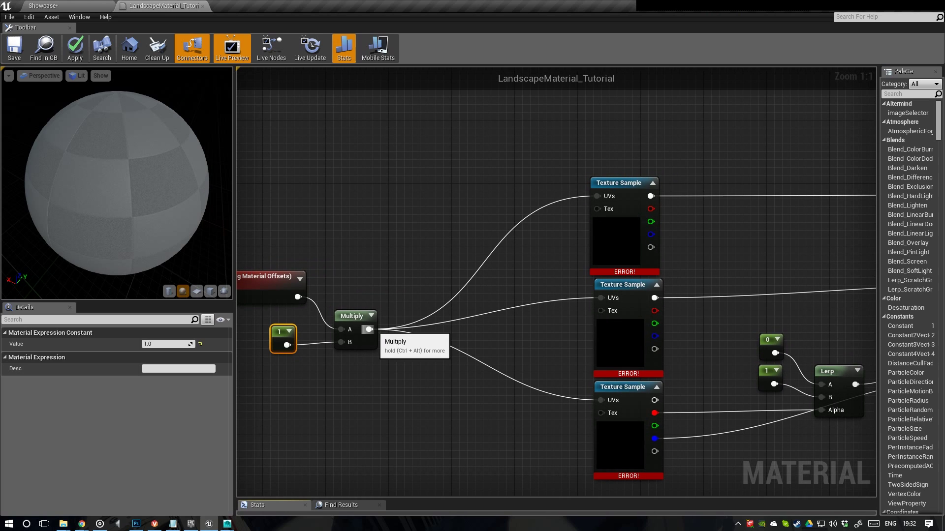
right_click_drag(278, 288, 408, 306)
left_click(363, 298)
right_click_drag(491, 316, 399, 304)
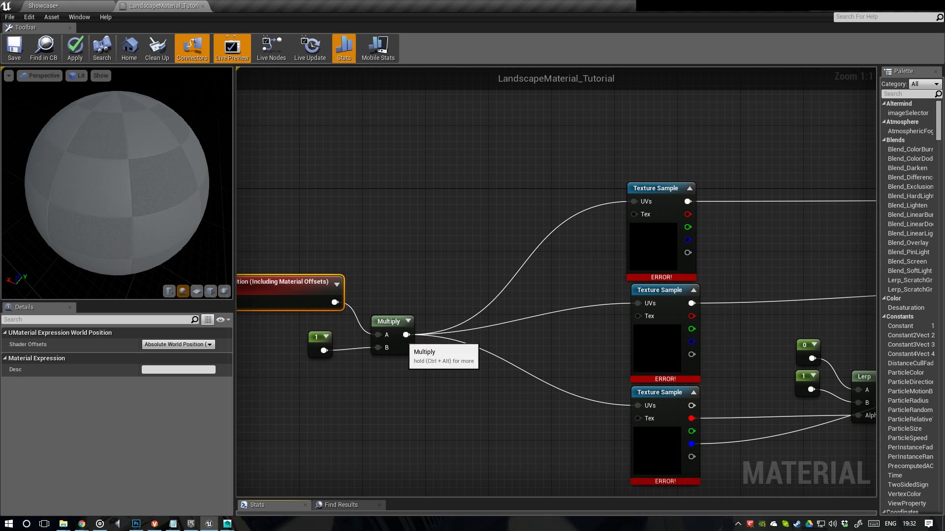
left_click_drag(406, 335, 455, 229)
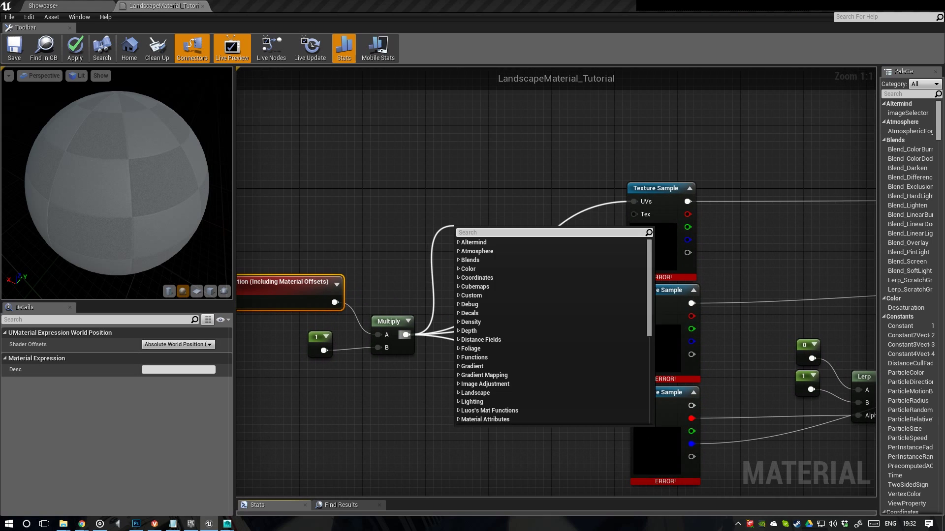
type("mask")
key("Return")
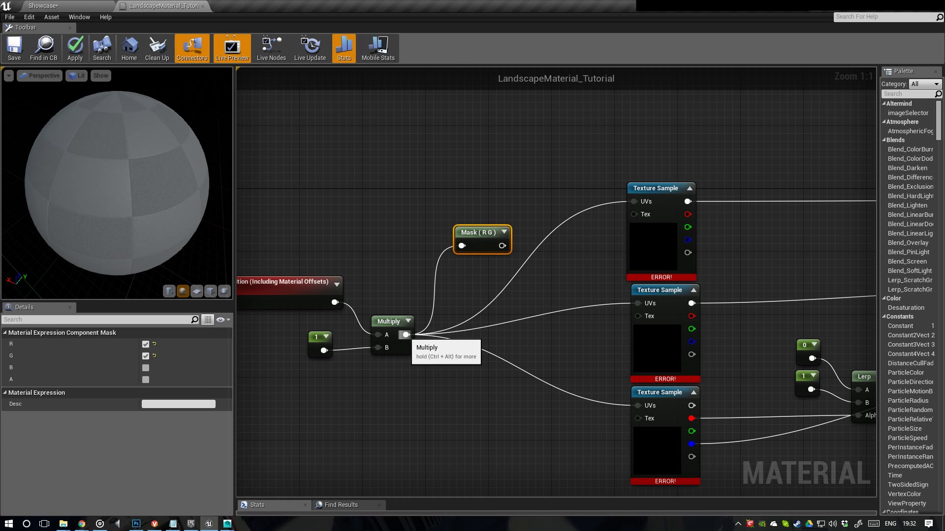
left_click_drag(405, 335, 451, 321, "ctrl")
scroll(440, 278, "down", 2)
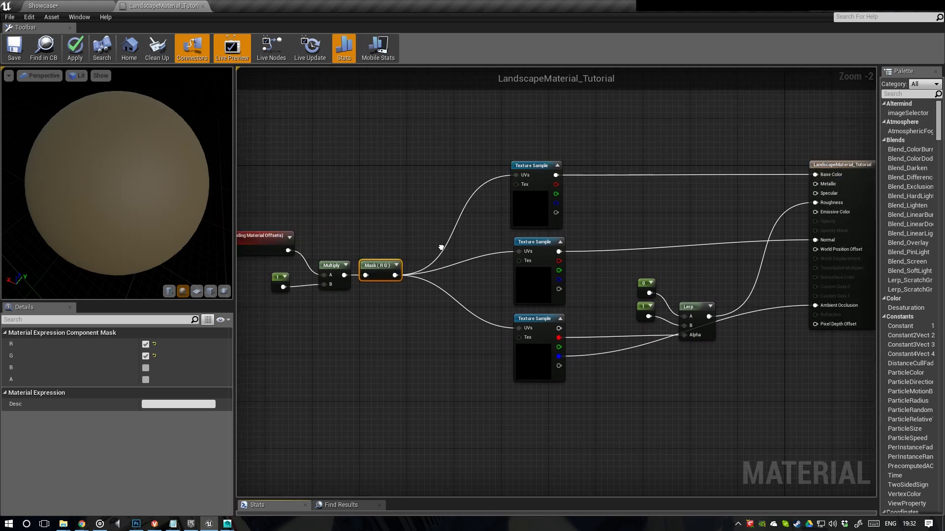
- Convert the constant feeding the Multiply node into a scalar parameter named Tiling
scroll(439, 278, "up", 2)
left_click(348, 310)
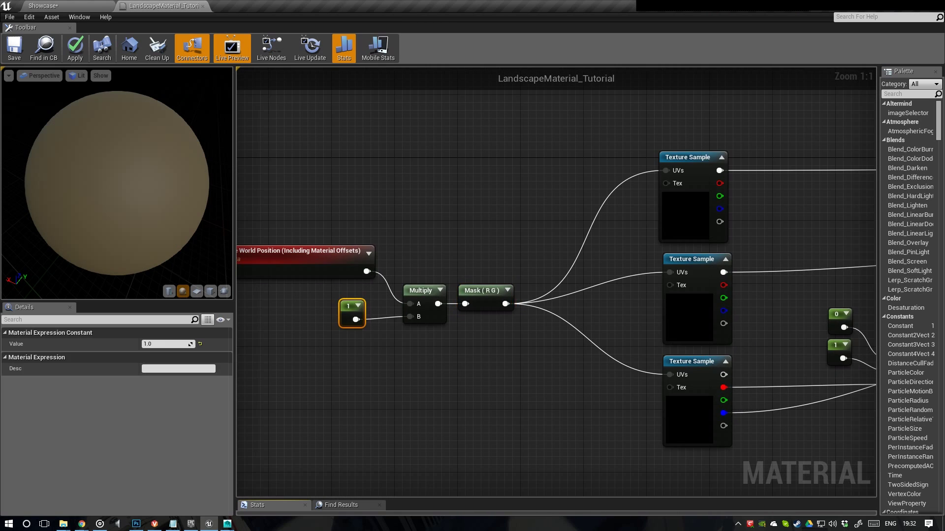
right_click(348, 312)
left_click(388, 318)
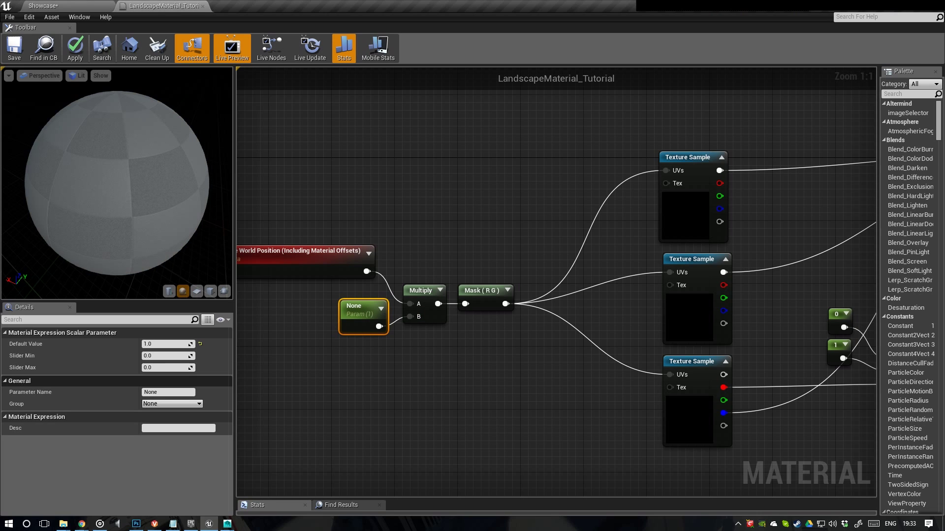
left_click(164, 392)
type("Ti")
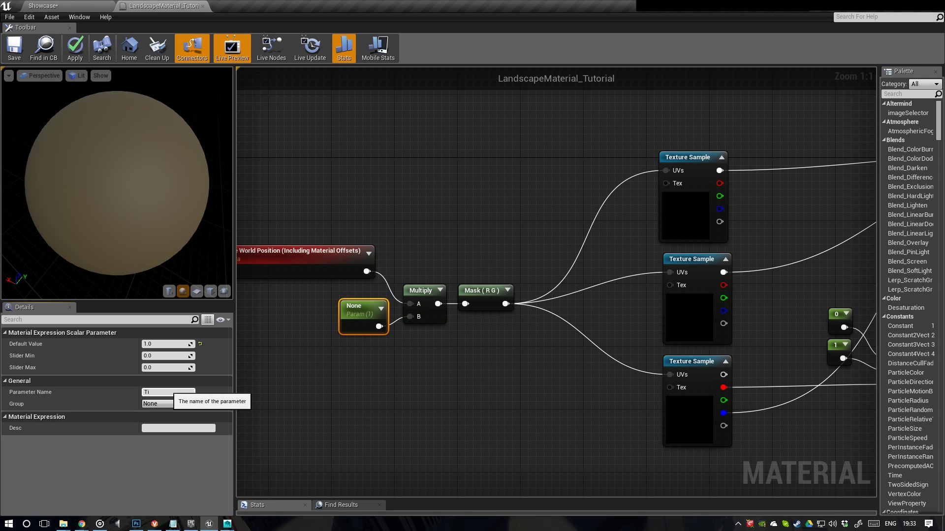
type("ling")
key("Return")
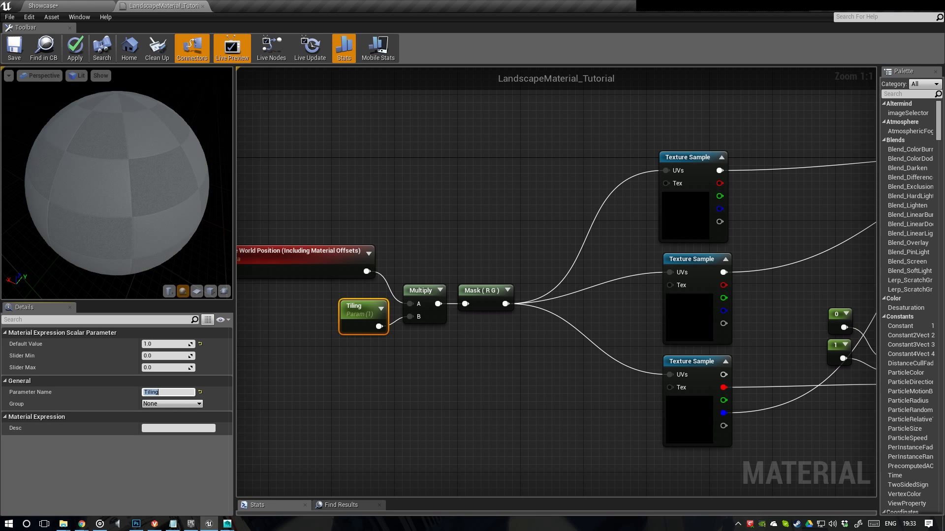
- Apply the changes to the landscape material and save it
scroll(383, 302, "down", 1)
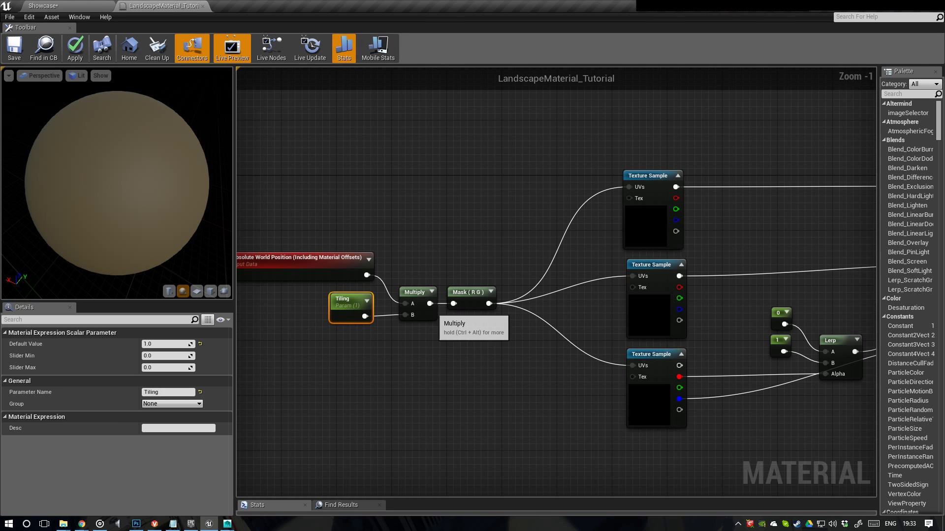
scroll(546, 313, "down", 1)
right_click_drag(547, 313, 467, 301)
scroll(388, 328, "down", 1)
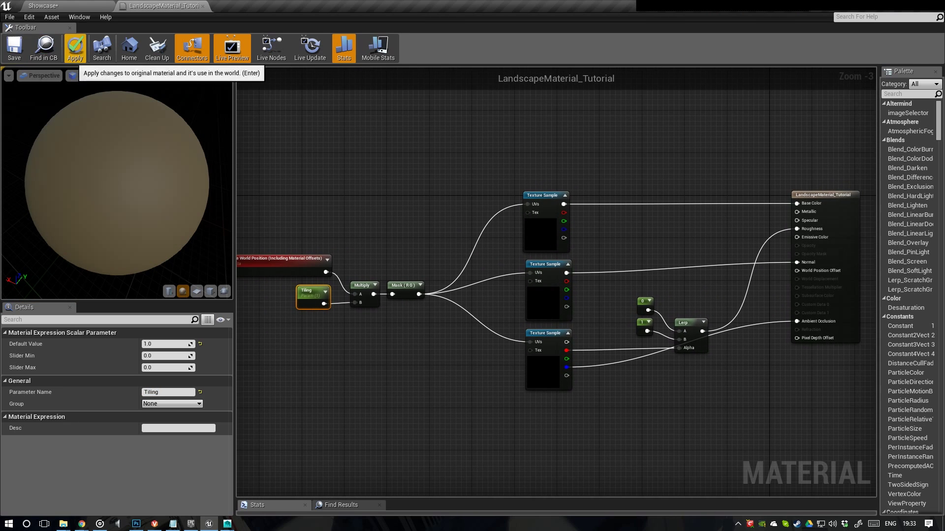
left_click(75, 47)
left_click(14, 48)
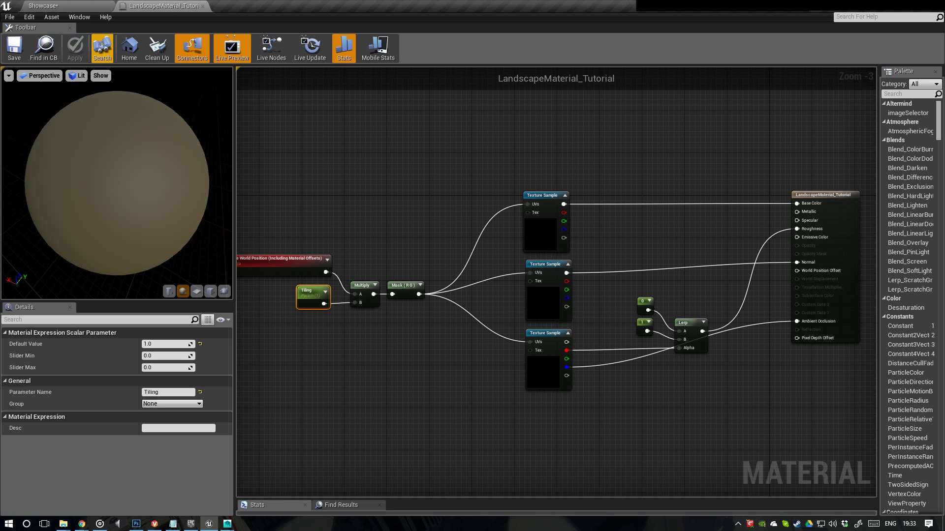
- Create a material instance of LandscapeMaterial_Tutorial in the LandscapeMaterial folder, keeping the suggested name
left_click(74, 6)
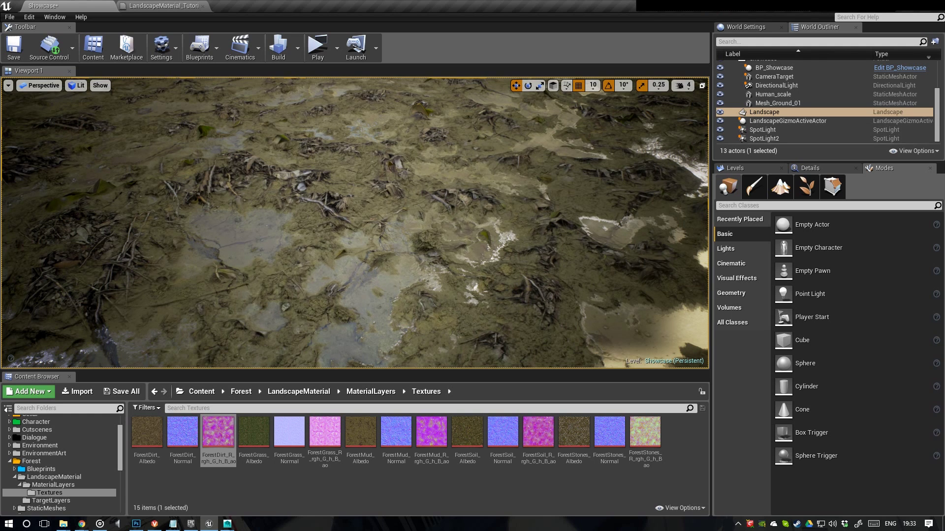
left_click(298, 392)
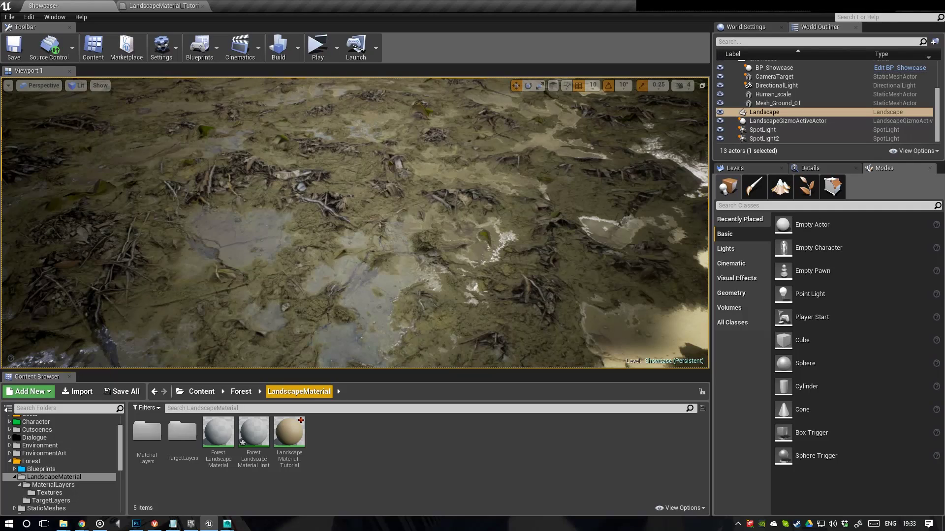
left_click(289, 433)
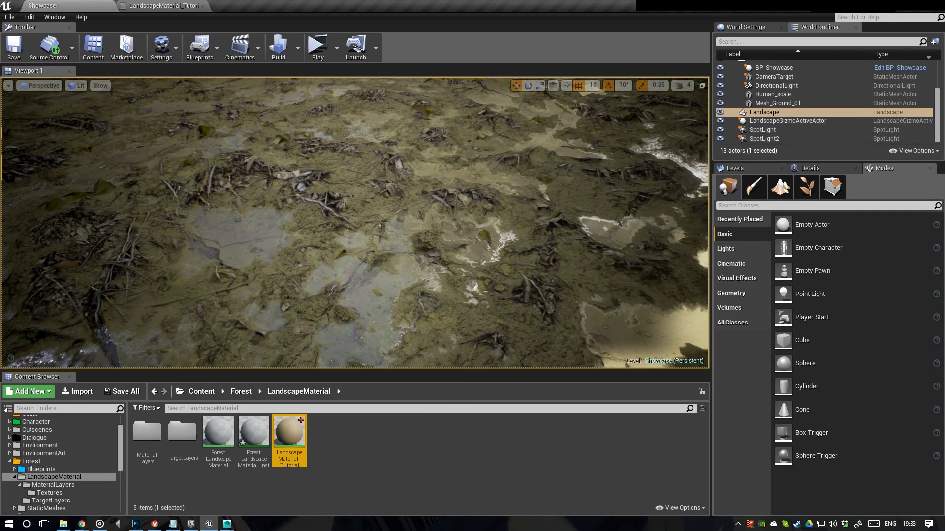
right_click(296, 435)
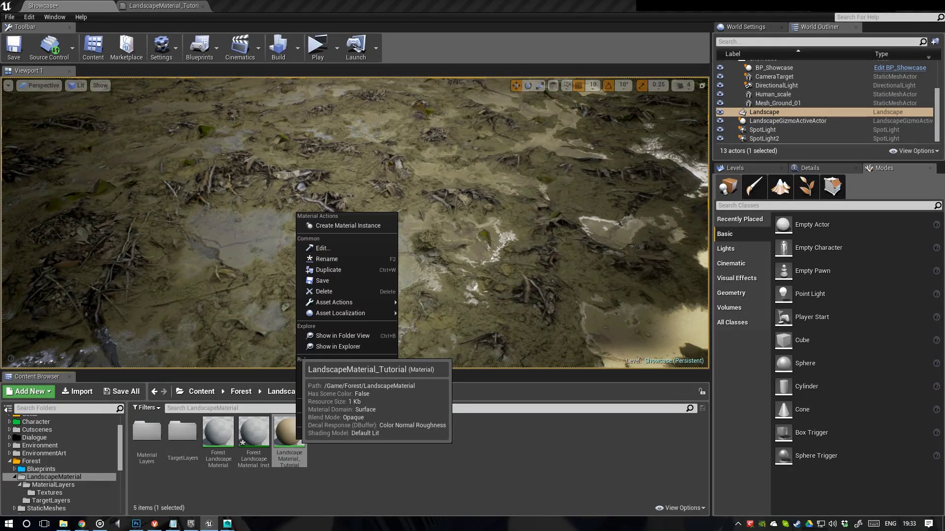
mouse_move(301, 434)
left_click(344, 225)
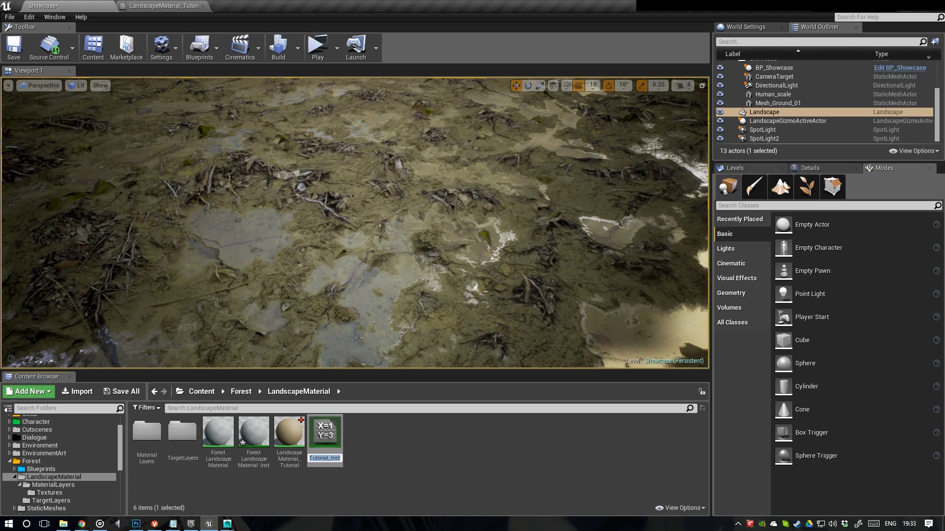
key("Return")
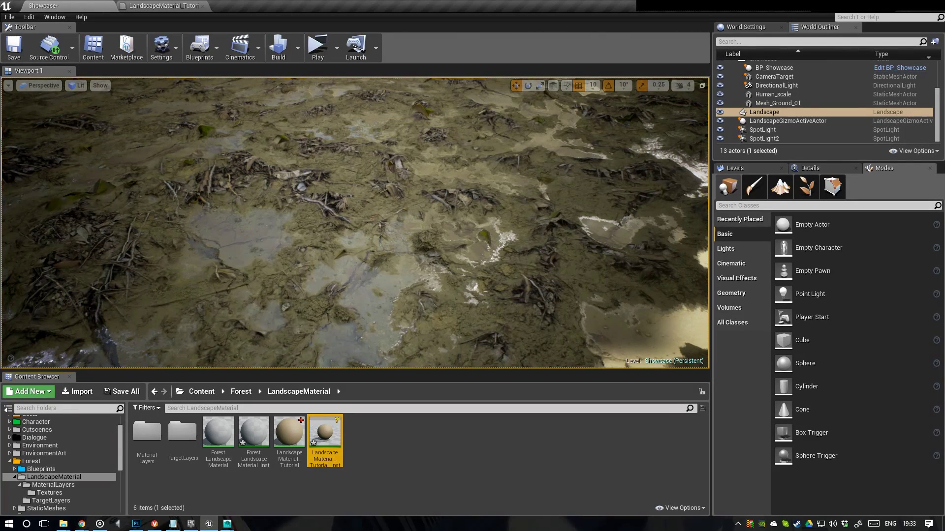
- Assign the new material instance to the landscape and open the instance in a taller floating window beside the viewport
left_click(828, 168)
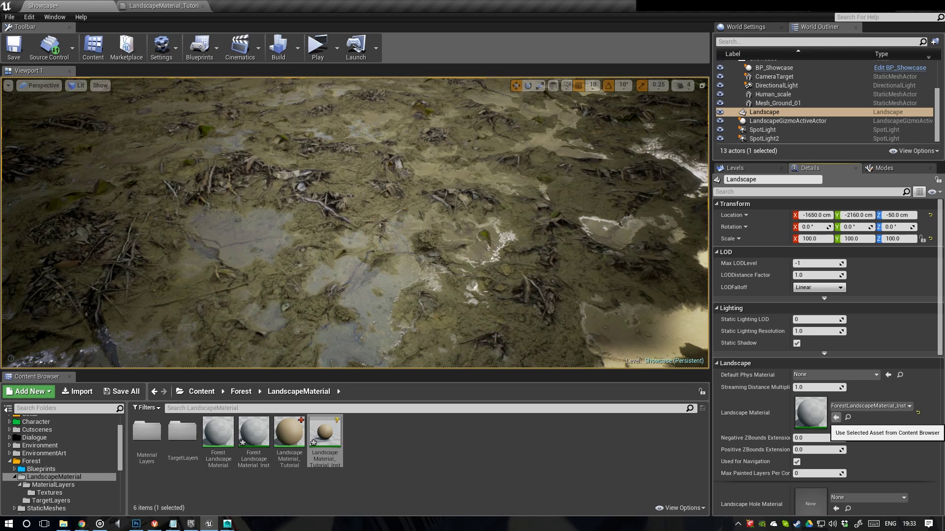
left_click(836, 417)
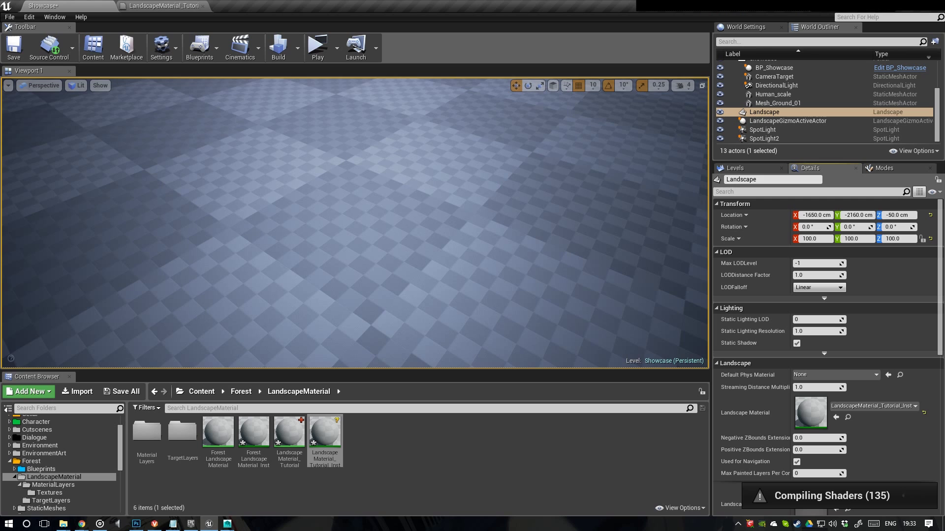
double_click(331, 435)
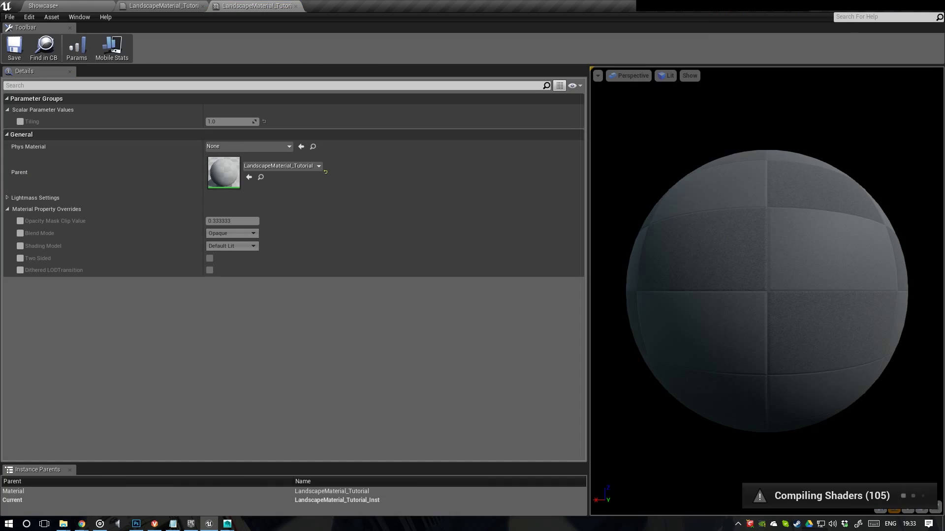
left_click_drag(261, 6, 483, 172)
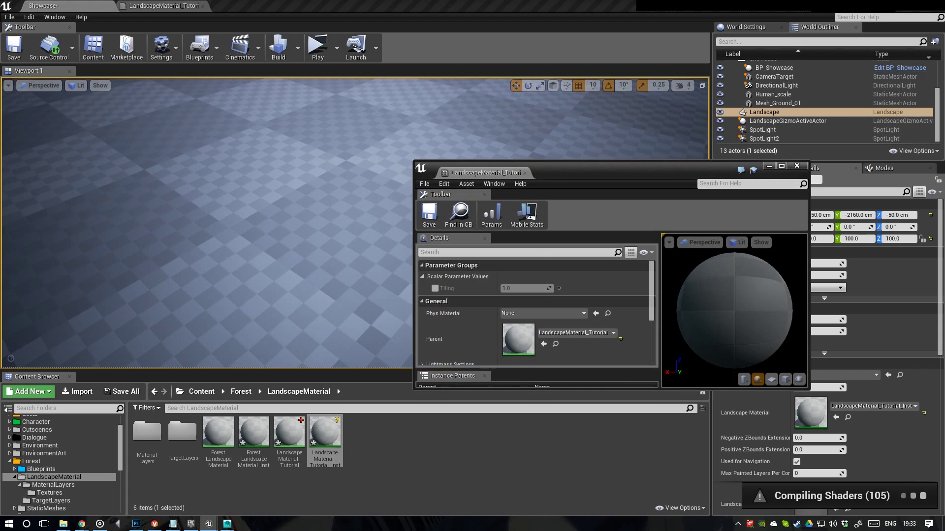
left_click_drag(560, 171, 835, 36)
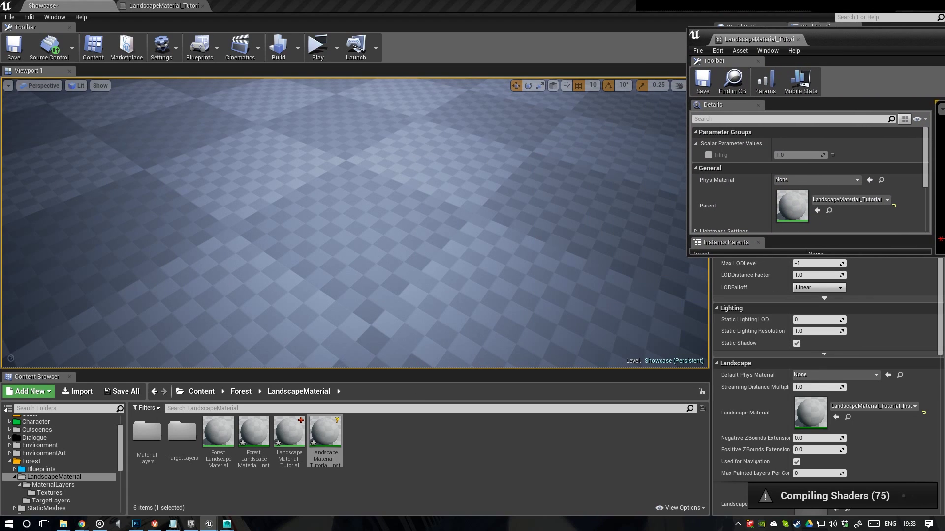
left_click_drag(839, 255, 839, 474)
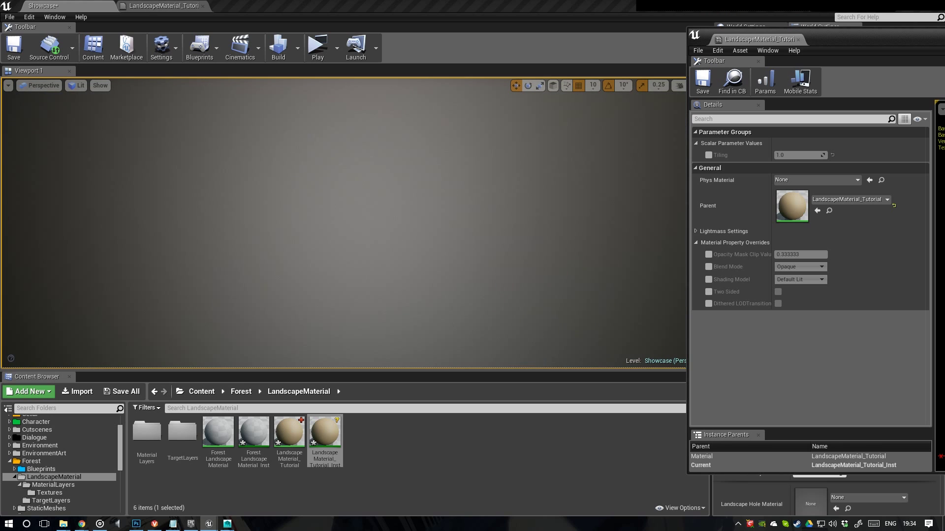
- Enable the Tiling parameter override in the material instance and set it to 0.002
left_click(708, 155)
left_click(789, 155)
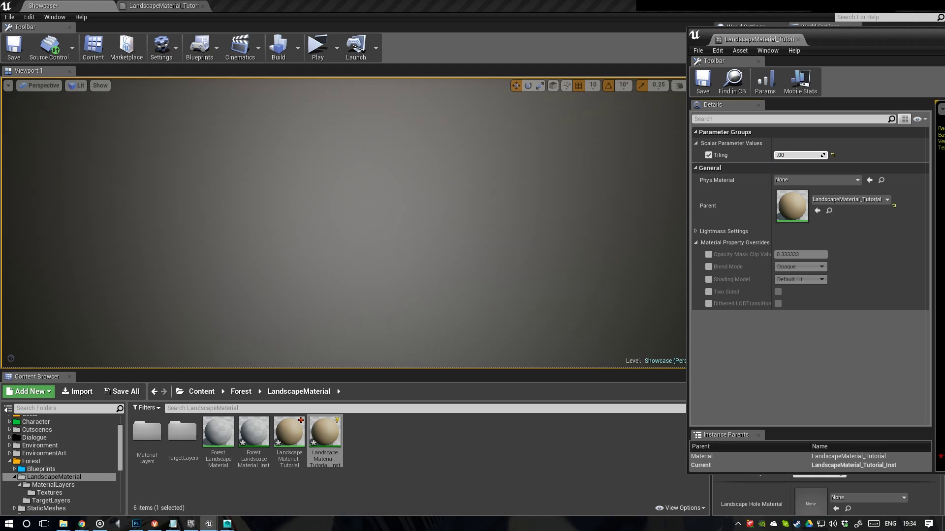
key("Return")
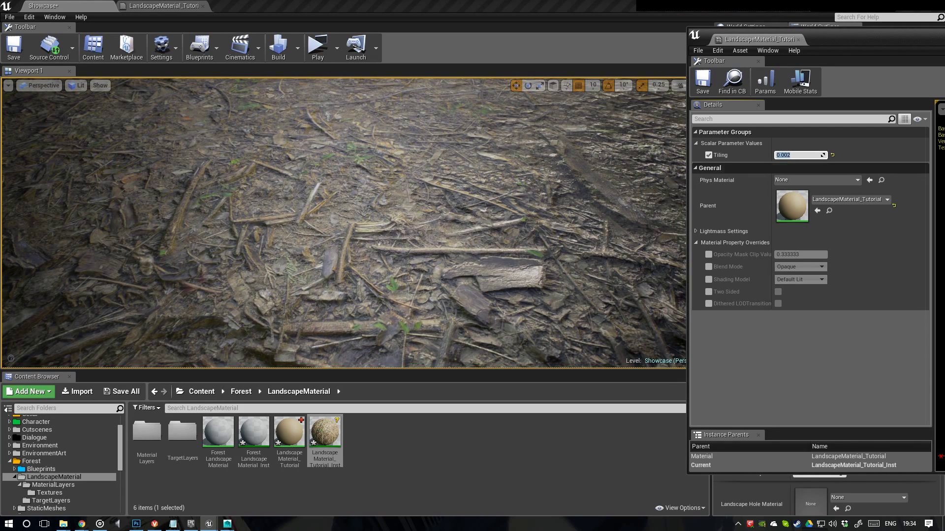
left_click(794, 156)
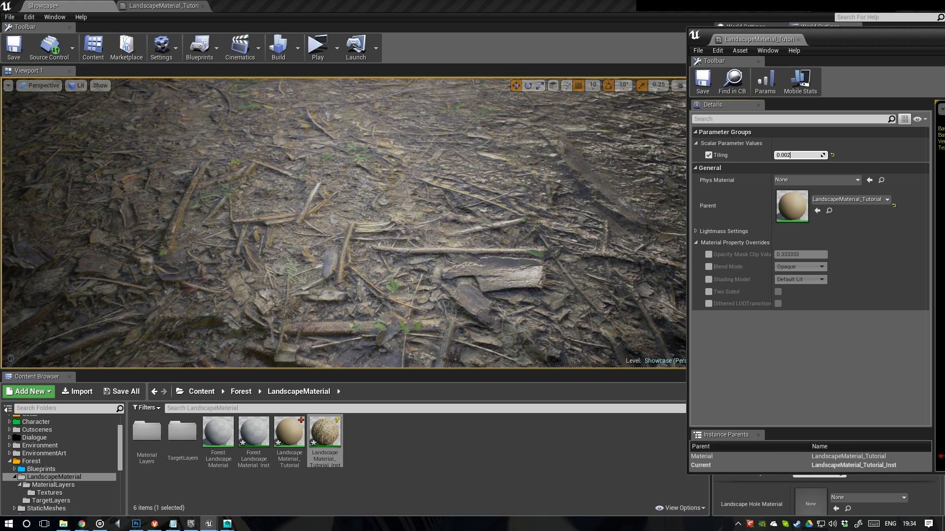
- Fly over the landscape in the viewport to examine how the ground texture tiles at different distances
key("s")
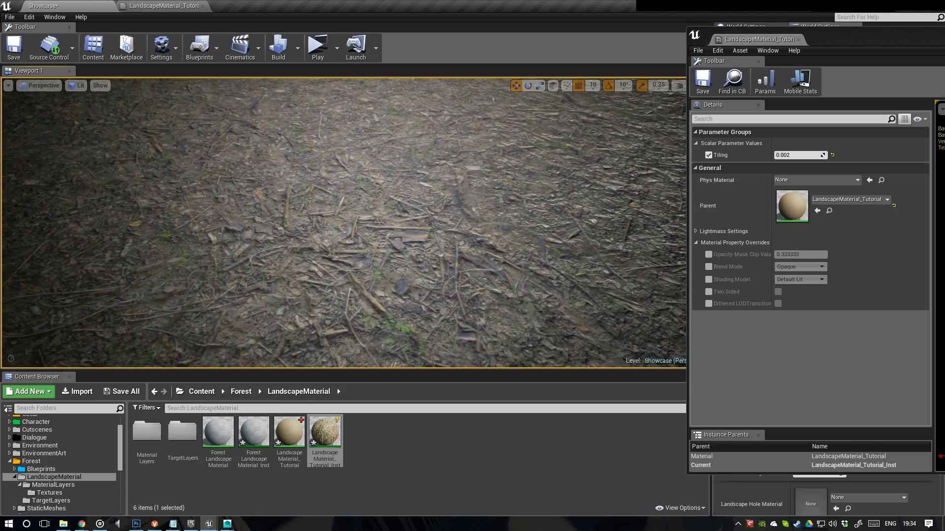
key("s")
key("w")
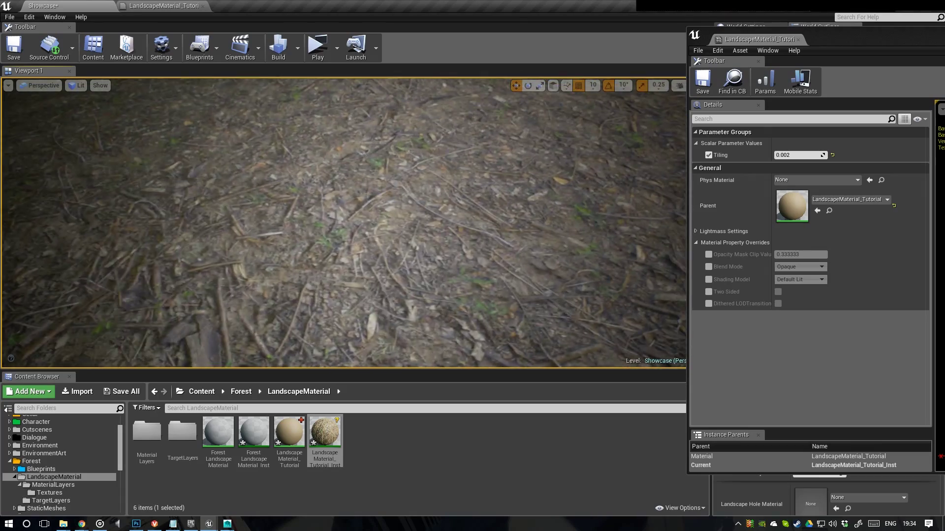
key("w")
key("s")
key("w")
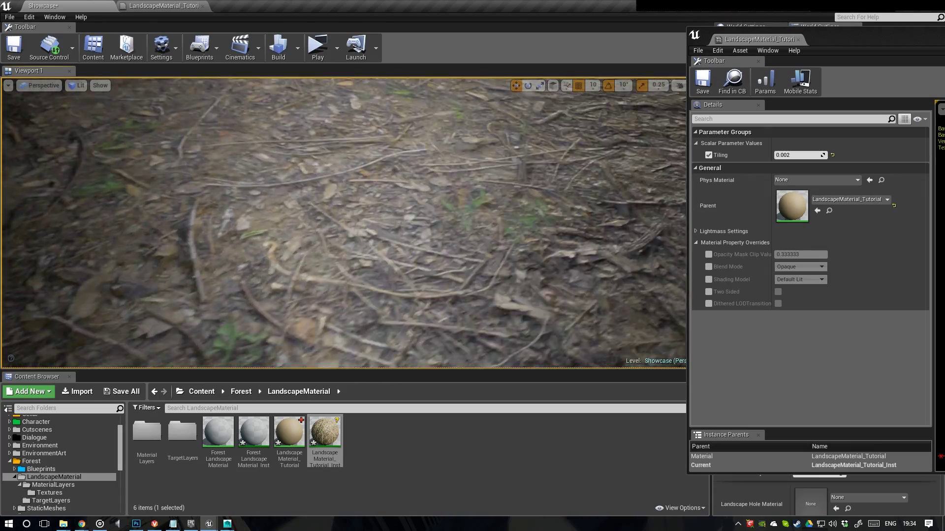
key("s")
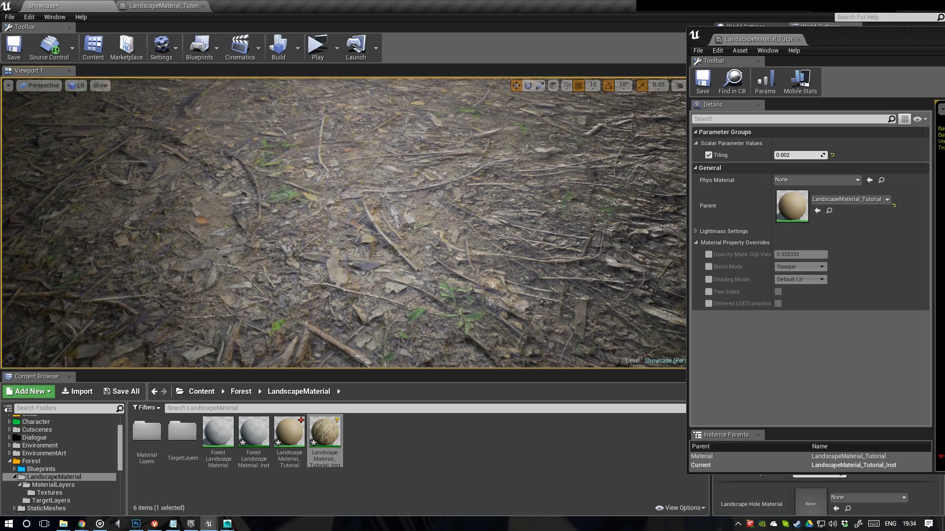
right_click_drag(344, 222, 610, 223)
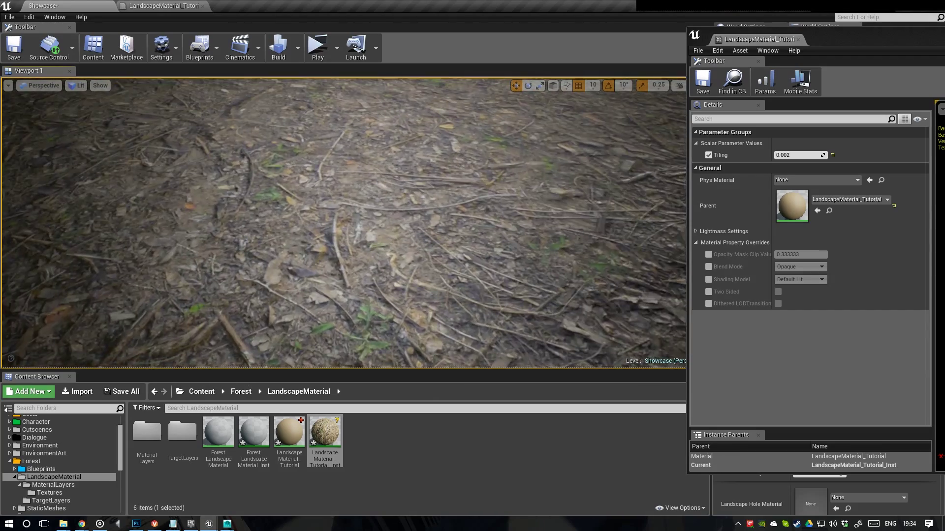
key("d")
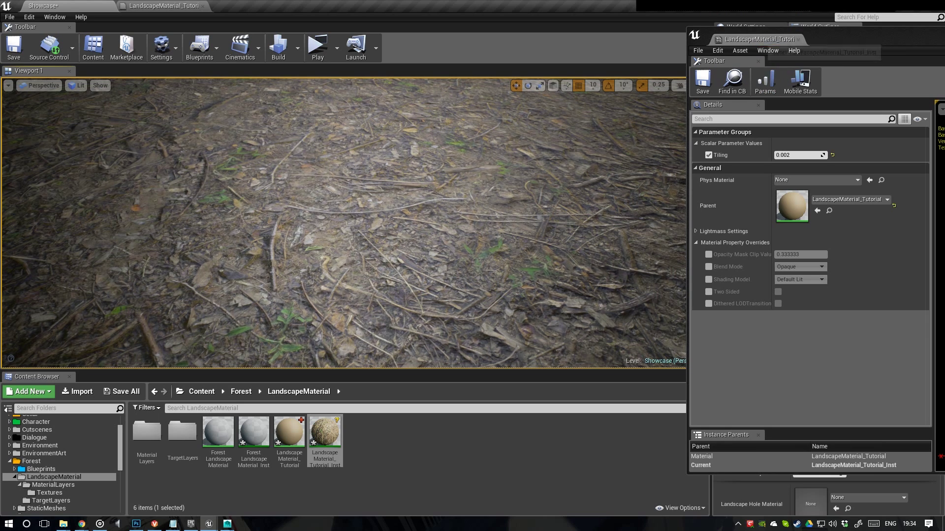
- Dock the material instance editor in the main window and review the three texture samples and their connections in the LandscapeMaterial_Tutorial graph
left_click_drag(756, 39, 384, 6)
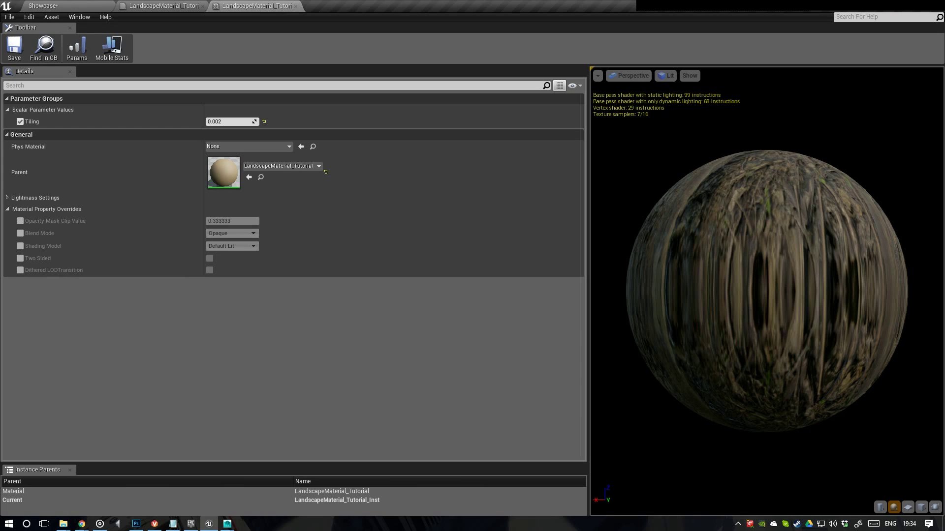
left_click(164, 5)
right_click_drag(375, 141, 421, 181)
scroll(404, 162, "down", 2)
scroll(422, 184, "up", 3)
right_click_drag(506, 209, 456, 136)
left_click_drag(448, 122, 525, 278)
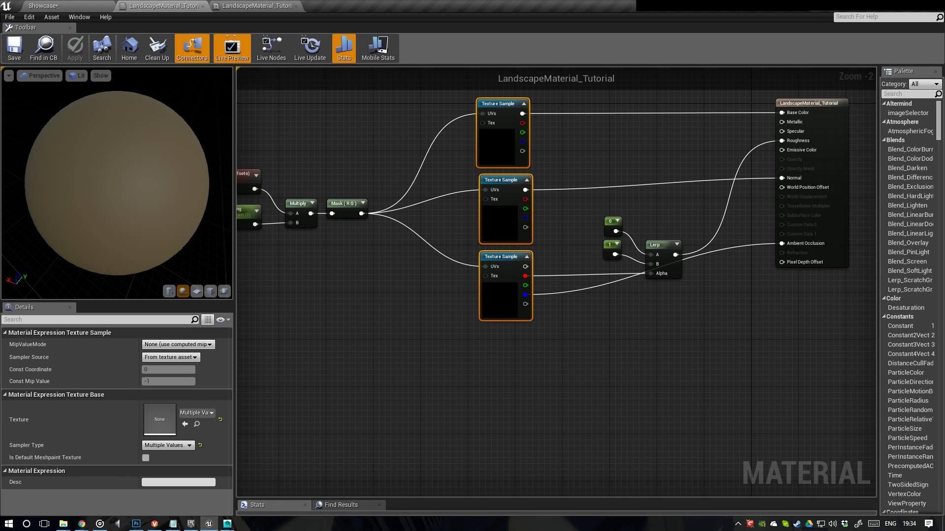
right_click_drag(605, 350, 632, 369)
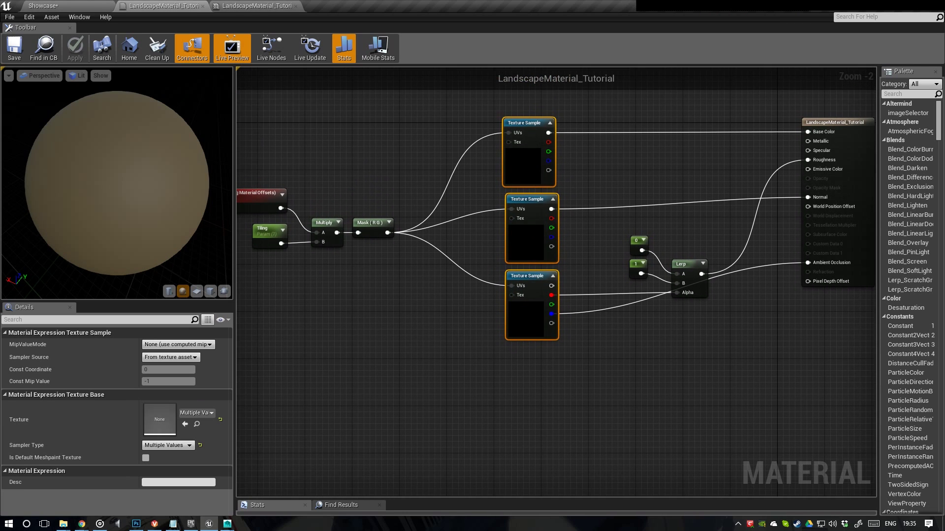
scroll(714, 172, "down", 1)
right_click_drag(571, 152, 538, 187)
scroll(537, 186, "up", 1)
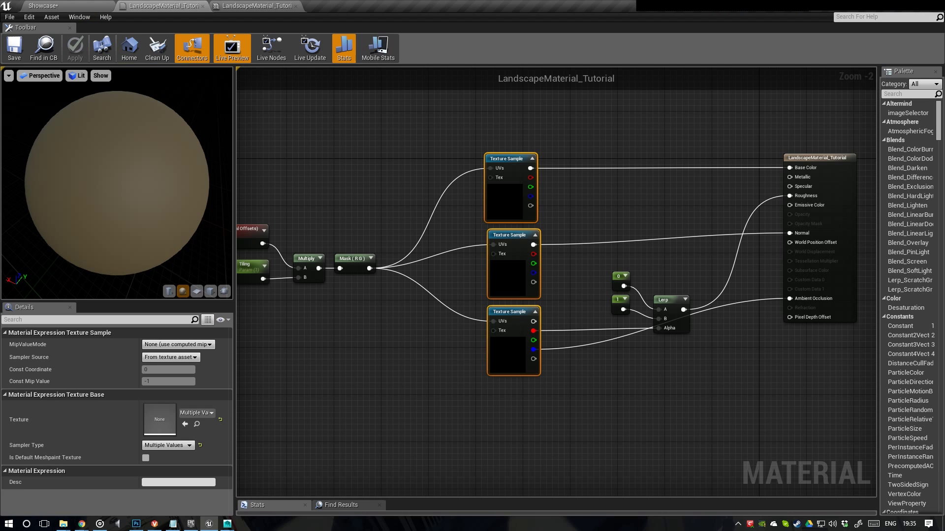
right_click_drag(439, 187, 445, 190)
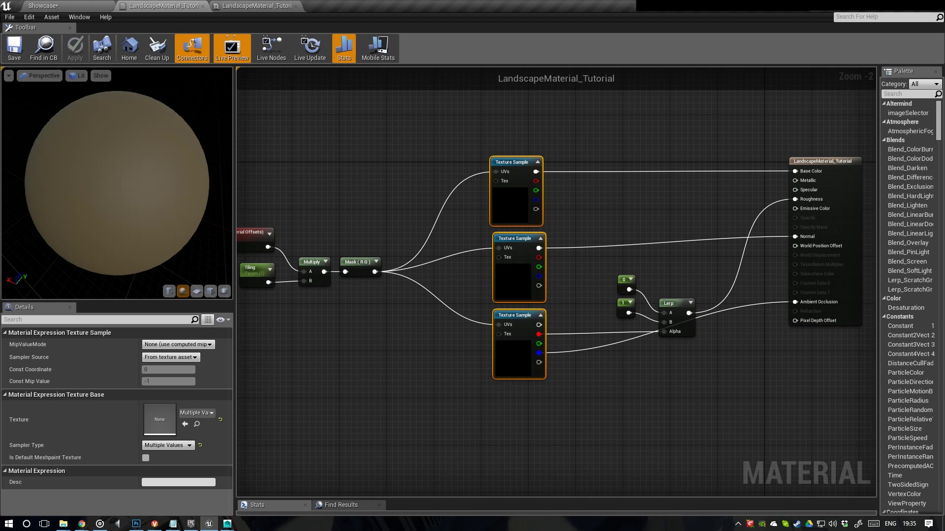
right_click_drag(674, 231, 709, 225)
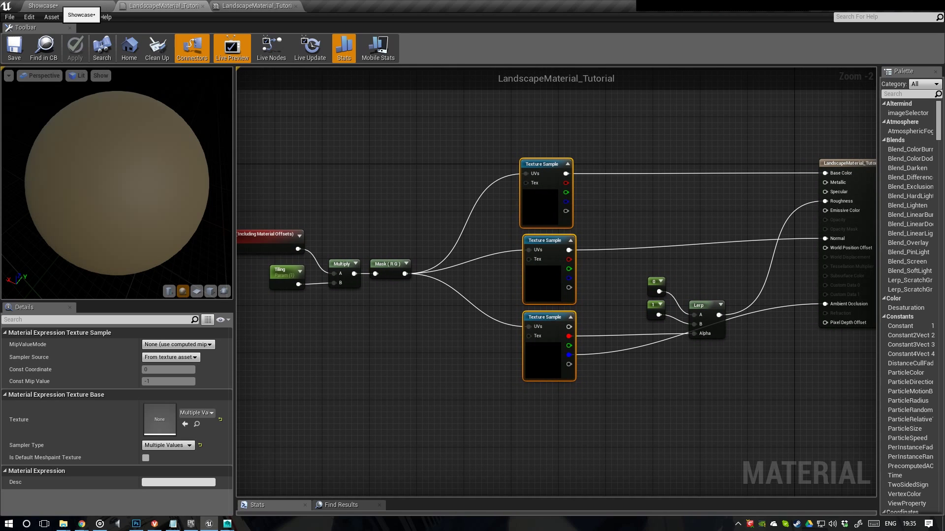
- Create a folder named MaterialLayers_Tutorial inside the LandscapeMaterial folder of the Showcase level's project content and open it
left_click(64, 6)
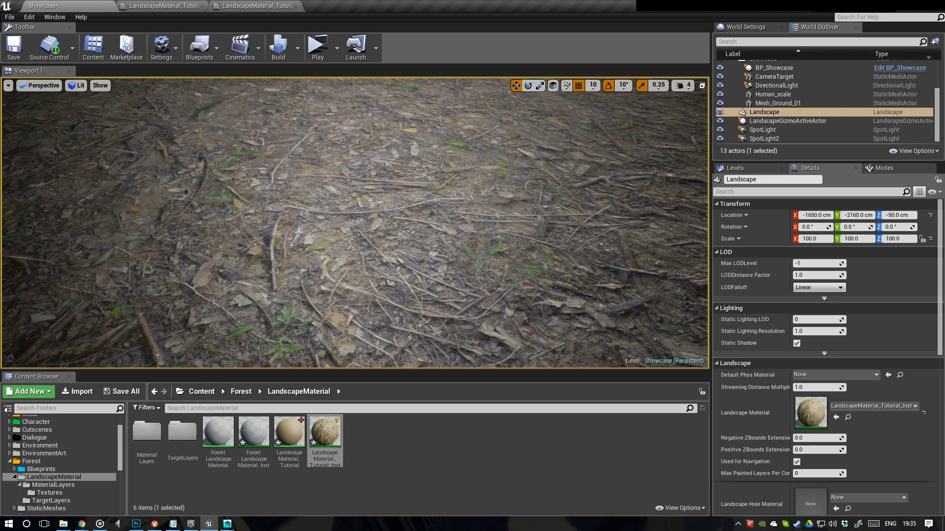
left_click(389, 452)
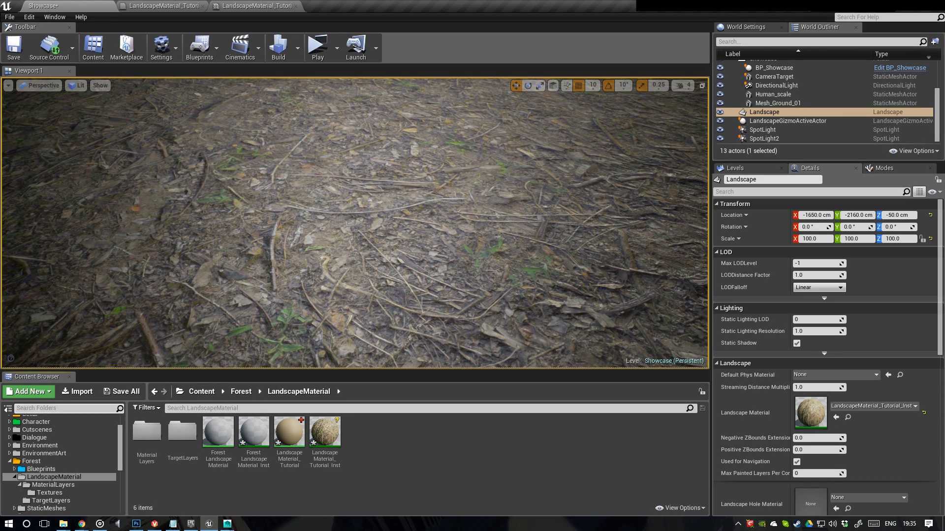
right_click(388, 435)
left_click(422, 191)
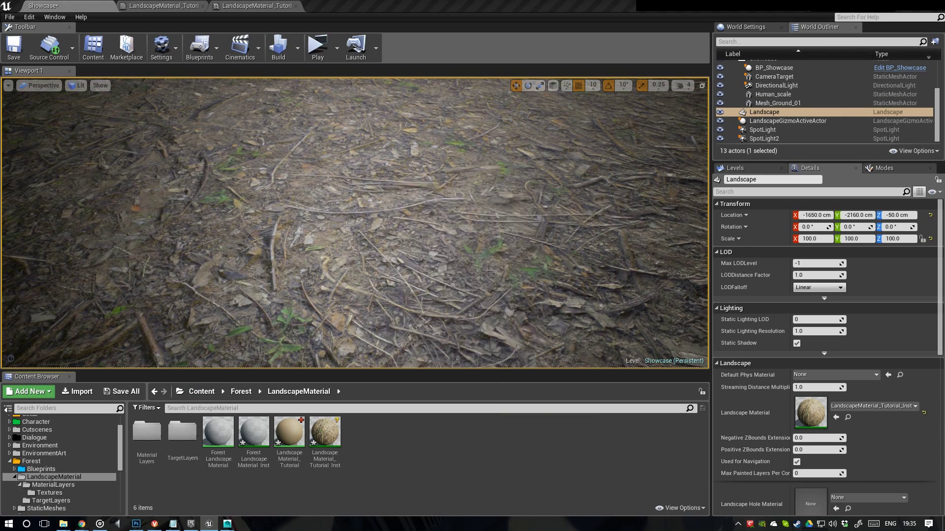
type("M")
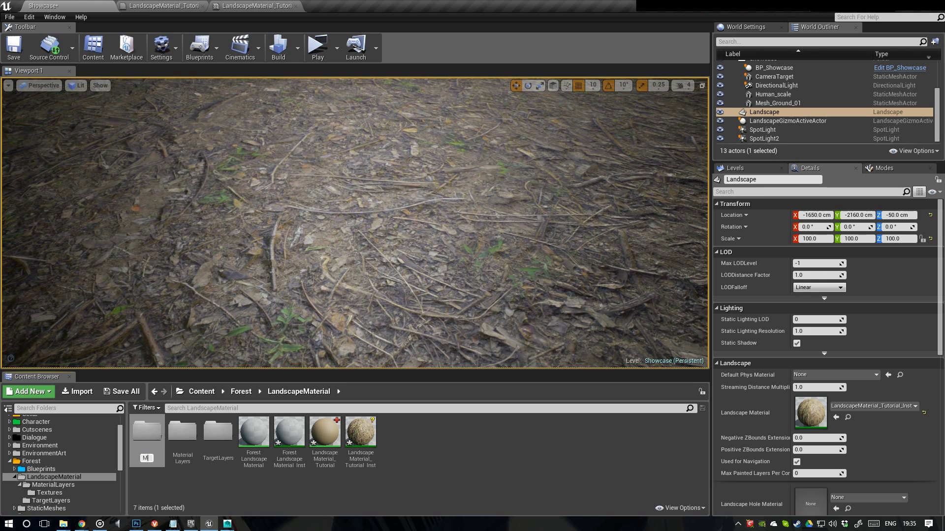
type("aterial")
type("Layers")
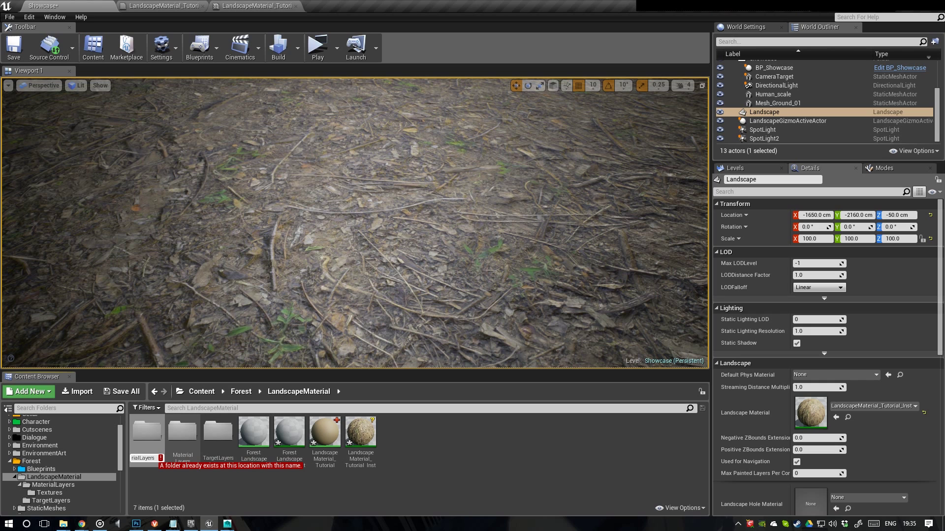
type("_Tut")
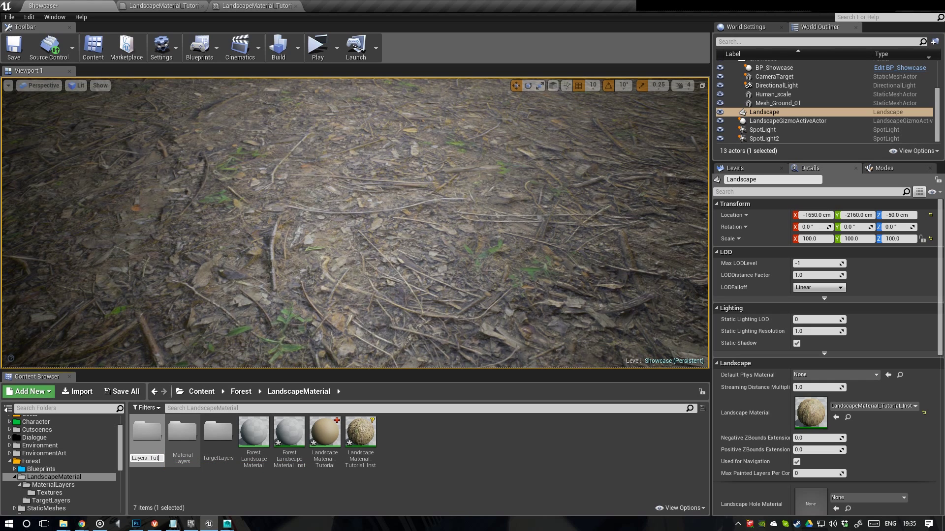
type("orial")
key("Return")
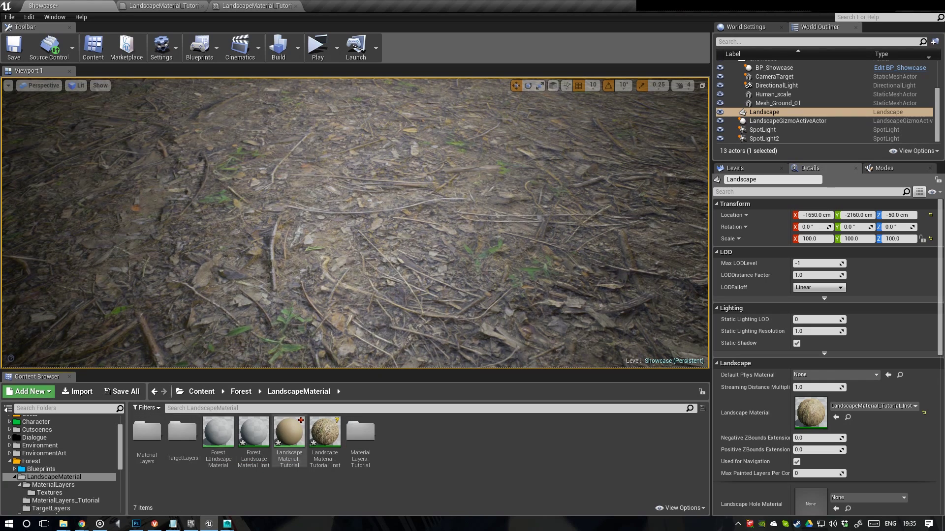
double_click(360, 435)
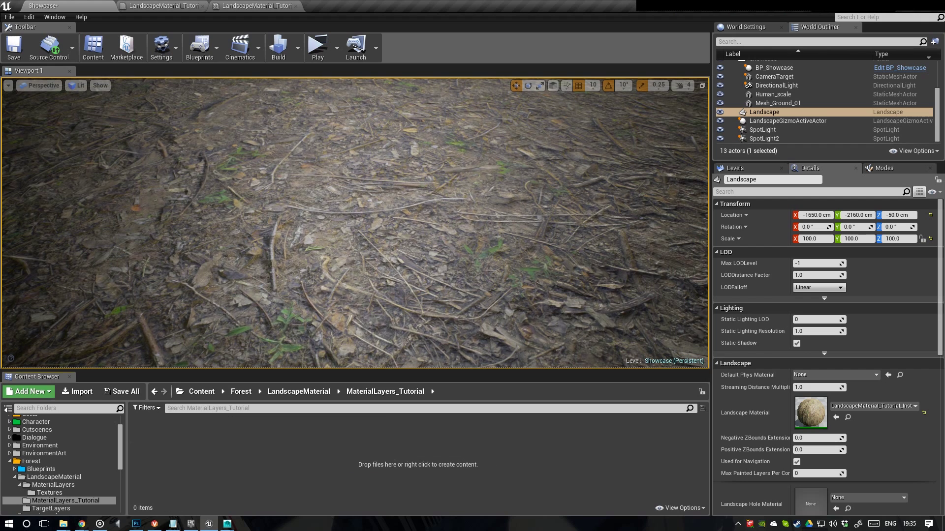
- Create a material function named Dirt_ML_Tutorial in the MaterialLayers_Tutorial folder
right_click(214, 442)
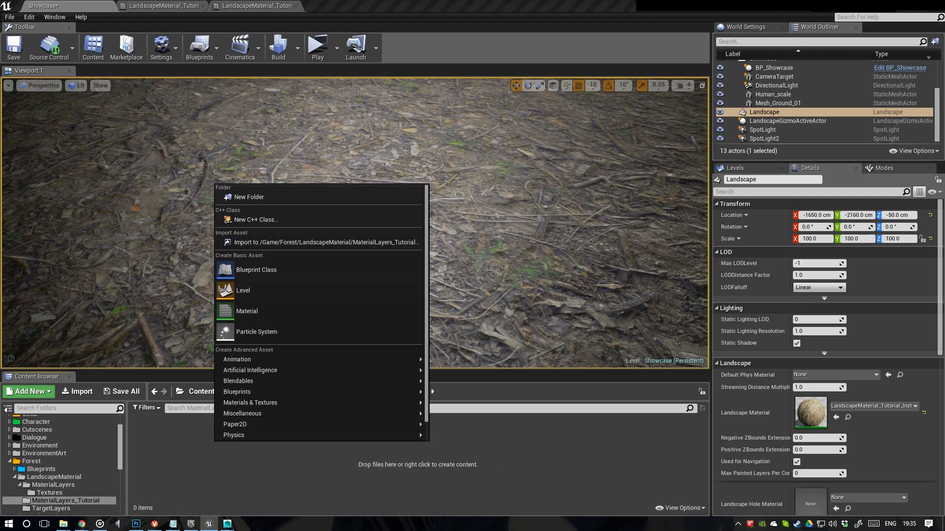
mouse_move(265, 402)
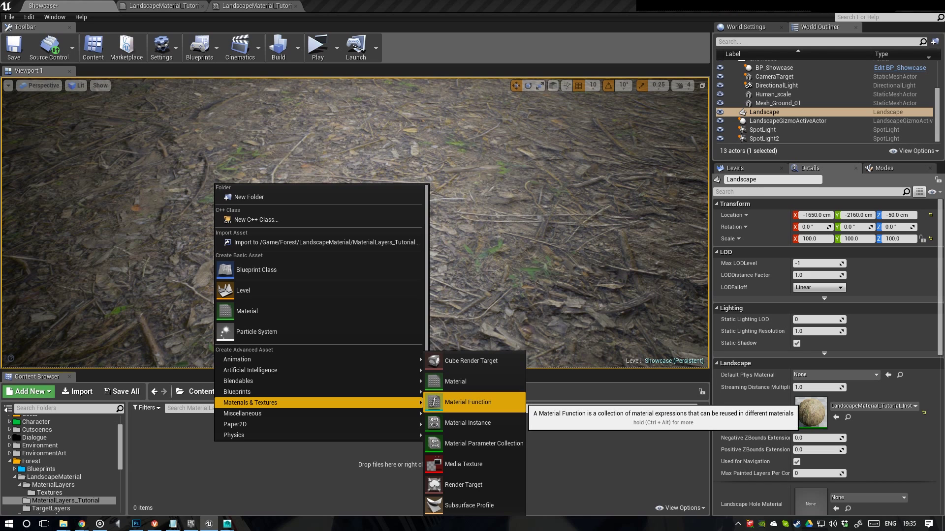
left_click(468, 402)
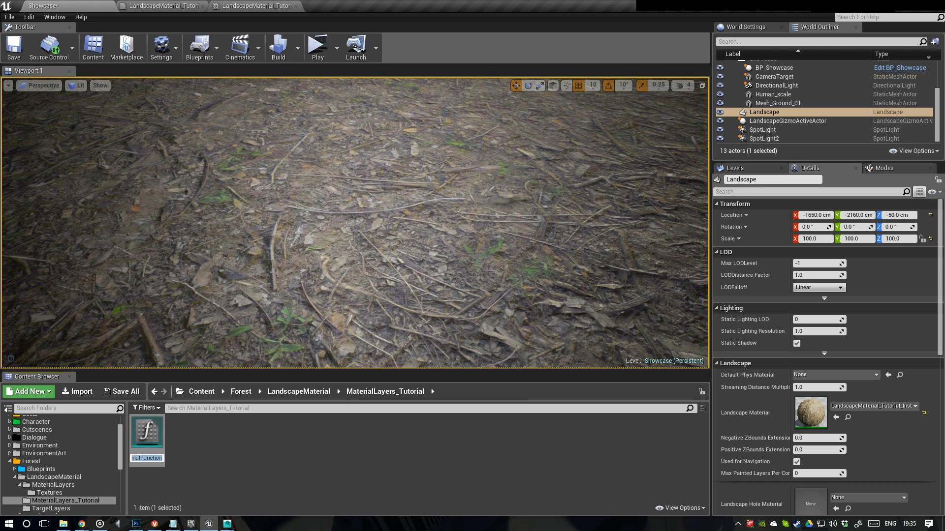
type("D")
type("irt_")
type("ML")
type("_Tutorial")
key("Return")
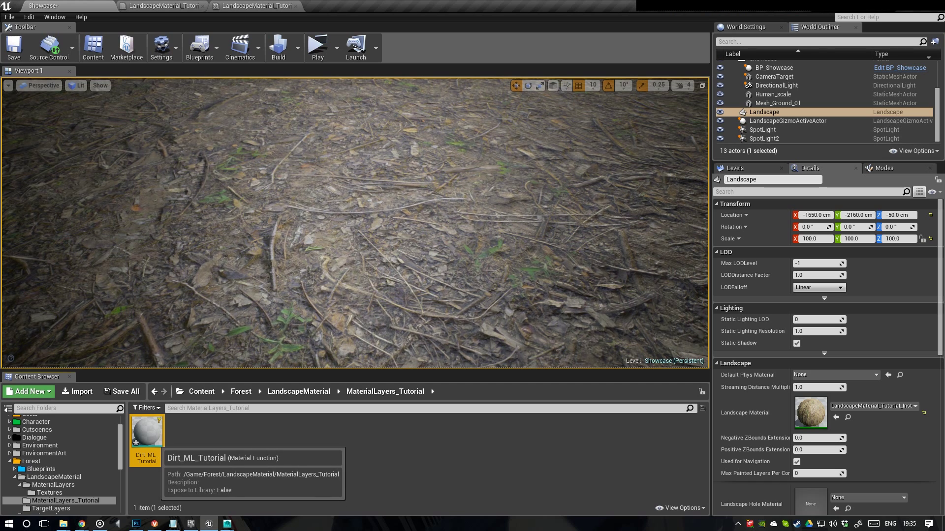
- Open the Dirt_ML_Tutorial function and move its Output Result node to the right to clear space in the graph
double_click(146, 432)
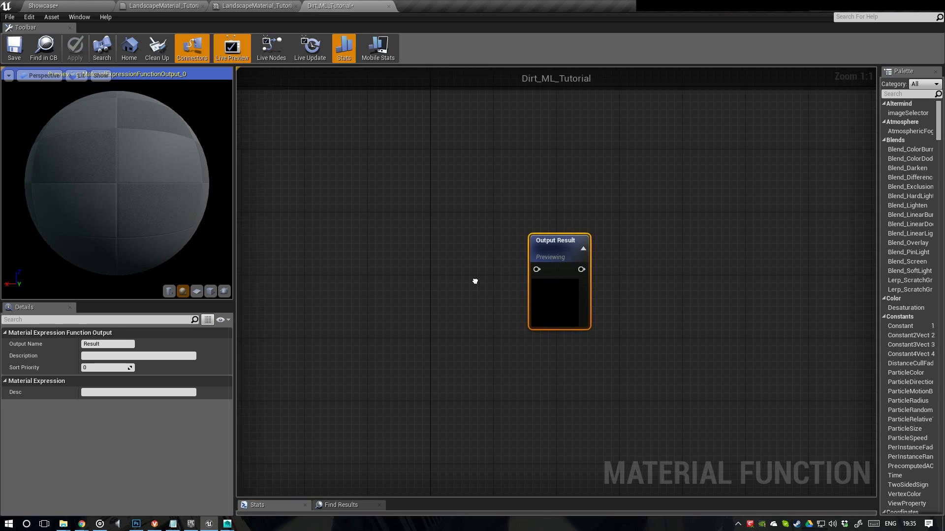
right_click_drag(475, 281, 609, 309)
left_click_drag(695, 277, 775, 228)
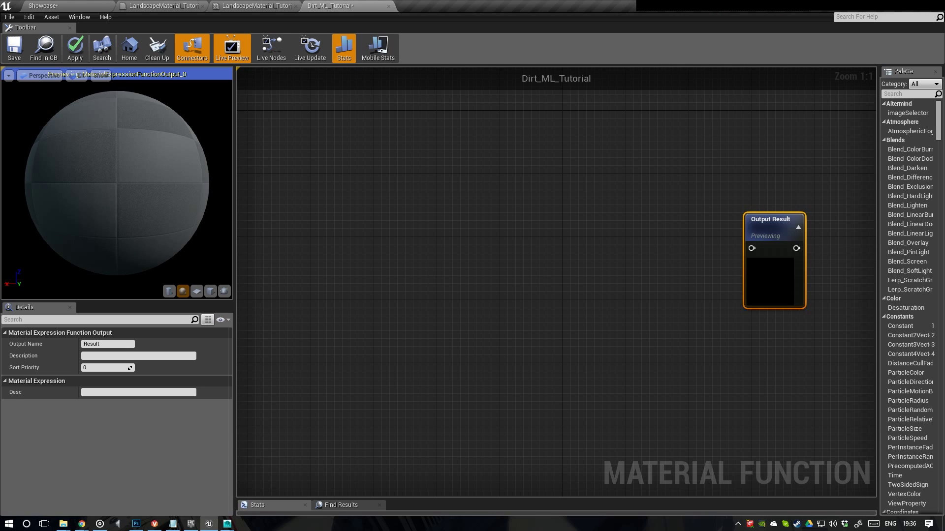
right_click_drag(684, 265, 639, 277)
left_click(639, 277)
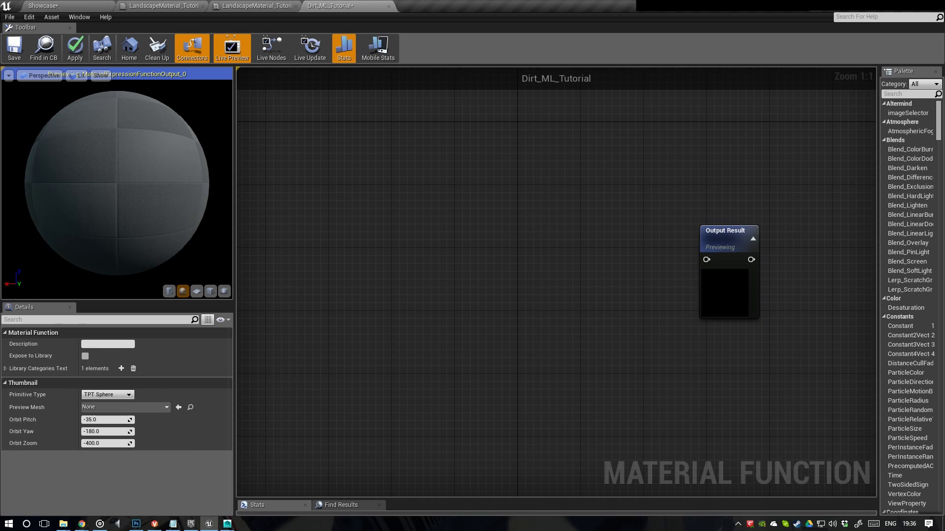
- Copy all nodes feeding the main material node of LandscapeMaterial_Tutorial and paste them into the Dirt_ML_Tutorial graph, left of Output Result
left_click(258, 6)
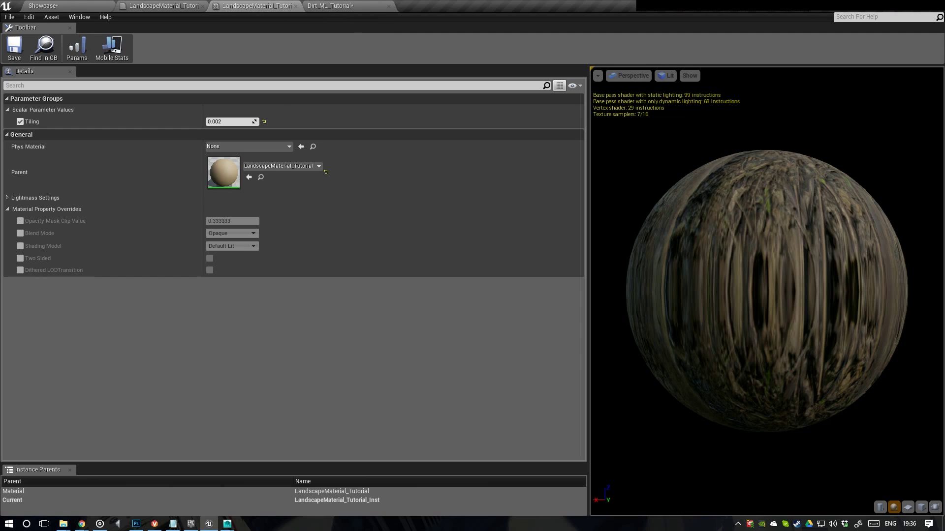
left_click(161, 7)
right_click_drag(393, 174, 494, 165)
scroll(326, 166, "down", 1)
left_click_drag(292, 129, 802, 376)
right_click_drag(772, 357, 734, 363)
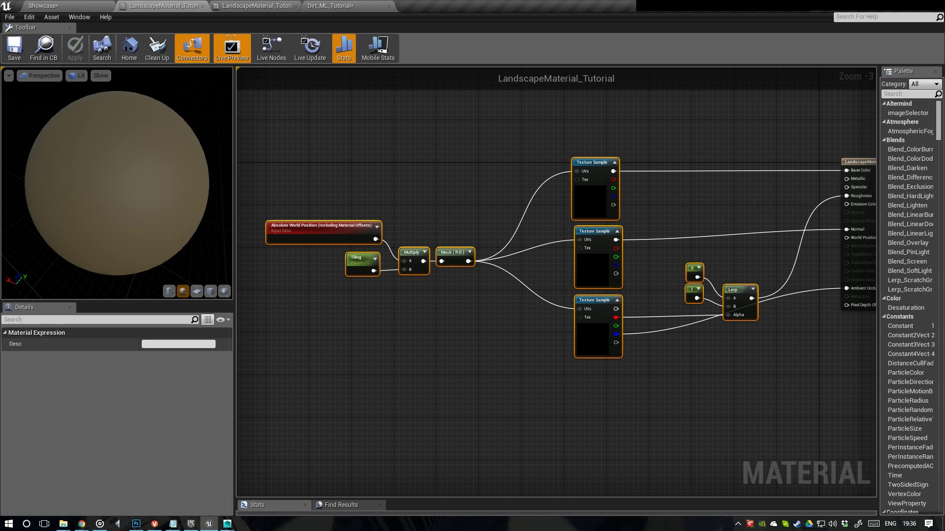
left_click(324, 5)
right_click_drag(432, 178, 577, 160)
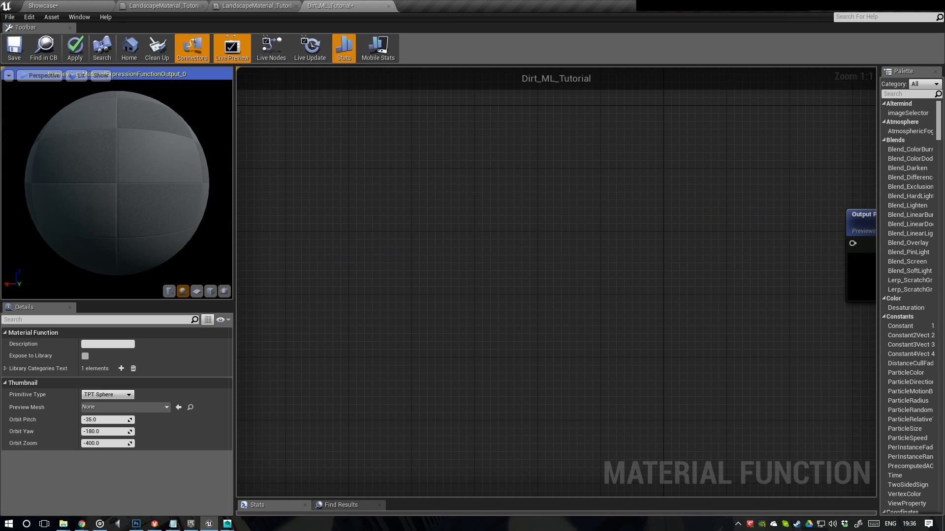
key("ctrl+v")
left_click_drag(697, 314, 633, 325)
scroll(632, 324, "down", 3)
right_click_drag(525, 267, 512, 224)
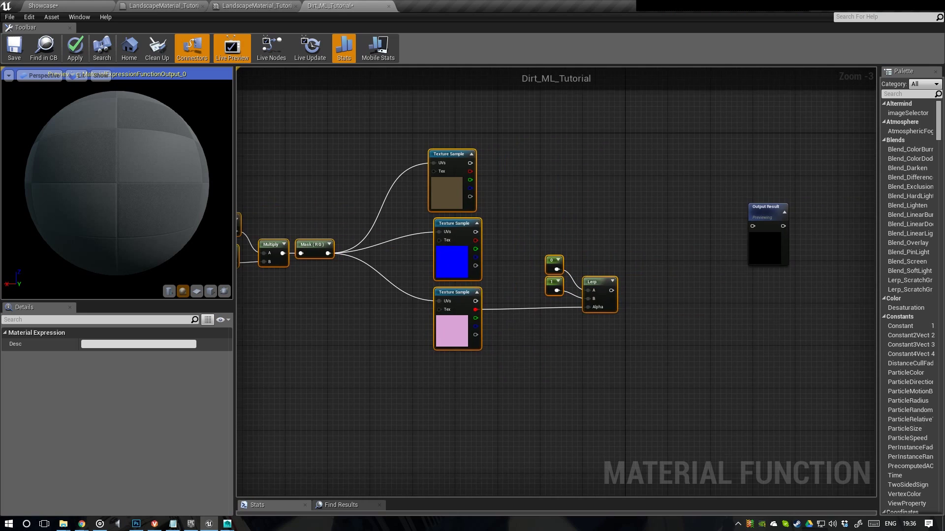
- Move the Output Result node farther right, well clear of the pasted nodes
scroll(512, 224, "down", 1)
left_click_drag(696, 215, 837, 164)
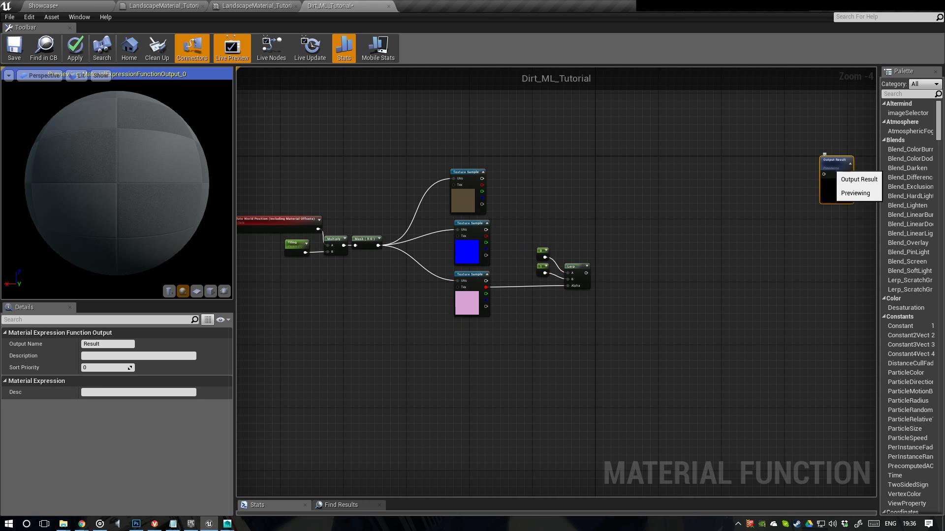
right_click_drag(563, 165, 444, 183)
- Add a MakeMaterialAttributes node with the brown texture sample wired into BaseColor, and align it with that sample's output
scroll(444, 183, "up", 3)
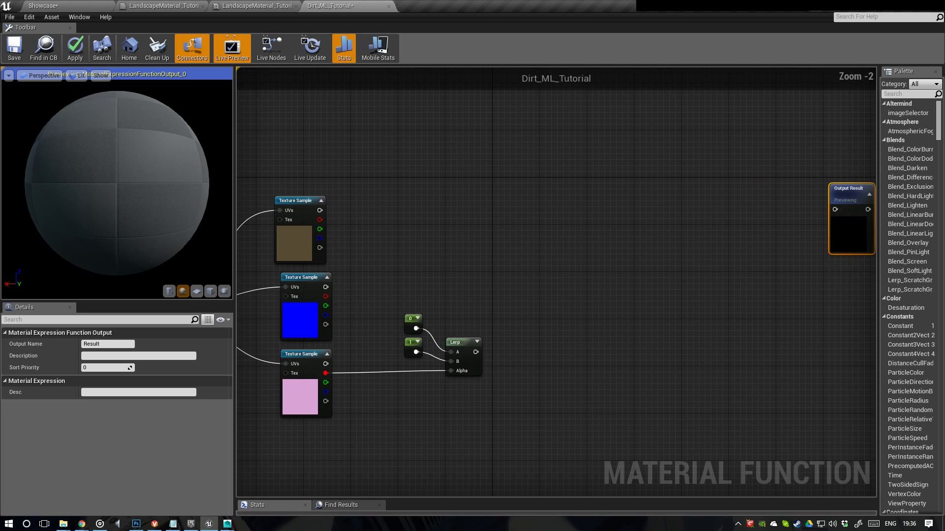
left_click_drag(324, 218, 639, 212)
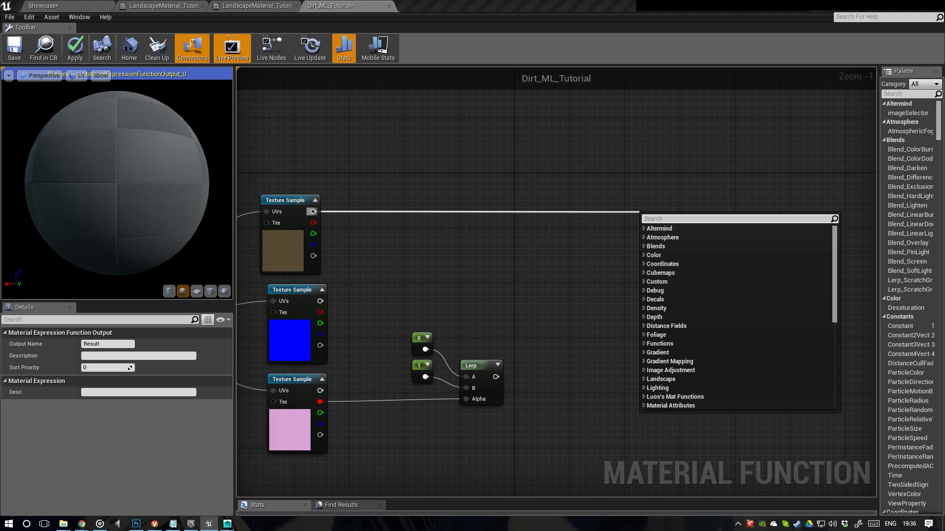
type("makema")
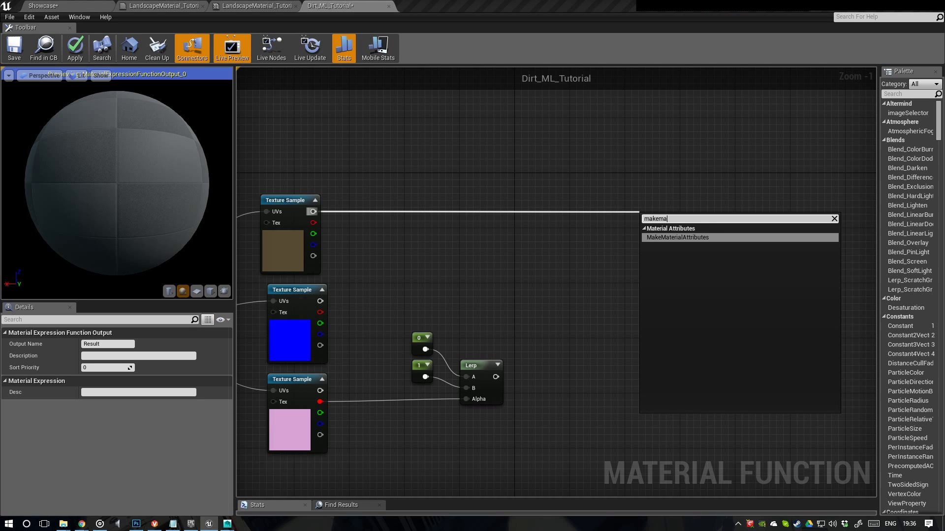
key("Return")
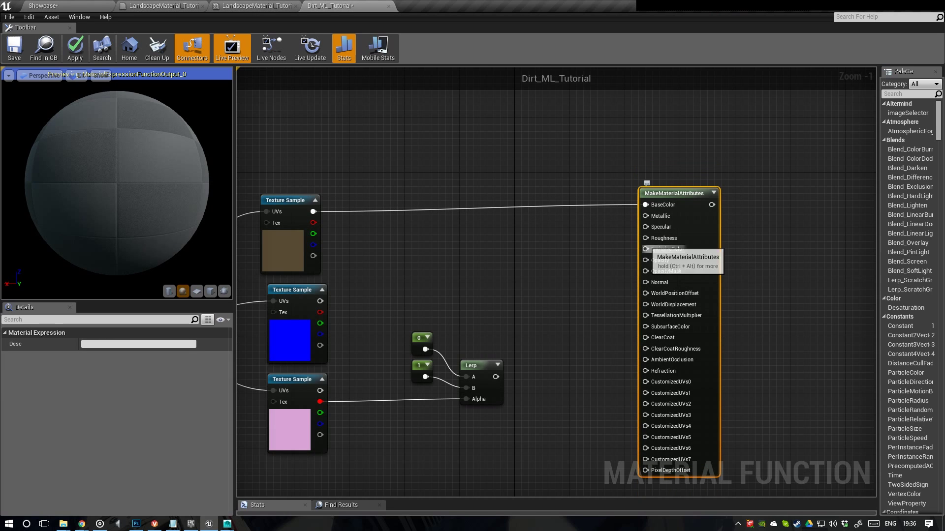
right_click_drag(604, 246, 601, 206)
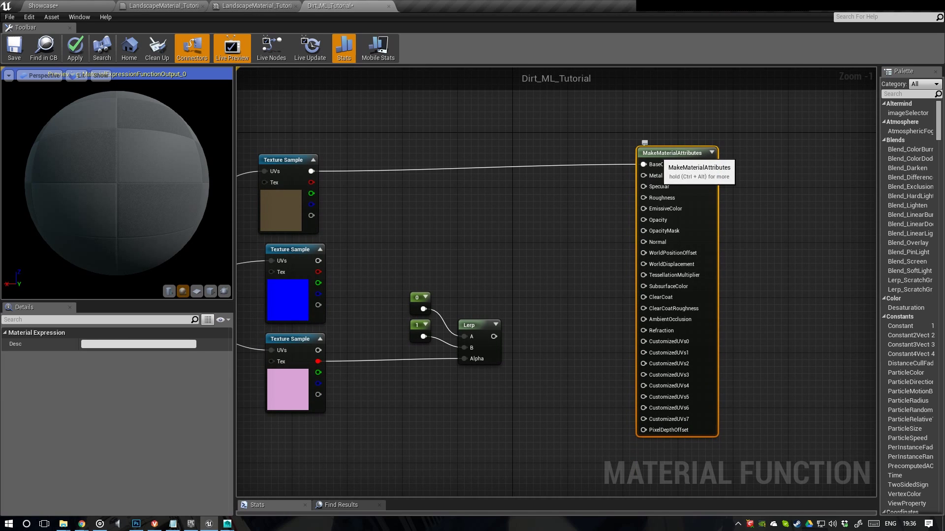
left_click_drag(658, 155, 657, 160)
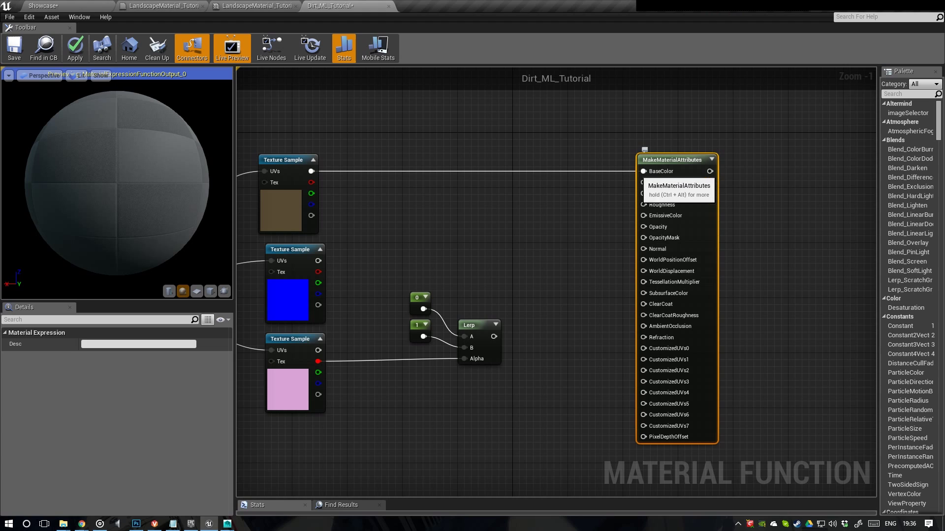
- Connect the blue texture sample to Normal and the Lerp to Roughness, then wire MakeMaterialAttributes into Output Result placed beside it
left_click_drag(318, 260, 643, 249)
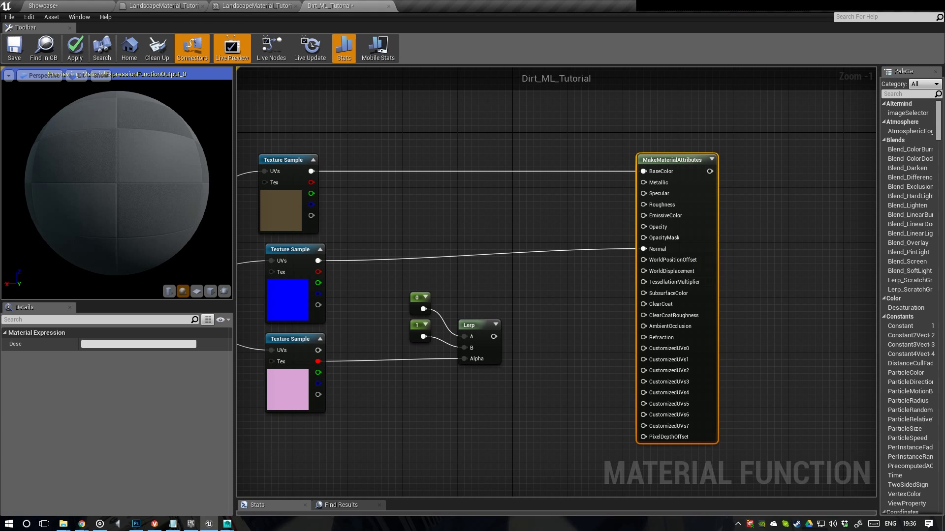
left_click_drag(493, 337, 643, 205)
right_click_drag(570, 207, 474, 228)
scroll(716, 212, "down", 3)
scroll(645, 215, "up", 2)
left_click_drag(705, 182, 565, 203)
scroll(487, 186, "up", 2)
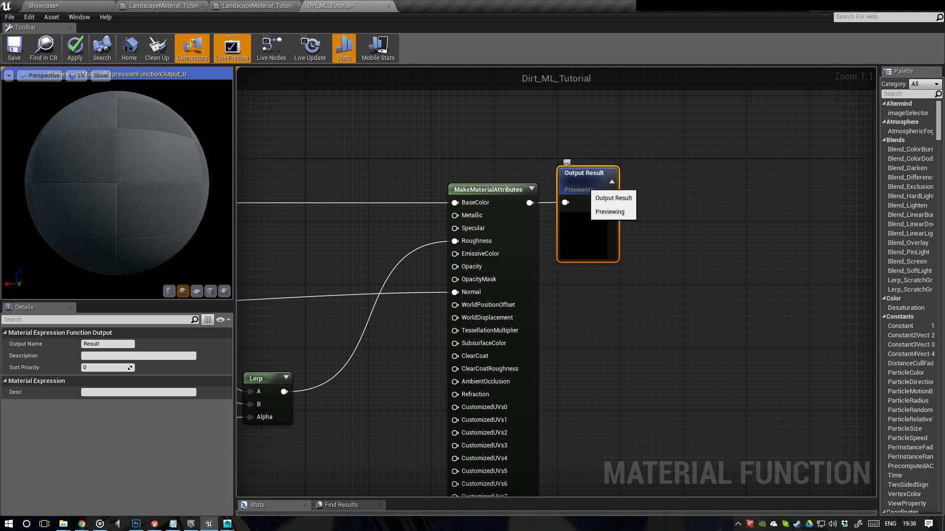
- Compare the world position, Tiling, Multiply and Mask nodes in the Dirt_ML_Tutorial graph with those in LandscapeMaterial_Tutorial
right_click_drag(410, 158, 580, 160)
scroll(580, 160, "down", 3)
right_click_drag(456, 168, 660, 173)
right_click_drag(435, 181, 505, 174)
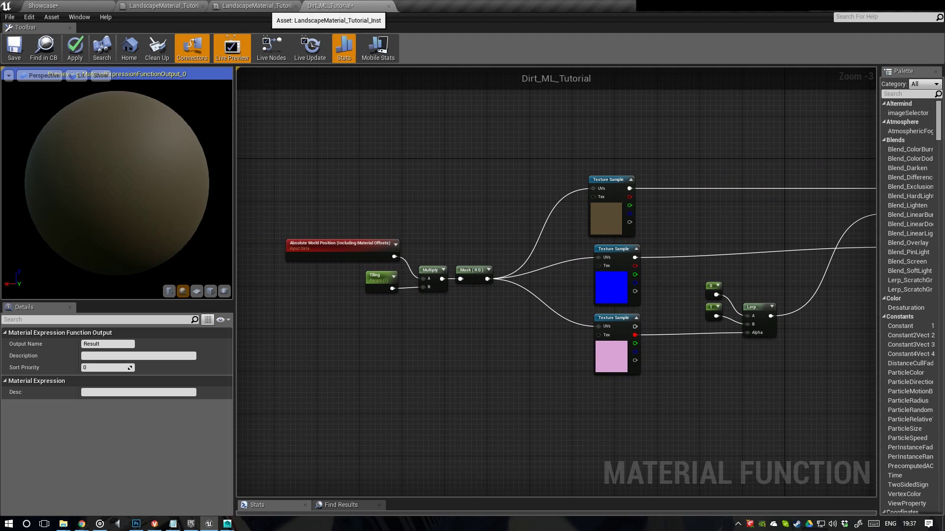
left_click_drag(159, 7, 226, 7)
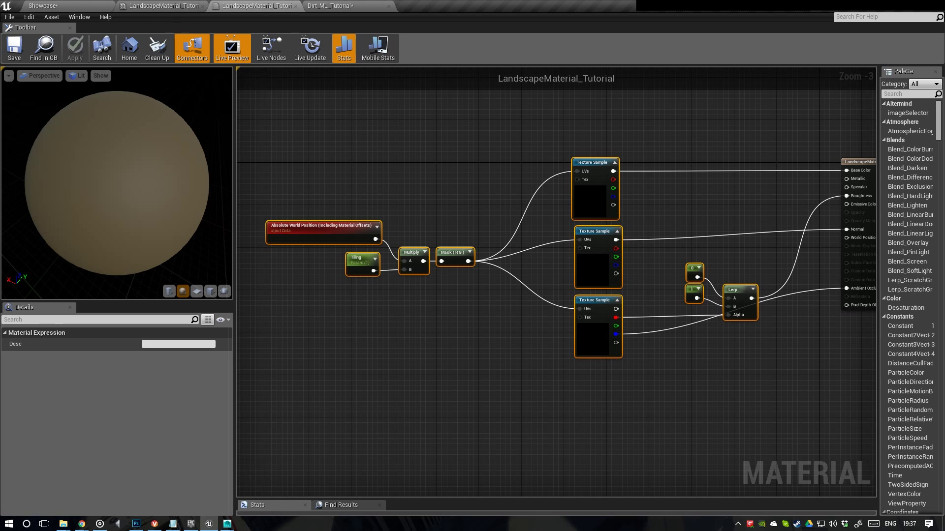
scroll(398, 217, "up", 1)
scroll(321, 234, "up", 1)
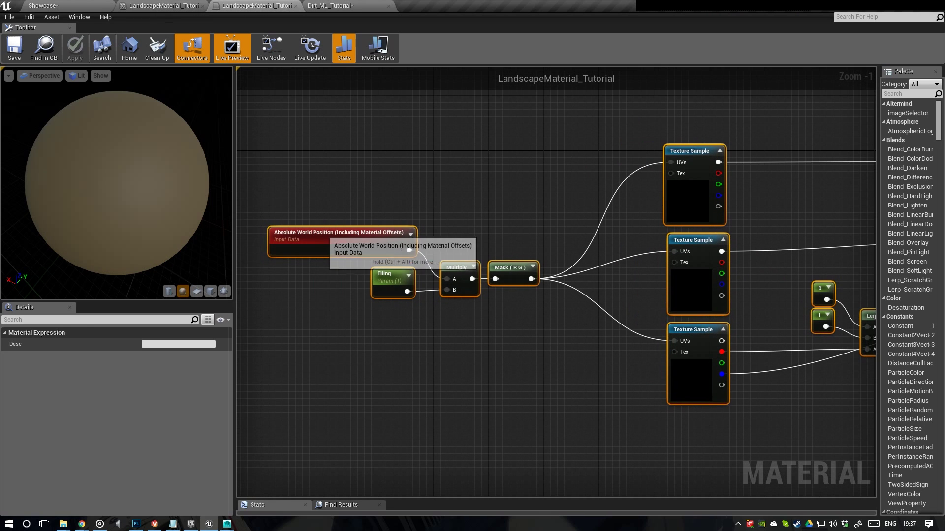
left_click(321, 234)
left_click_drag(307, 171, 491, 317)
right_click_drag(520, 272, 480, 285)
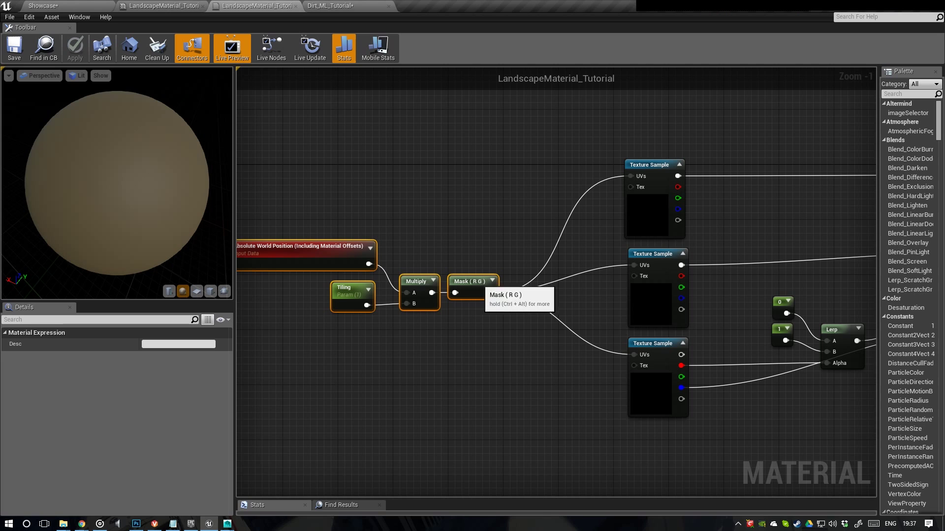
left_click(334, 6)
scroll(323, 268, "up", 1)
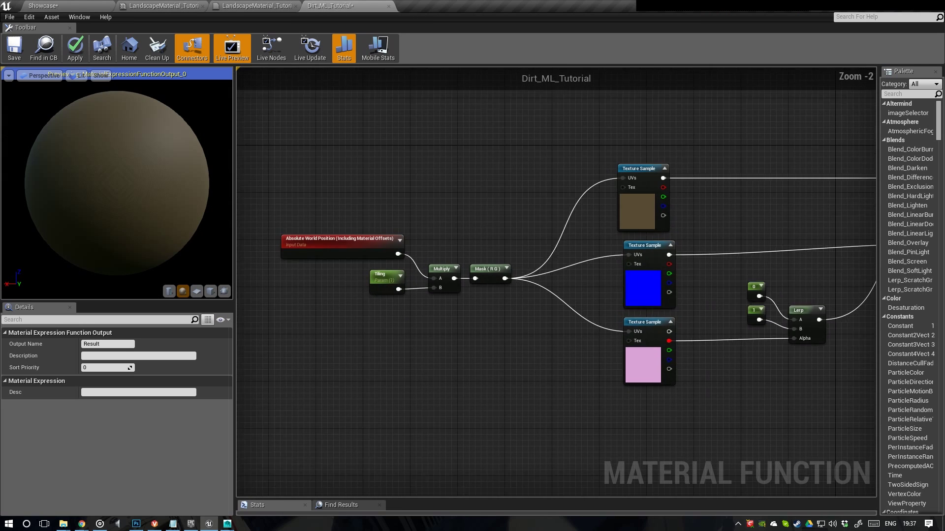
scroll(433, 231, "up", 1)
left_click_drag(337, 200, 380, 248)
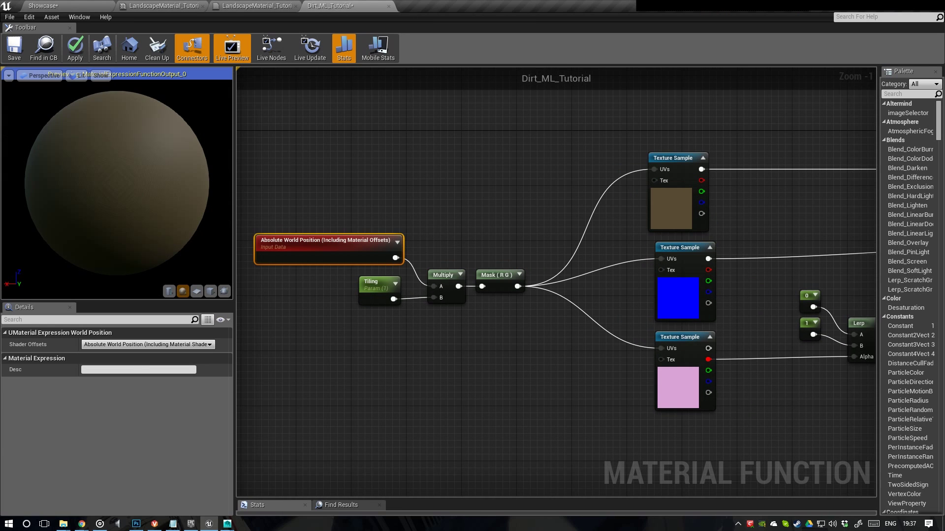
key("Delete")
right_click_drag(394, 221, 468, 247)
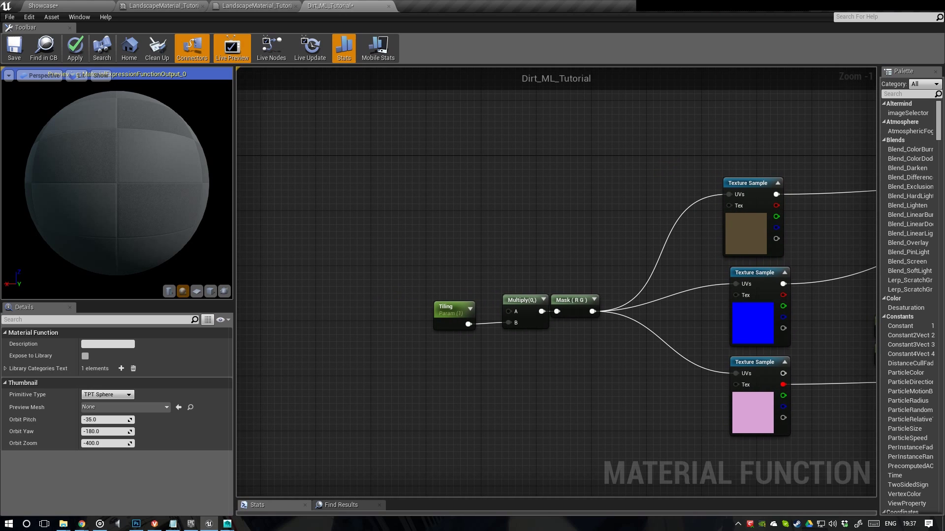
key("ctrl+z")
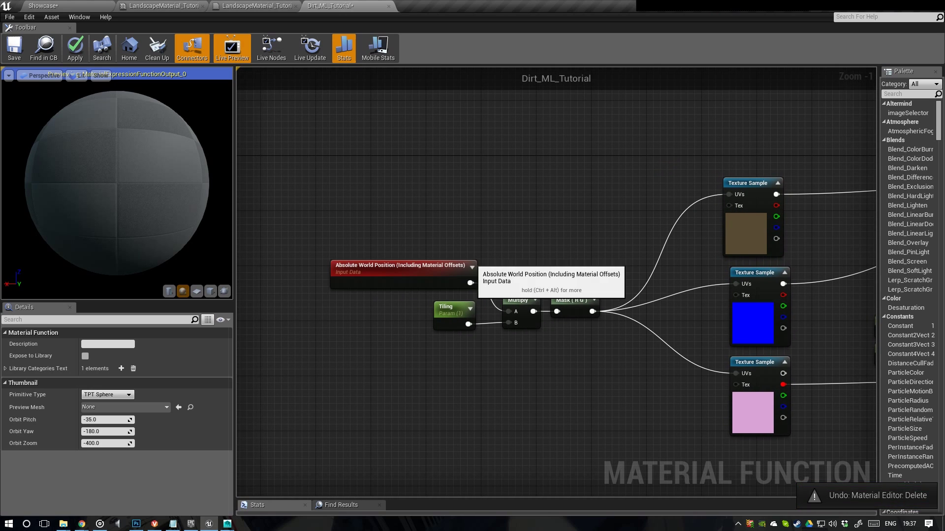
- Add a FunctionInput node to the Dirt_ML_Tutorial graph, just above the Absolute World Position node
scroll(472, 261, "up", 1)
right_click(466, 212)
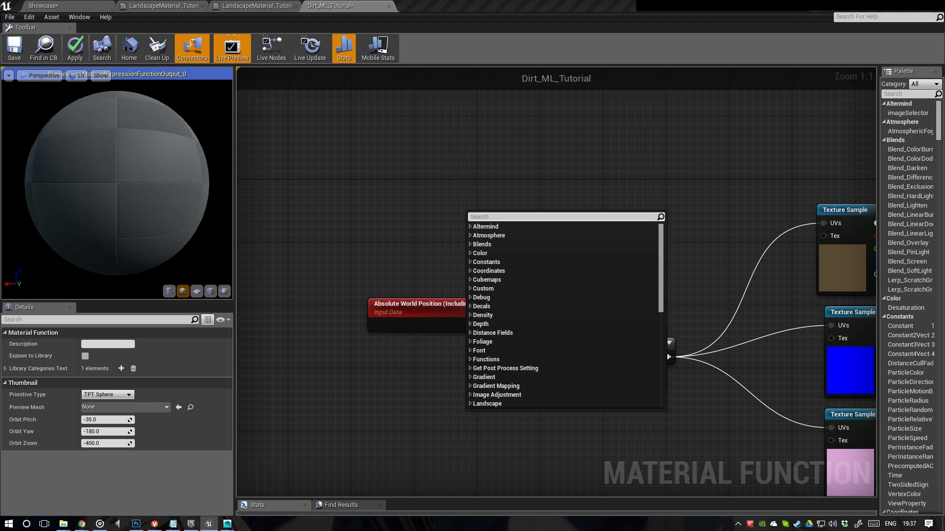
type("input")
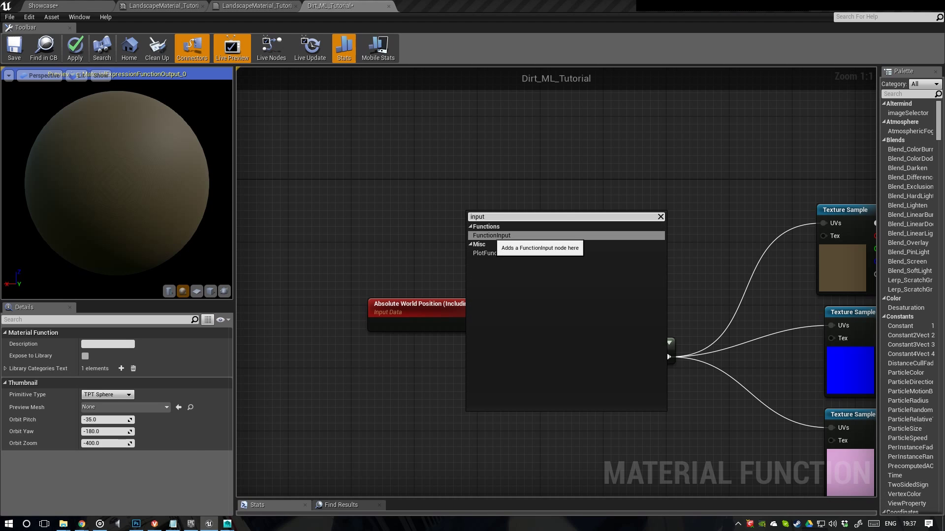
left_click(491, 236)
mouse_move(500, 212)
left_mouse_down()
mouse_move(519, 205)
mouse_move(498, 198)
left_mouse_up()
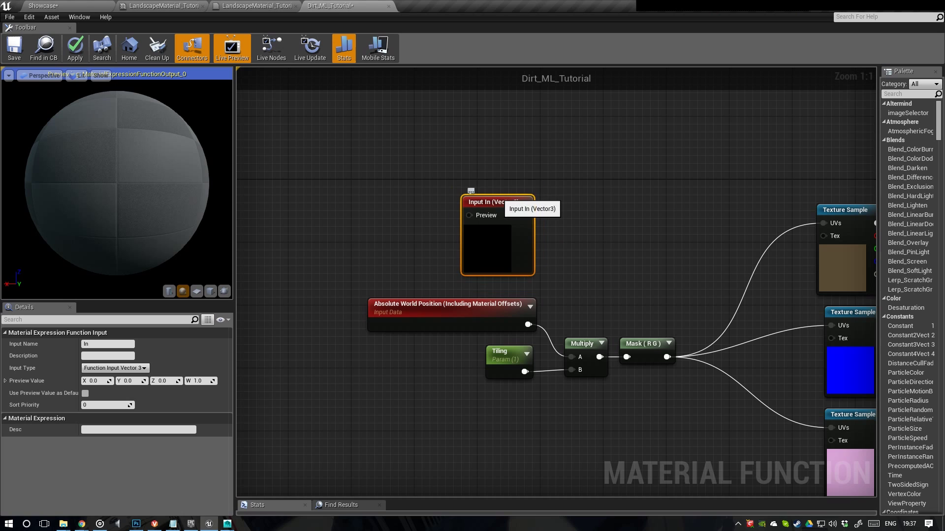
right_click_drag(593, 218, 534, 234)
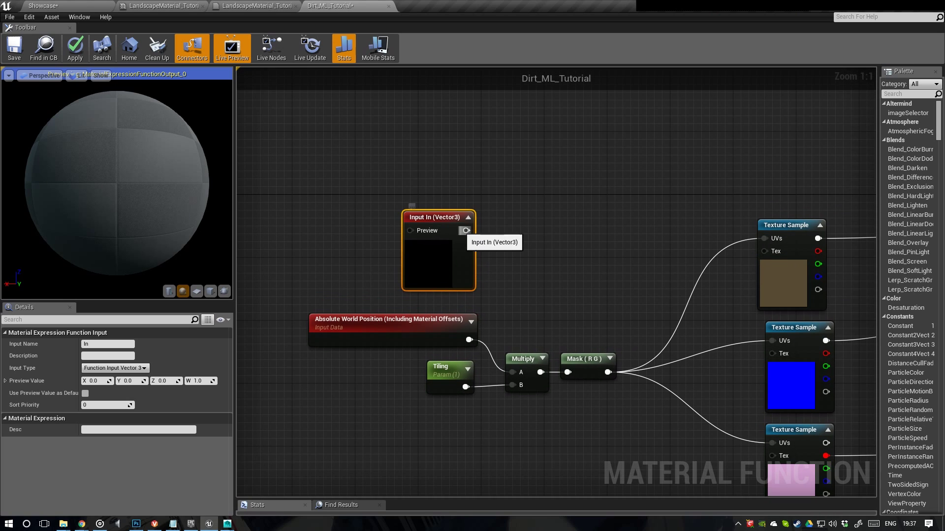
left_click_drag(447, 216, 456, 225)
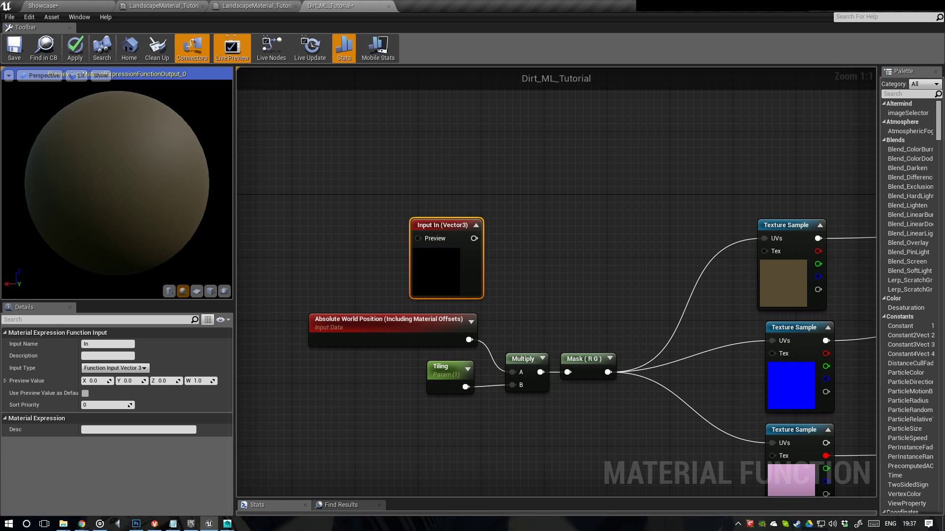
right_click_drag(504, 237, 434, 249)
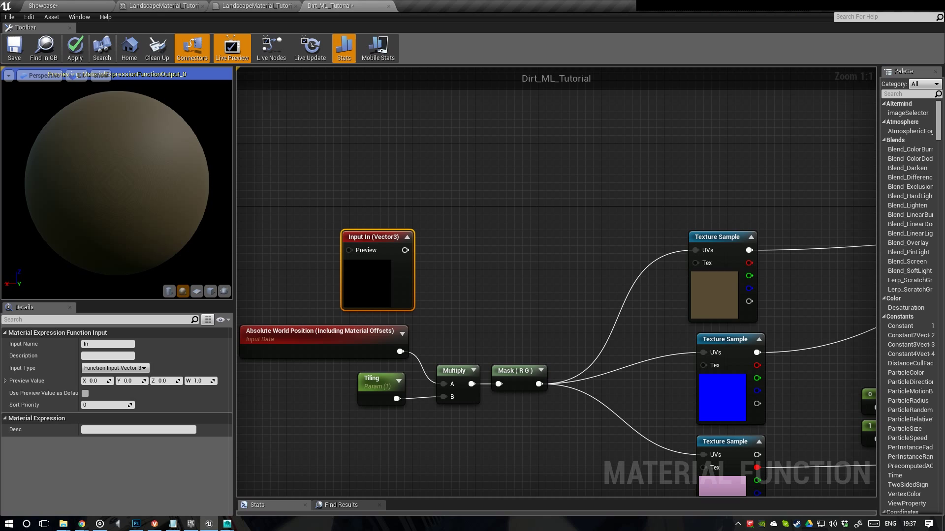
- Set the function input's type to Vector 2 and wire Absolute World Position, placed beside it, into its Preview
left_click(115, 368)
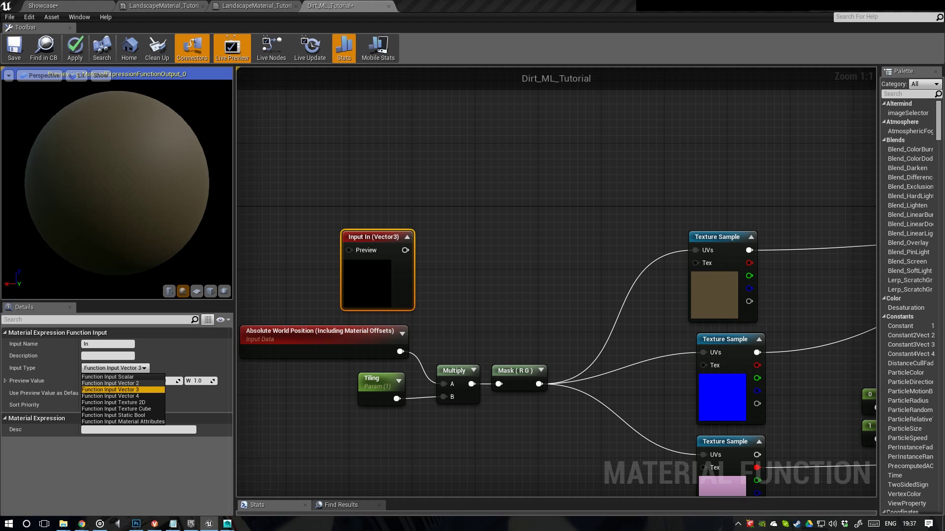
left_click(129, 383)
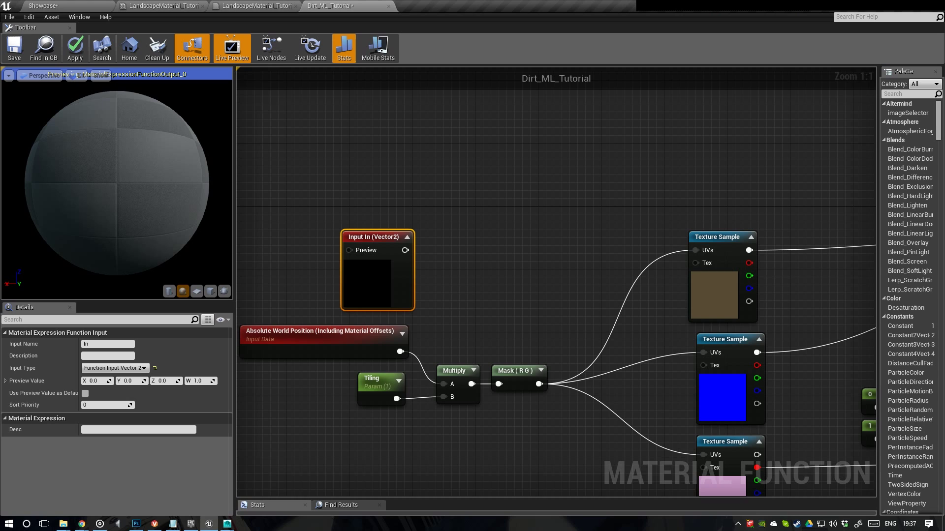
right_click_drag(399, 351, 525, 366)
left_click(527, 366, "alt")
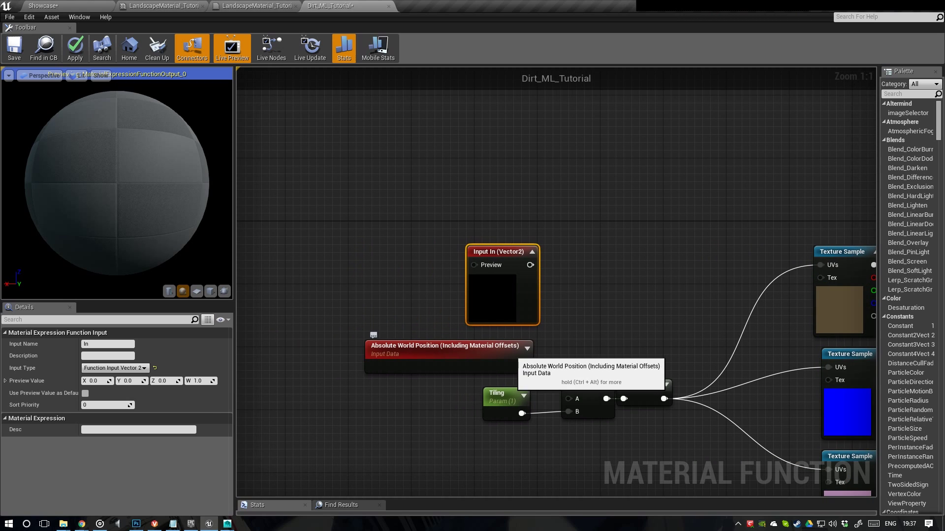
left_click_drag(510, 354, 474, 265)
right_click_drag(539, 300, 479, 295)
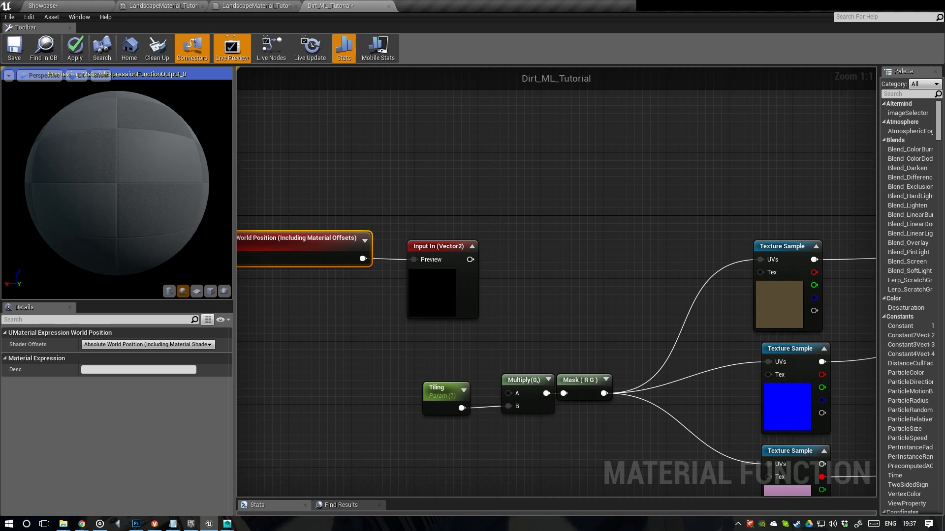
left_click_drag(118, 187, 162, 184)
right_click_drag(325, 295, 351, 291)
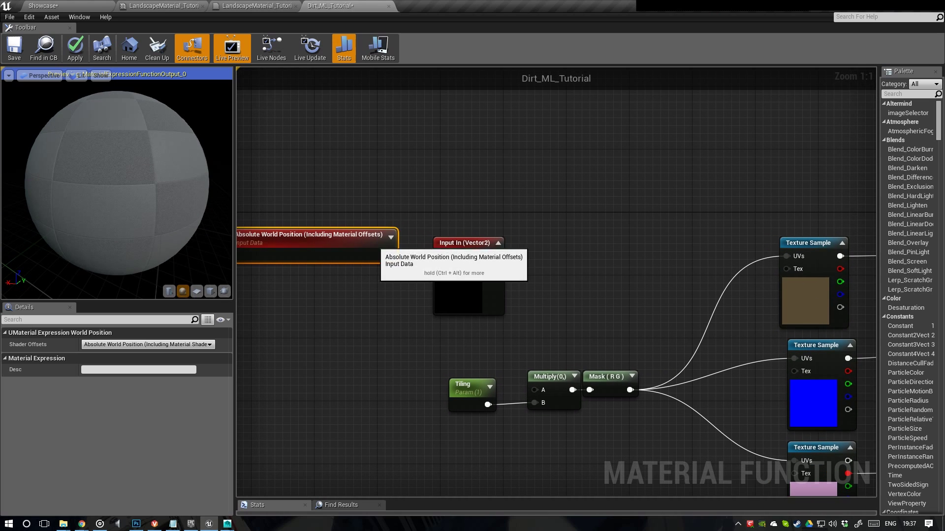
left_click_drag(373, 243, 382, 240)
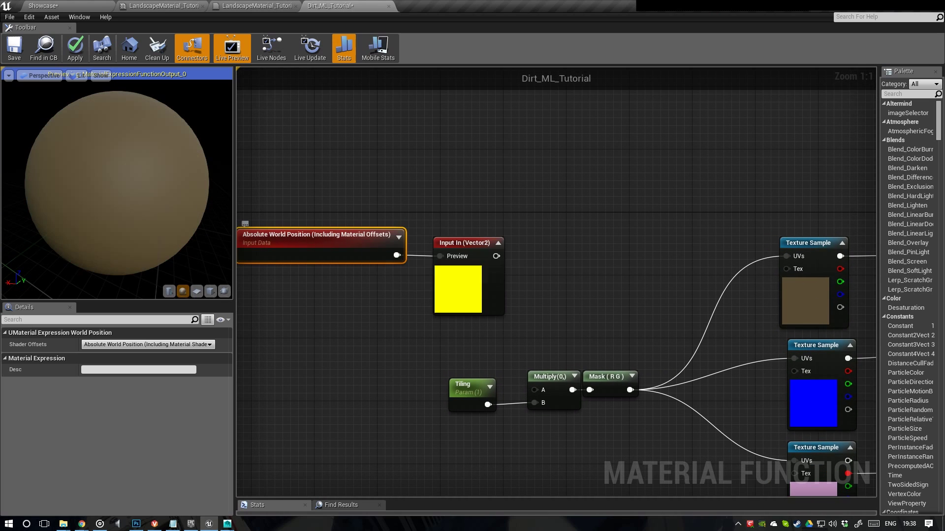
- Wire the Vector 2 function input into Multiply's A, and place Multiply beside it with Tiling directly below
right_click_drag(434, 274, 372, 272)
left_click(396, 251)
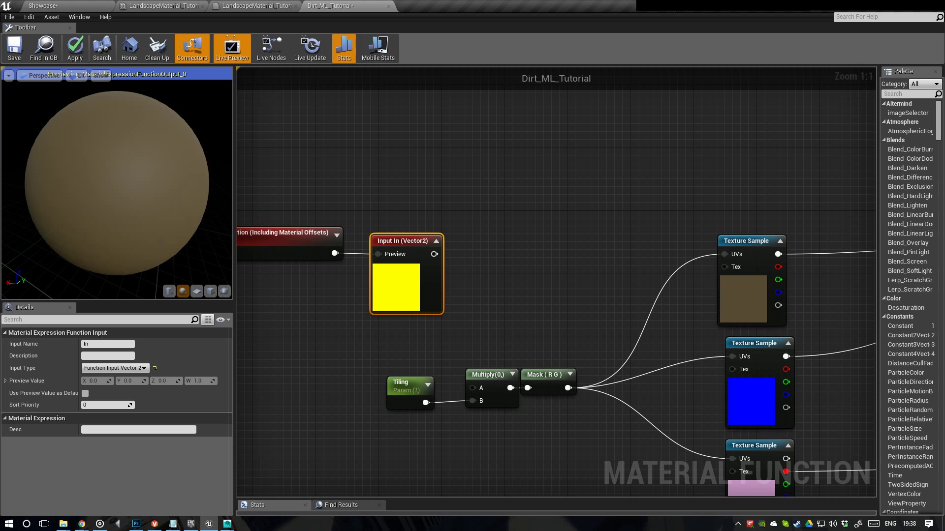
right_click_drag(492, 319, 449, 317)
left_click_drag(393, 251, 449, 309)
left_click(449, 372)
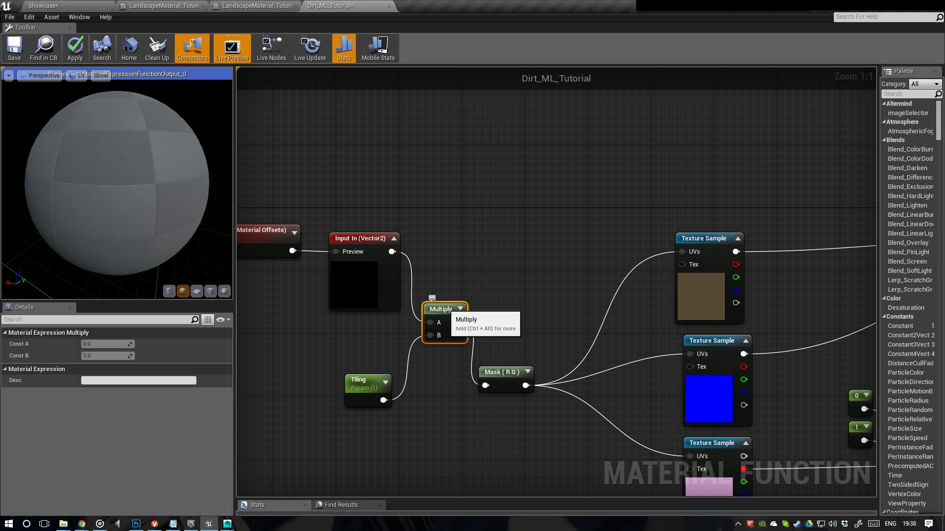
left_click_drag(364, 380, 371, 332)
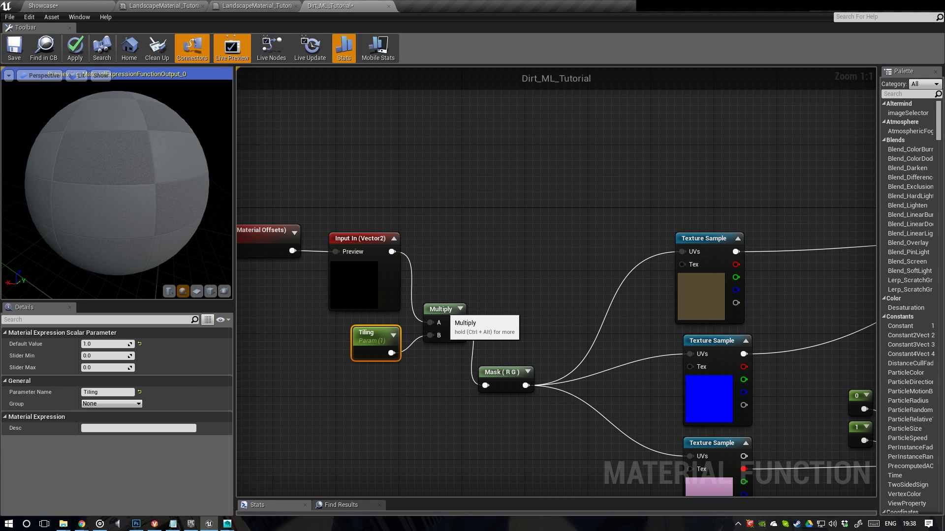
left_click_drag(440, 311, 439, 288)
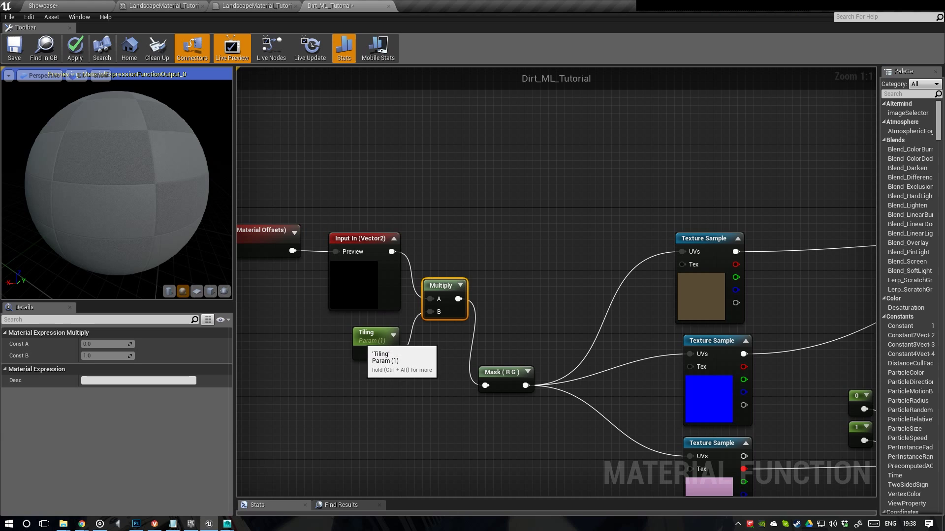
left_click(365, 342)
right_click_drag(484, 334, 438, 341)
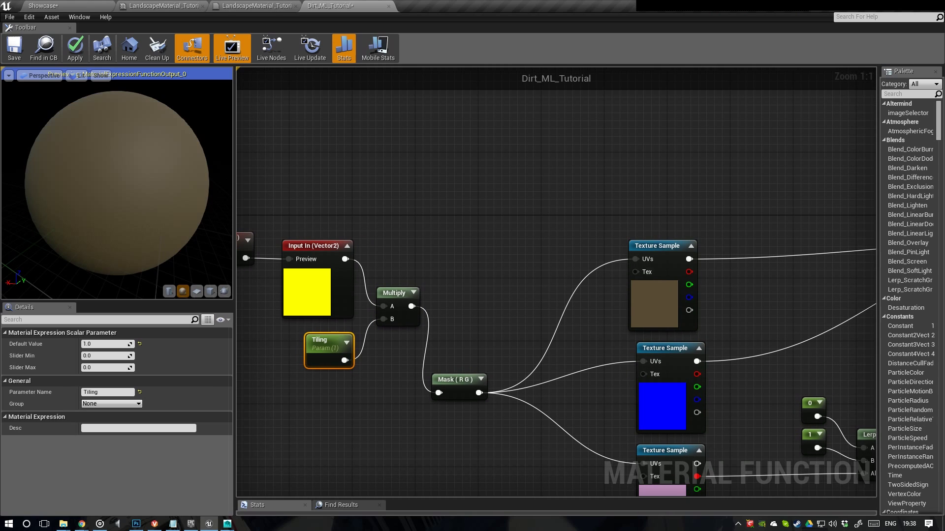
- Move the three texture samples' UV connections from the Mask node to Multiply's output and delete the Mask node
left_click(650, 298)
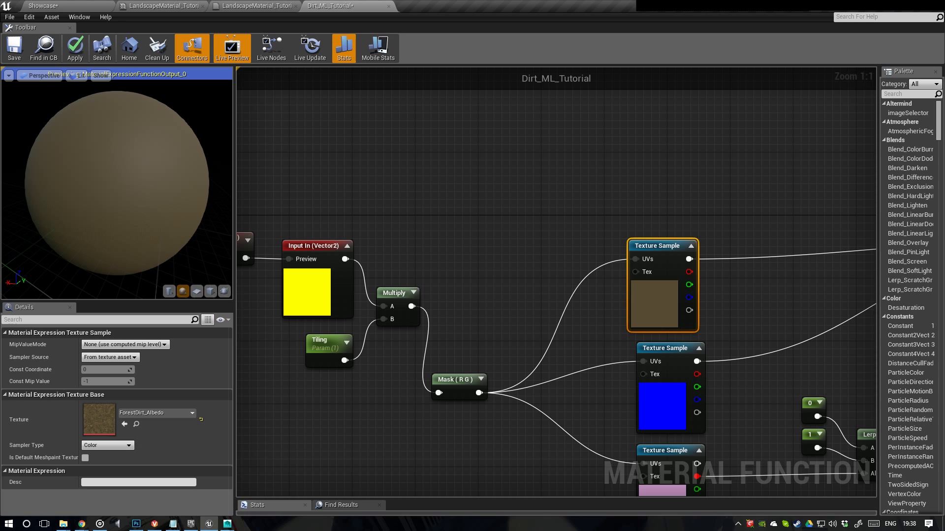
scroll(494, 326, "down", 1)
right_click_drag(494, 326, 438, 310)
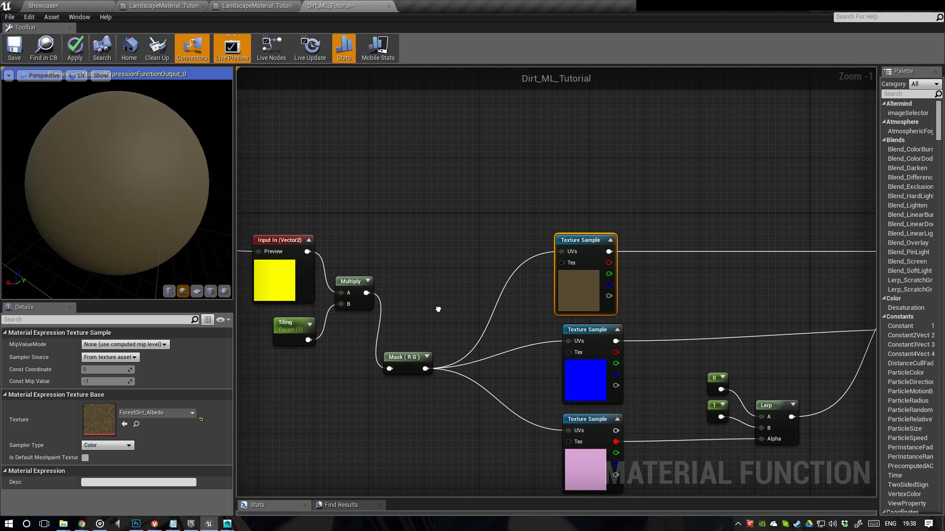
left_click_drag(426, 369, 366, 294, "ctrl")
left_click(396, 354)
key("Delete")
right_click_drag(349, 338, 407, 329)
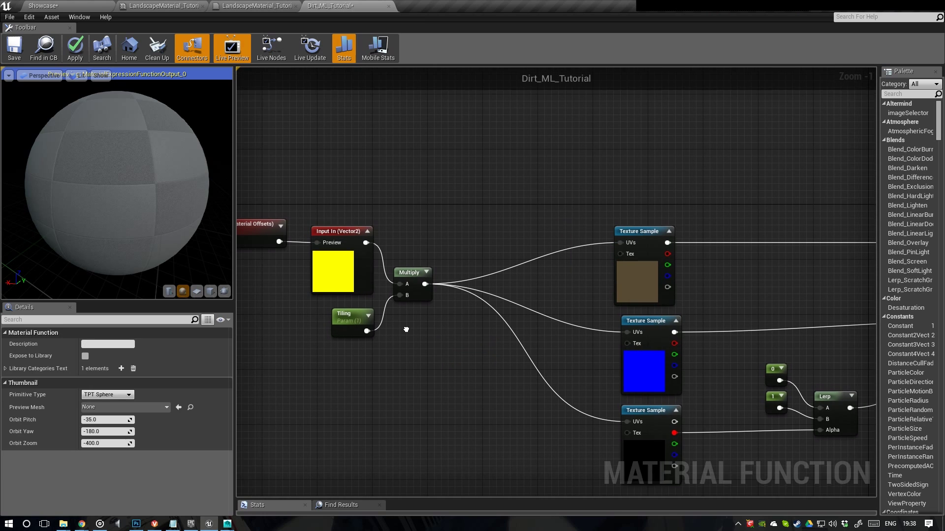
- Move the Absolute World Position, function input, Tiling and Multiply nodes together closer to the texture samples
left_click(350, 234)
right_click_drag(512, 302, 614, 292)
left_click_drag(574, 331, 363, 227)
left_click_drag(350, 225, 434, 288)
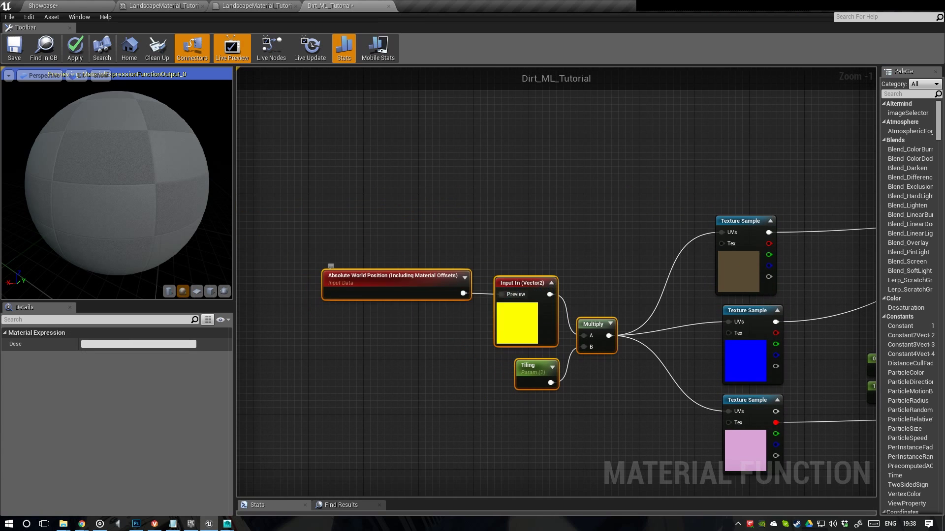
left_click(681, 295)
- Add a Constant of 0 and wire it into Metallic on the MakeMaterialAttributes node
right_click_drag(730, 299, 201, 271)
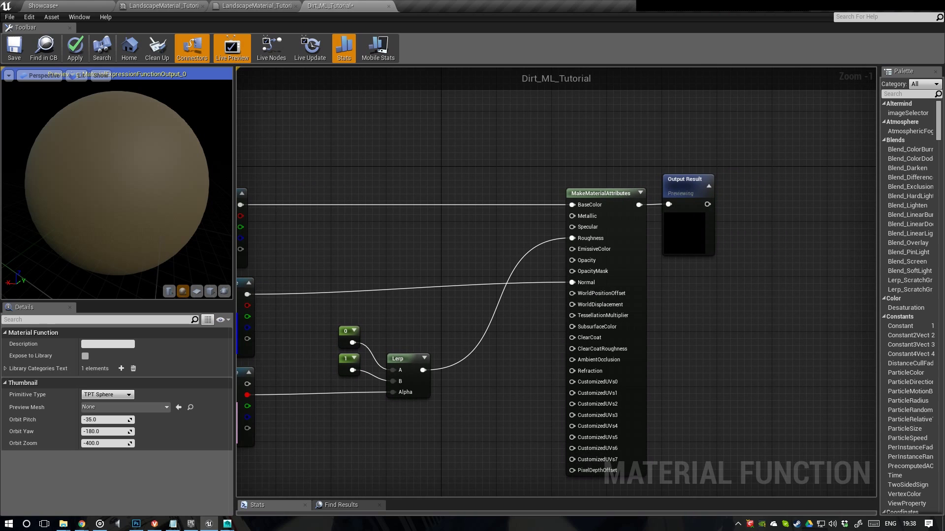
right_click_drag(463, 268, 480, 278)
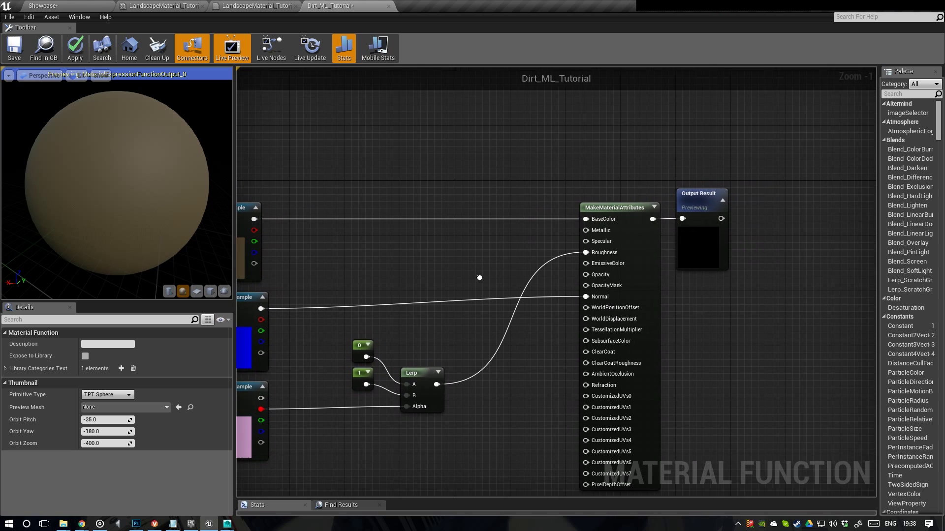
right_click_drag(528, 257, 462, 229)
scroll(462, 229, "up", 1)
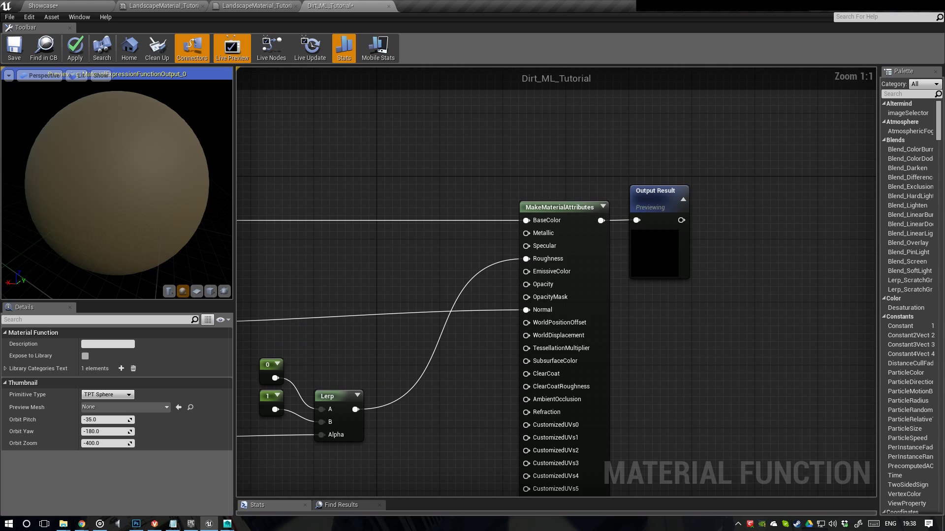
key("1")
left_click(434, 231)
mouse_move(448, 249)
left_mouse_down()
mouse_move(526, 234)
mouse_move(458, 218)
mouse_move(441, 235)
left_mouse_up()
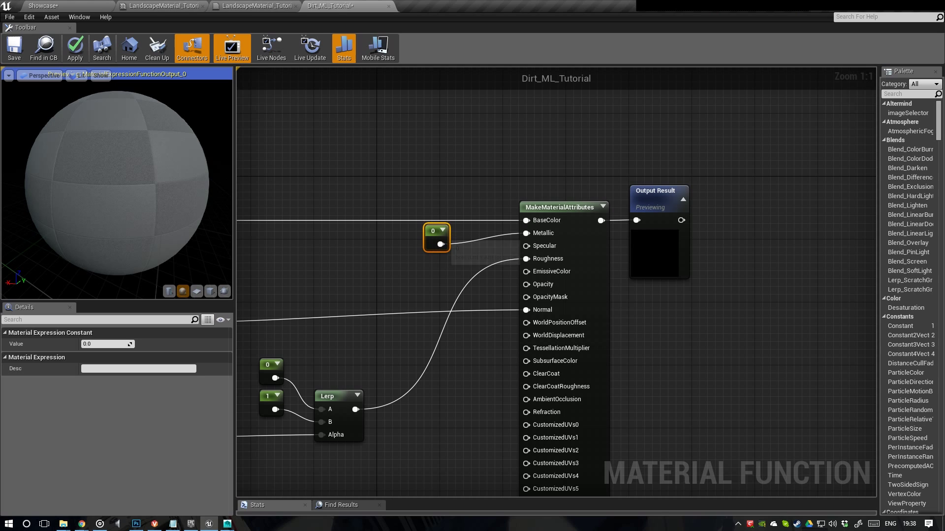
right_click_drag(415, 275, 436, 272)
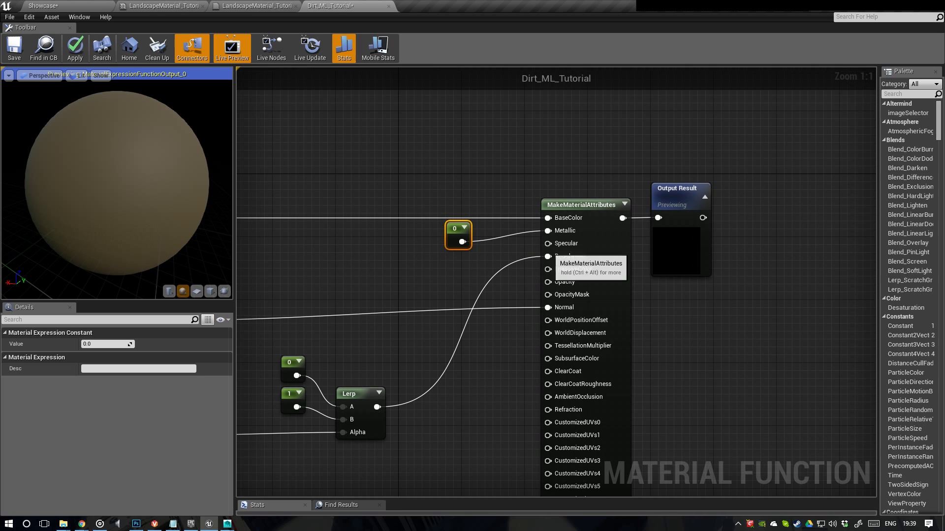
- Add a Constant of 0.5 wired into Specular, and place it further away from the MakeMaterialAttributes node
key("1")
left_click(446, 259)
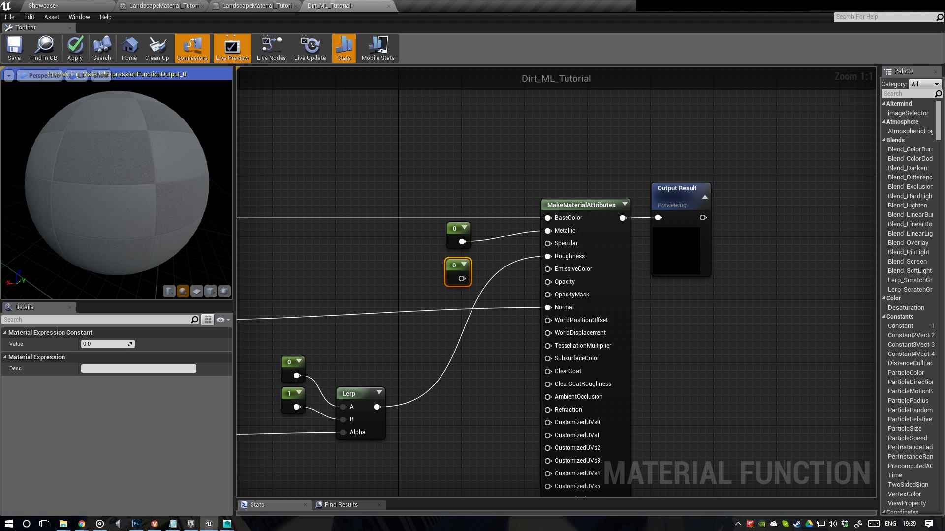
left_click_drag(462, 278, 548, 243)
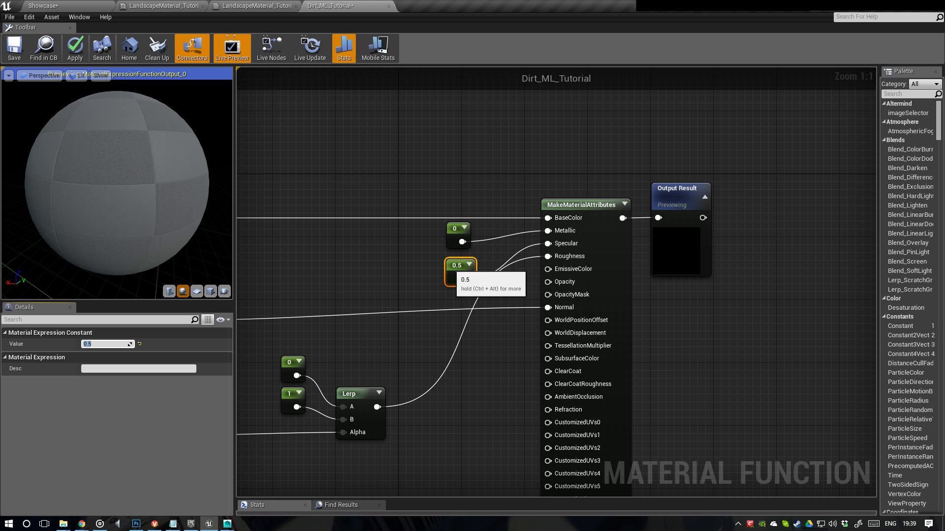
right_click(451, 268)
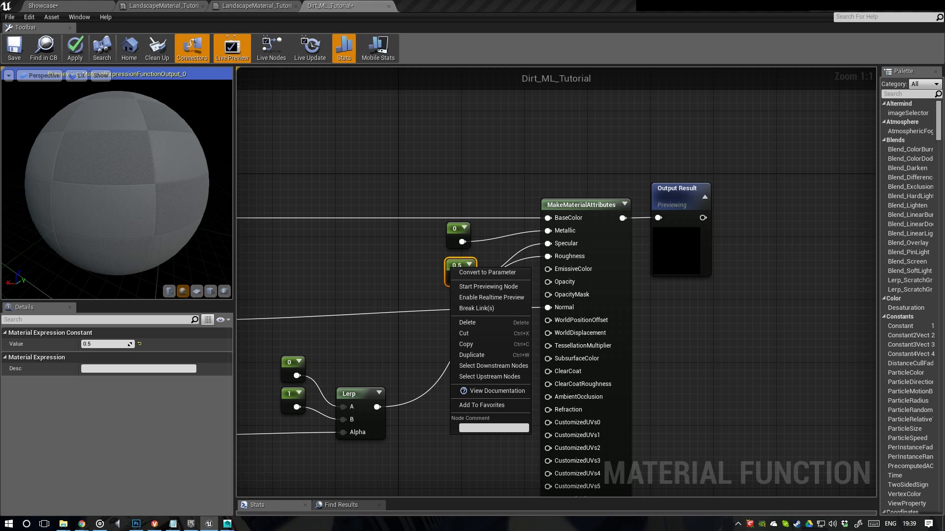
left_click(435, 291)
left_click_drag(453, 270, 377, 270)
right_click_drag(393, 303, 447, 319)
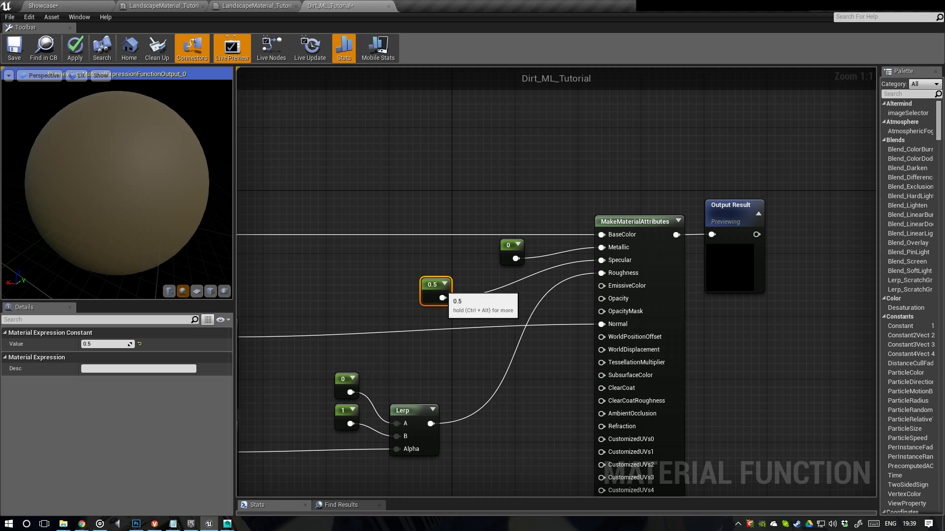
- Convert the 0.5 constant to a parameter and place it level with the Metallic constant
right_click(429, 278)
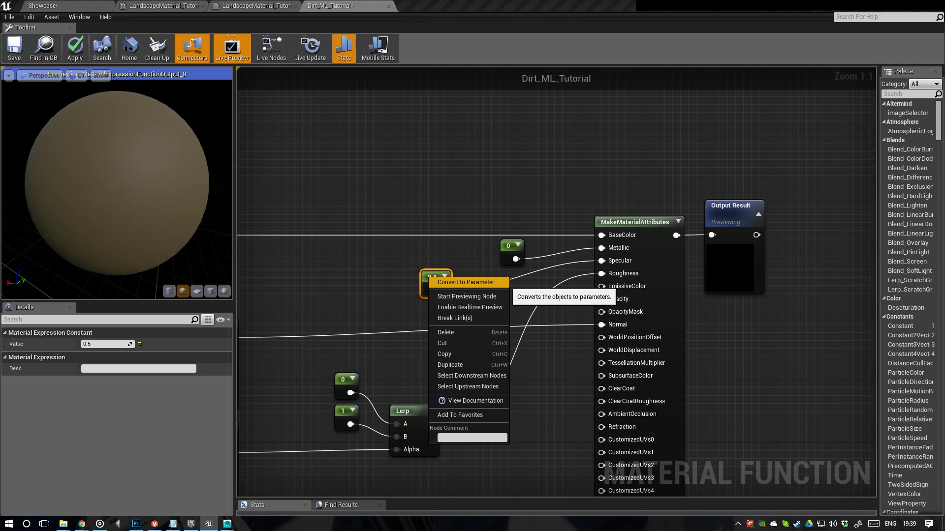
left_click(443, 283)
left_click_drag(441, 285, 421, 261)
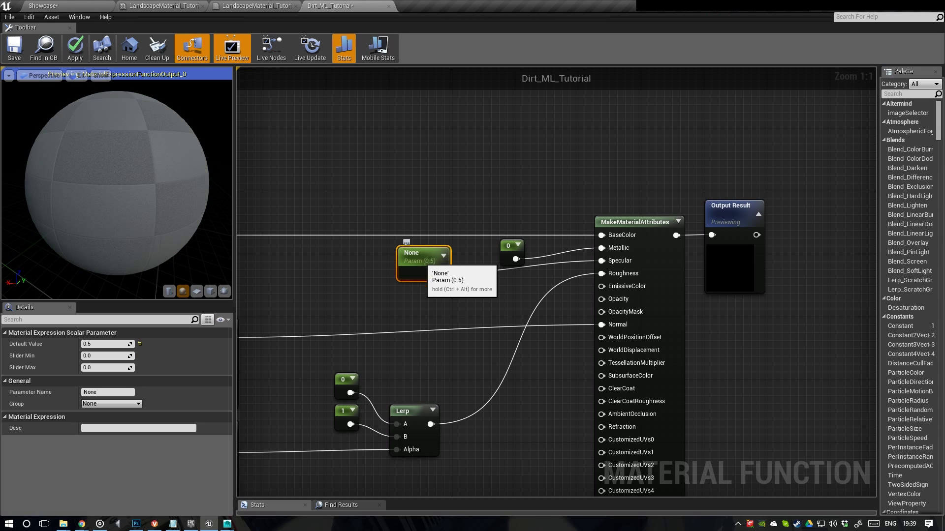
- Add a second FunctionInput node just below the 0.5 parameter
left_click(412, 298)
right_click(411, 297)
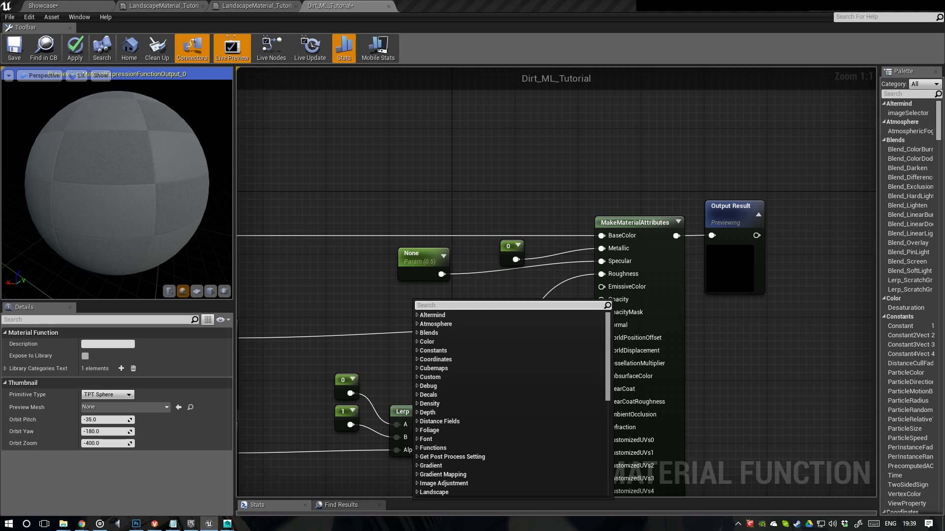
type("input")
key("Return")
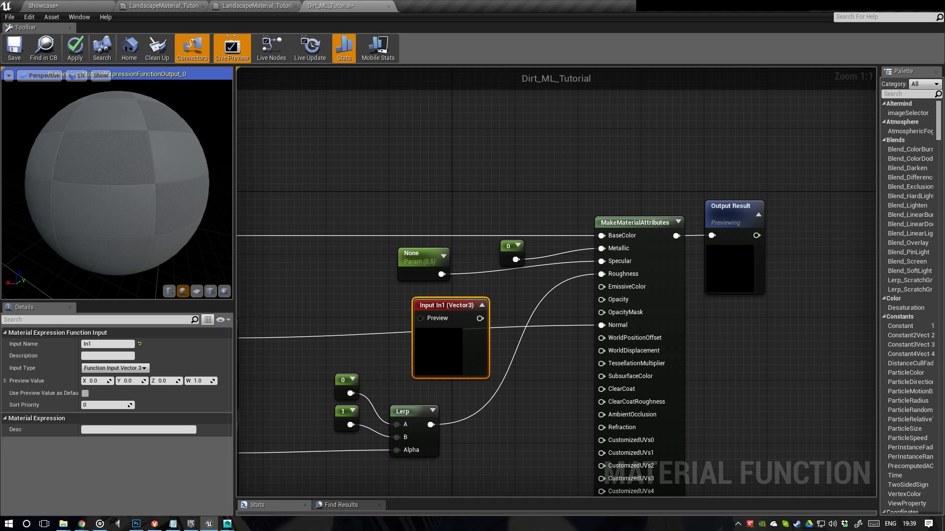
- Convert the 0.5 parameter back to a constant and wire it into the new function input's Preview
left_click(427, 266)
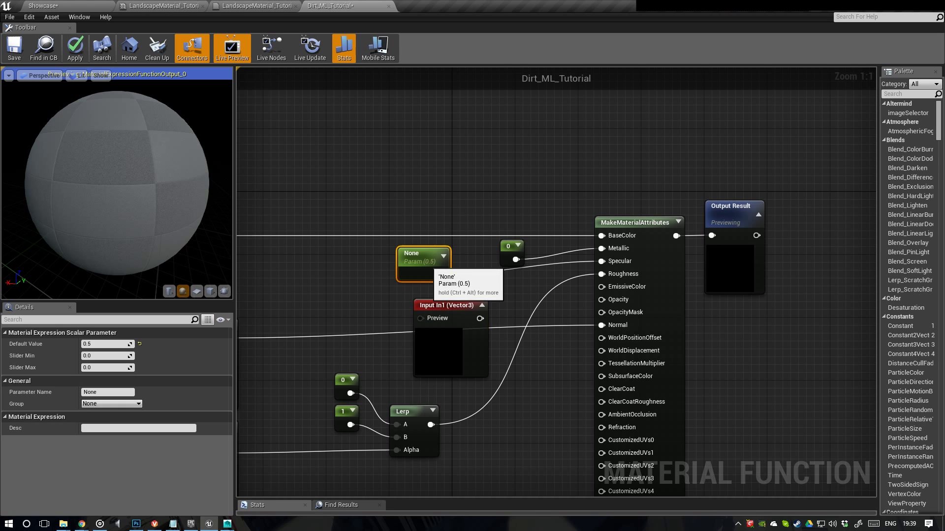
right_click(427, 266)
left_click(429, 268)
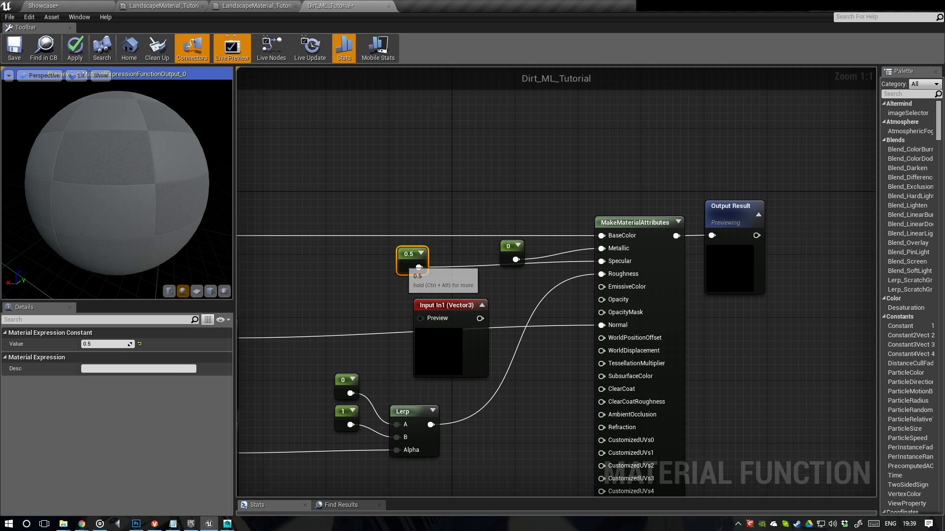
left_click_drag(406, 262, 421, 318)
- Delete the 0.5 constant and give the new function input a preview value of X 0.5, used as its default
left_click(439, 308)
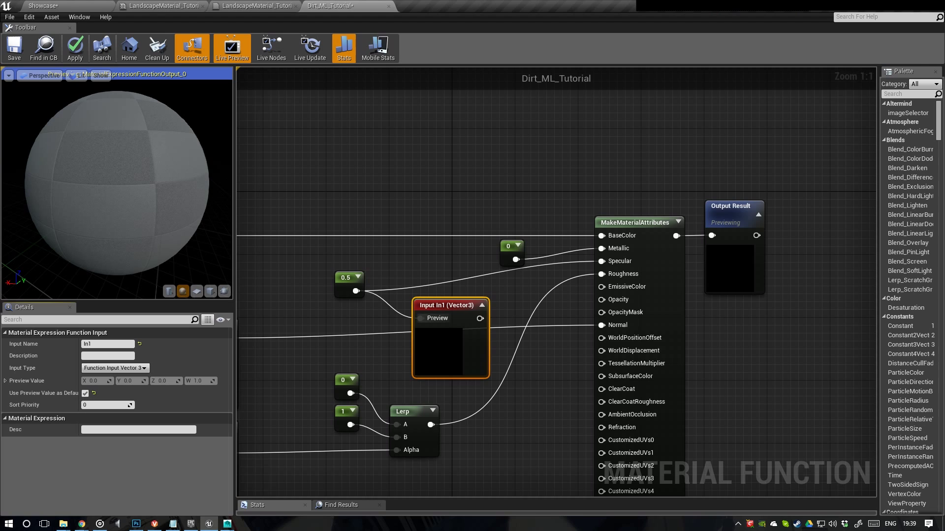
left_click(345, 279)
key("Delete")
left_click(440, 305)
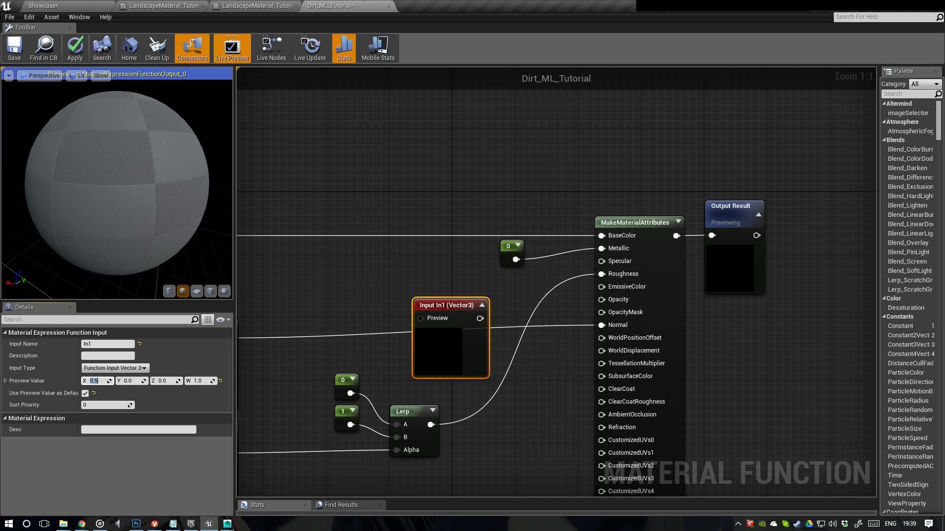
- Set the new function input's type to Scalar and wire it into Specular, moving it closer to MakeMaterialAttributes
left_click(138, 369)
left_click(129, 377)
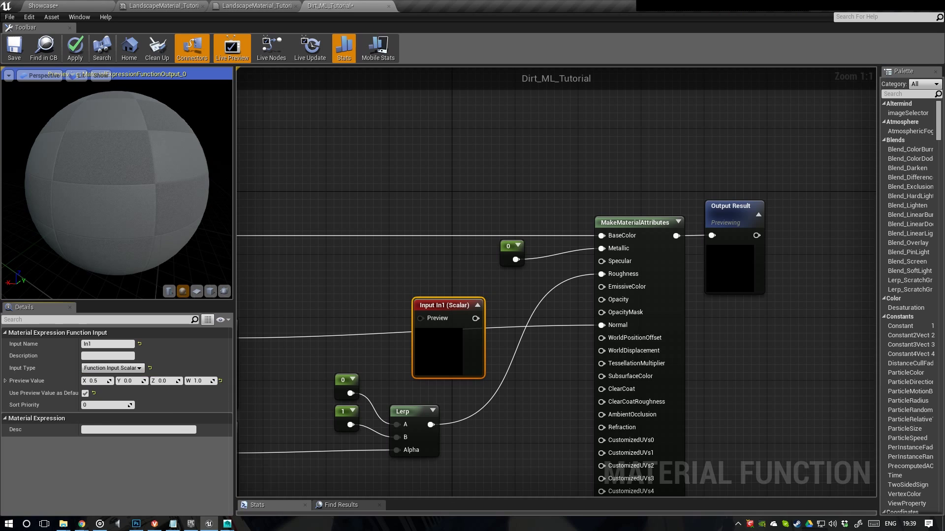
left_click_drag(476, 319, 615, 263)
left_click_drag(463, 311, 510, 291)
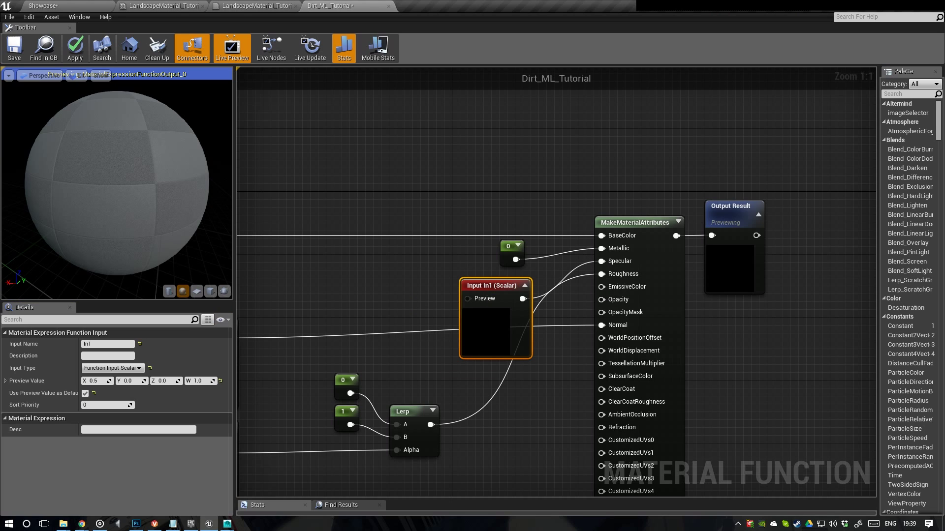
- Name the scalar function input Specular, collapse its preview, and shift it slightly away from MakeMaterialAttributes
left_click(106, 344)
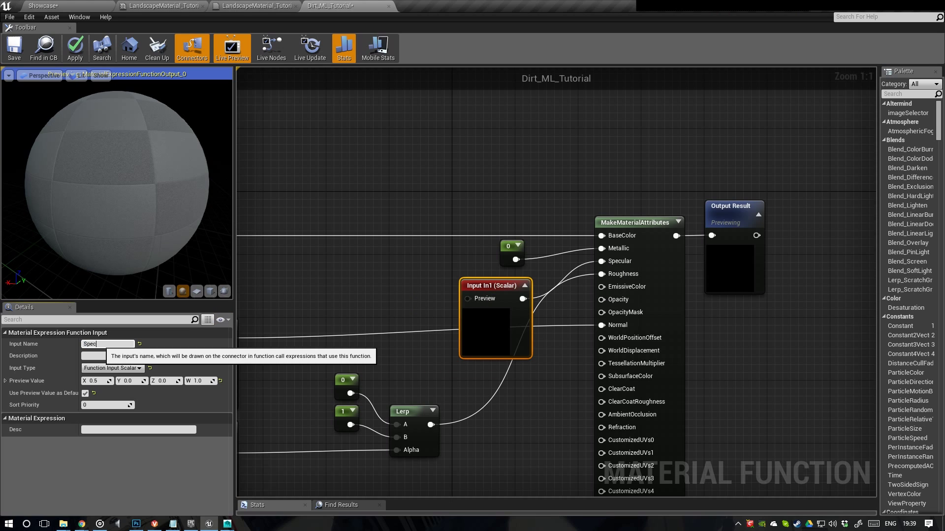
type("Specular")
key("Return")
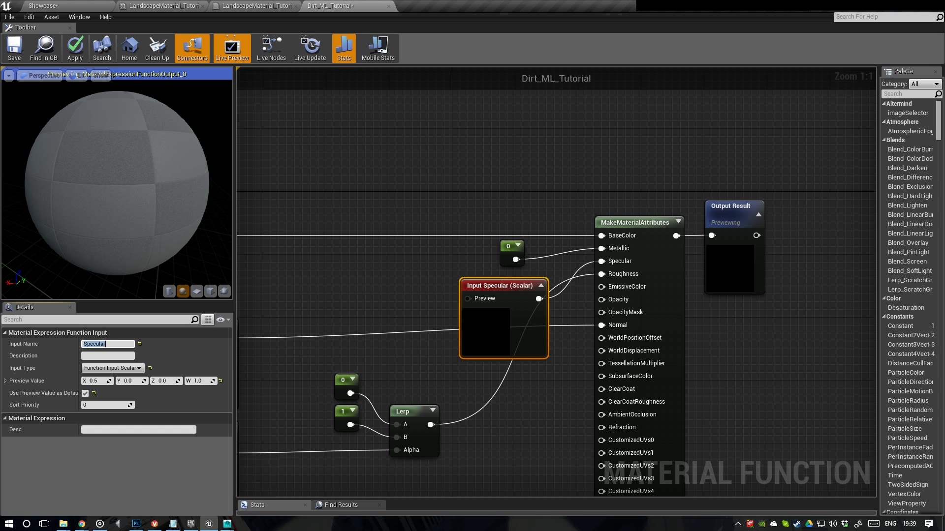
left_click_drag(489, 286, 466, 286)
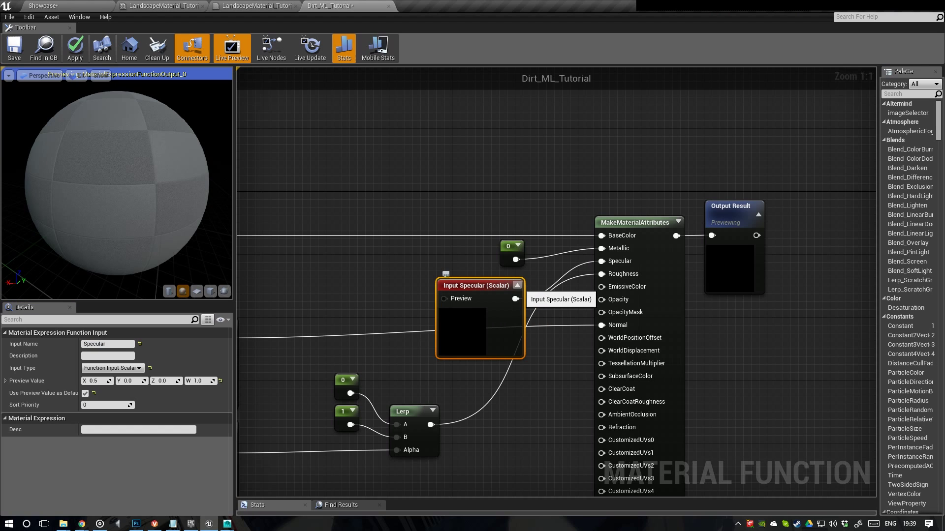
left_click(519, 285)
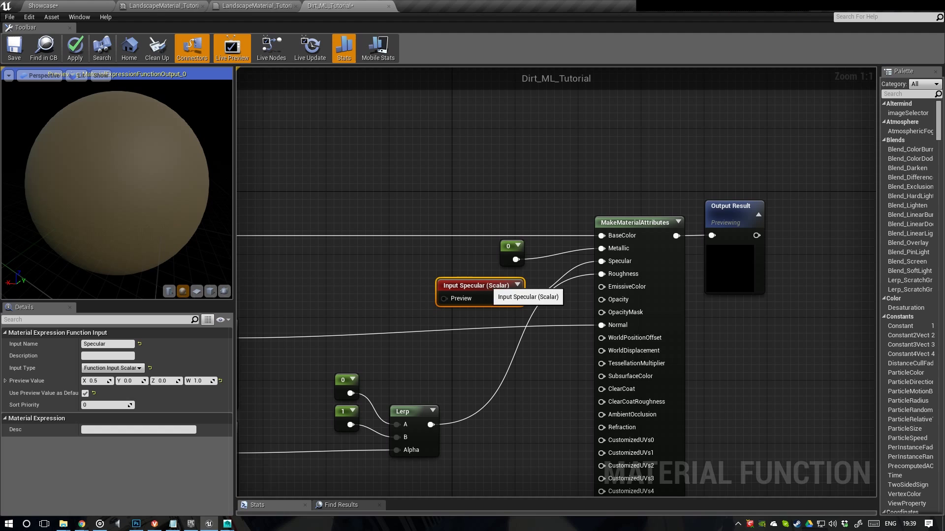
left_click_drag(485, 285, 485, 284)
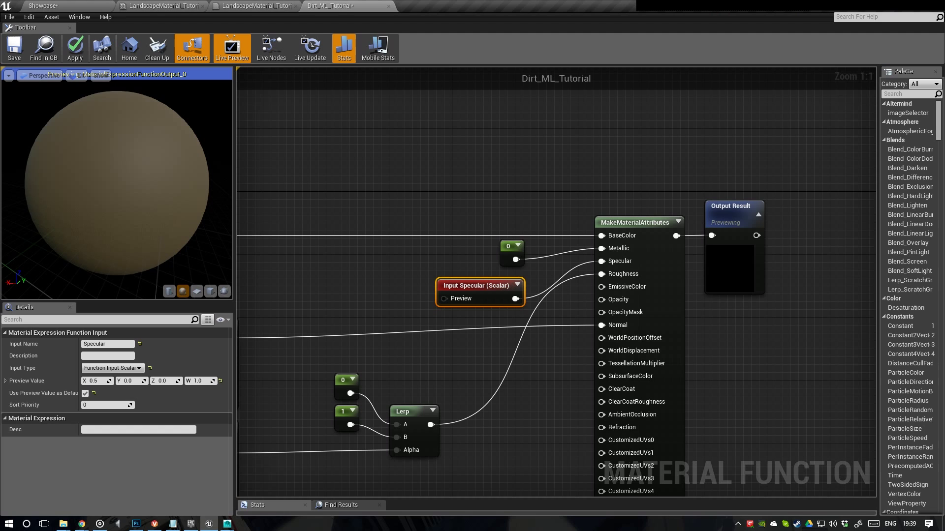
- Duplicate the Specular input, place the copy above the Lerp's constants, and name it RoughnesMin
right_click_drag(618, 276, 650, 261)
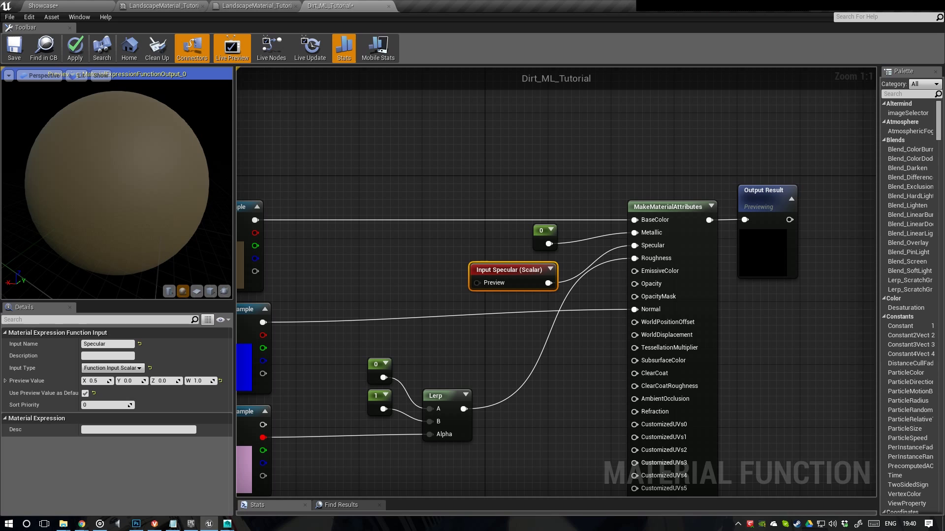
key("Home")
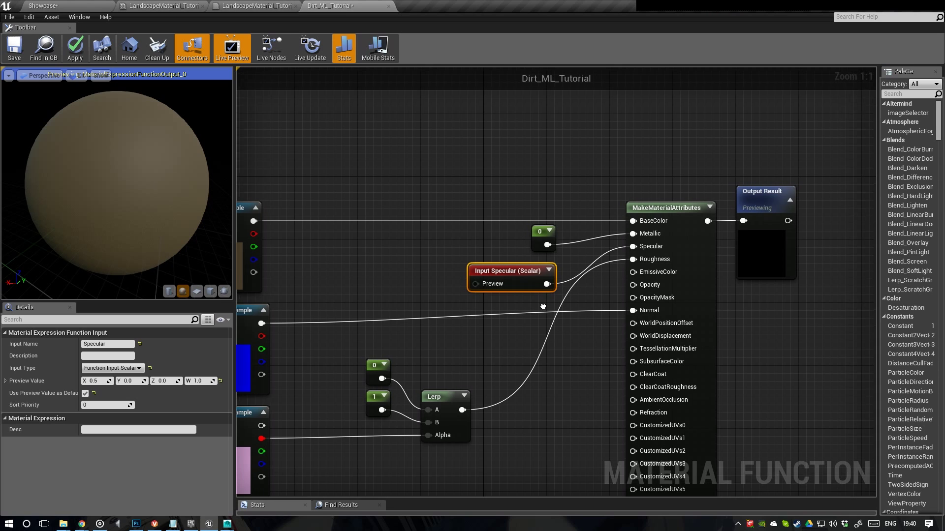
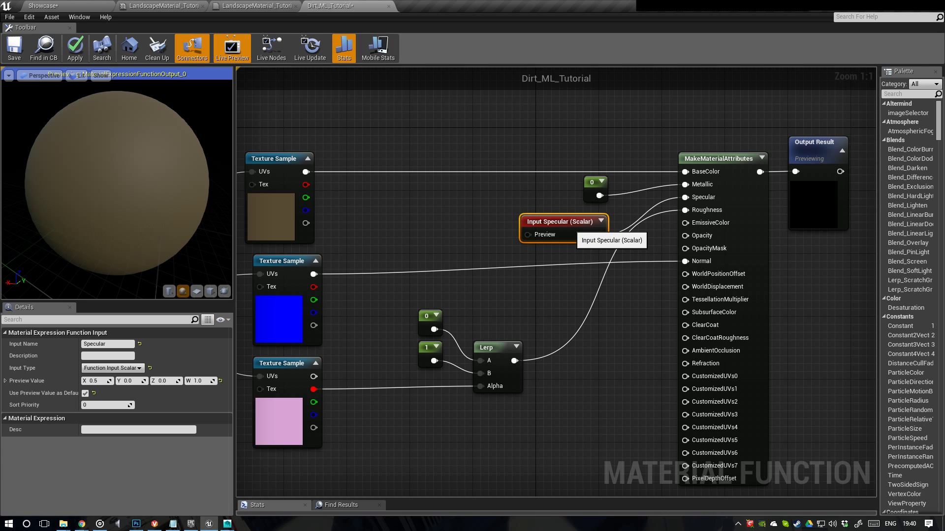
right_click_drag(485, 289, 589, 255)
key("ctrl+w")
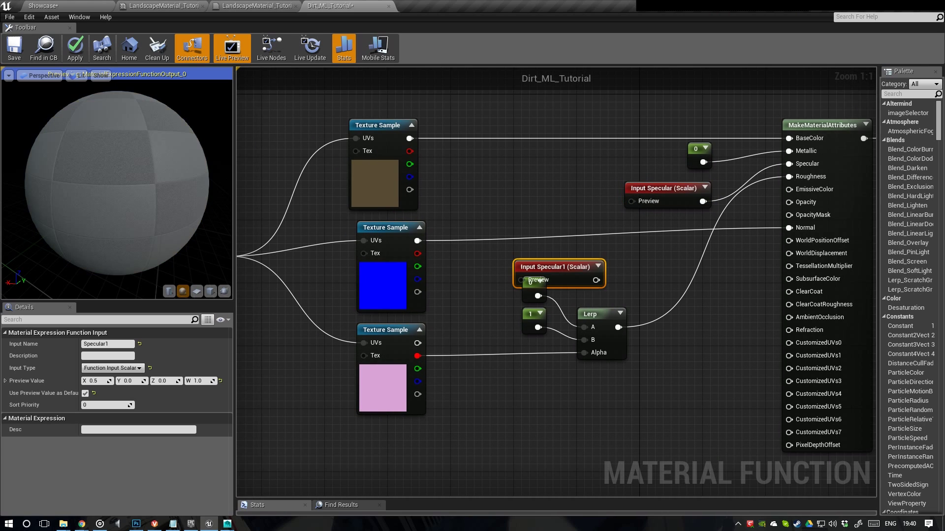
left_click_drag(562, 261, 495, 246)
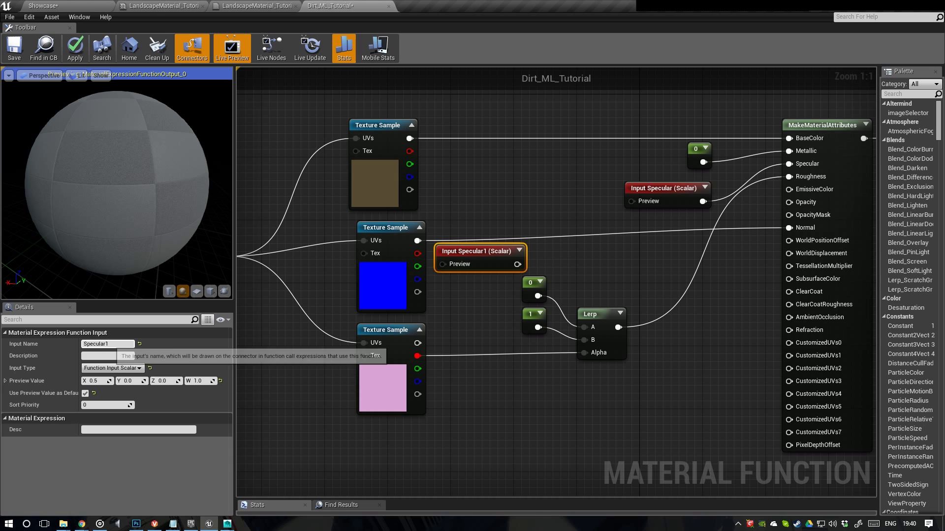
left_click(107, 344)
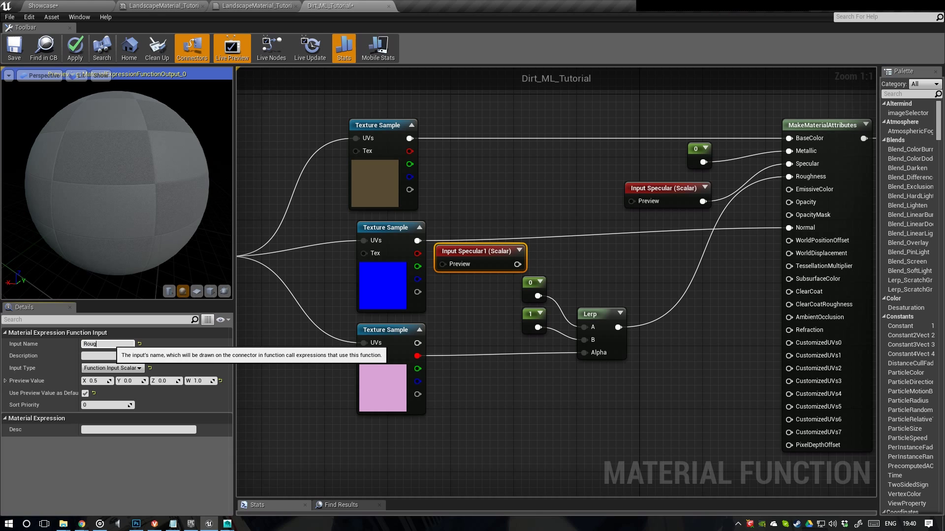
type("Roughness")
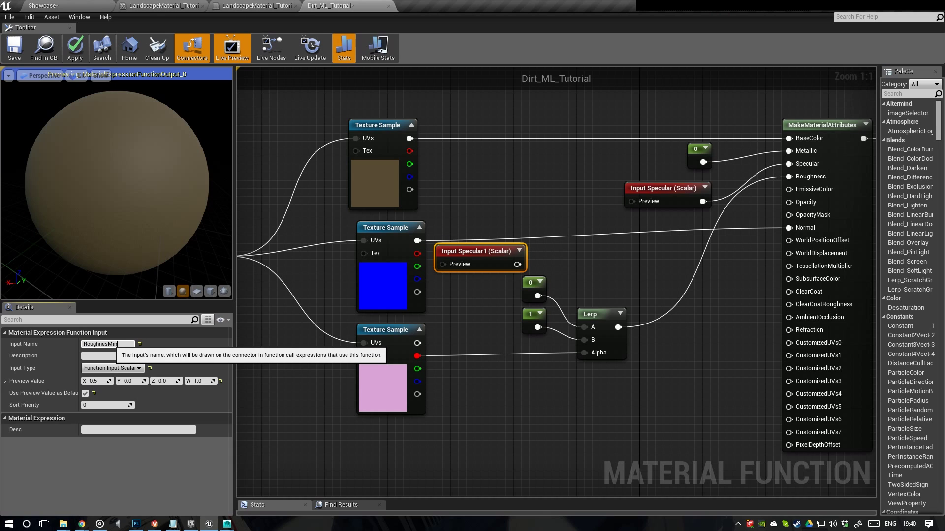
key("Return")
- Replace the Lerp's 0 constant with RoughnesMin on A, using preview value X 0.0, and move the input into its place
left_click_drag(527, 264, 585, 328)
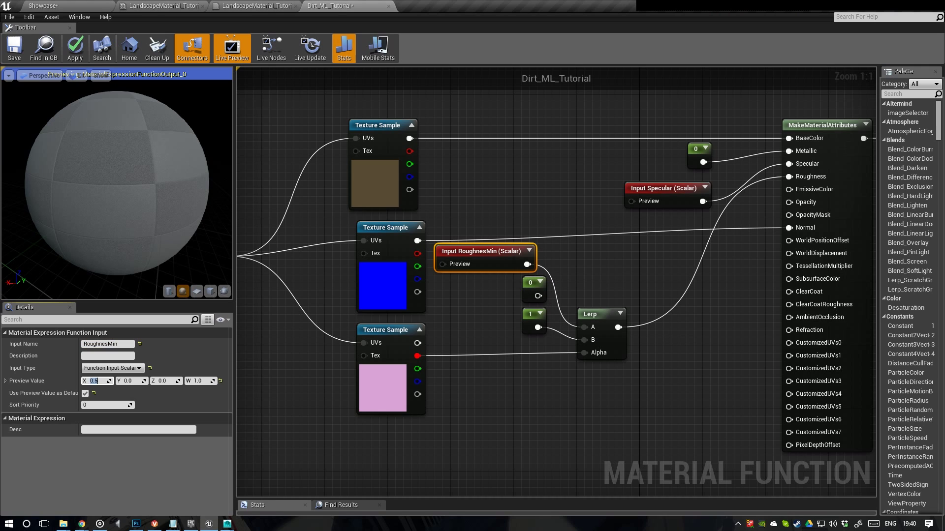
left_click(531, 283)
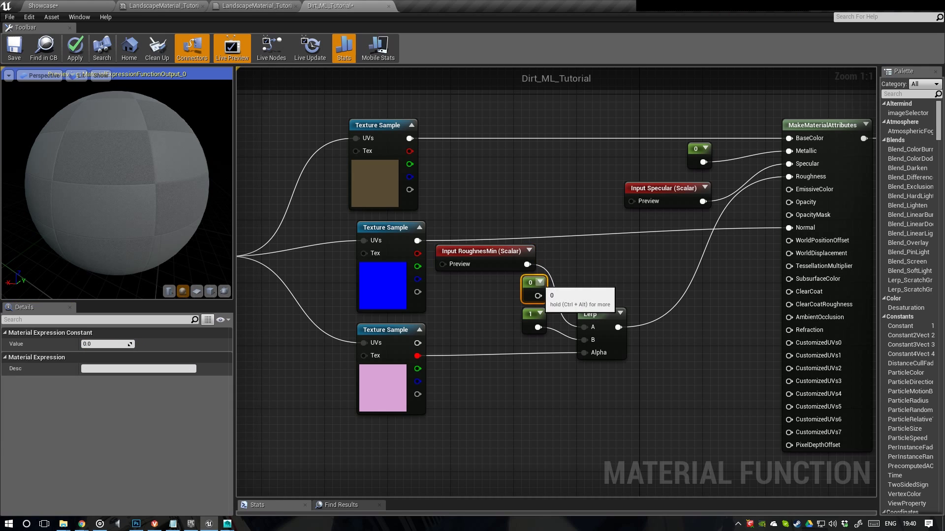
key("Delete")
left_click_drag(497, 261, 508, 287)
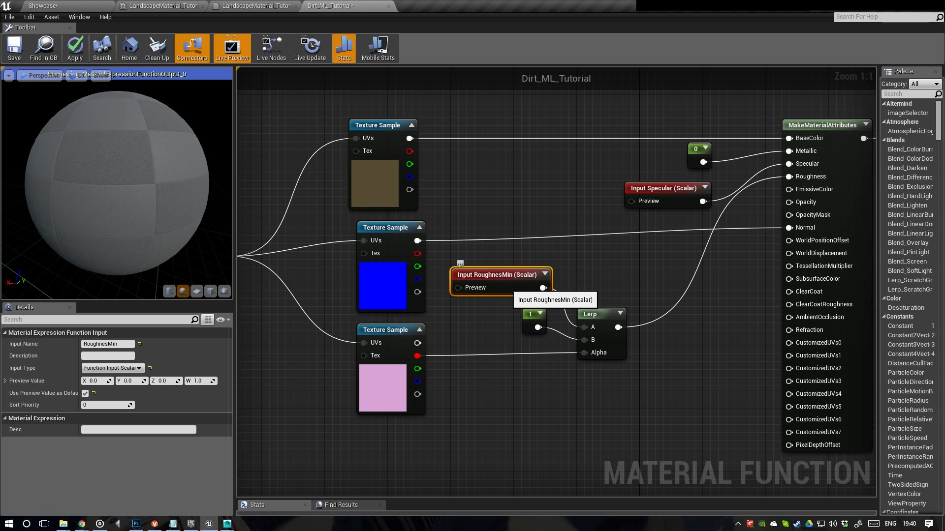
- Duplicate RoughnesMin, name the copy RoughnesMax, and set its preview value to X 1
key("ctrl+w")
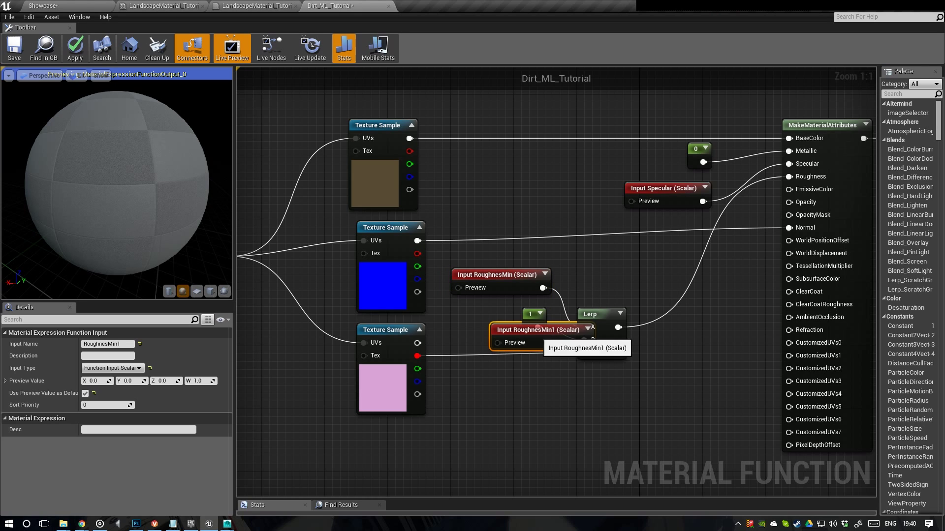
left_click_drag(492, 334, 445, 378)
left_click(123, 344)
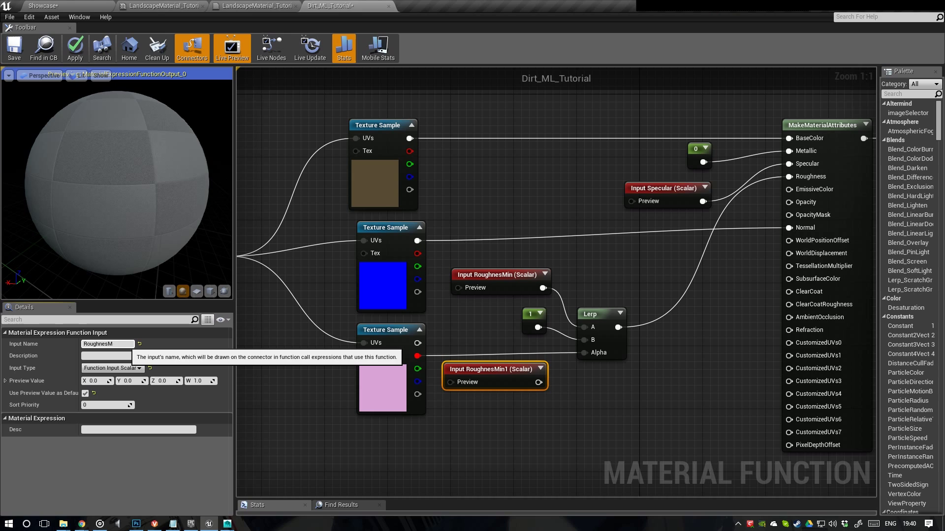
type("ax")
key("Return")
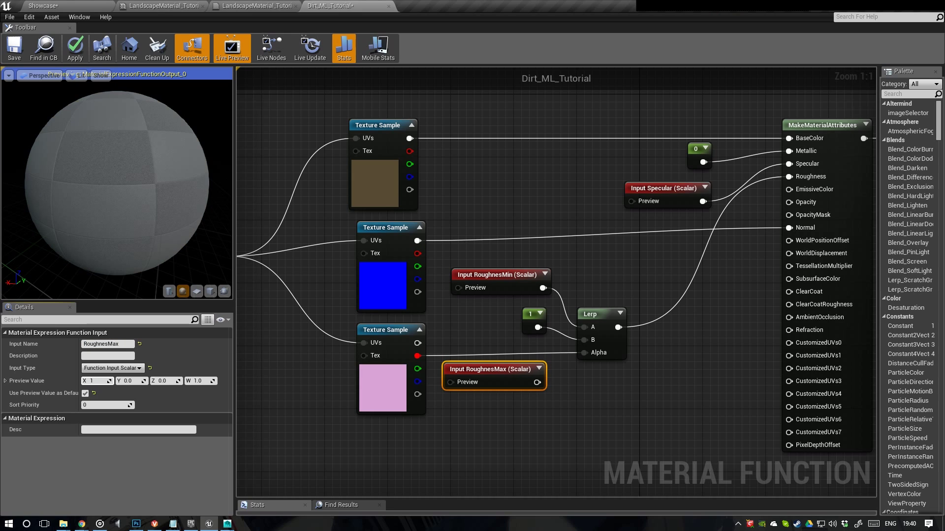
- Wire RoughnesMax into the Lerp's B, delete the 1 constant, and align the input beneath RoughnesMin
left_click_drag(537, 382, 584, 339)
left_click(542, 331)
key("Delete")
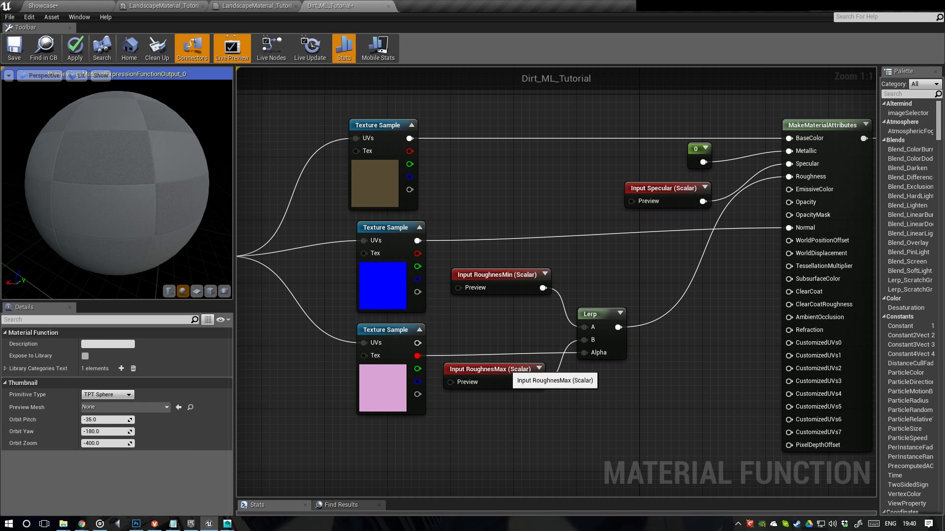
left_click_drag(508, 369, 512, 319)
right_click_drag(618, 327, 546, 336)
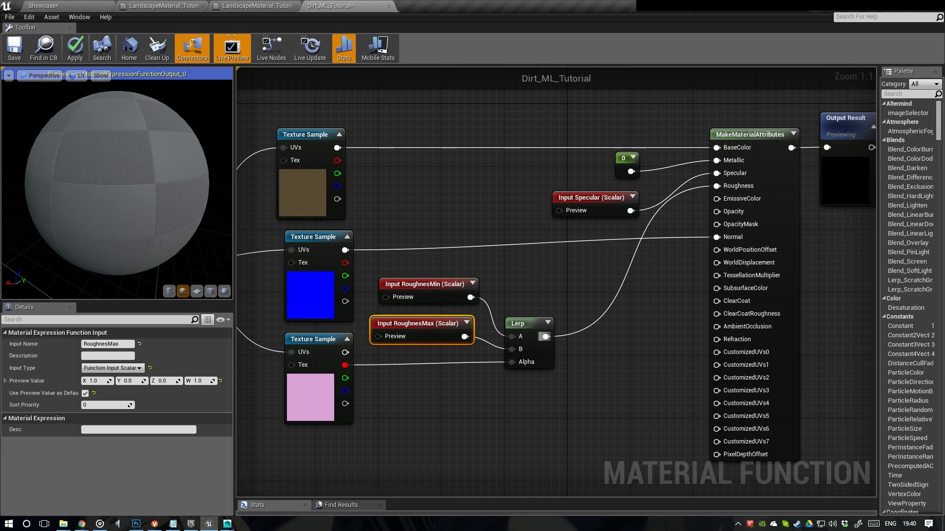
left_click_drag(447, 322, 454, 320)
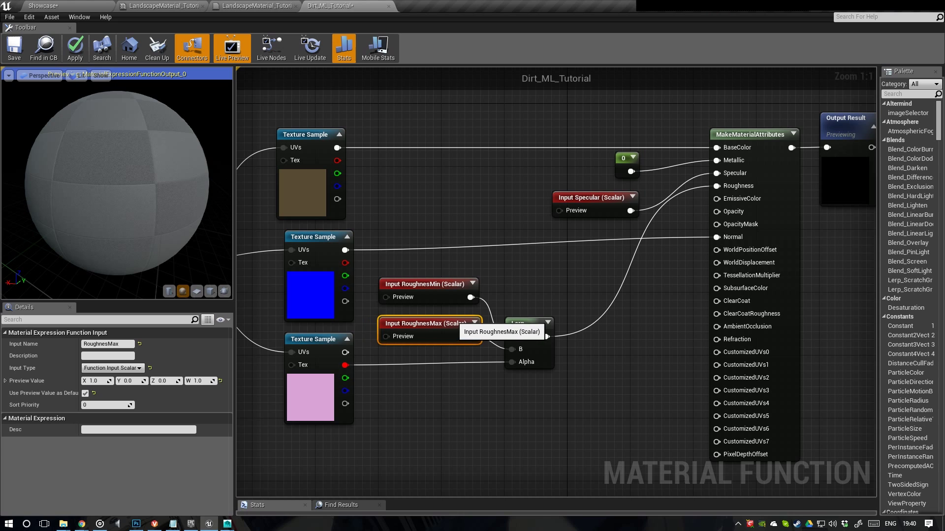
- Wire the mask texture sample's blue channel into AmbientOcclusion on MakeMaterialAttributes
right_click_drag(556, 285, 528, 284)
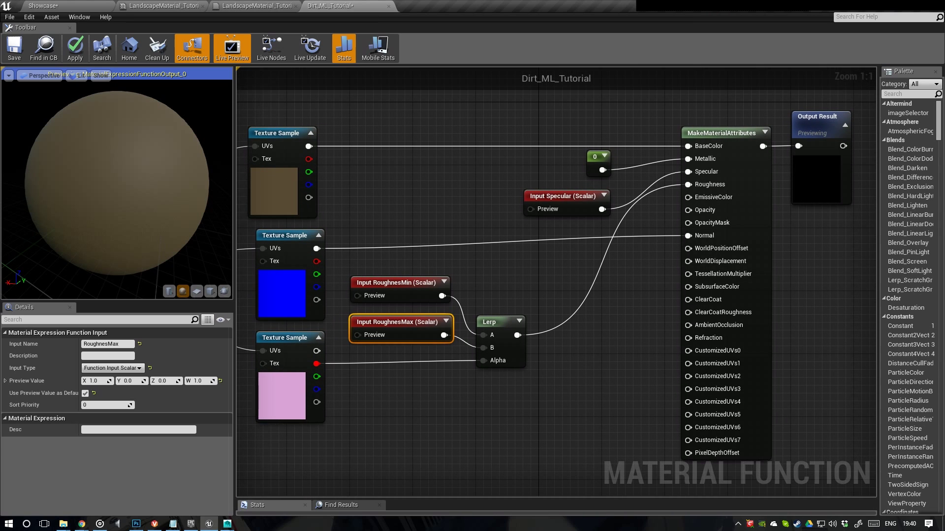
right_click_drag(564, 314, 571, 281)
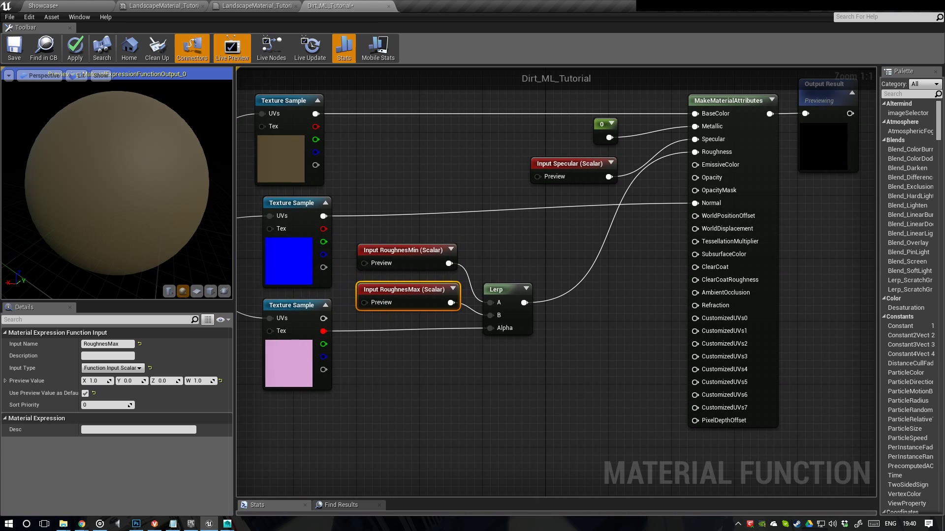
left_click_drag(323, 356, 698, 294)
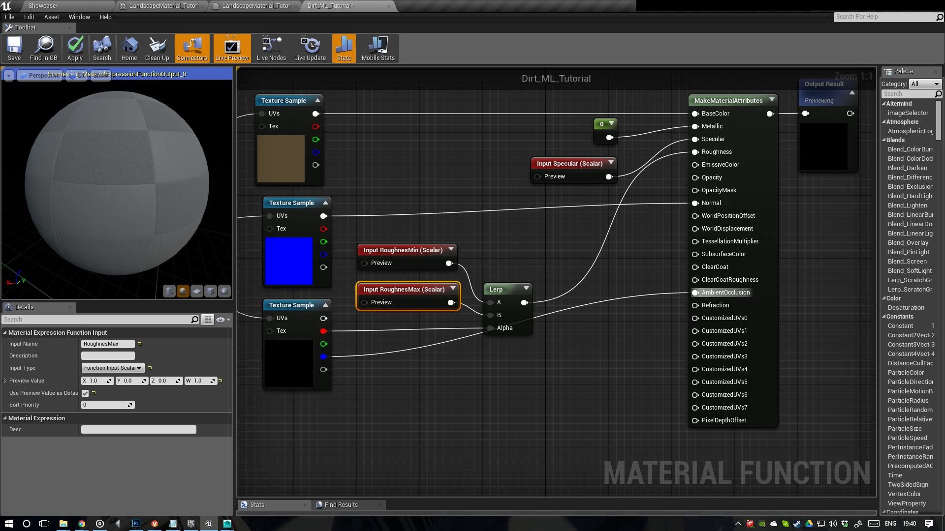
right_click_drag(678, 304, 653, 301)
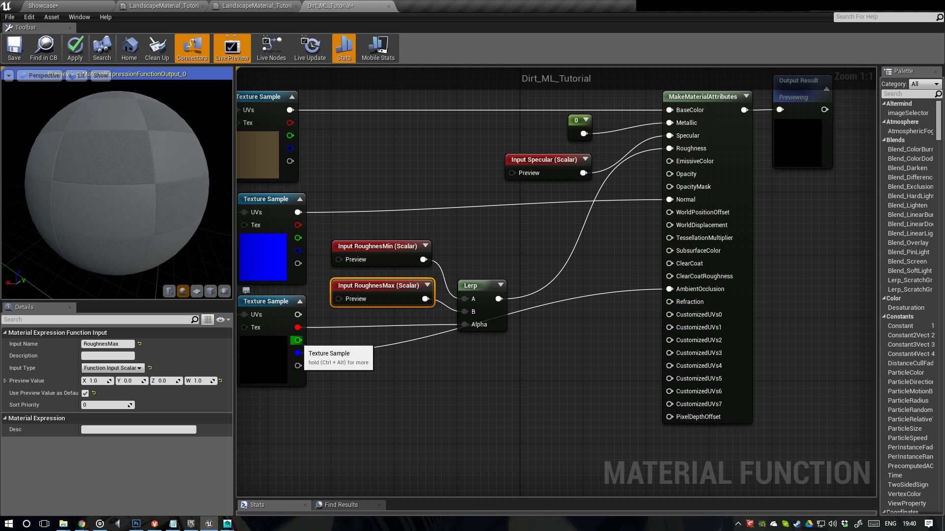
- Select the mask texture sample and wire its green channel into WorldDisplacement on MakeMaterialAttributes
left_click(273, 319)
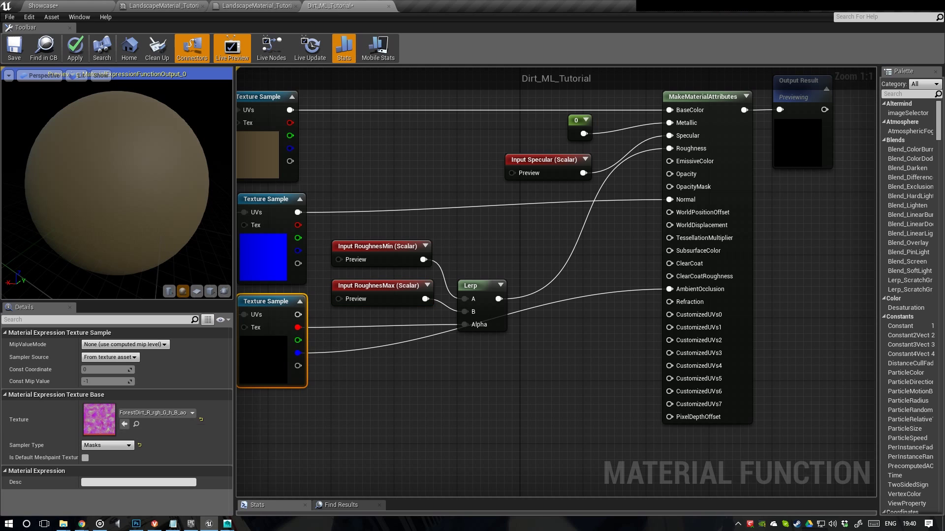
right_click_drag(380, 379, 369, 378)
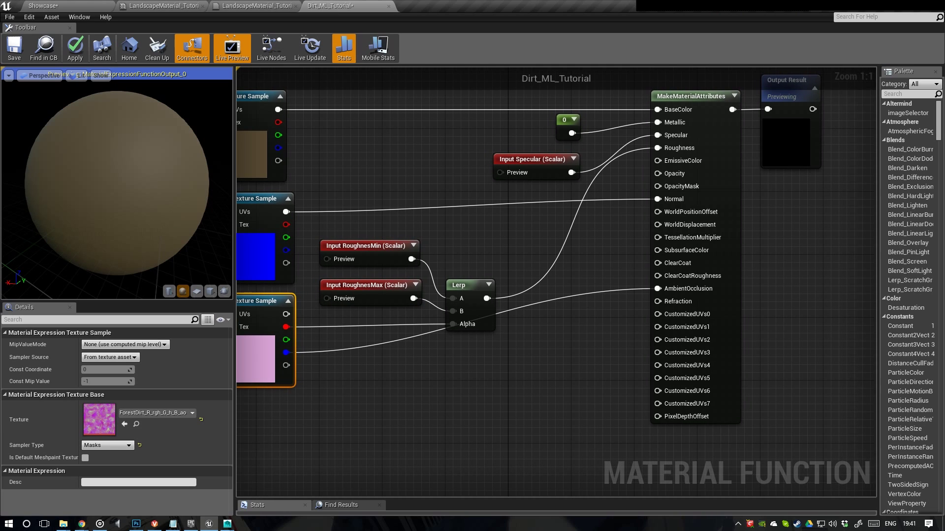
left_click_drag(286, 340, 665, 226)
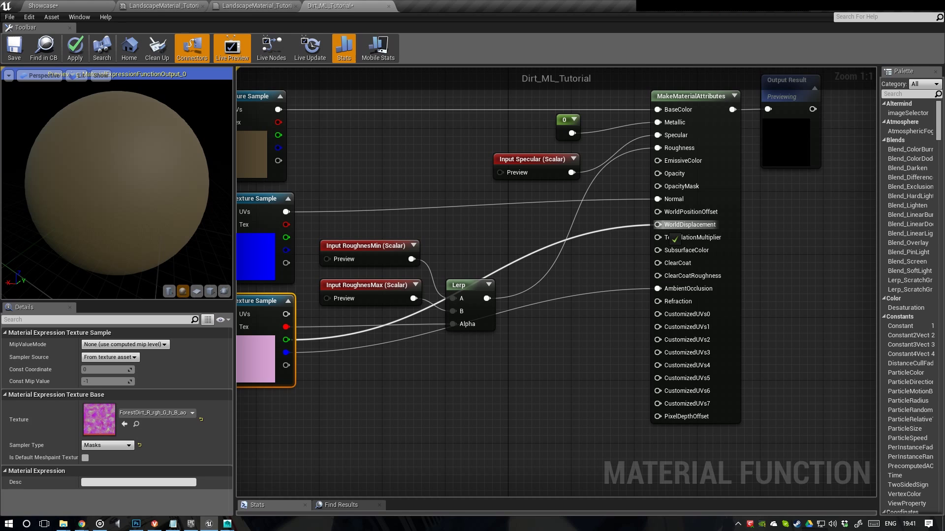
left_click_drag(665, 226, 614, 266)
left_click(611, 257)
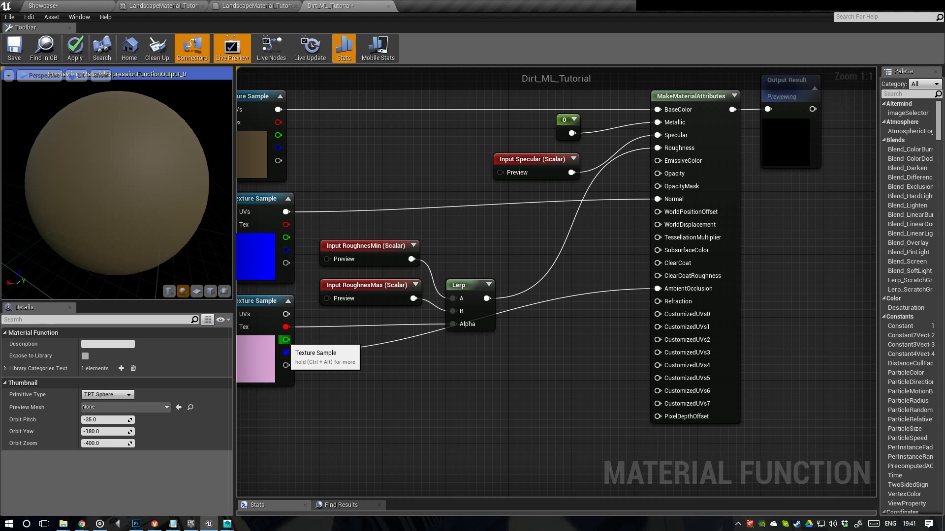
left_click_drag(286, 340, 447, 381)
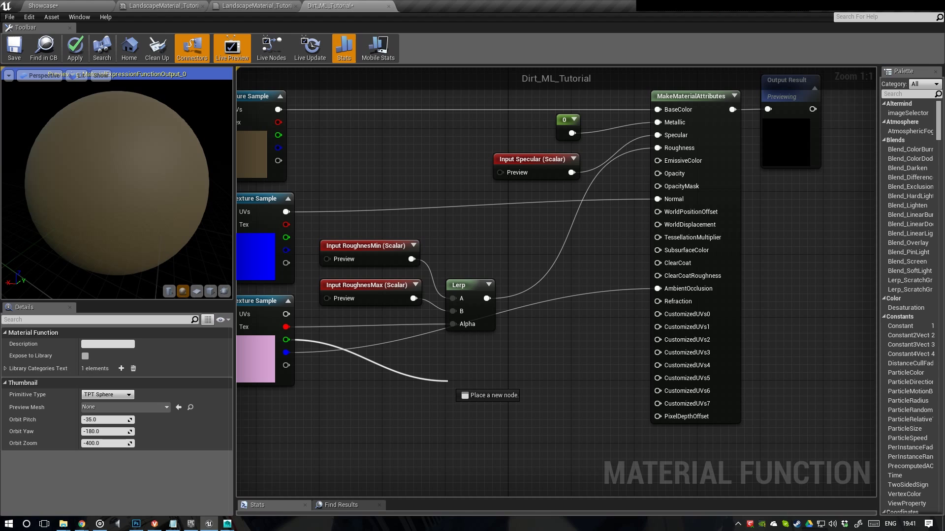
left_click_drag(447, 381, 680, 236)
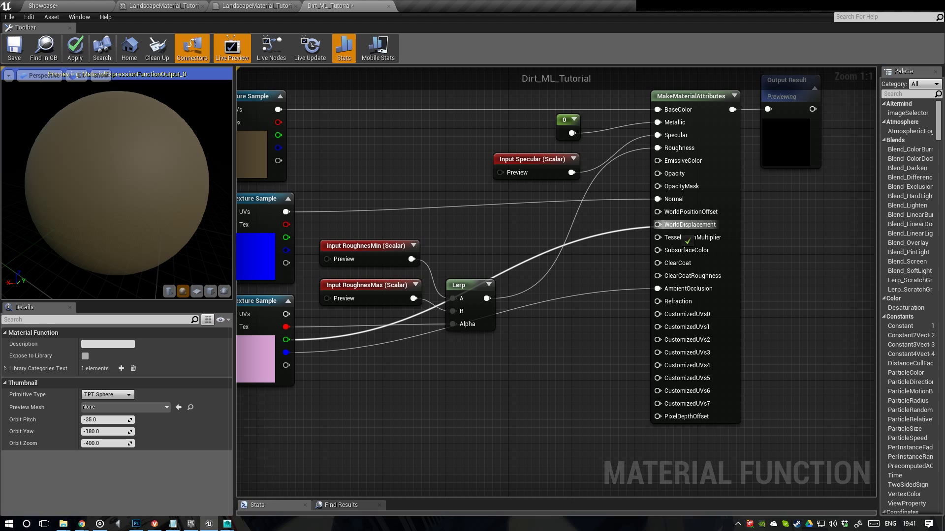
left_click_drag(683, 236, 678, 236)
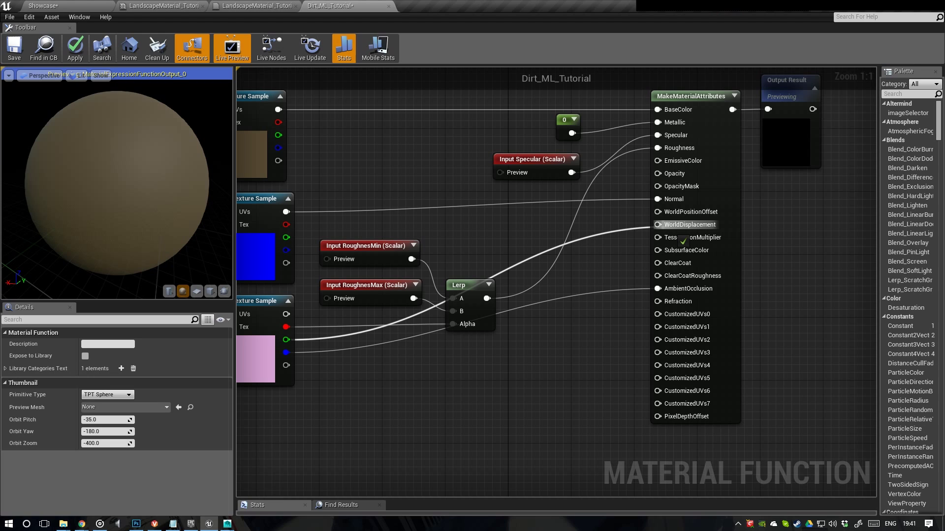
left_click_drag(679, 237, 427, 377)
key("Escape")
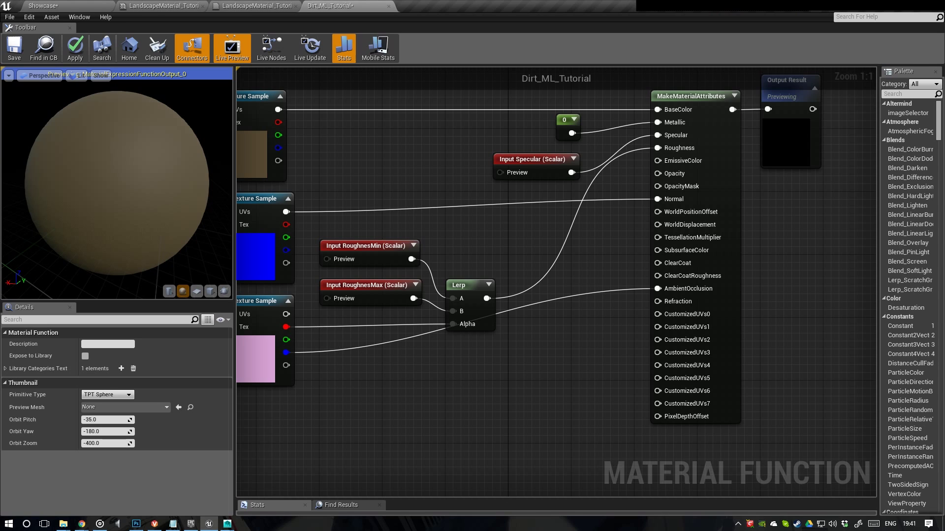
- Add a FunctionOutput node to the material function graph and name its output Height
right_click(463, 156)
type("outpu")
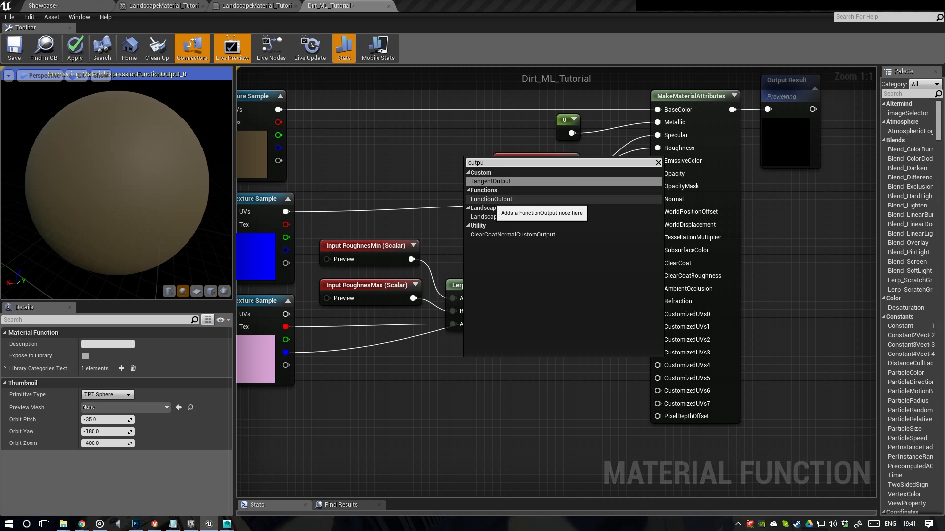
left_click(492, 199)
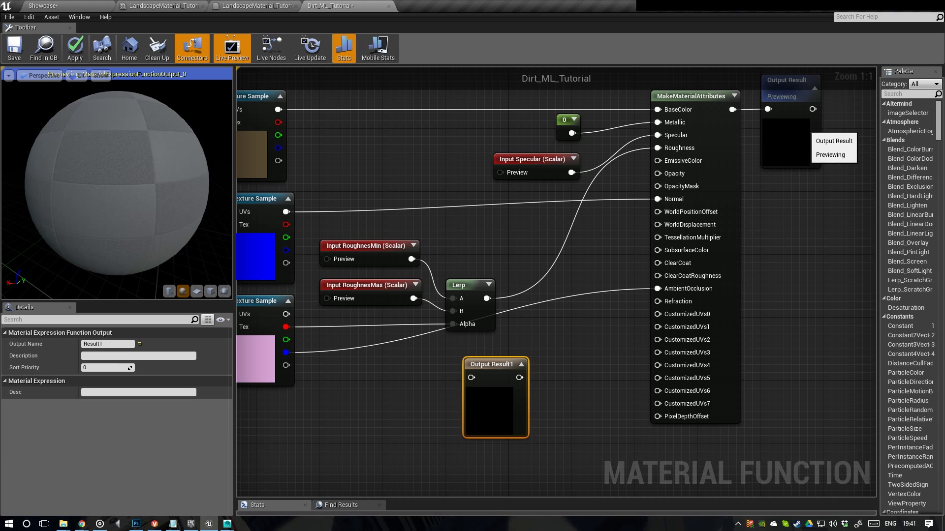
right_click_drag(803, 112, 774, 130)
left_click(766, 112)
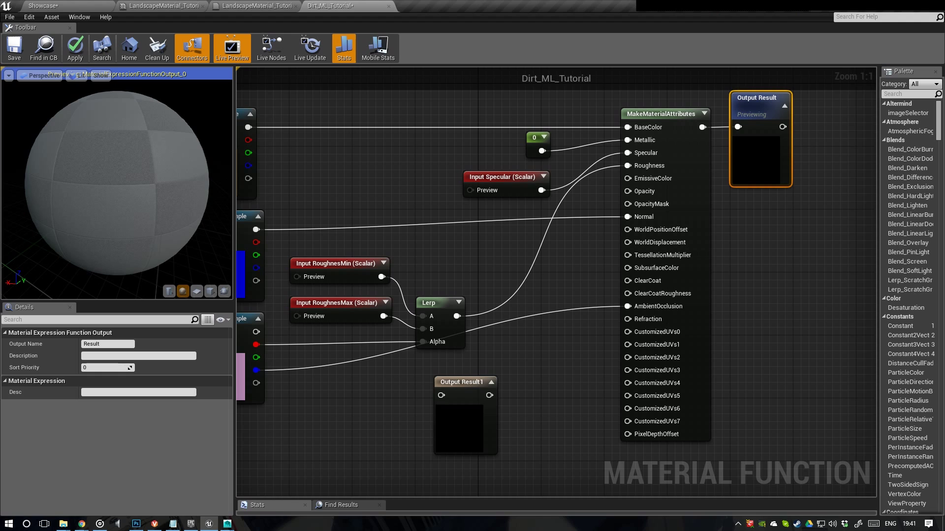
left_click(447, 384)
left_click(98, 344)
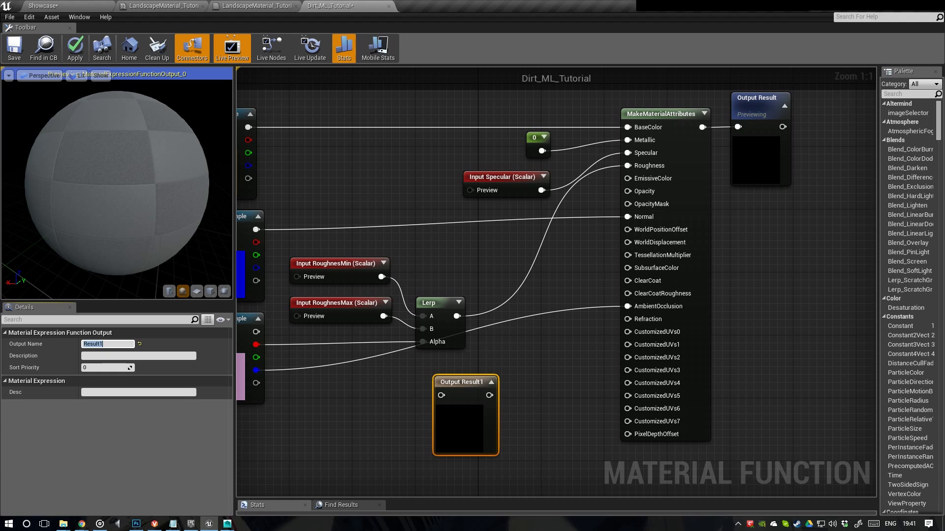
type("Height")
key("Return")
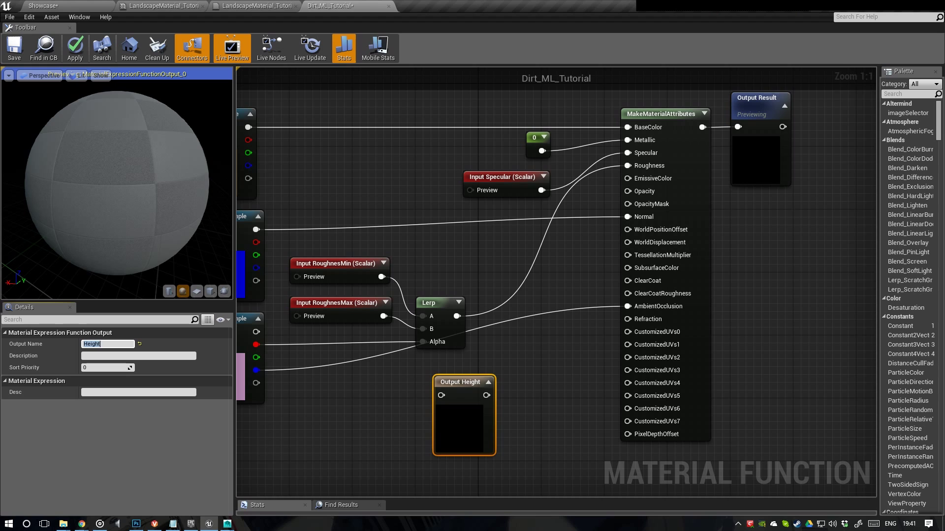
- Place the Height output beside MakeMaterialAttributes and connect the pink mask texture's green channel to it
left_click_drag(477, 389, 521, 372)
left_click_drag(256, 357, 754, 347)
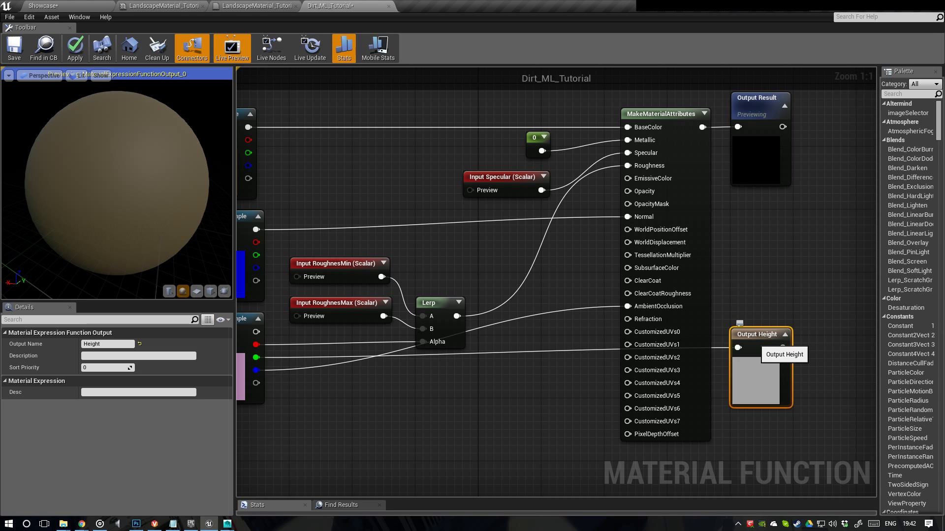
scroll(754, 348, "down", 2)
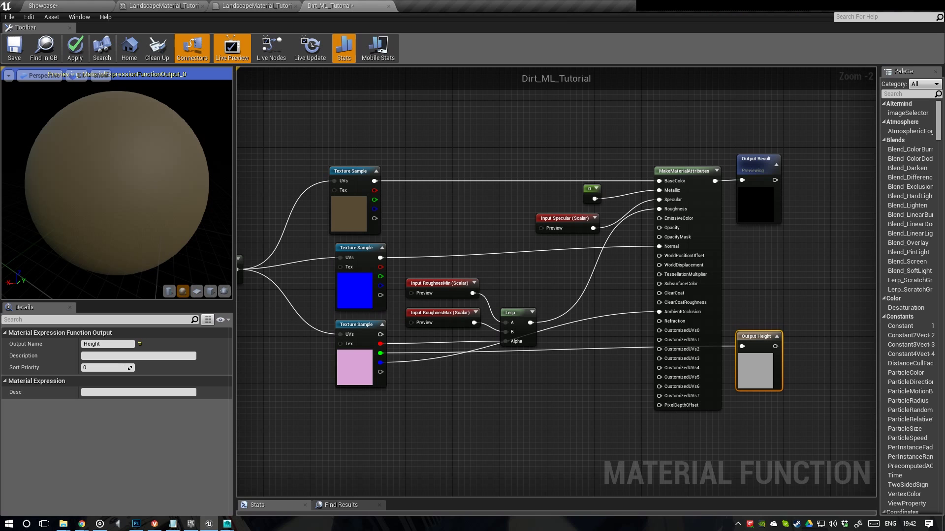
right_click_drag(507, 341, 568, 341)
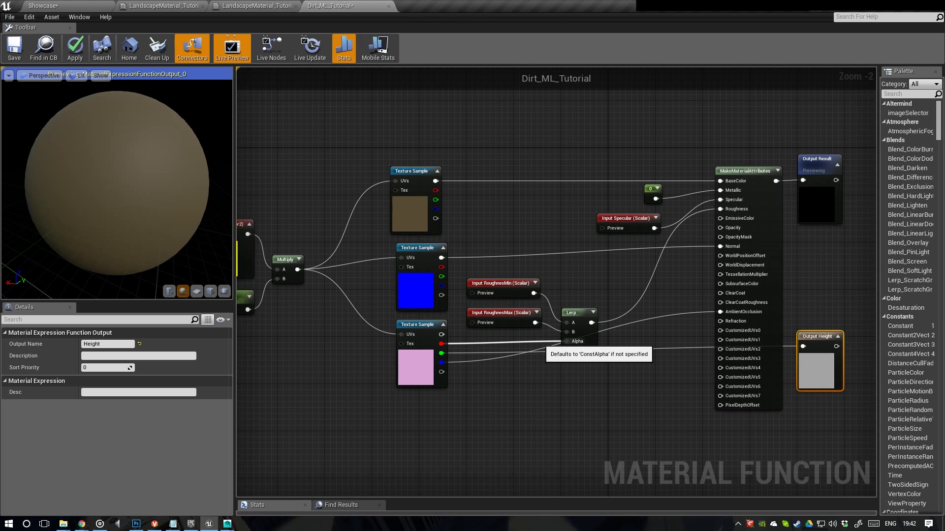
scroll(568, 344, "down", 2)
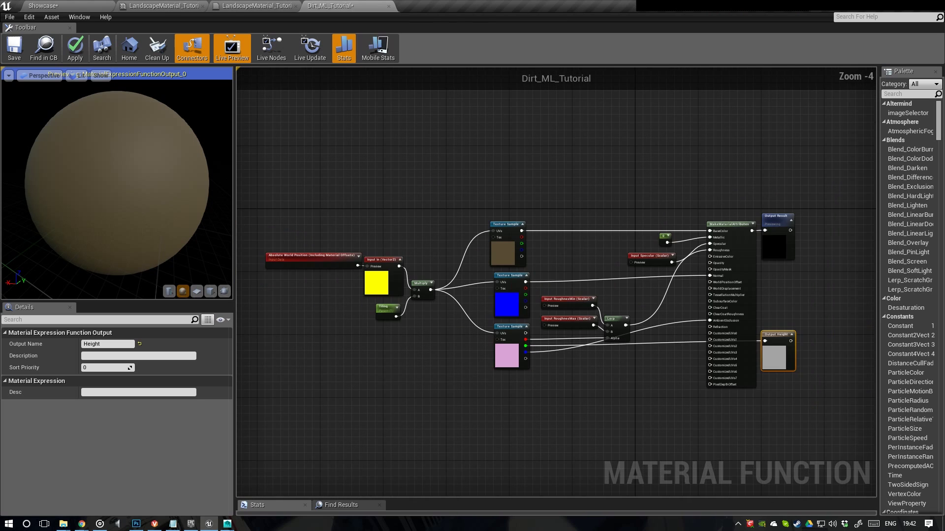
scroll(382, 367, "up", 1)
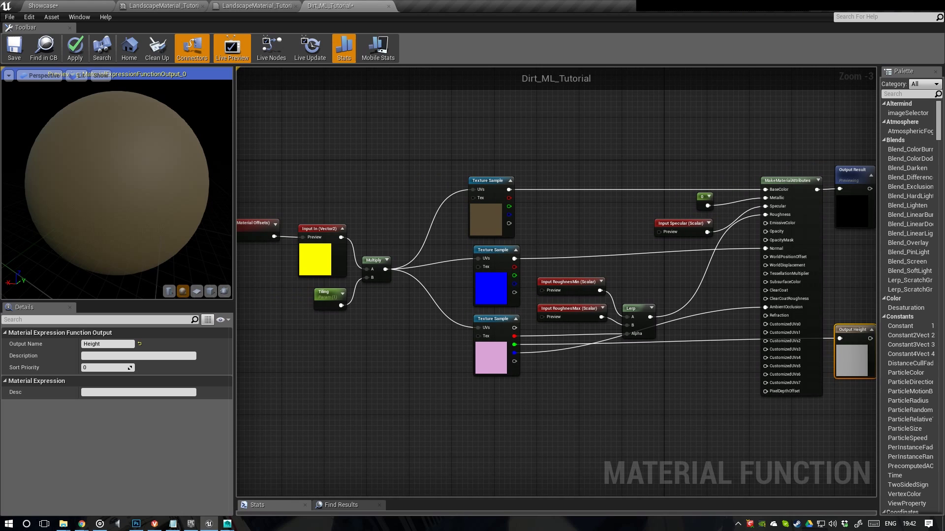
- Apply the Dirt_ML_Tutorial changes, close the function and return to the Showcase level editor
left_click(74, 49)
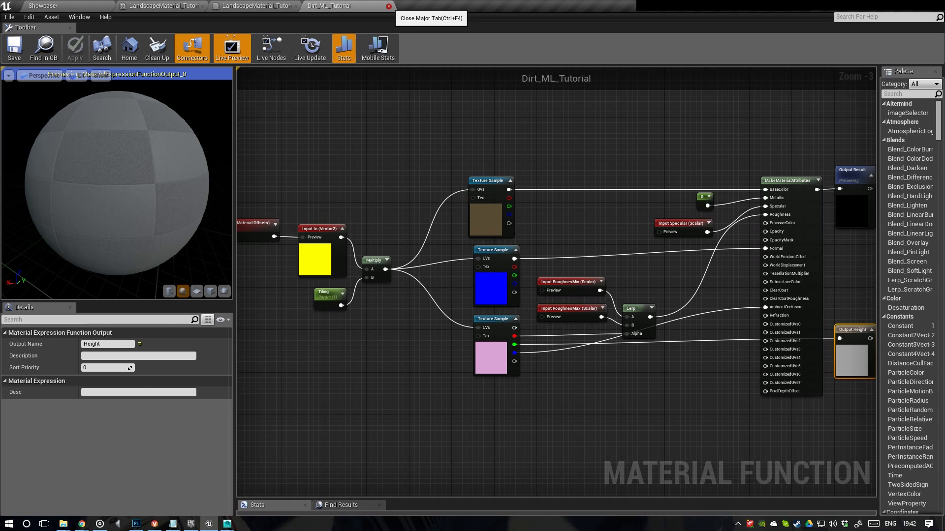
left_click(388, 6)
left_click(74, 6)
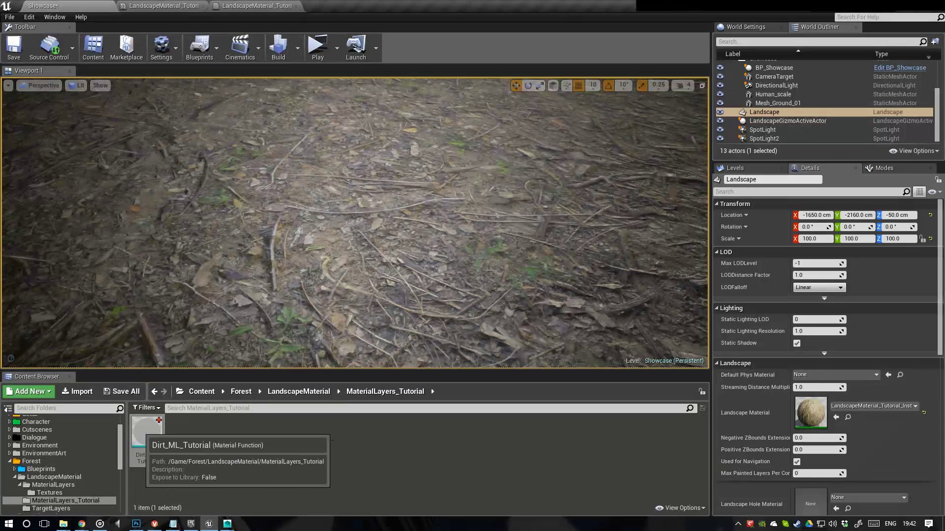
- Insert the Dirt_ML_Tutorial function into the LandscapeMaterial_Tutorial graph and place its node above the texture samples
left_click_drag(147, 432, 258, 52)
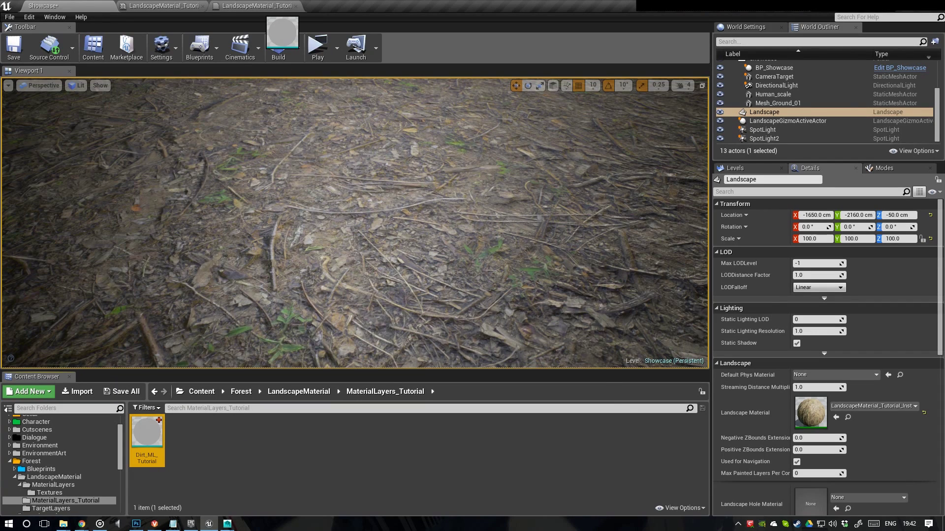
left_click_drag(258, 10, 463, 172)
scroll(480, 188, "down", 1)
right_click_drag(501, 181, 383, 235)
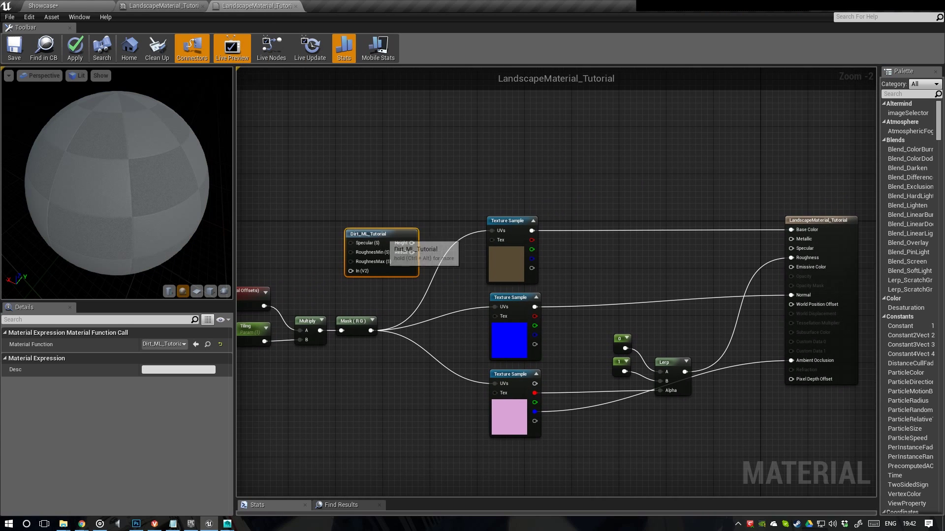
left_click_drag(388, 239, 527, 153)
scroll(527, 152, "up", 2)
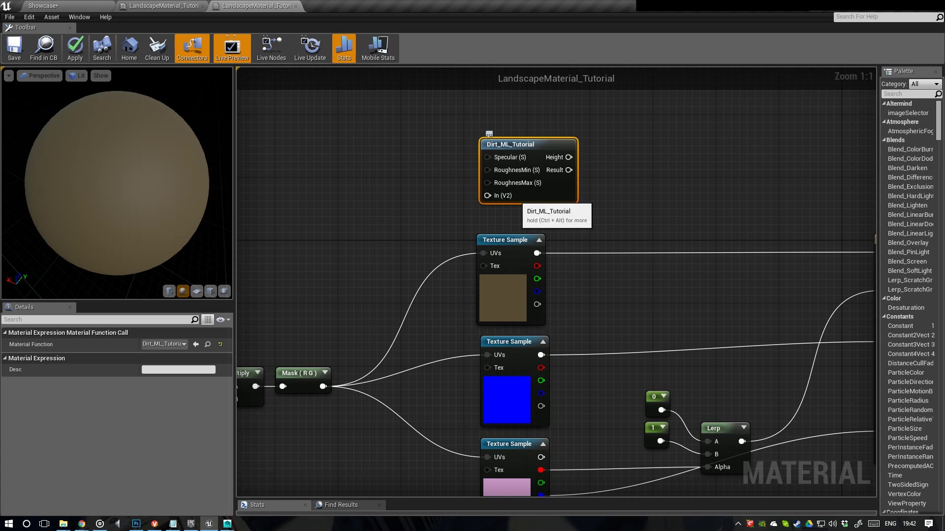
- Open the Dirt_ML_Tutorial function from its node in the landscape material and bring its Tiling parameter into view
right_click_drag(505, 213, 565, 223)
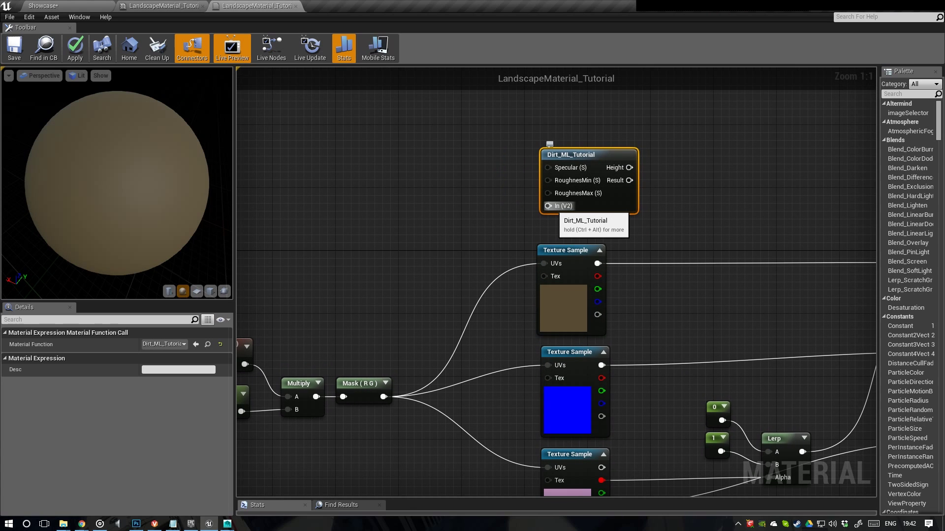
right_click_drag(548, 206, 658, 202)
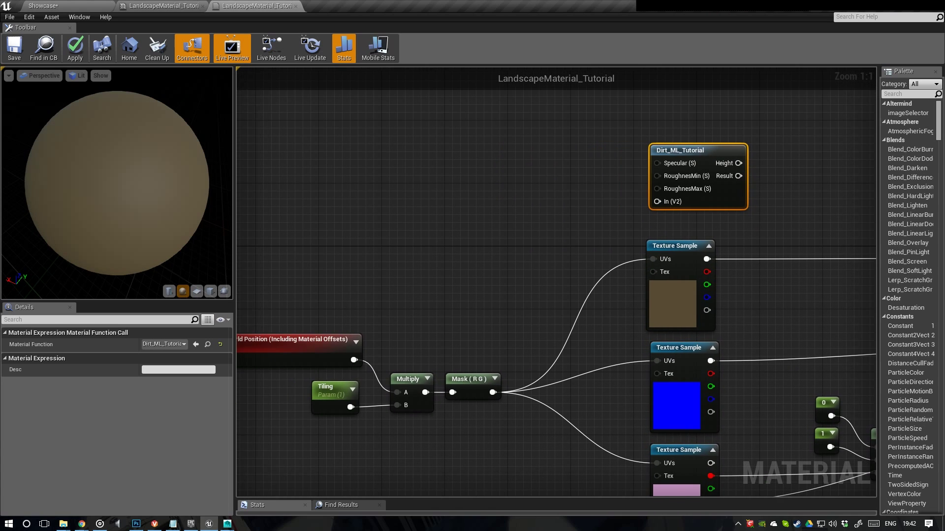
scroll(467, 337, "down", 1)
right_click_drag(483, 321, 433, 342)
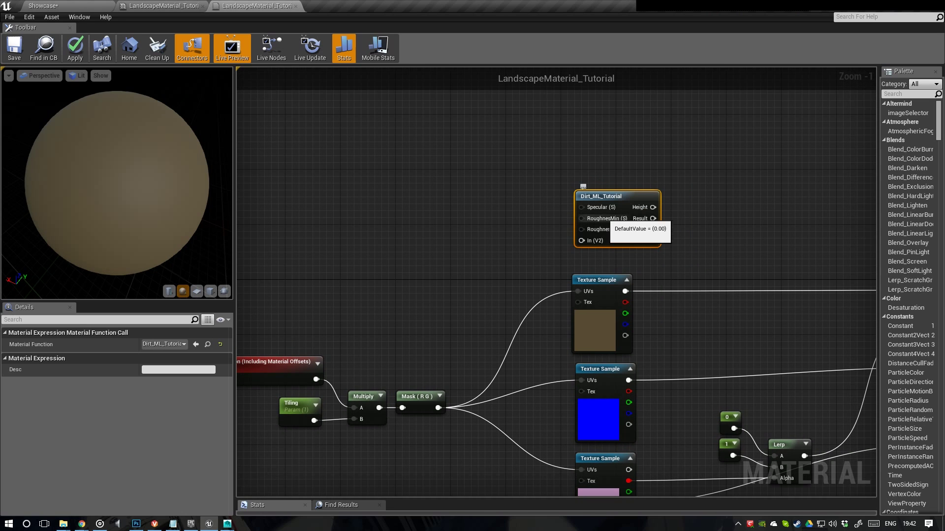
right_click_drag(623, 269, 536, 237)
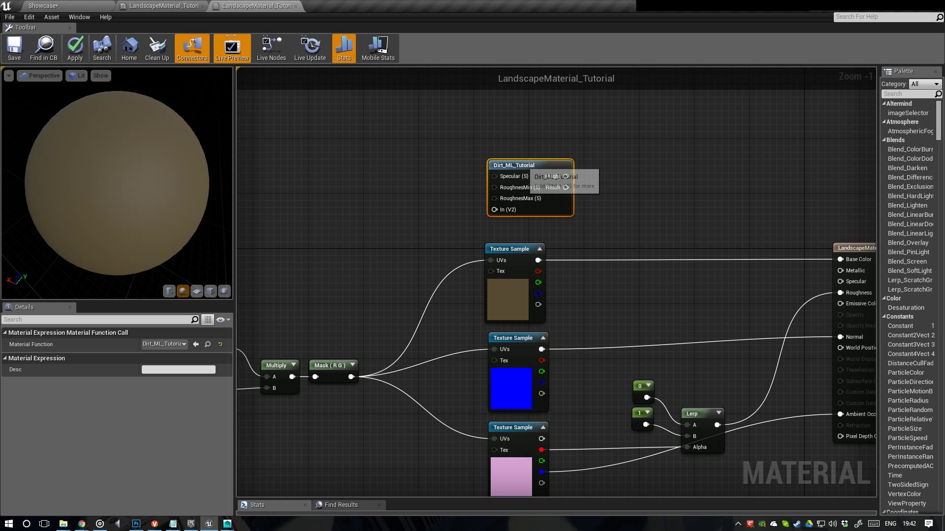
double_click(521, 165)
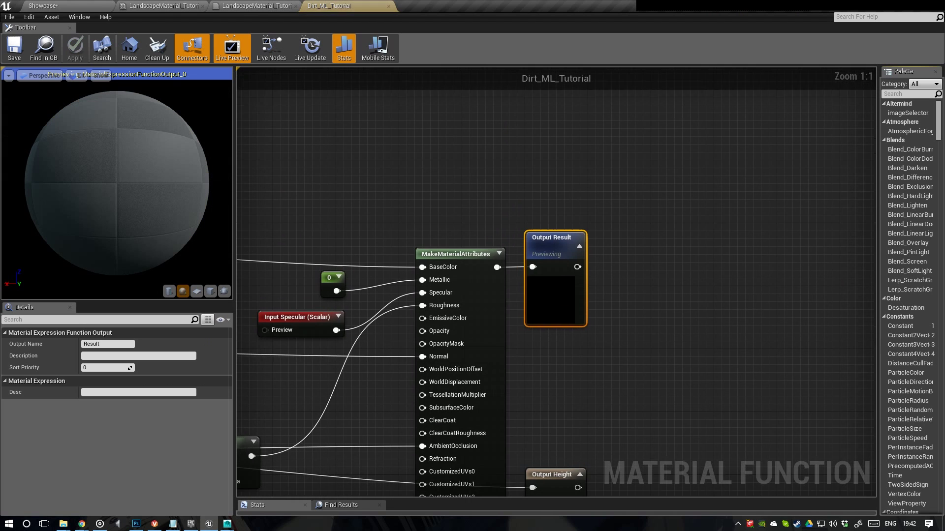
scroll(595, 271, "up", 5)
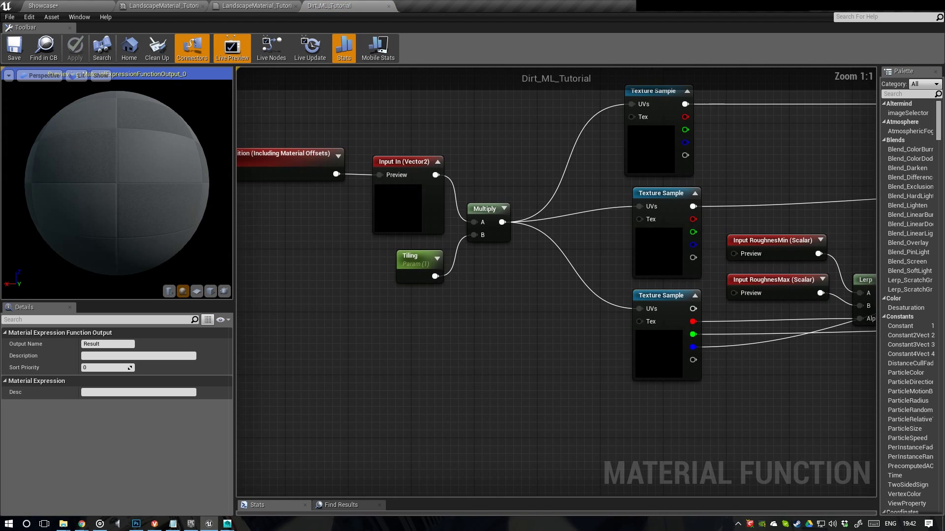
- Paste a copy of the RoughnesMin scalar input below the Tiling parameter, name it Tiling and set its preview X value to 1.0
left_click(419, 258)
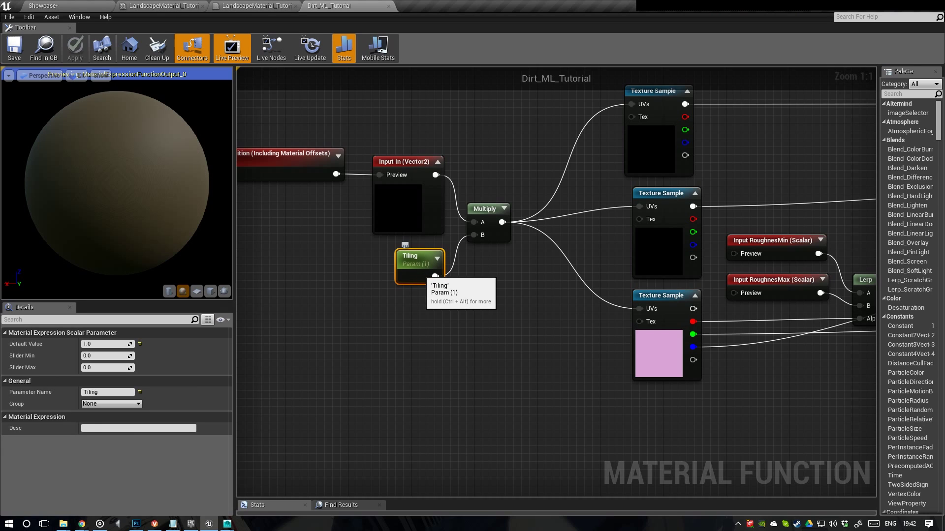
left_click(435, 322)
key("ctrl+v")
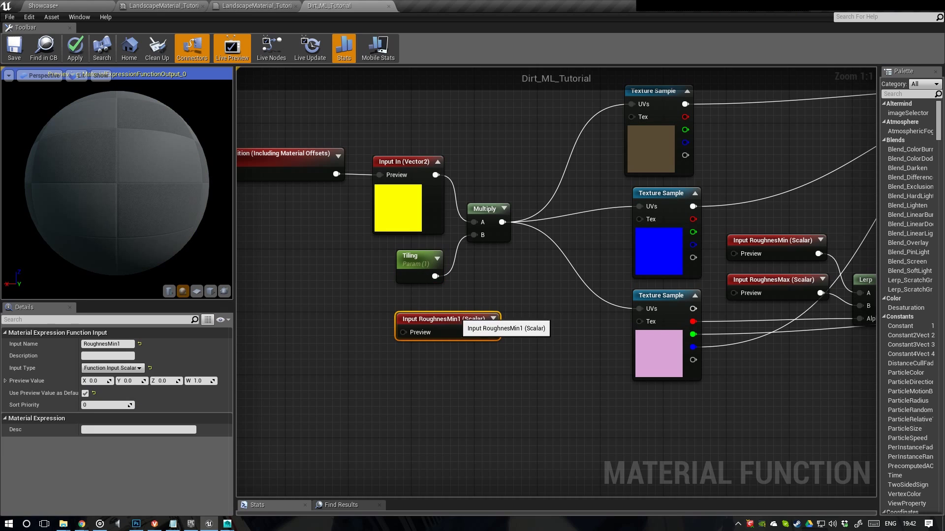
left_click_drag(458, 316, 405, 301)
left_click(127, 344)
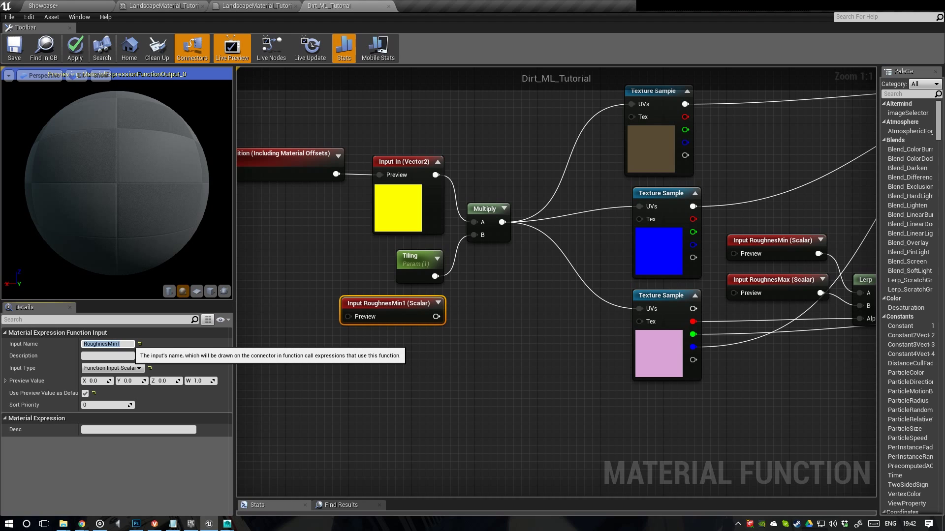
type("Tiling")
key("Return")
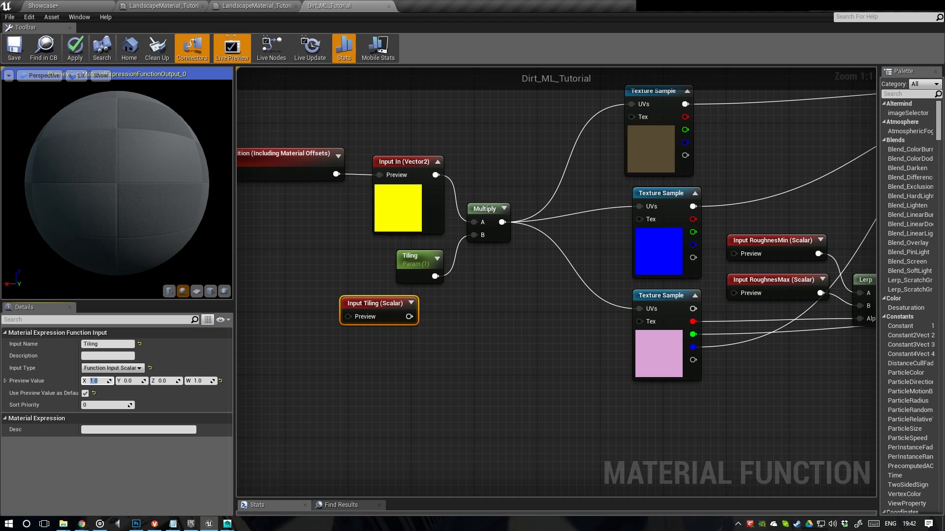
left_click(760, 281)
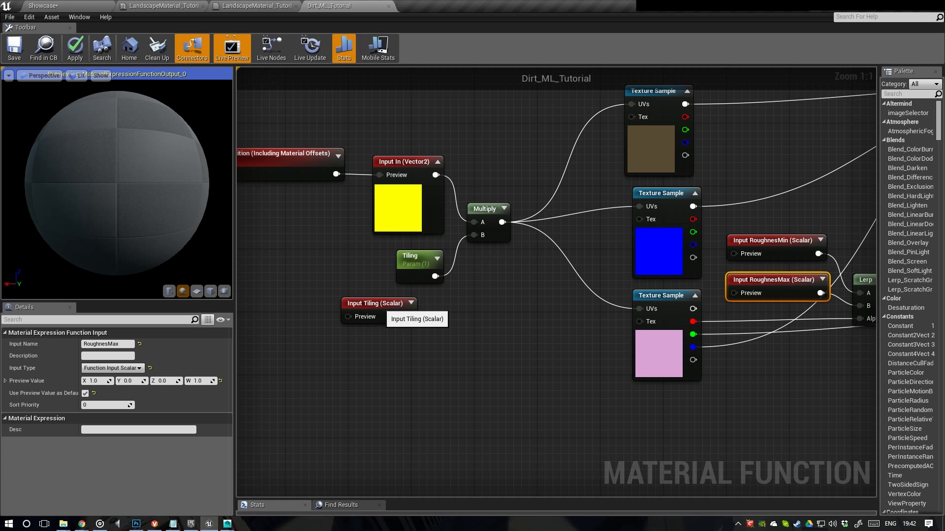
left_click(381, 306)
- Connect the Tiling scalar input to Multiply's B, delete the old Tiling parameter and move the input into its place
right_click_drag(472, 315, 461, 365)
left_click_drag(398, 367, 462, 286)
left_click_drag(354, 308, 408, 326)
key("Delete")
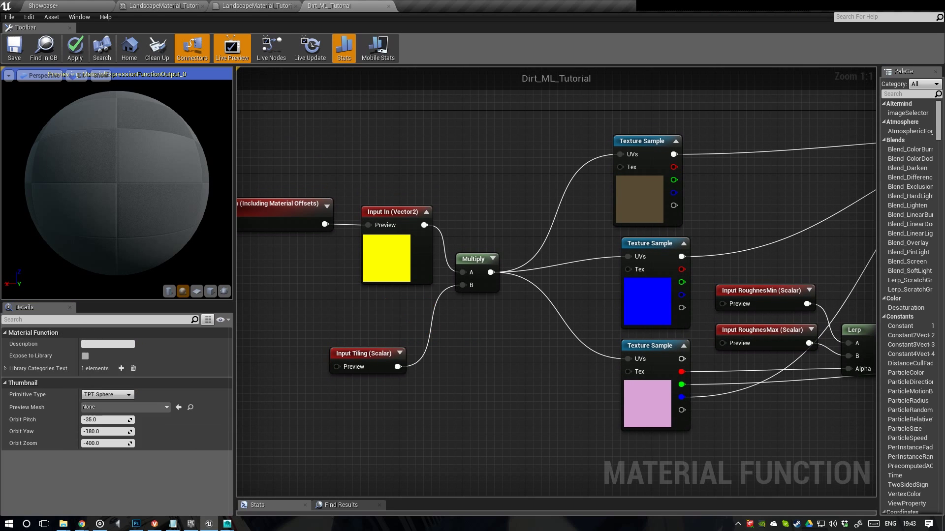
left_click_drag(376, 356, 400, 308)
scroll(429, 321, "down", 2)
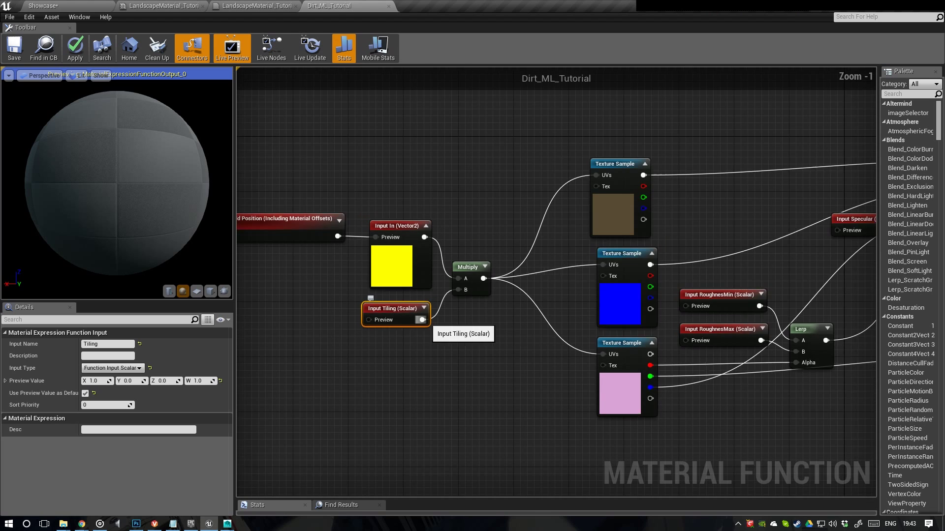
- Rename the In (Vector2) function input feeding Multiply's A as UVs
right_click_drag(543, 332, 571, 346)
scroll(435, 326, "down", 1)
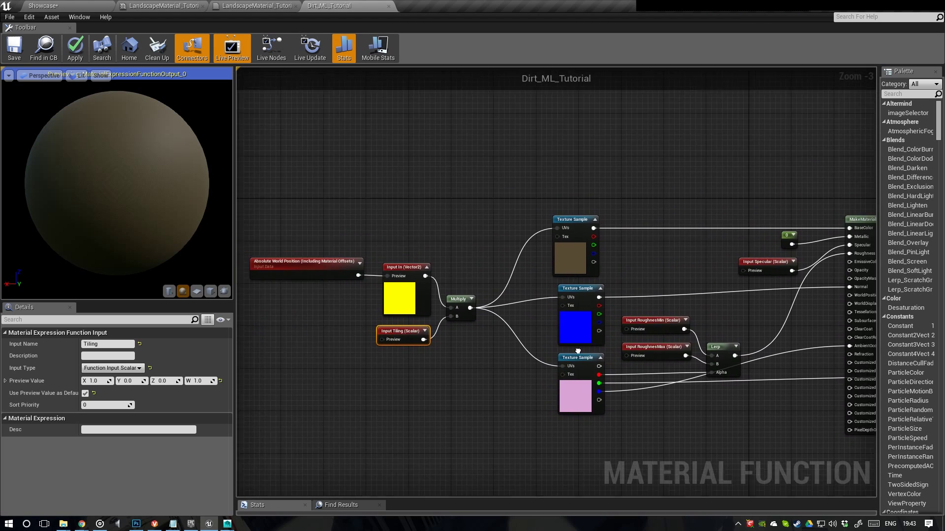
scroll(401, 275, "up", 2)
left_click(410, 264)
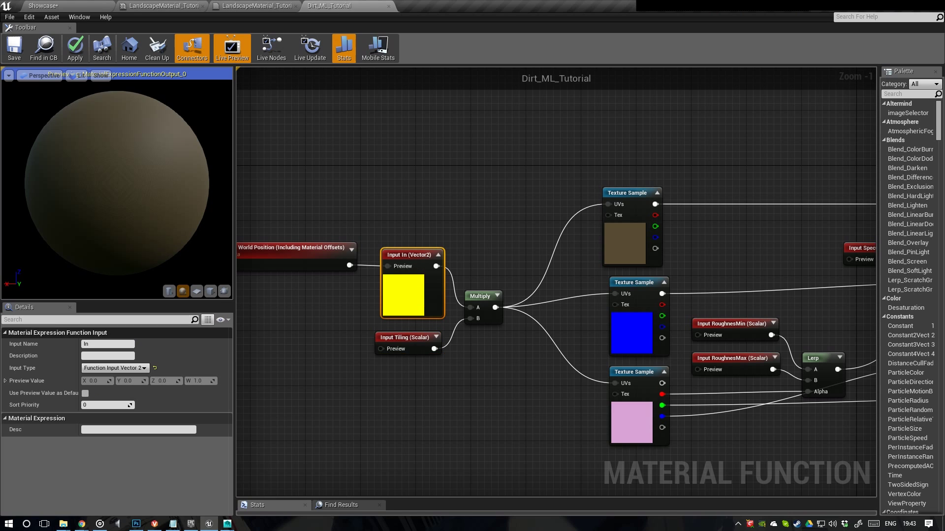
left_click(101, 344)
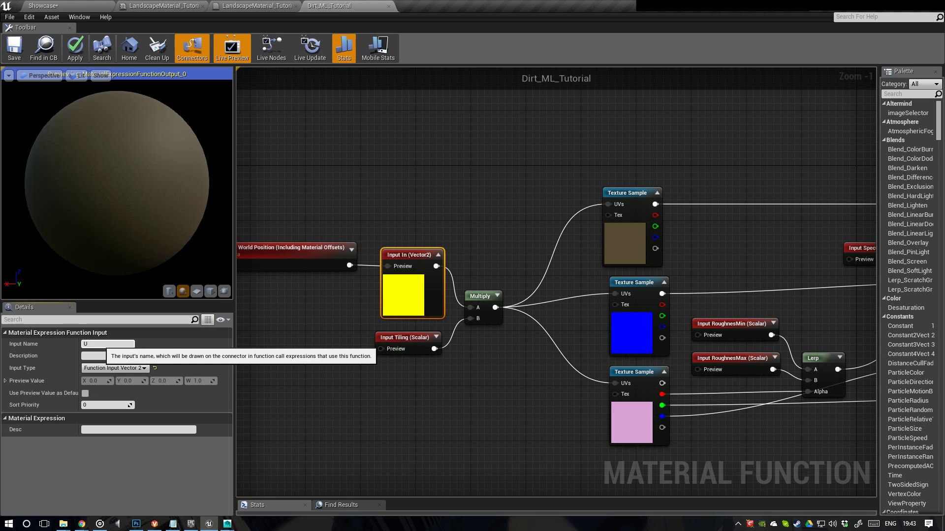
key("Return")
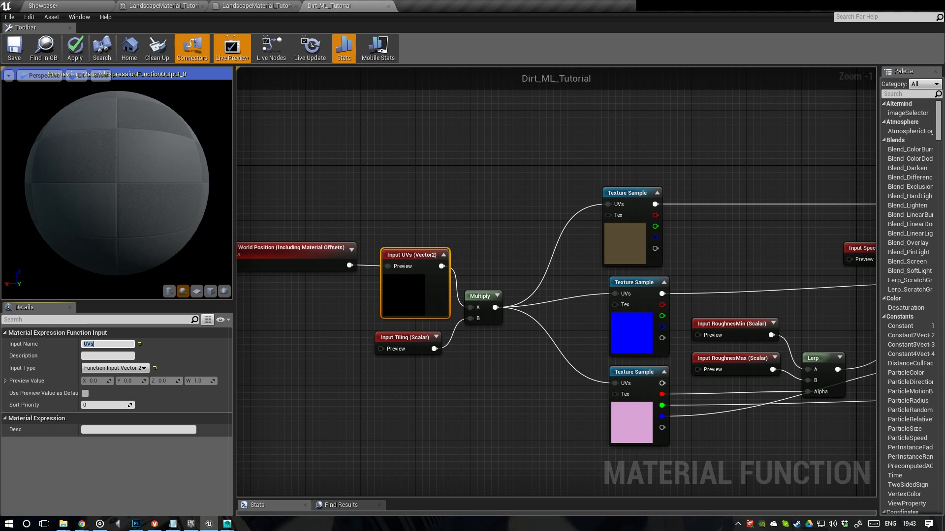
- Save the Dirt_ML_Tutorial function and close its editor
scroll(467, 313, "down", 1)
right_click_drag(561, 315, 467, 313)
scroll(467, 313, "down", 1)
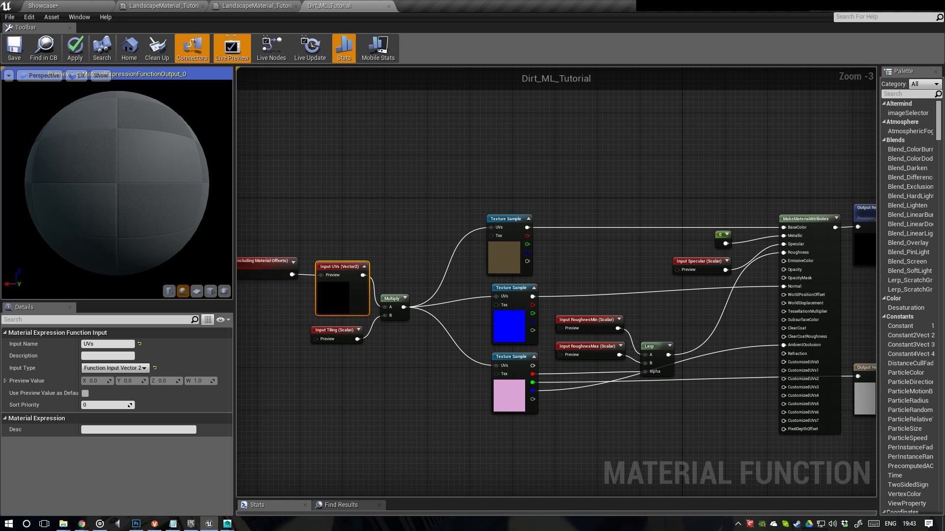
left_click(14, 49)
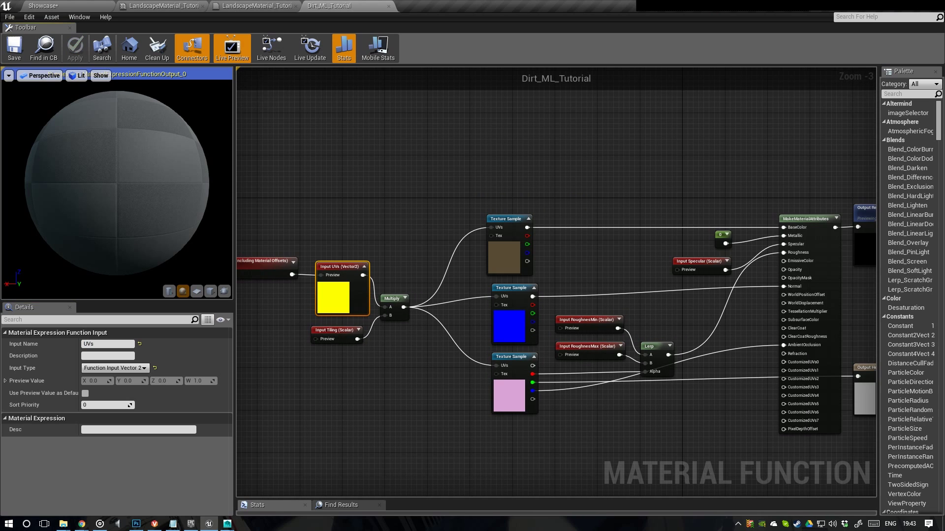
left_click(389, 5)
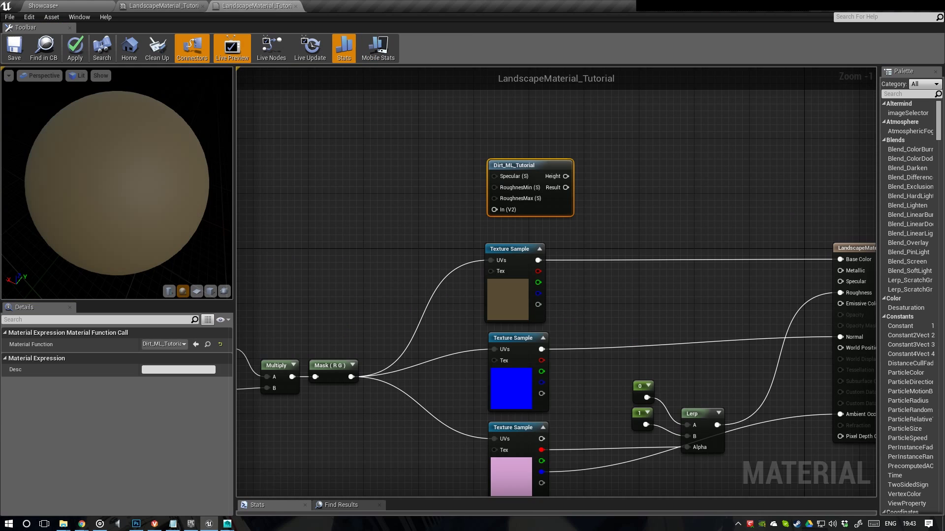
- Delete the outdated Dirt_ML_Tutorial node from LandscapeMaterial_Tutorial and insert the function again from the MaterialLayers_Tutorial folder in its place
scroll(481, 192, "up", 1)
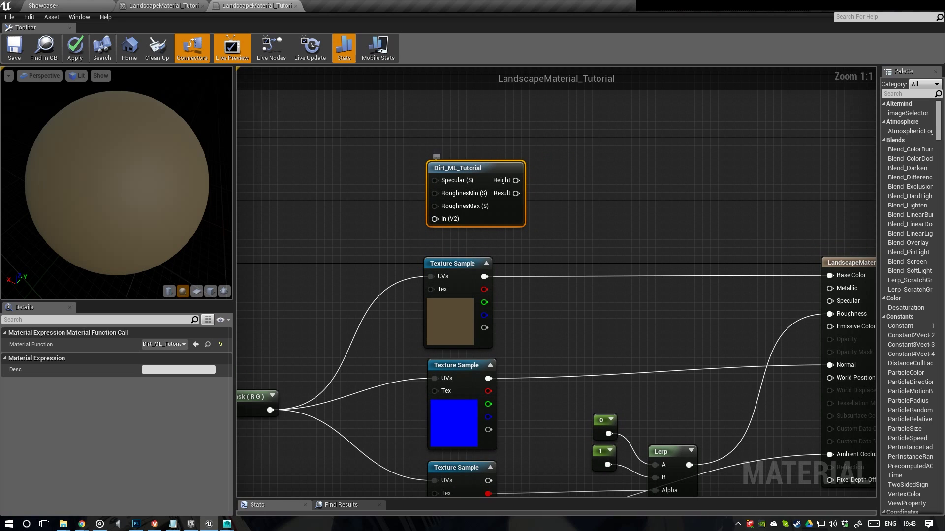
right_click(461, 169)
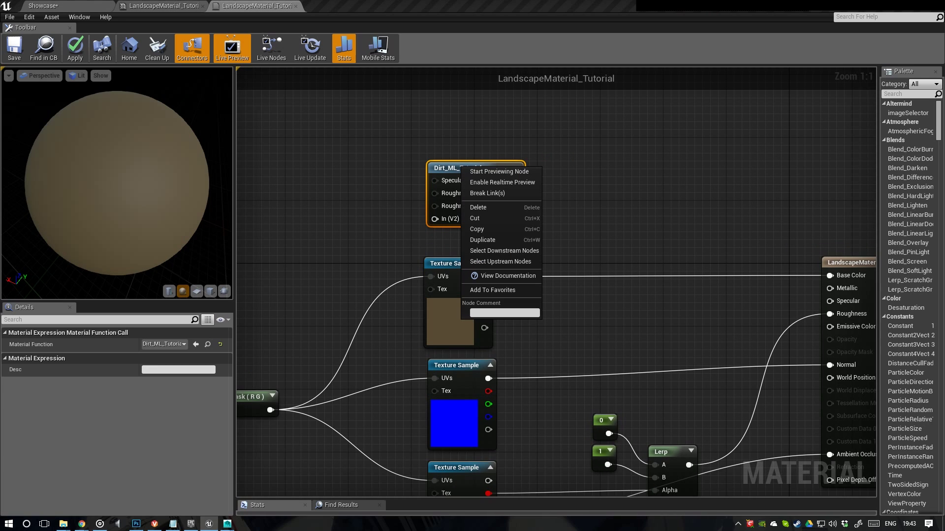
left_click(386, 181)
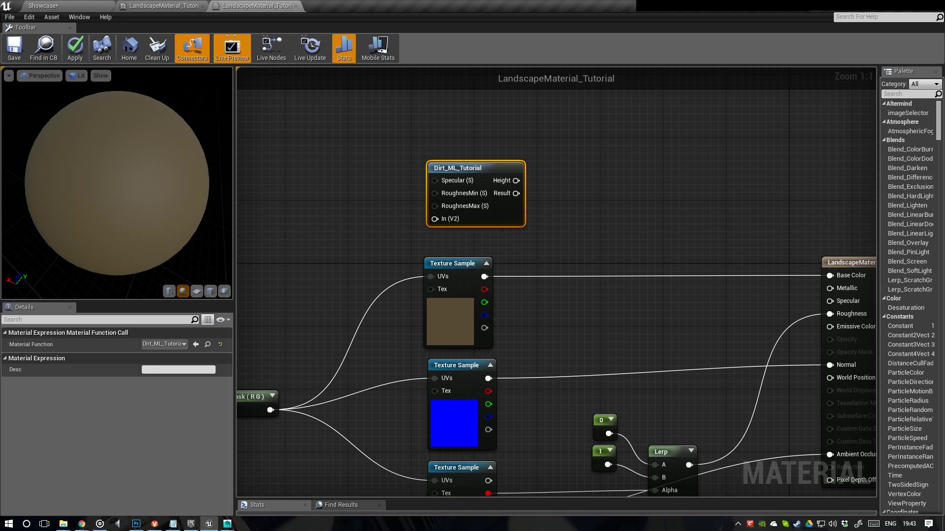
left_click_drag(386, 181, 472, 220)
key("Delete")
left_click(60, 6)
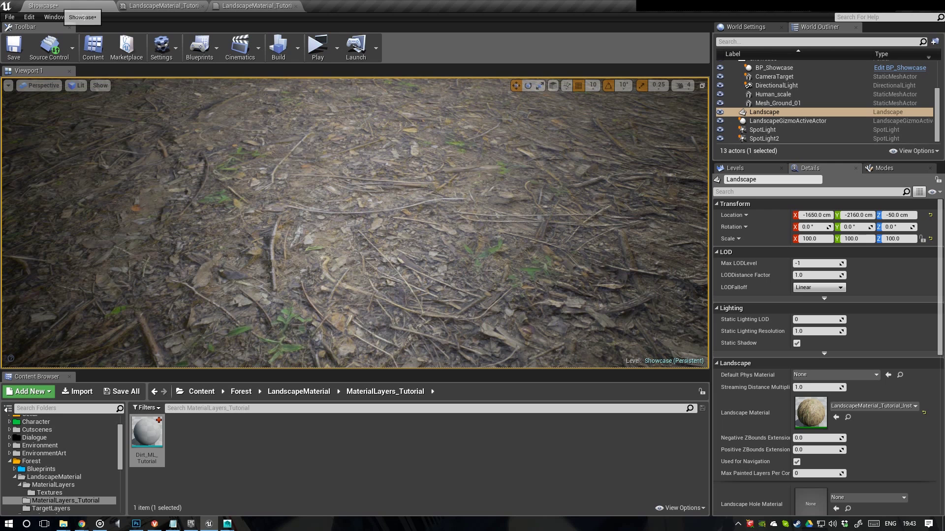
left_click_drag(147, 433, 484, 166)
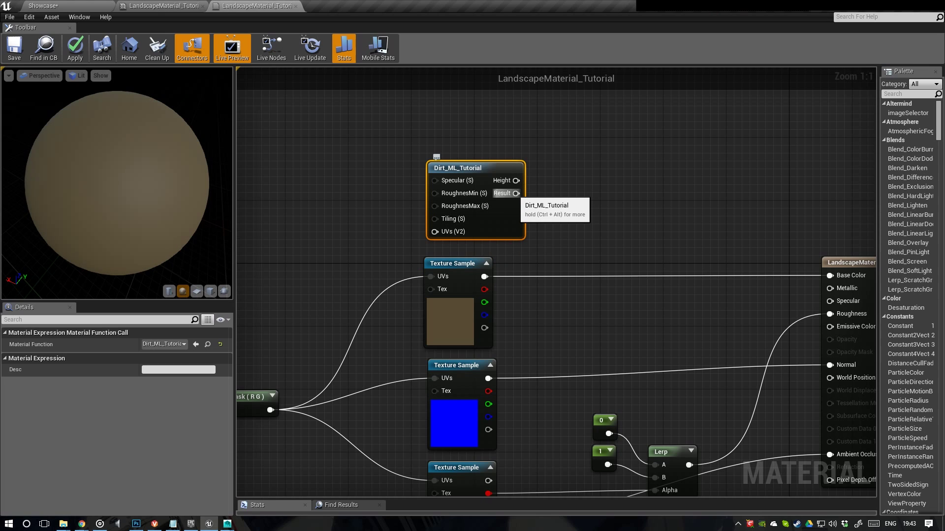
- Connect Multiply's output to the UVs input of Dirt_ML_Tutorial and move the Mask (R G) node farther from Multiply
right_click_drag(523, 230, 615, 214)
scroll(550, 202, "down", 2)
scroll(546, 179, "up", 1)
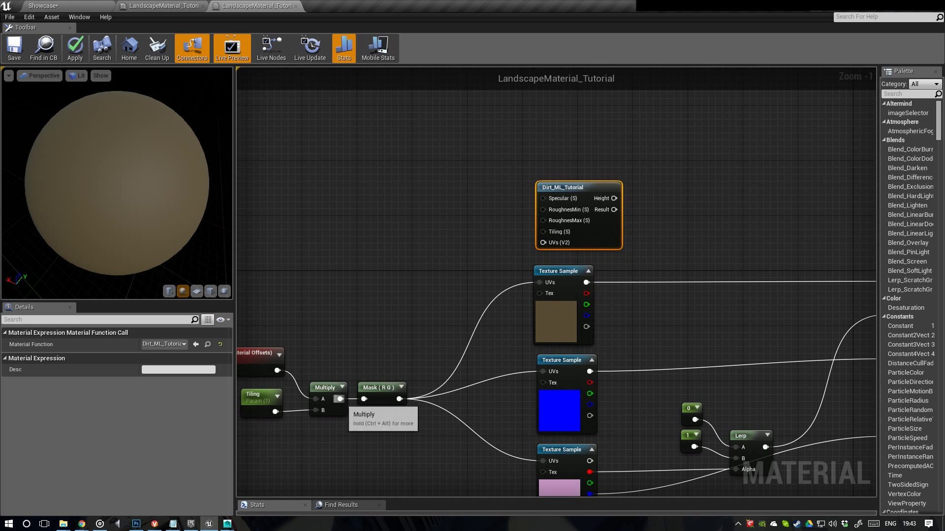
left_click_drag(399, 399, 546, 244)
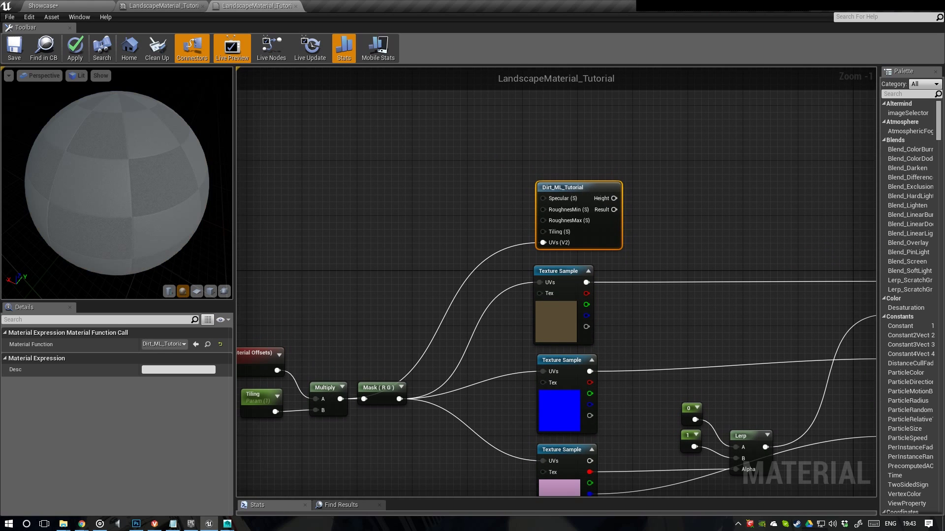
right_click_drag(521, 276, 503, 215)
left_click_drag(366, 326, 427, 339)
right_click_drag(482, 253, 457, 339)
scroll(508, 240, "up", 1)
right_click_drag(508, 240, 518, 275)
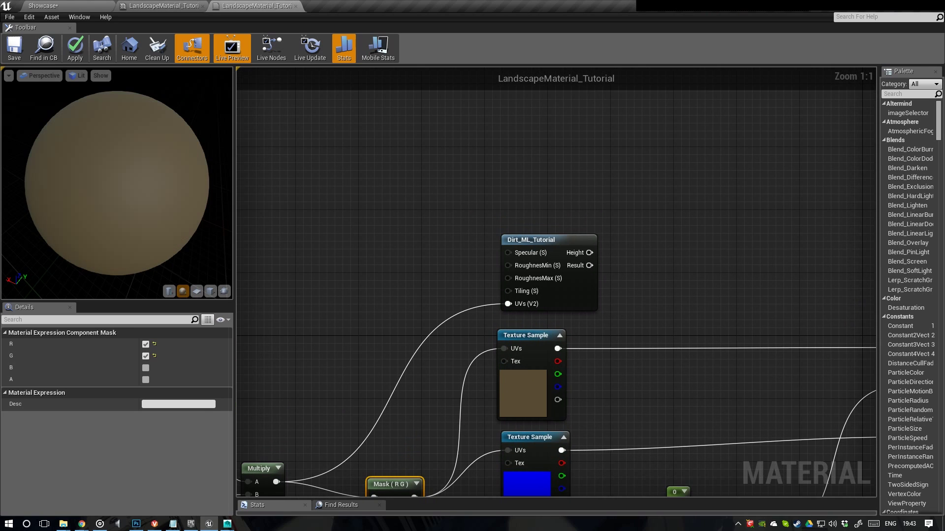
- Add a constant beside Dirt_ML_Tutorial, convert it to a scalar parameter named Specular and set its default value to 0.5
left_click(444, 225)
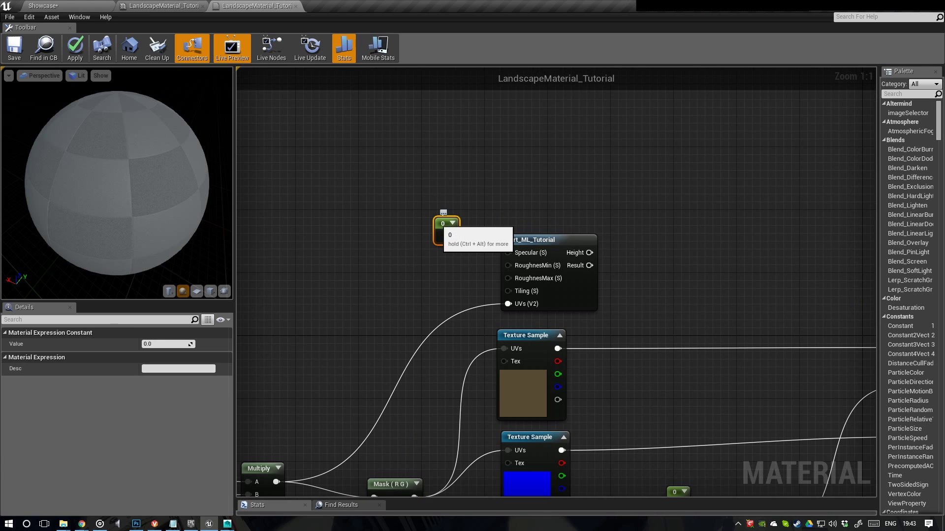
right_click(444, 224)
left_click(470, 224)
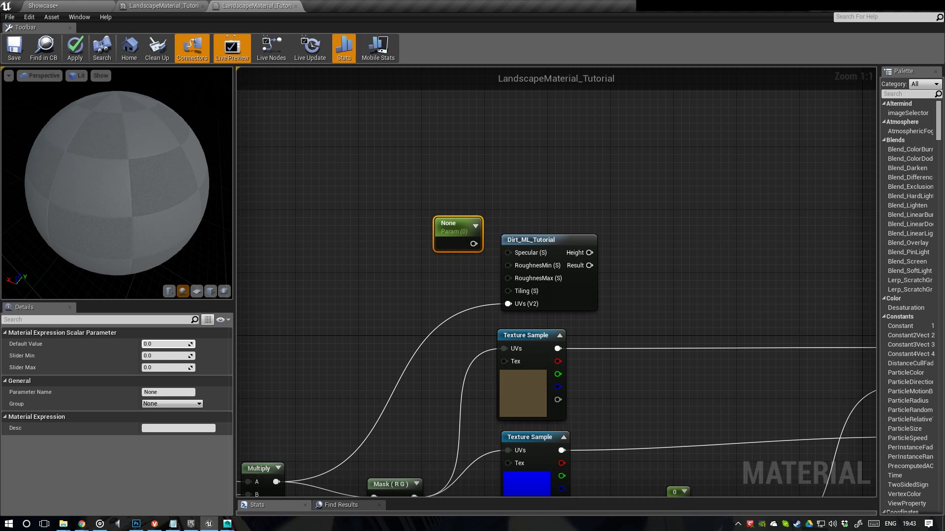
left_click(167, 392)
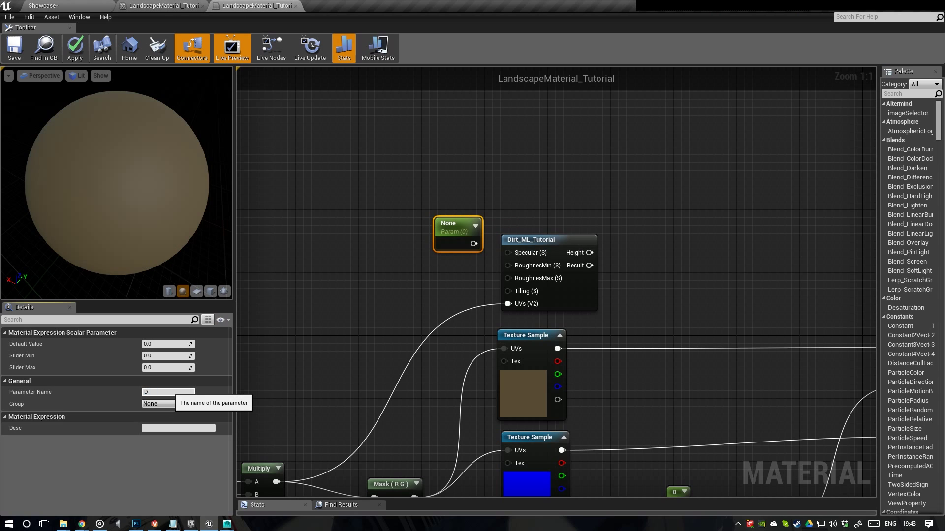
type("Specular")
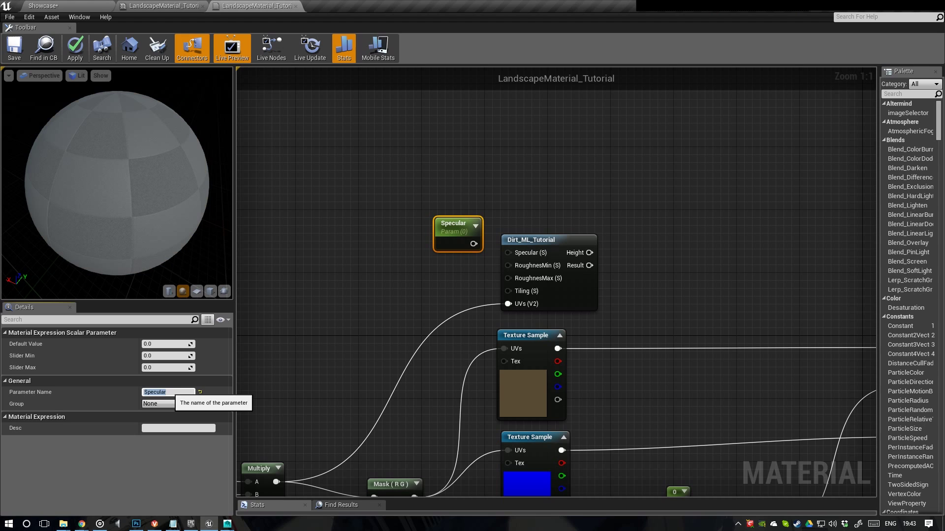
key("Return")
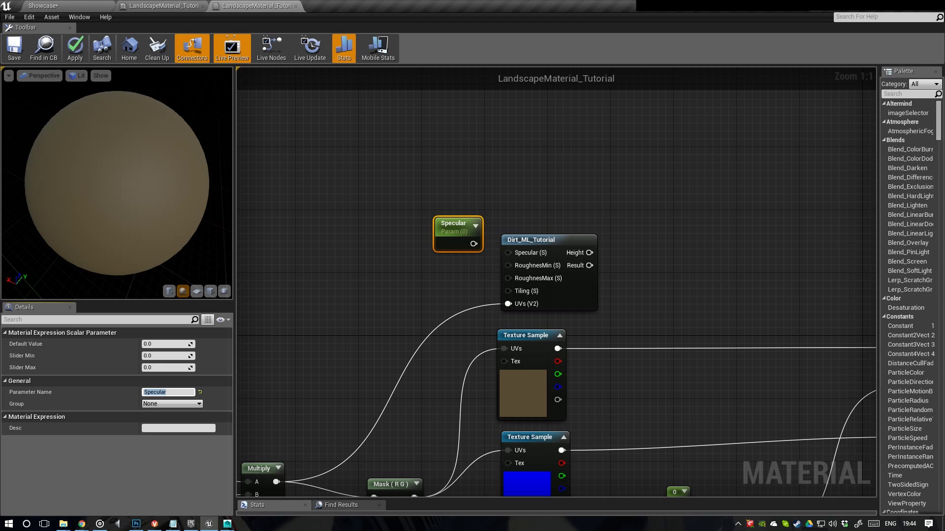
left_click(168, 344)
type(".5")
key("Return")
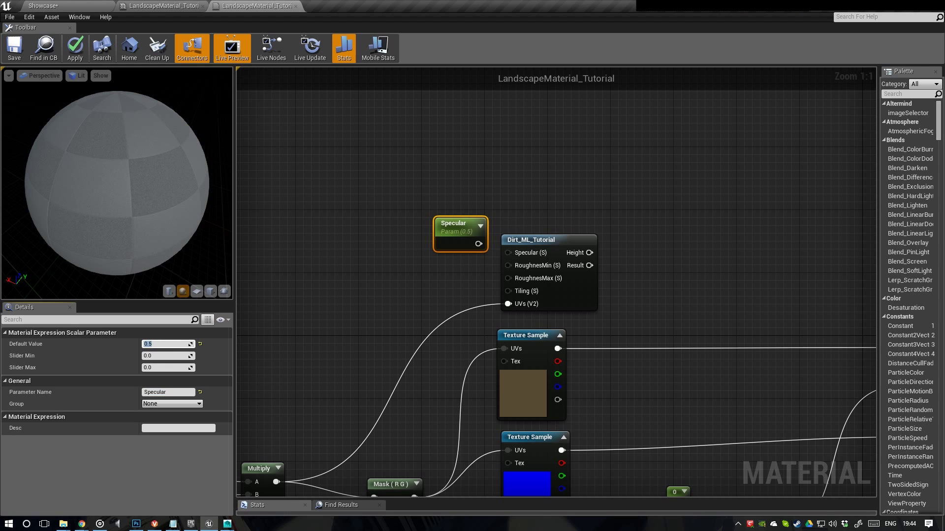
- Connect the Specular parameter to Dirt_ML_Tutorial's Specular input with some spacing, and duplicate the parameter just below it
left_click_drag(478, 243, 507, 252)
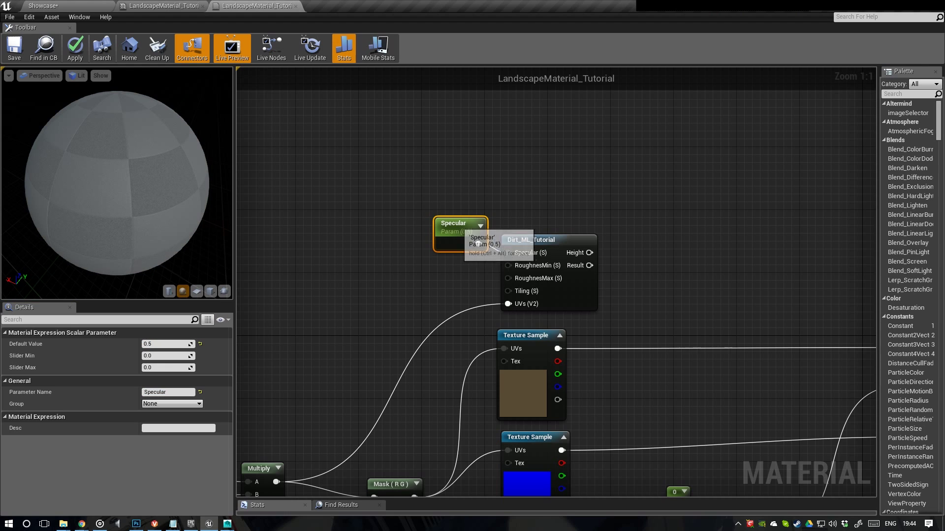
left_click_drag(465, 228, 422, 214)
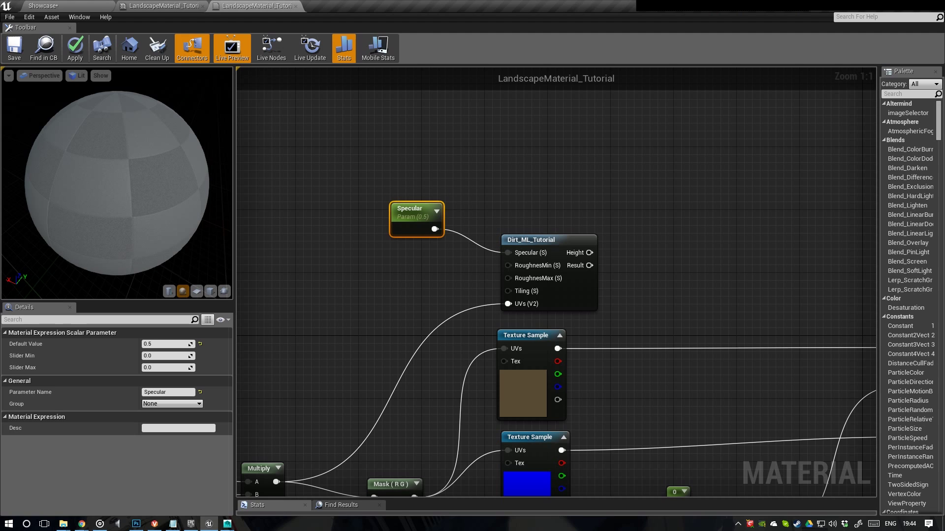
key("ctrl+w")
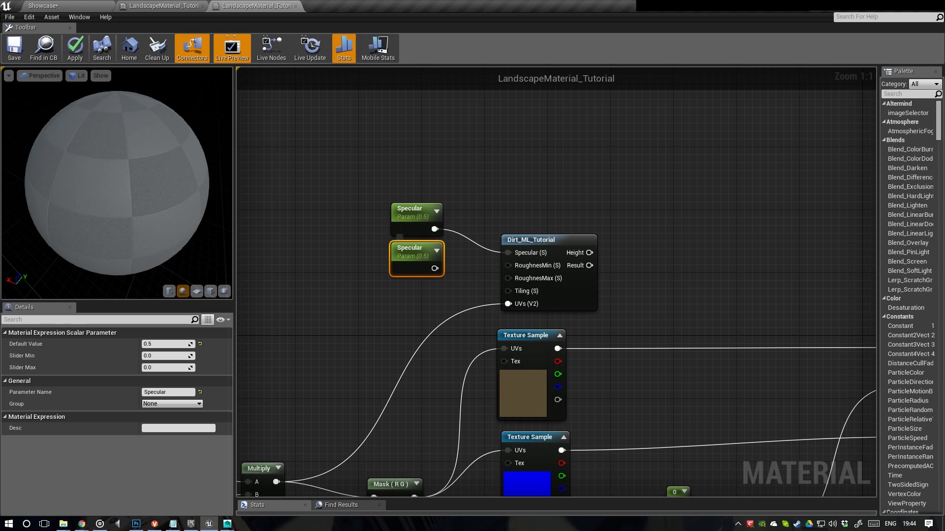
left_click(155, 343)
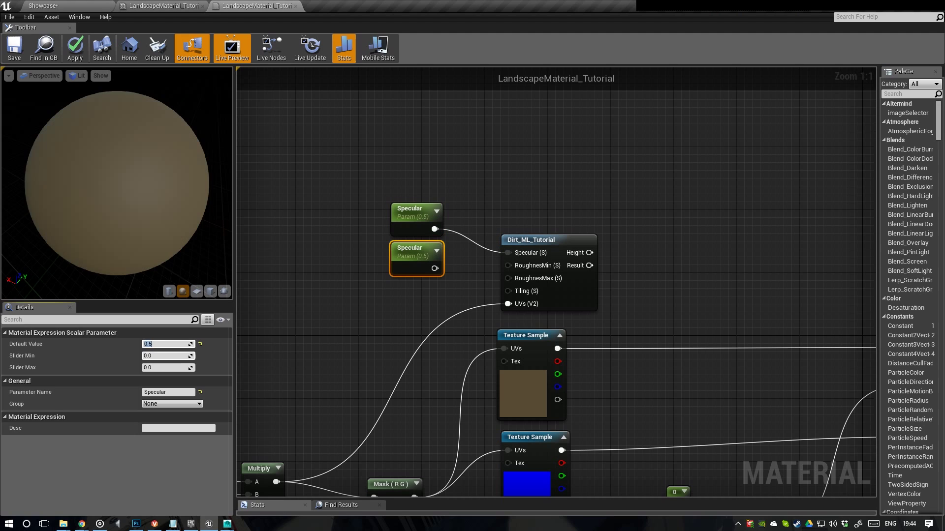
type("0")
key("Return")
left_click(172, 392)
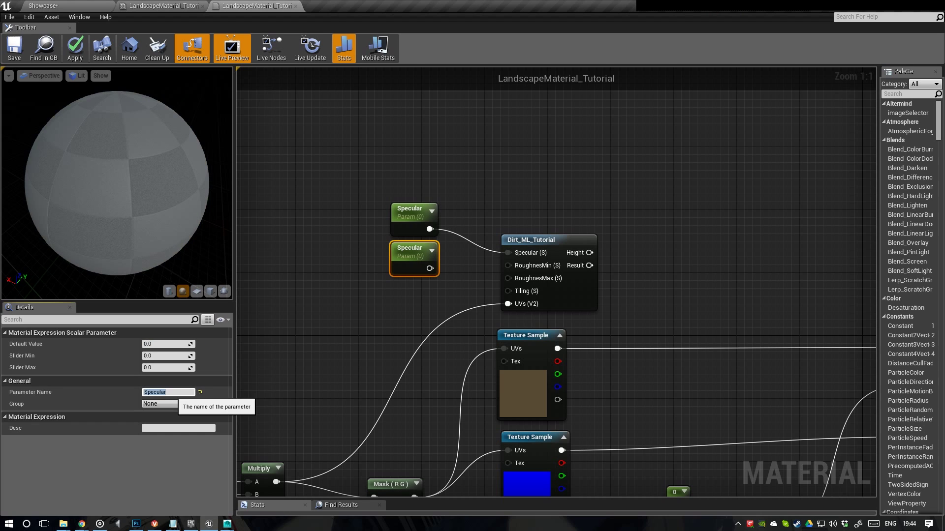
key("ctrl+z")
key("ctrl+z")
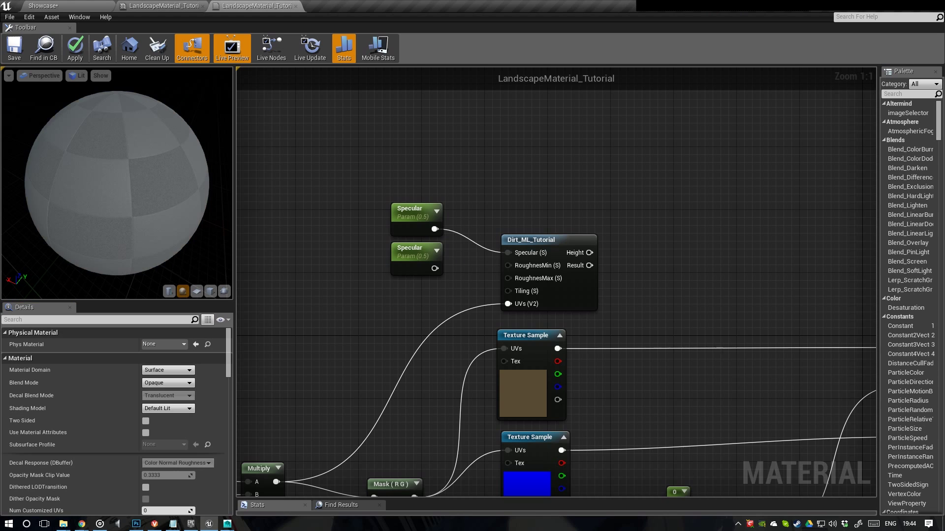
left_click_drag(374, 294, 424, 262)
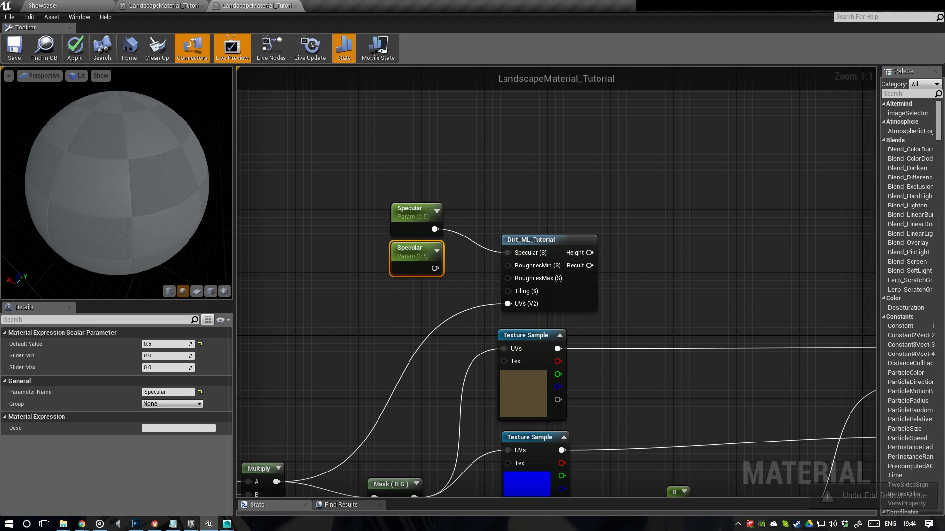
type("0")
key("Return")
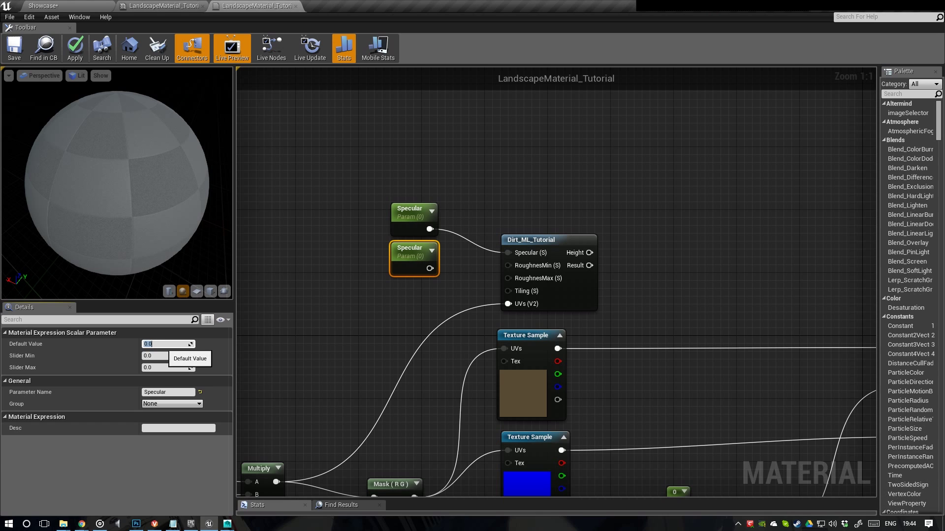
key("ctrl+z")
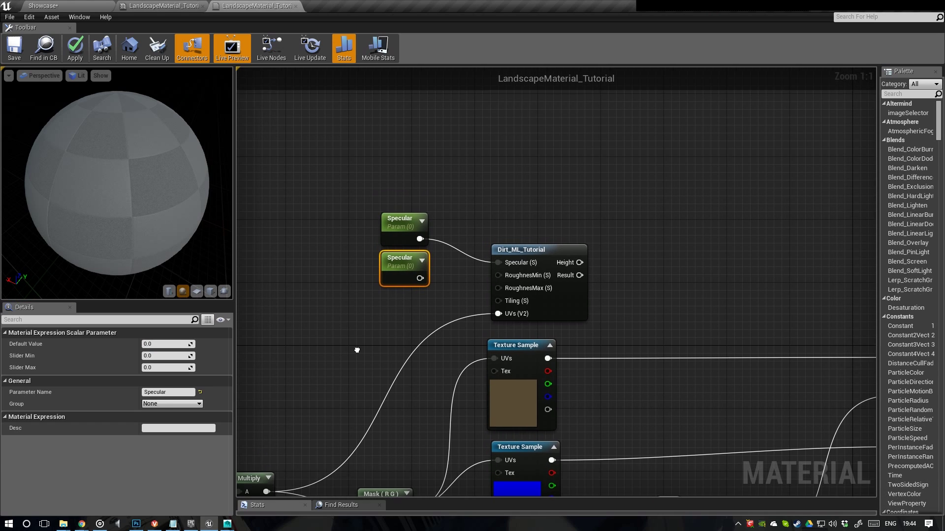
- Rename the duplicated, unconnected Specular parameter as RoughnessMin
left_click_drag(355, 280, 416, 283)
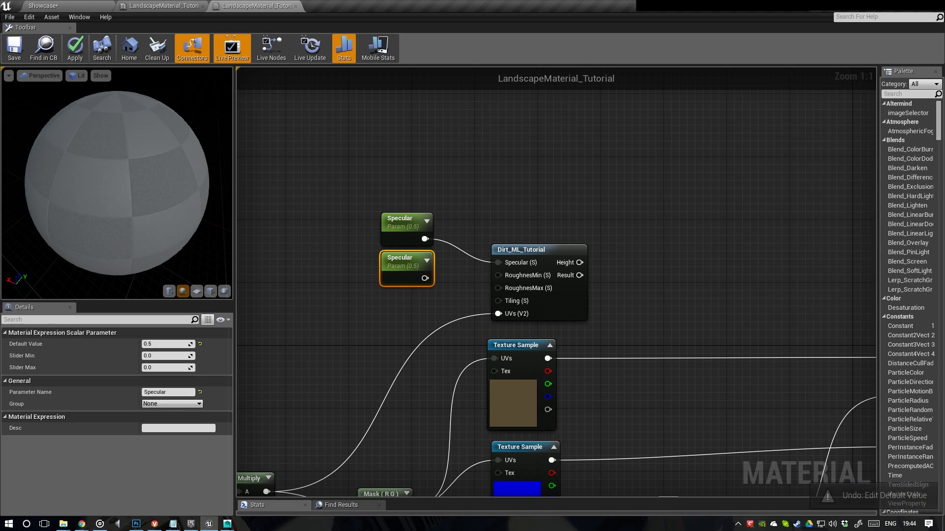
left_click(167, 392)
type("R")
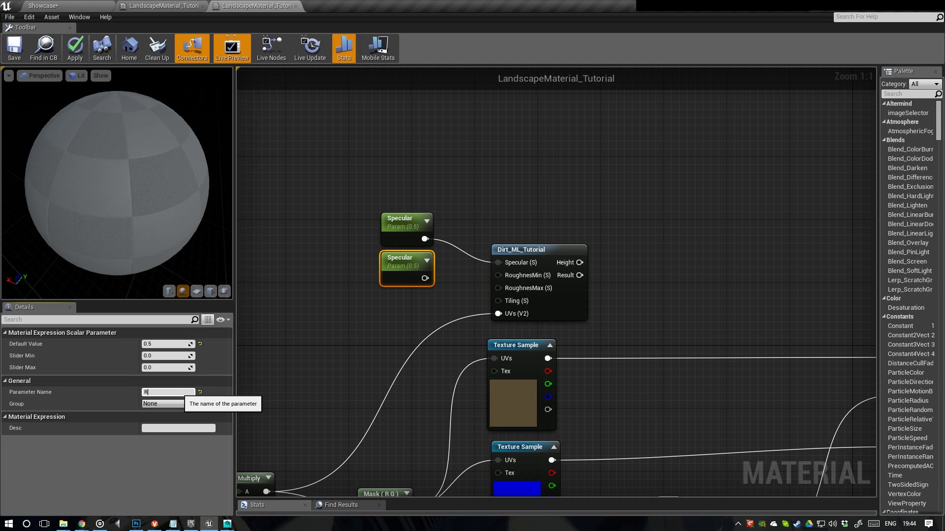
type("oughnessMin")
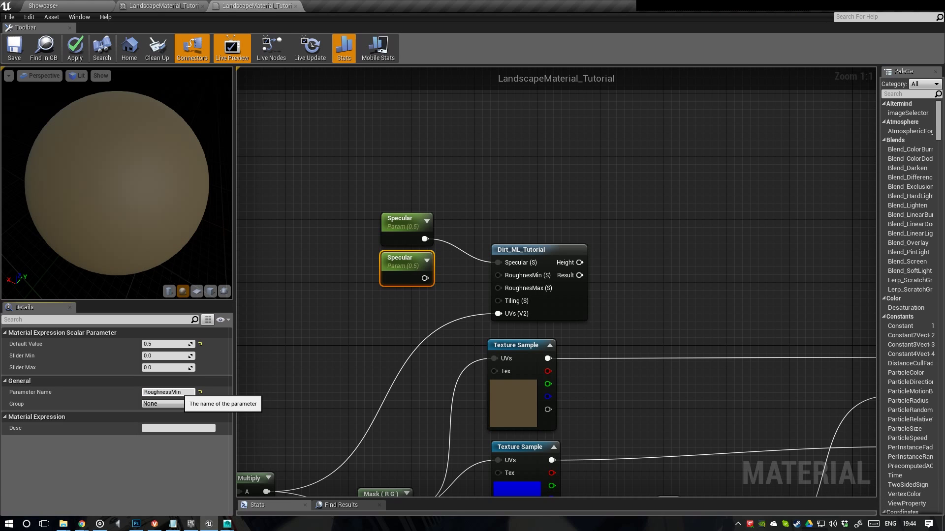
key("Return")
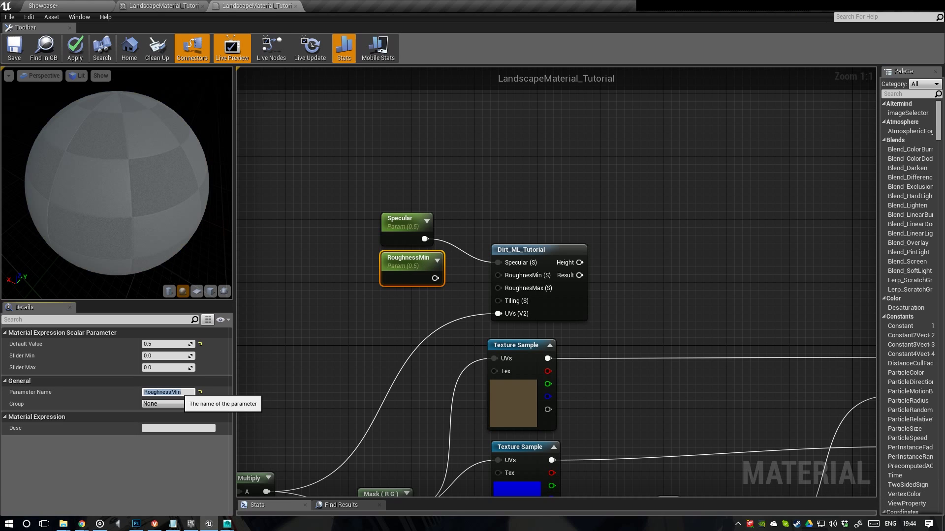
right_click_drag(413, 352, 395, 356)
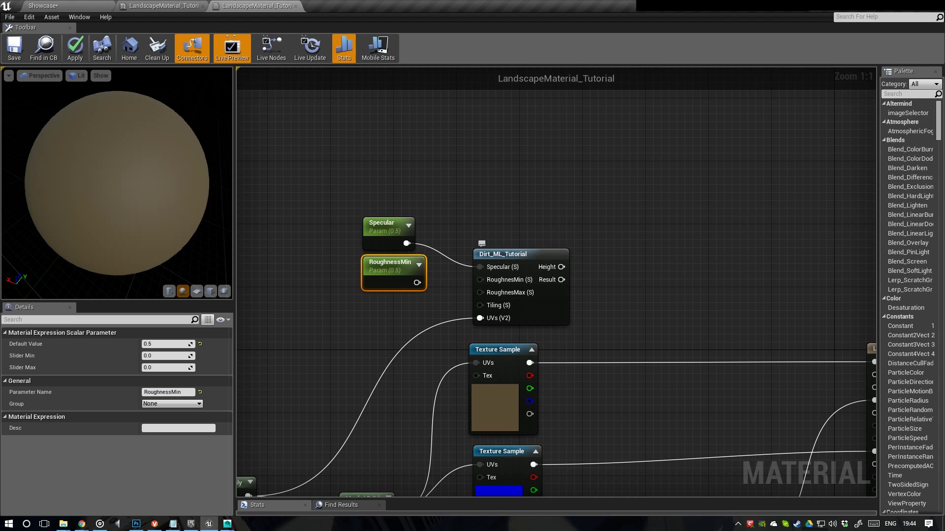
- Set the RoughnessMin parameter's default value to 0 and connect it to Dirt_ML_Tutorial's RoughnesMin input
right_click_drag(390, 299, 426, 297)
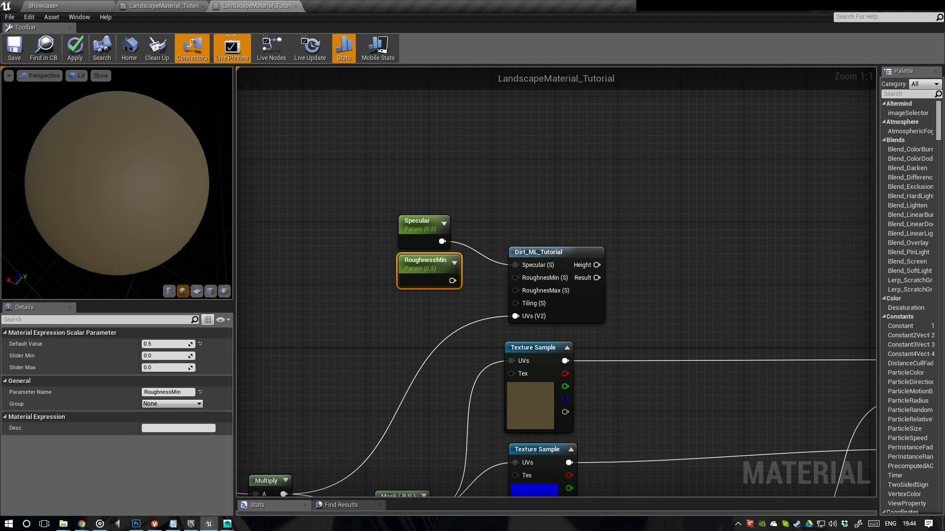
type("0")
key("Return")
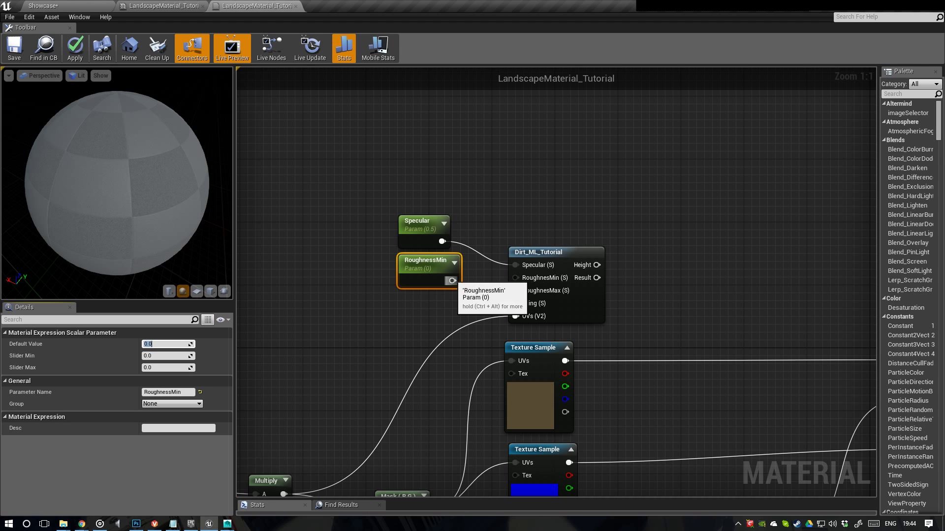
left_click_drag(452, 280, 515, 278)
- Move the Specular and RoughnessMin parameters upward together and place a copy of RoughnessMin just below them
left_click_drag(502, 231, 422, 298)
left_click_drag(421, 233, 413, 201)
left_click(419, 272)
left_click(406, 238)
key("ctrl+c")
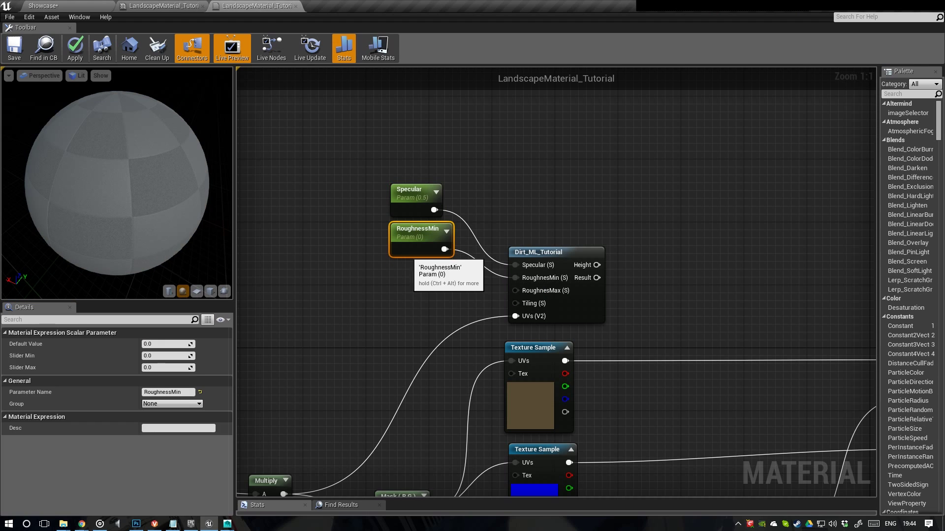
key("ctrl+v")
left_click_drag(433, 287, 411, 272)
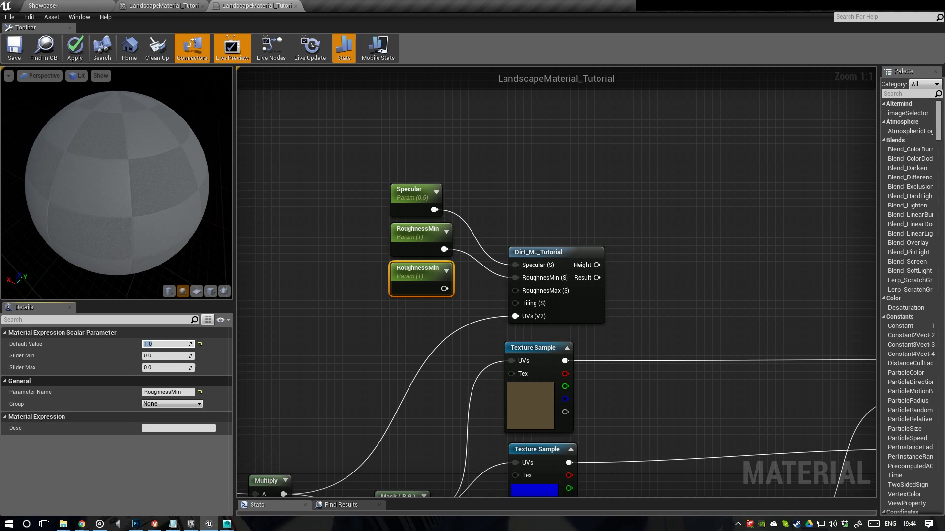
- Undo the last default value edit and rename the unconnected copy of RoughnessMin as RoughnessMax
right_click_drag(394, 374, 388, 381)
key("ctrl+z")
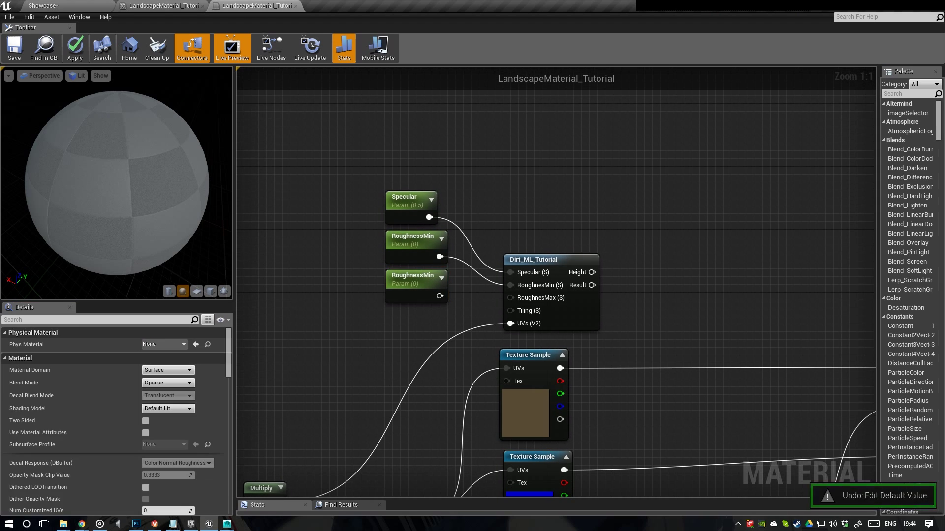
left_click(417, 283)
left_click(163, 392)
left_click(184, 392)
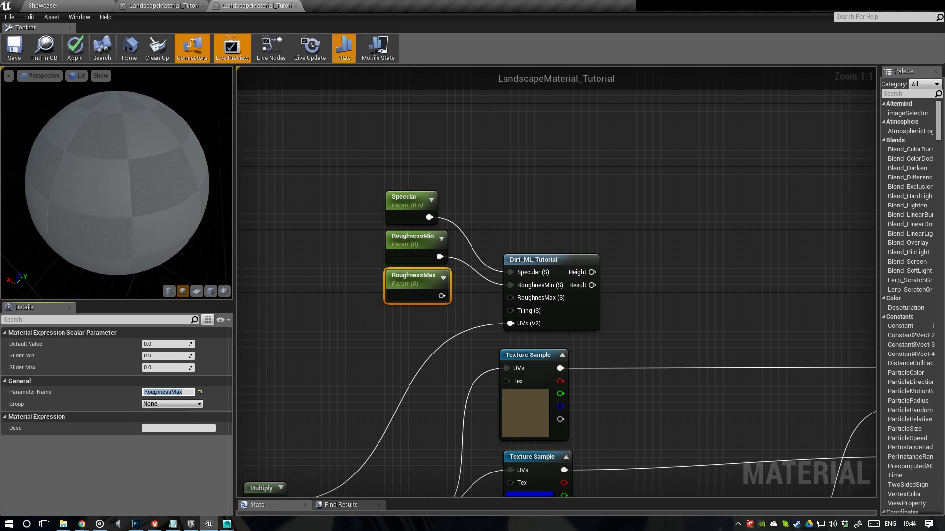
- Set RoughnessMax's default value to 1 and connect it to Dirt_ML_Tutorial's RoughnesMax input
left_click(163, 345)
type("1")
key("Return")
left_click_drag(441, 296, 510, 297)
right_click_drag(401, 316, 392, 299)
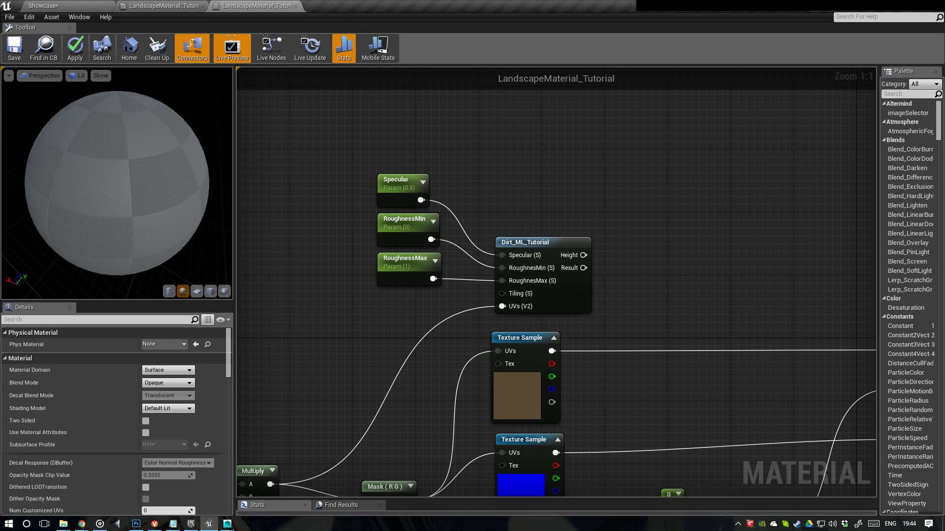
- Paste another RoughnessMin copy just below RoughnessMax, rename it Tiling and assign it to a new group named Dirt
key("ctrl+v")
left_click_drag(409, 311, 406, 299)
left_click(180, 393)
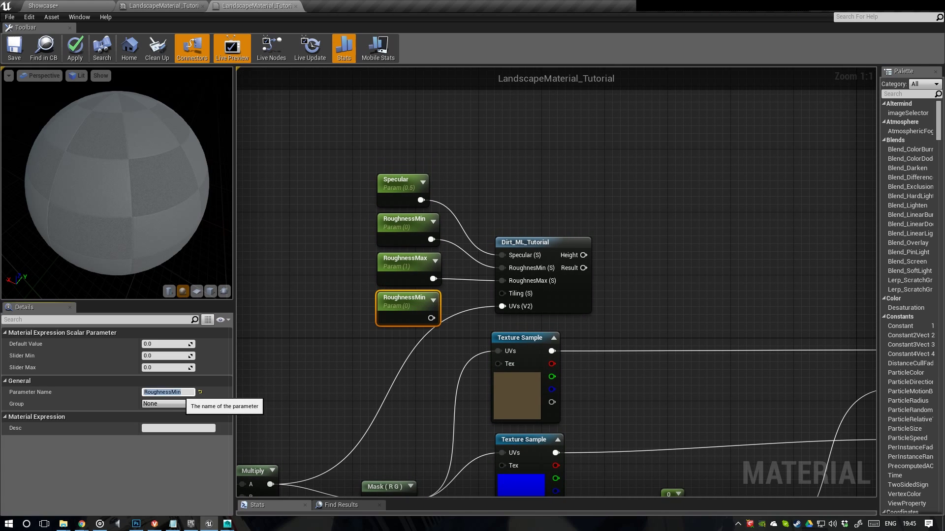
type("Tiling")
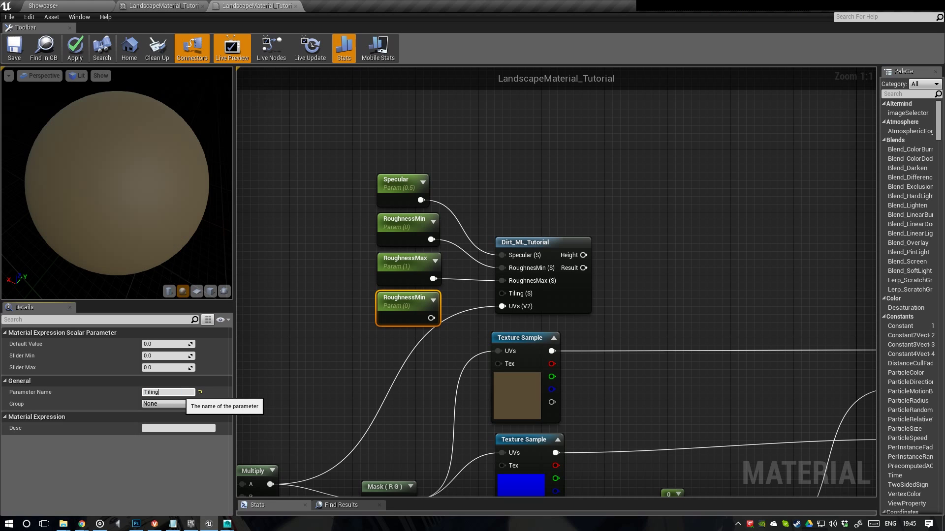
key("Tab")
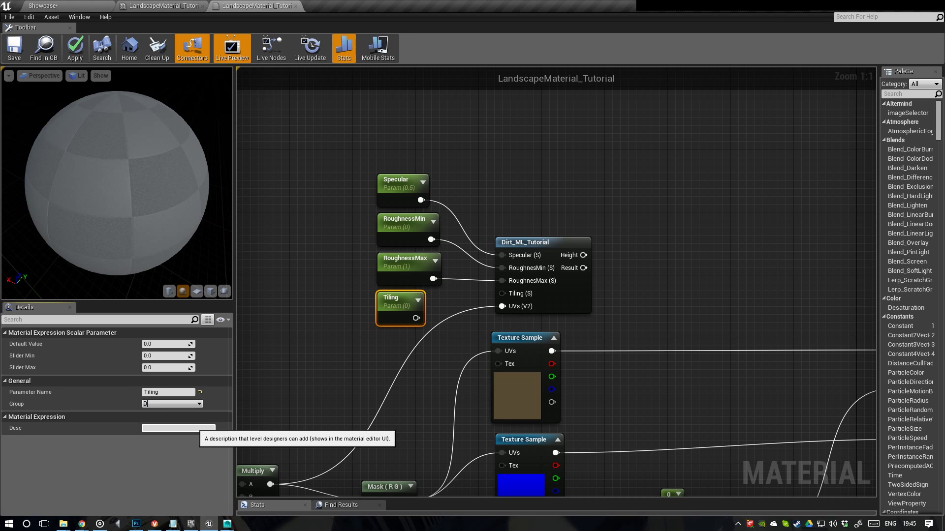
- Assign the Specular, RoughnessMin and RoughnessMax parameters together to the Dirt group
right_click_drag(517, 306, 609, 232)
scroll(608, 232, "down", 2)
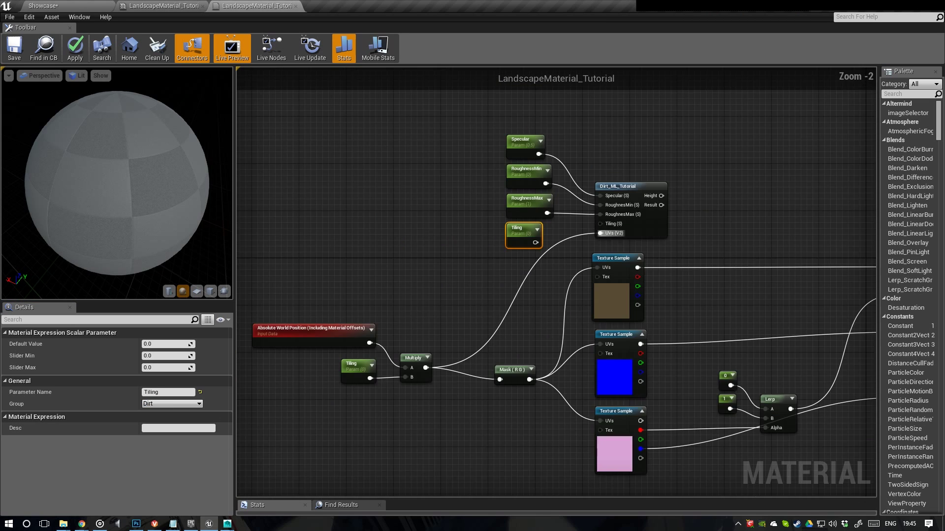
scroll(368, 372, "up", 2)
right_click_drag(491, 291, 365, 478)
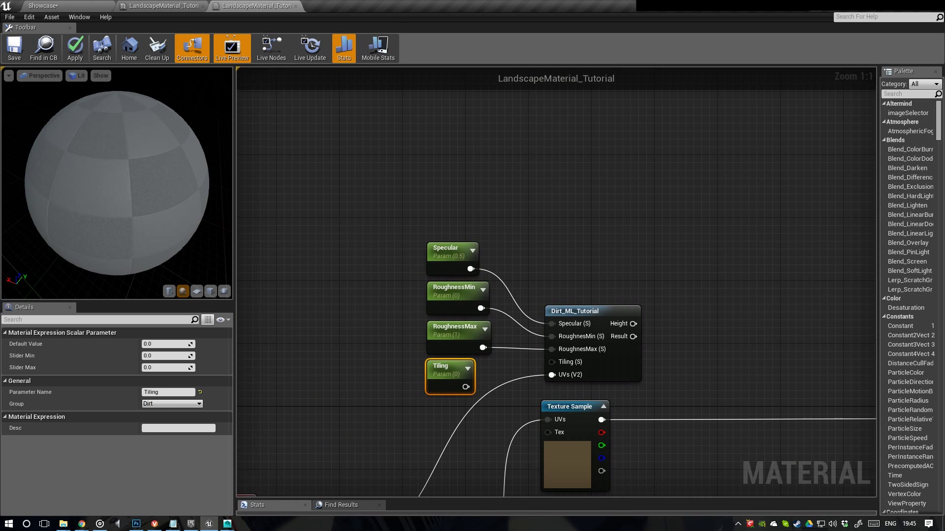
left_click_drag(485, 227, 416, 340)
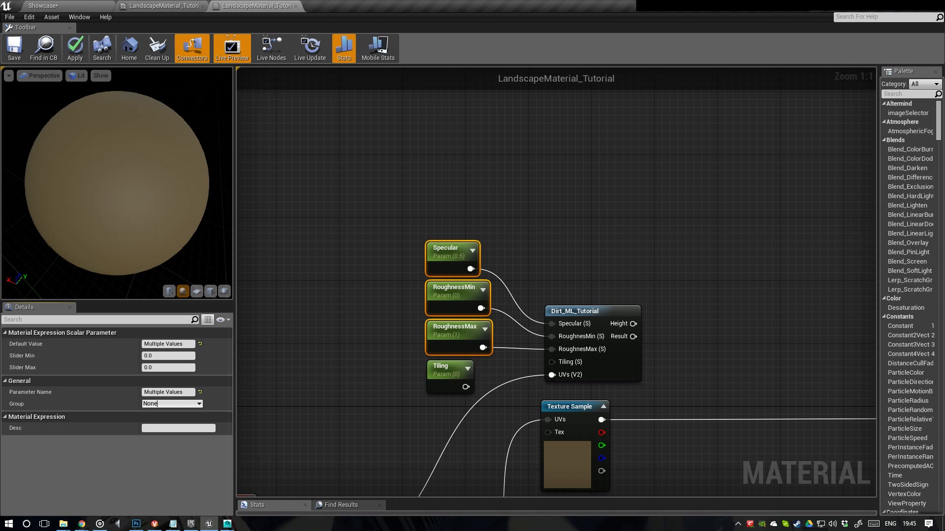
left_click(199, 404)
left_click(163, 419)
- Assign the Tiling parameter that feeds the Multiply node to a group named Main
right_click_drag(374, 403, 538, 179)
left_click(388, 327)
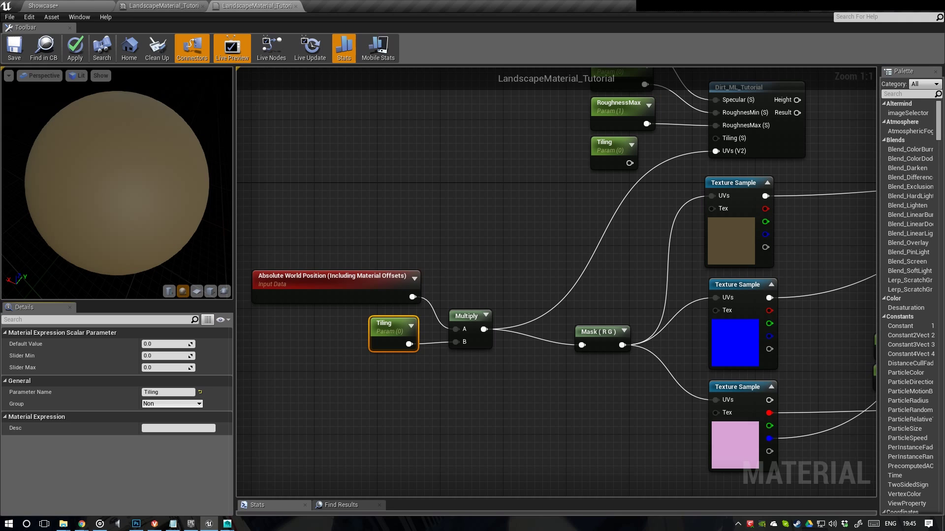
type("Main")
key("Return")
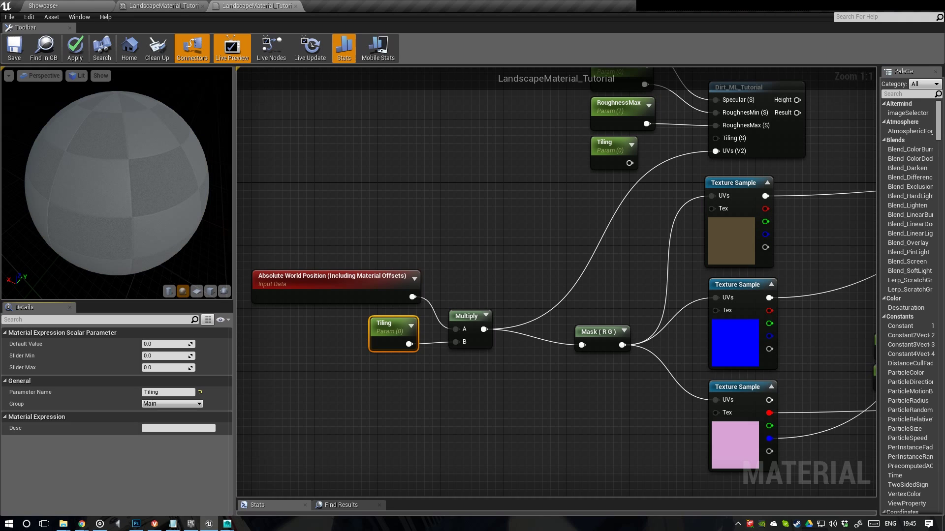
- Set the default value of the Tiling parameter feeding Multiply to 1
right_click_drag(526, 264, 506, 297)
left_click(418, 325)
left_click(370, 355)
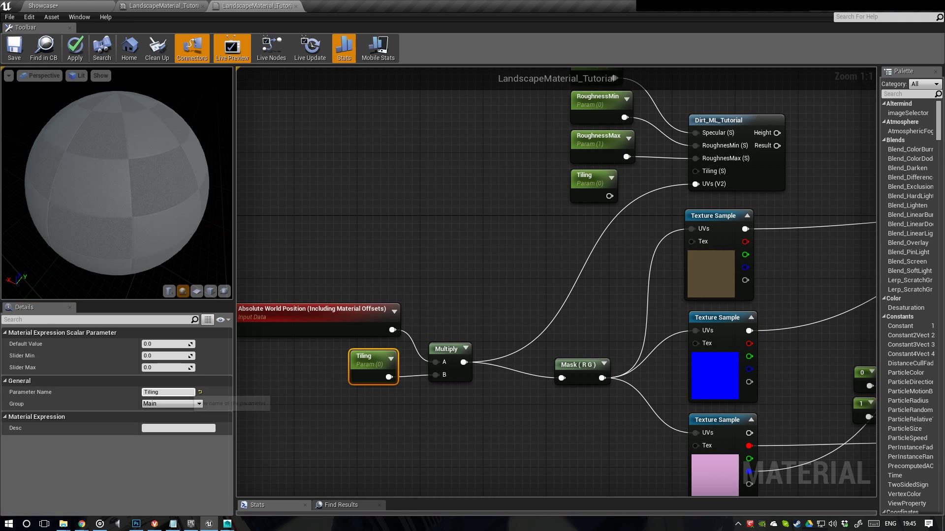
left_click(160, 343)
type("1")
key("Return")
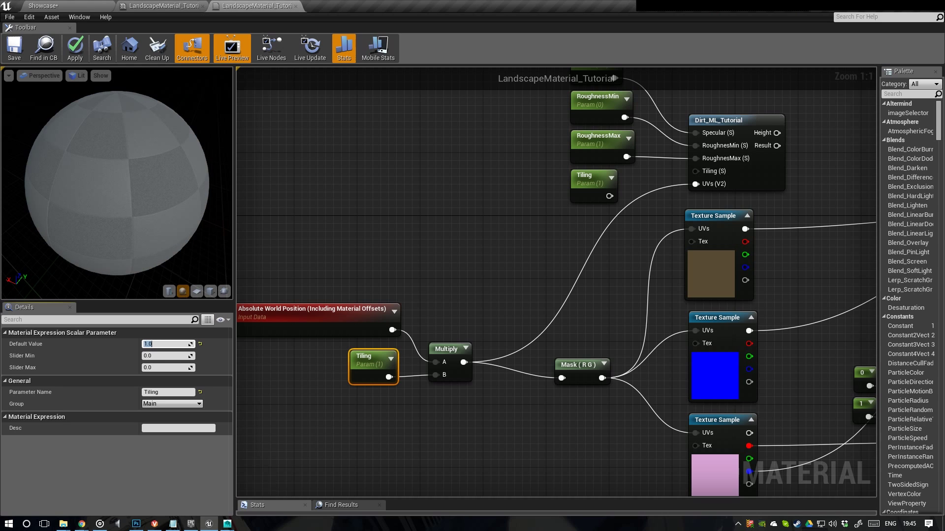
left_click(329, 374)
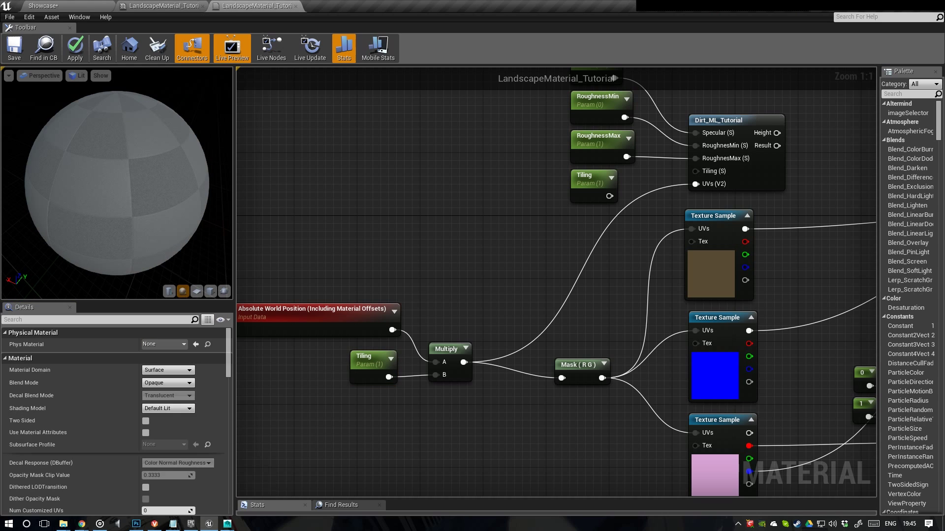
- Rename the unconnected Tiling parameter beside Dirt_ML_Tutorial as TilingDirt
left_click(367, 364)
right_click_drag(473, 265, 338, 360)
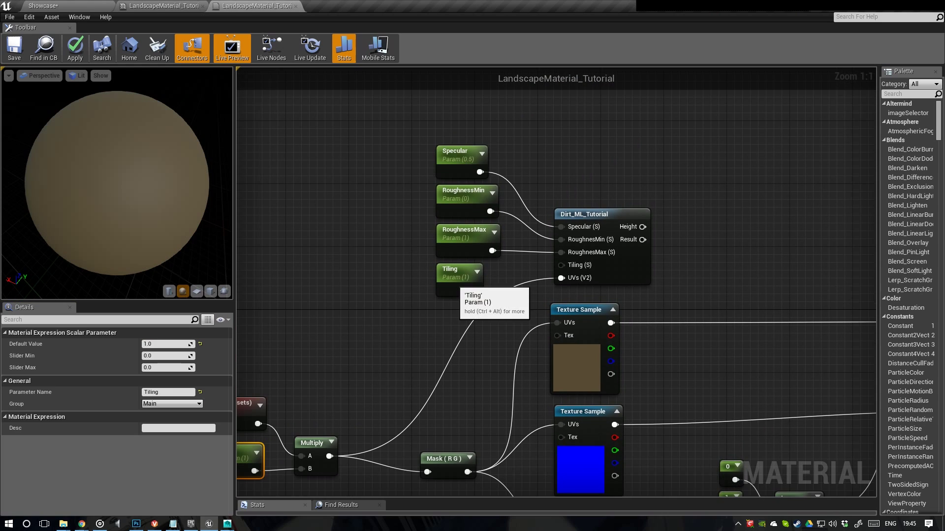
left_click(455, 282)
right_click_drag(447, 282, 420, 306)
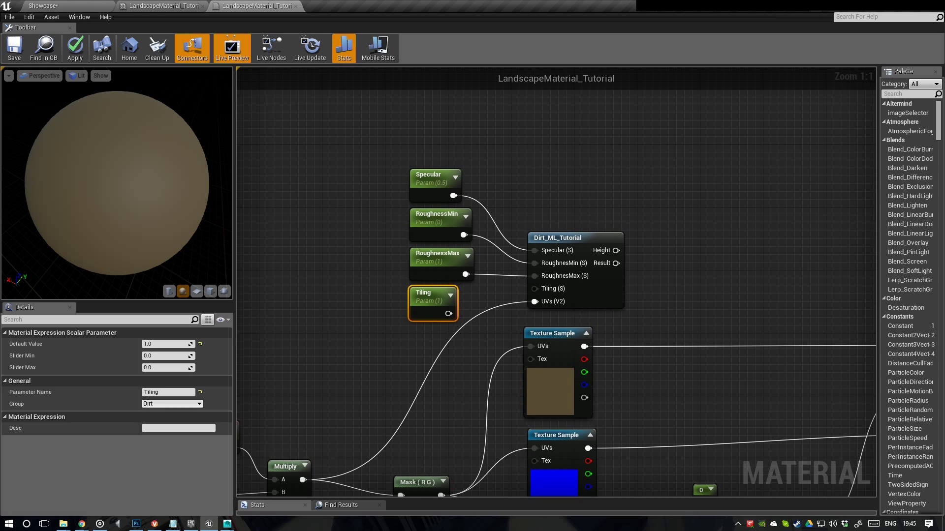
left_click(170, 392)
left_click(170, 391)
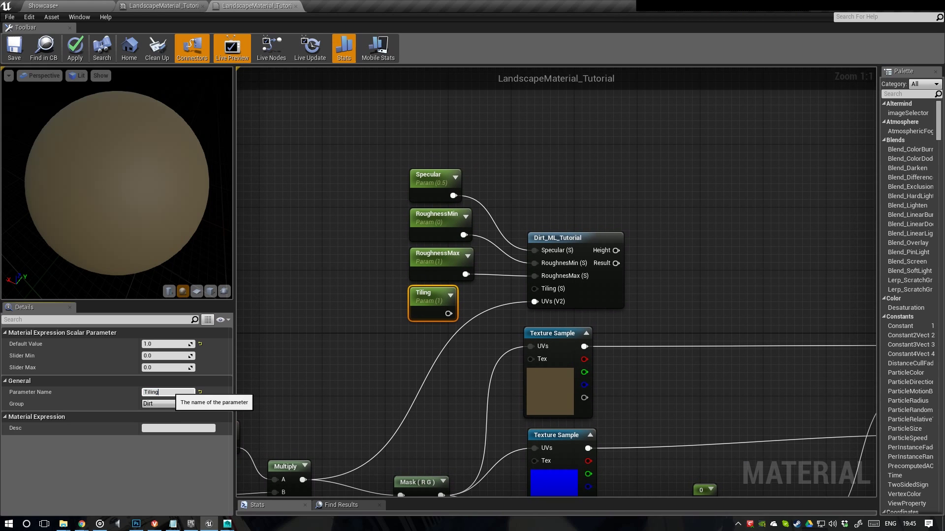
key("Return")
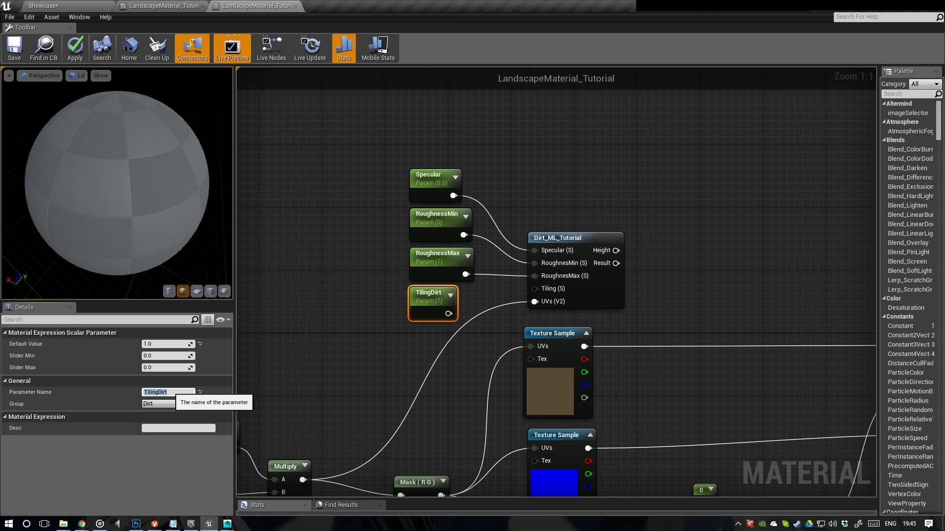
- Rename RoughnessMax as RoughnessMaxDirt and RoughnessMin as RoughnessMinDirt
left_click(433, 260)
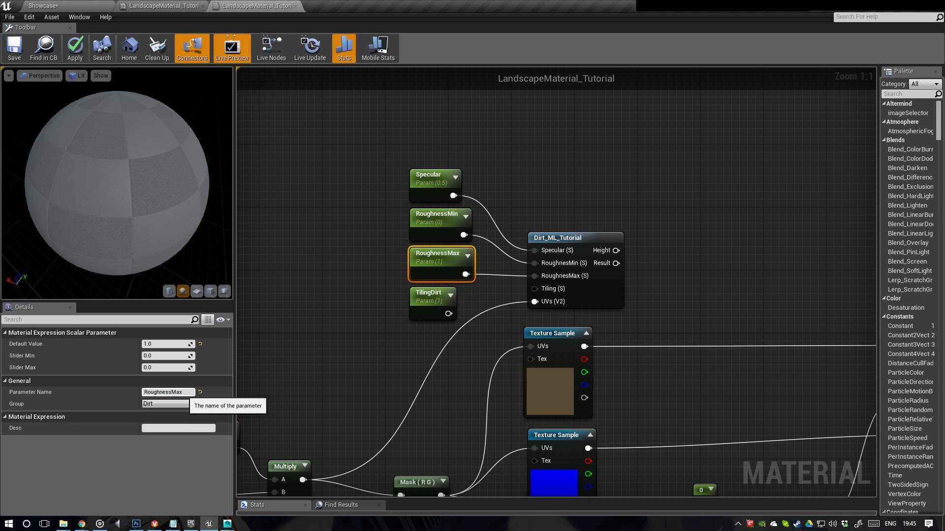
double_click(188, 392)
type("Dirt")
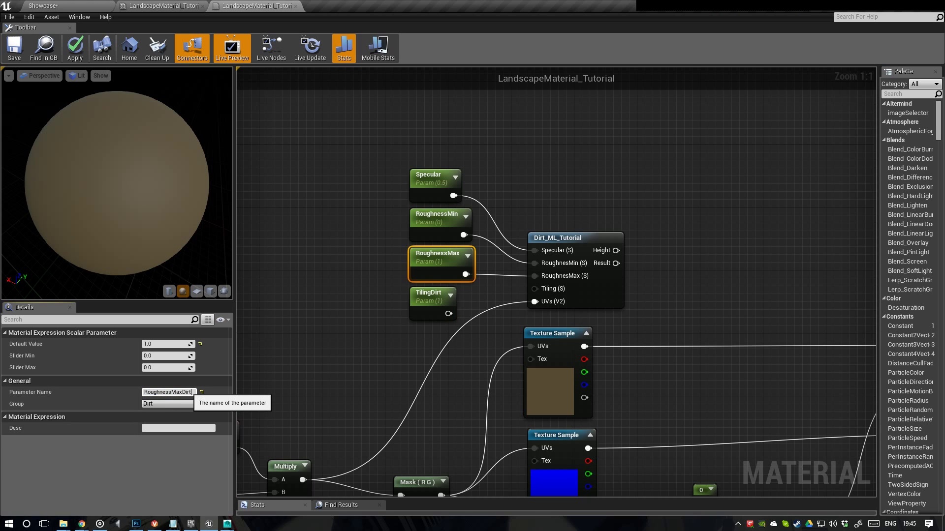
key("Return")
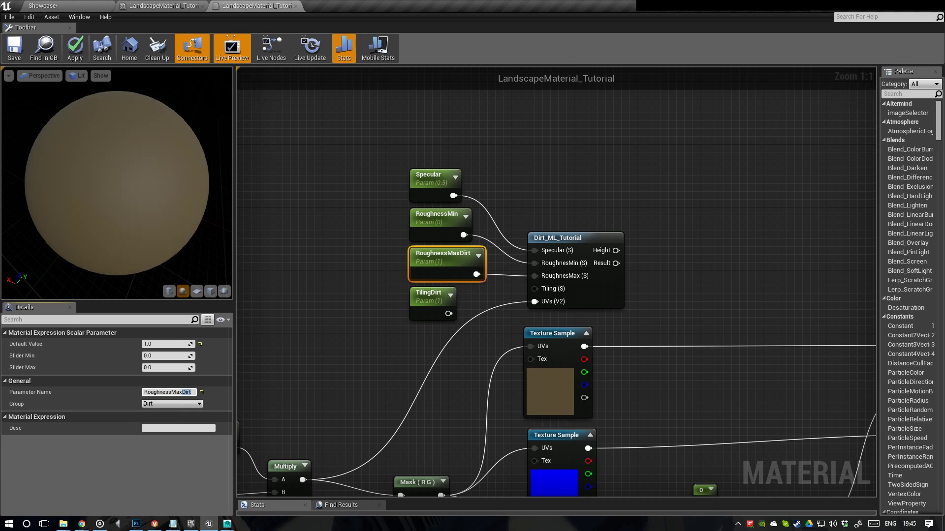
left_click(438, 222)
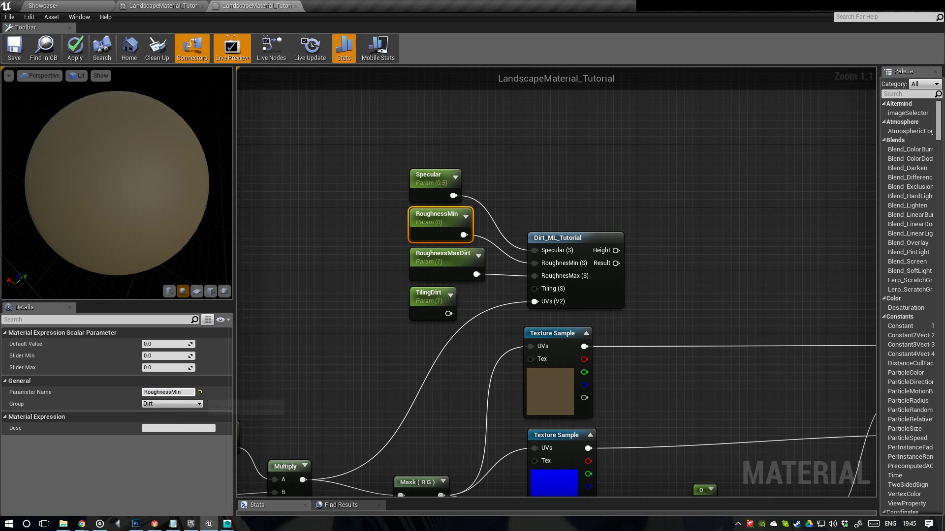
type("Dirt")
key("Return")
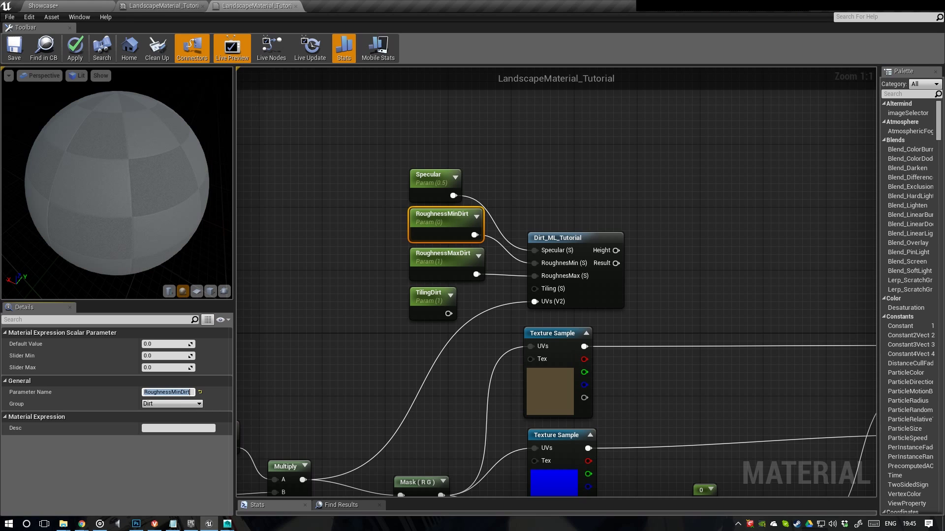
- Rename the Specular parameter as SpecularDirt and connect TilingDirt to Dirt_ML_Tutorial's Tiling input
left_click(439, 181)
left_click(167, 392)
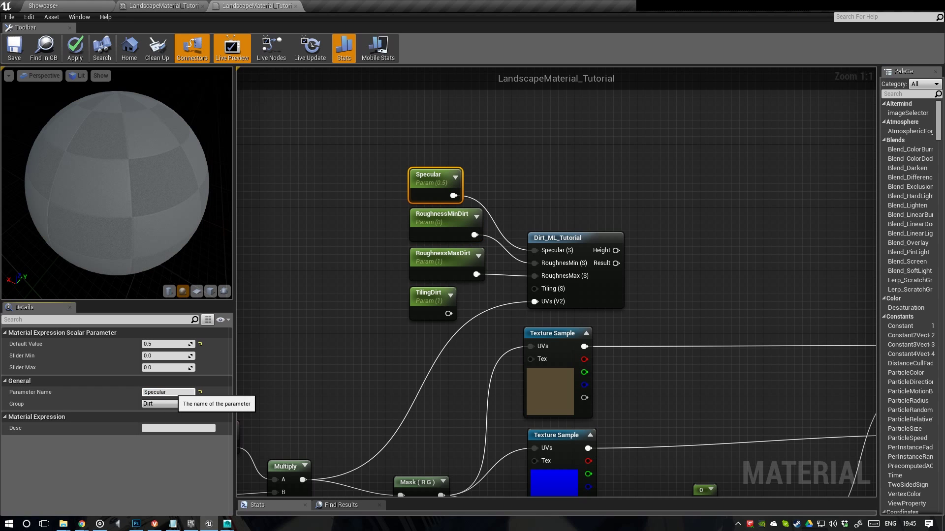
key("Return")
left_click(377, 315)
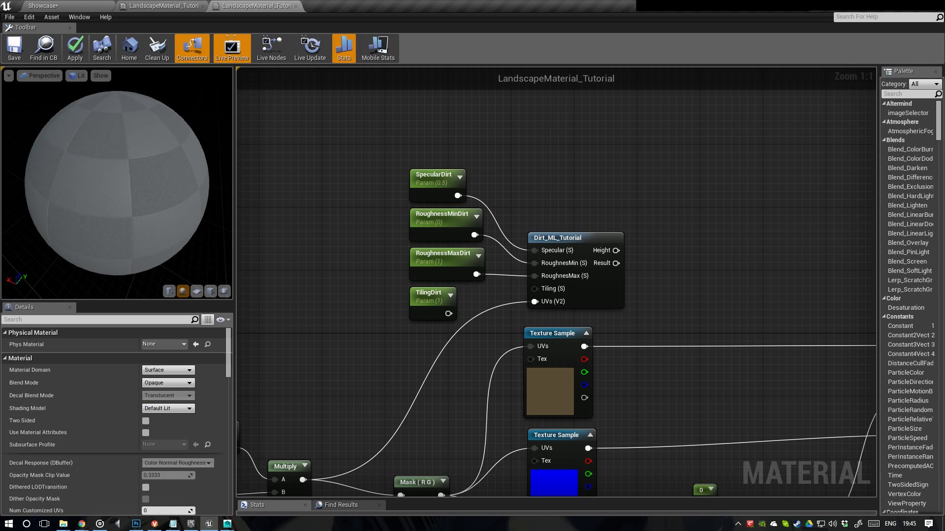
left_click_drag(448, 314, 535, 289)
- Delete the old Mask, Texture Sample, constant and Lerp nodes, and move the main material node up level with Dirt_ML_Tutorial
scroll(428, 265, "down", 2)
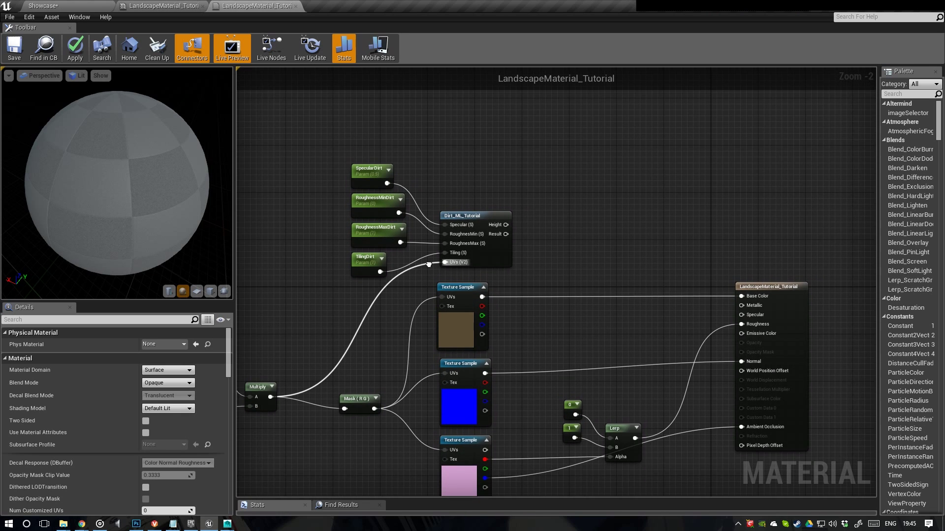
right_click_drag(429, 265, 368, 259)
scroll(368, 258, "up", 1)
right_click_drag(566, 259, 571, 221)
scroll(572, 221, "down", 1)
left_click_drag(340, 277, 601, 433)
key("Delete")
right_click_drag(460, 296, 444, 360)
left_click_drag(719, 306, 717, 241)
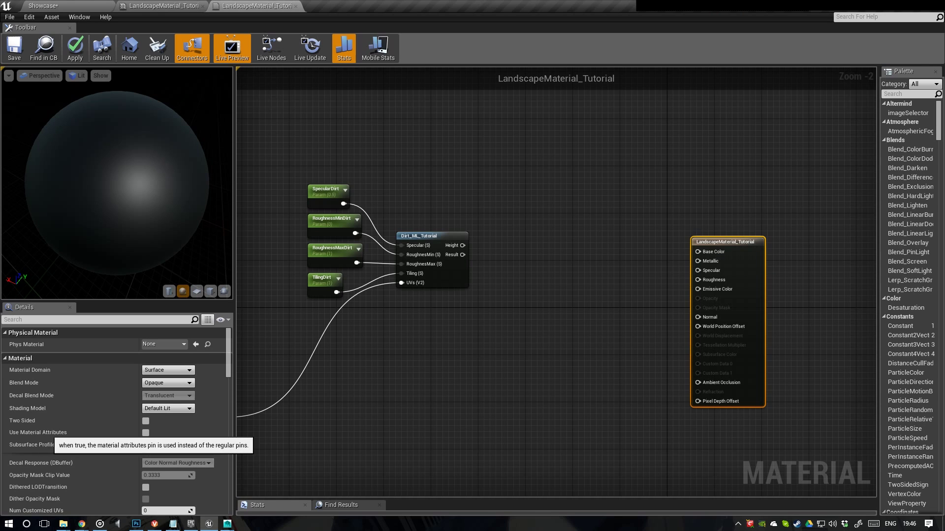
- Enable Use Material Attributes for the material and connect Dirt_ML_Tutorial's Result to the Material Attributes input
left_click(145, 433)
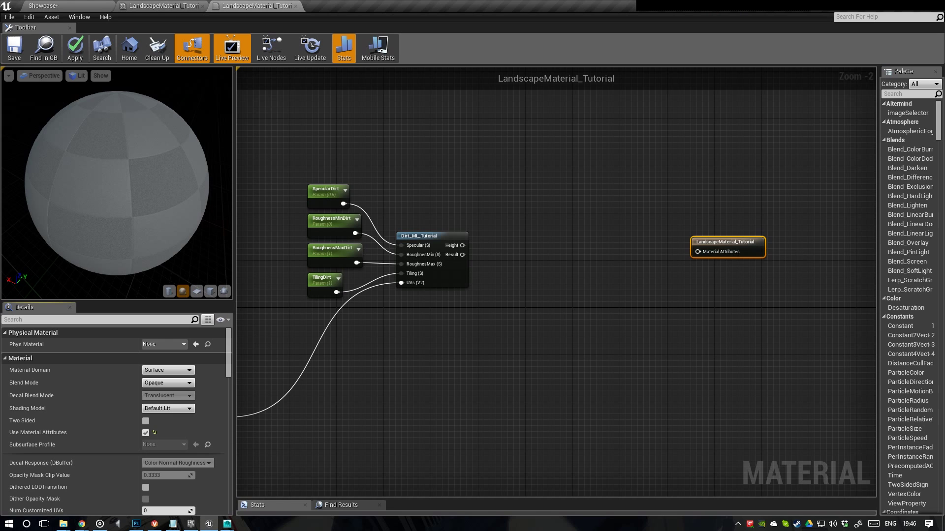
left_click_drag(698, 252, 462, 255)
scroll(570, 280, "down", 1)
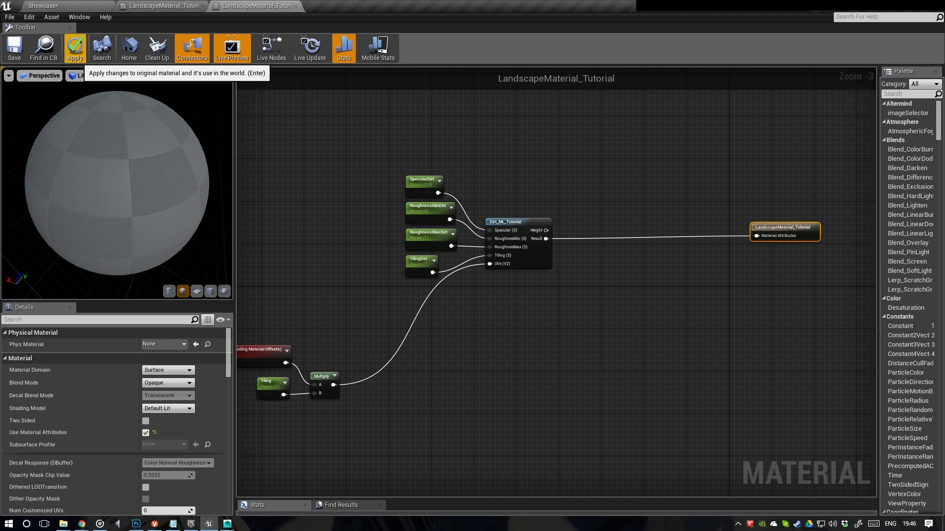
- Apply the changes to LandscapeMaterial_Tutorial and save the material
left_click(74, 48)
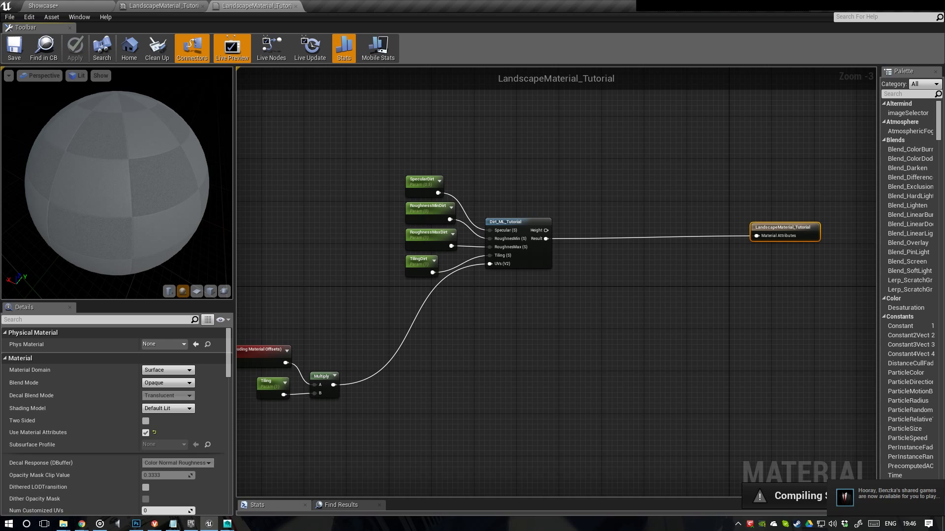
left_click(14, 48)
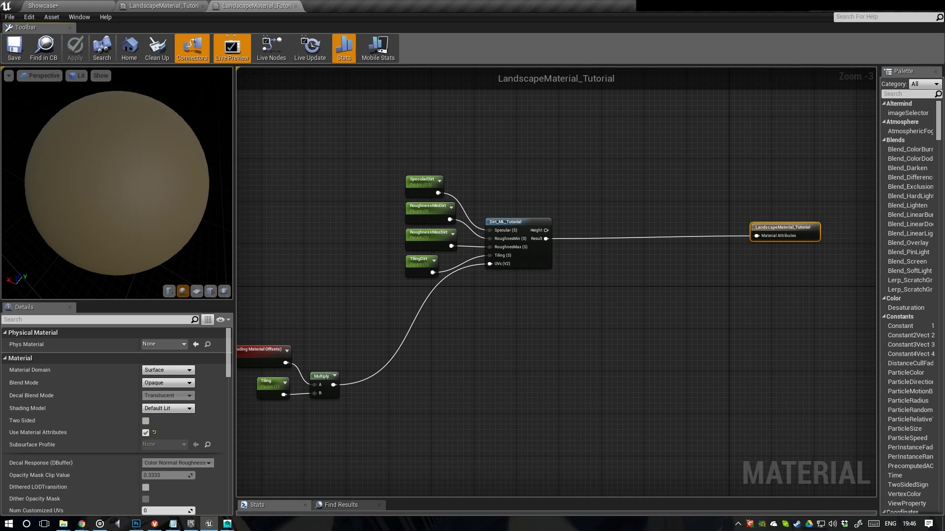
- Move the main material node lower in the LandscapeMaterial_Tutorial graph, making room below Dirt_ML_Tutorial
left_click(59, 6)
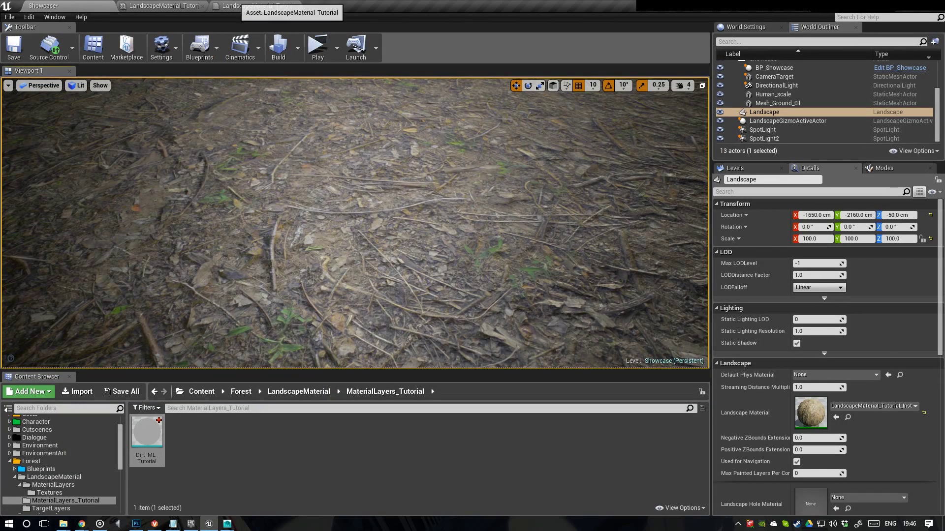
left_click(256, 5)
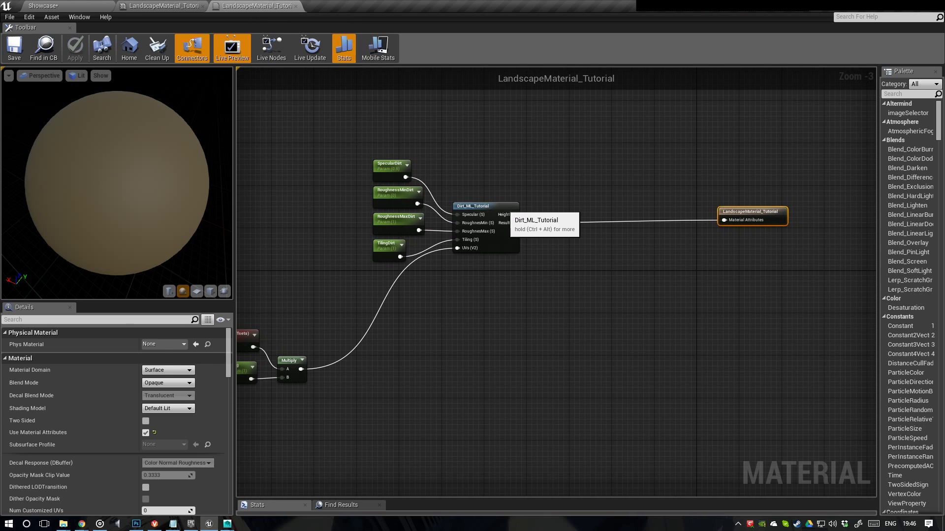
left_click(494, 209)
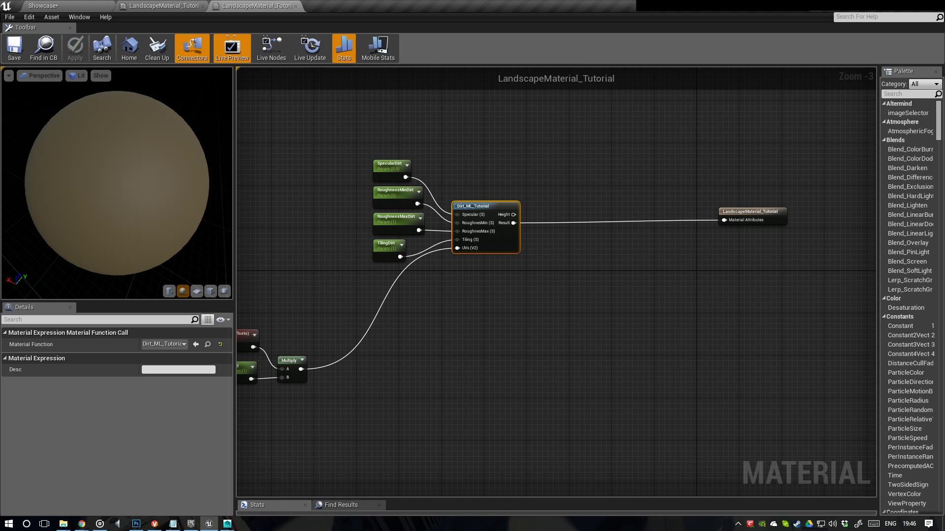
left_click_drag(748, 219, 766, 336)
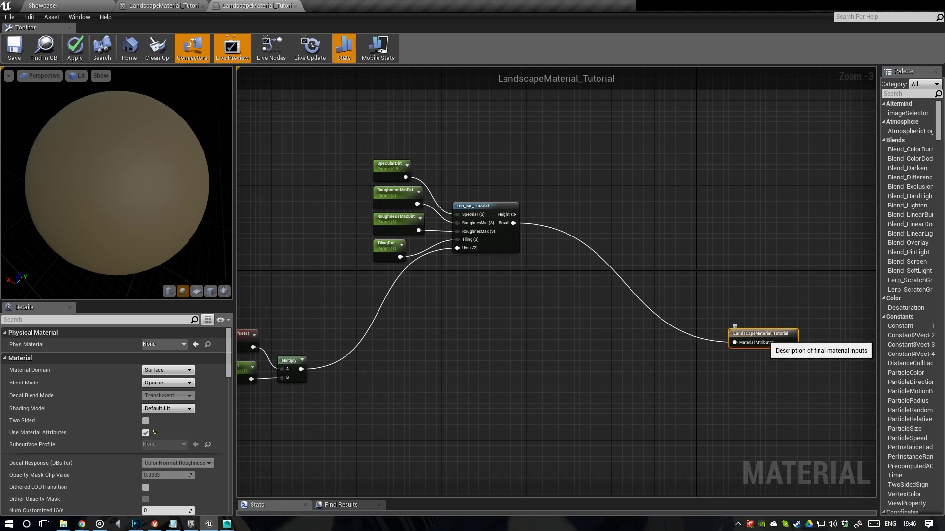
right_click_drag(581, 315, 659, 306)
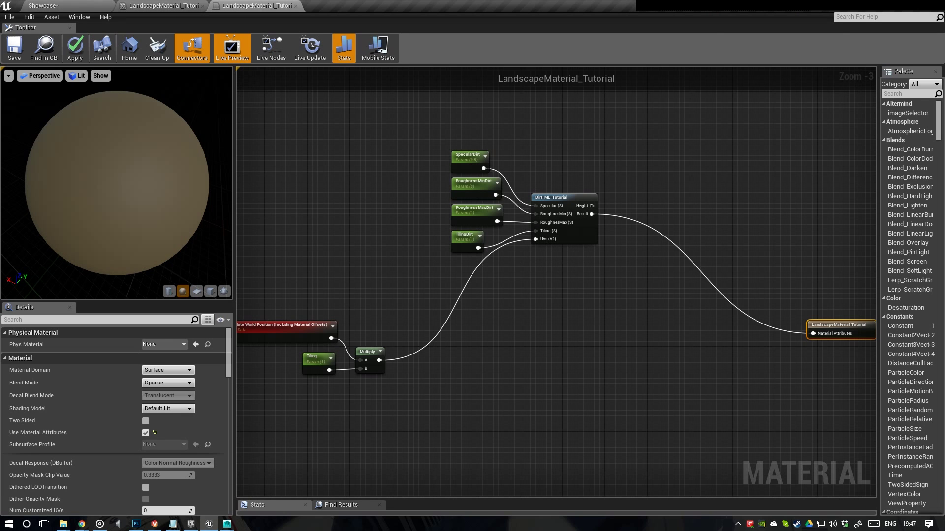
- Duplicate the Dirt_ML_Tutorial material function in the MaterialLayers_Tutorial folder and name the copy Mud_ML_Tutorial
left_click(67, 6)
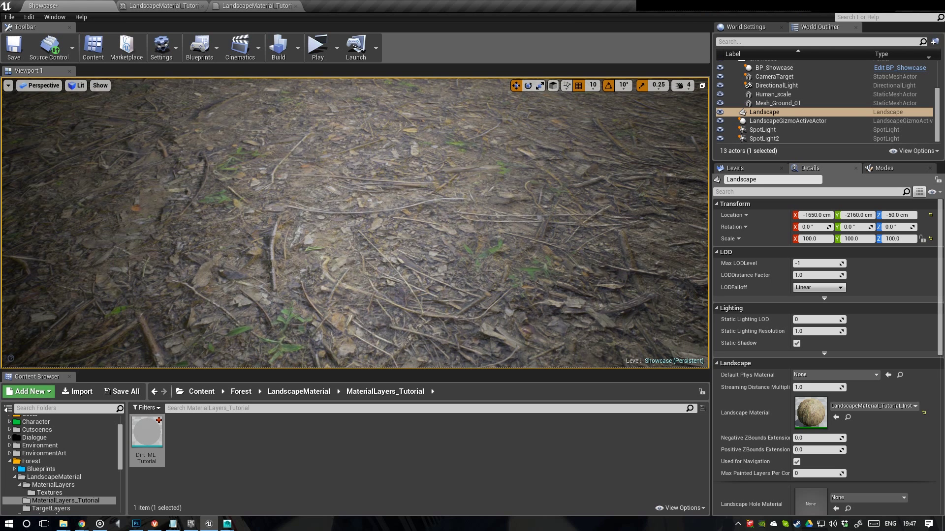
right_click(147, 433)
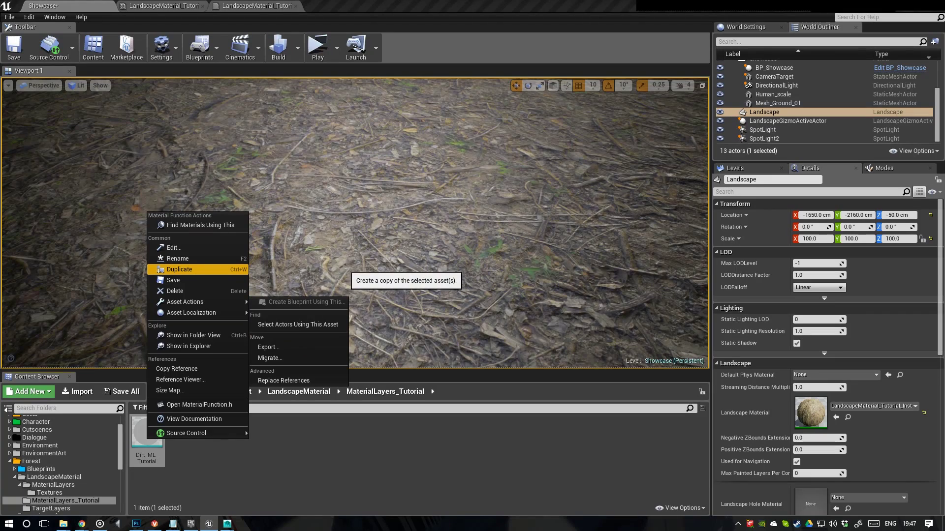
left_click(180, 269)
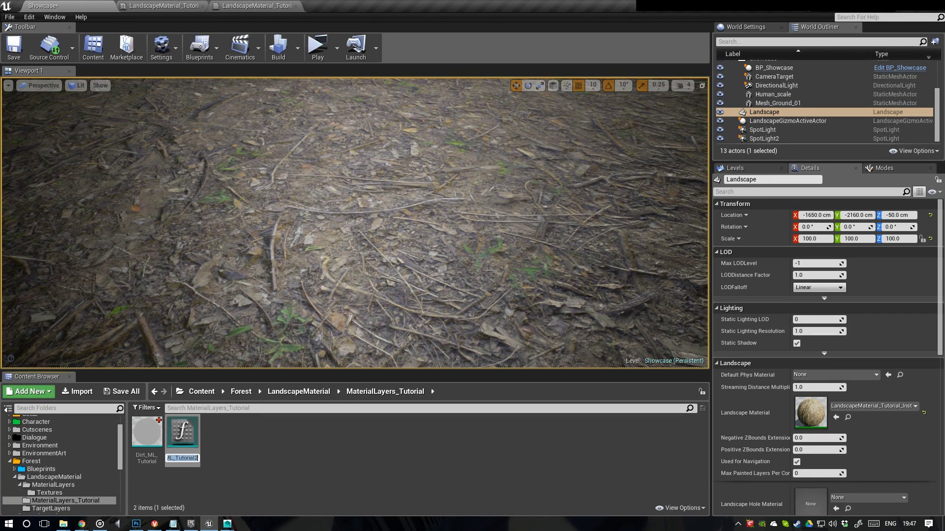
key("BackSpace")
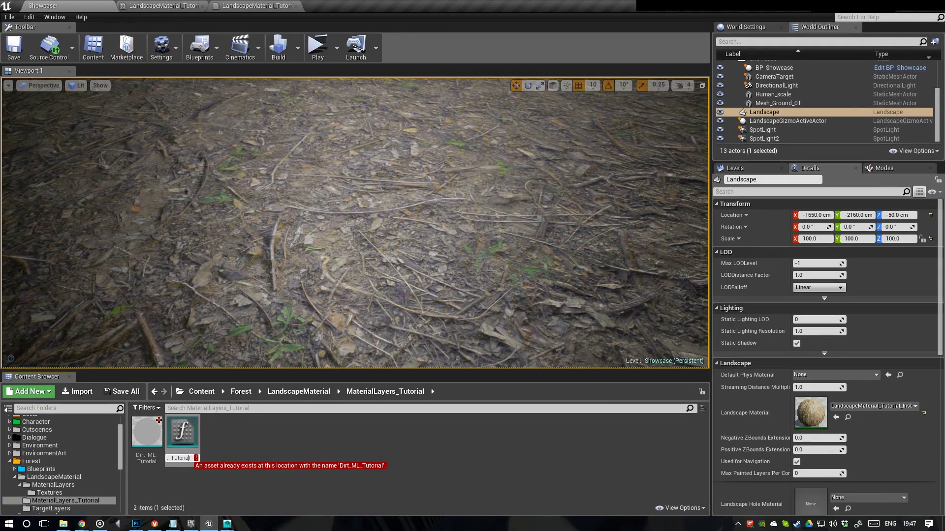
key("Delete")
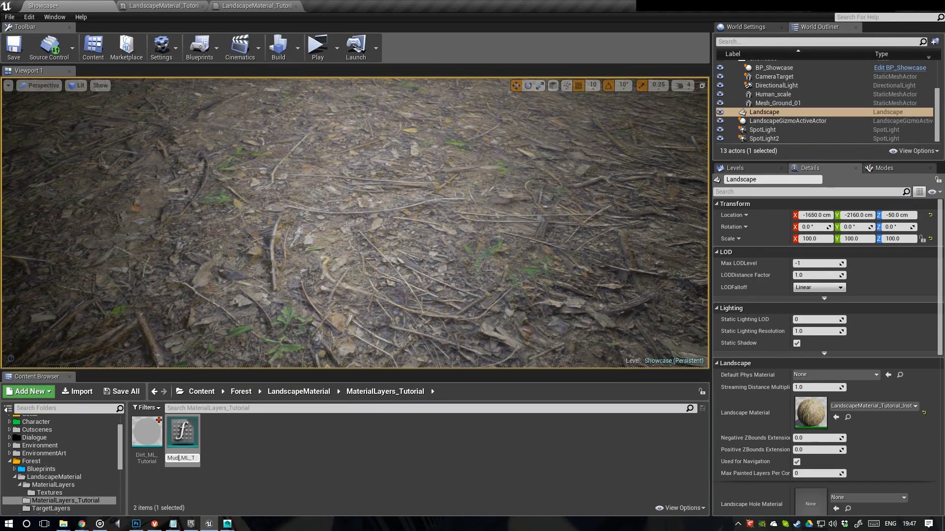
key("Return")
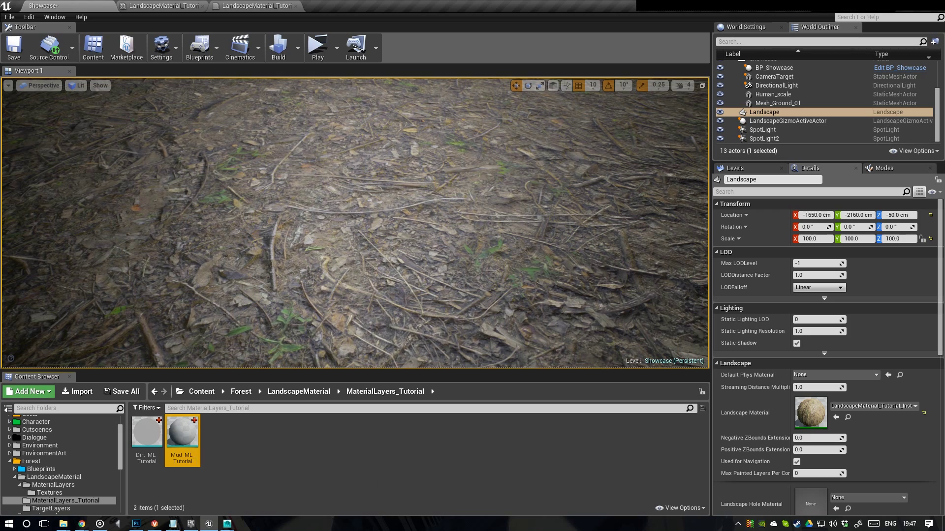
- Open Mud_ML_Tutorial and add the ForestMud_Albedo, ForestMud_Normal and ForestMud_R_rgh_G_h_B_ao textures from the Textures folder to its graph
double_click(183, 433)
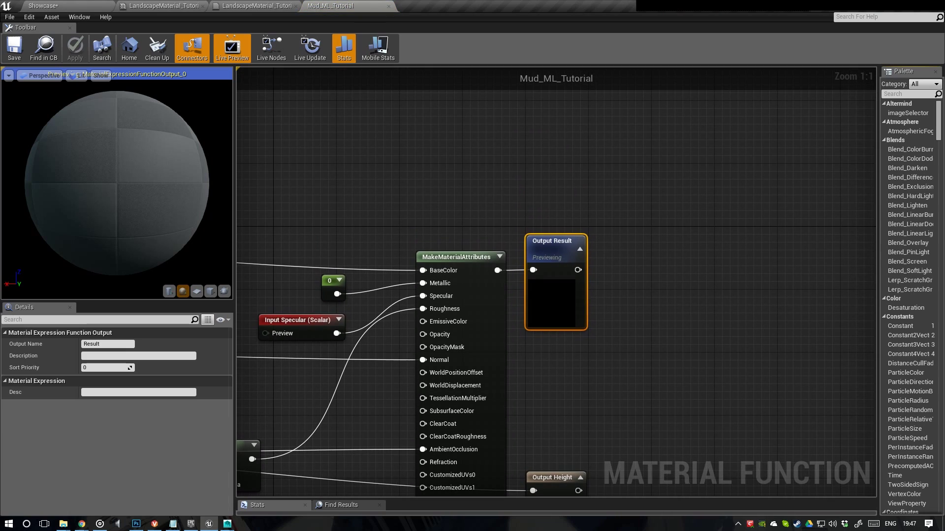
right_click_drag(330, 373, 622, 262)
scroll(593, 303, "down", 3)
scroll(507, 258, "up", 2)
right_click_drag(507, 258, 592, 264)
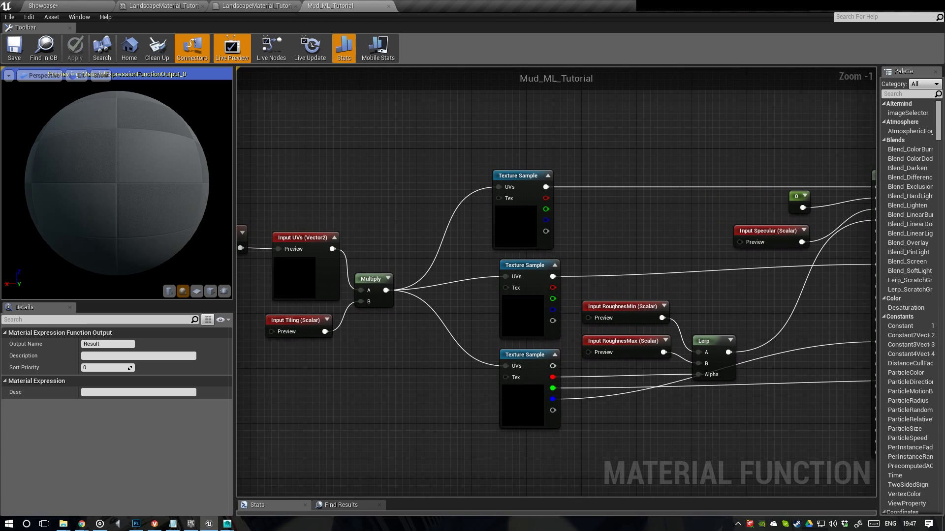
scroll(595, 263, "up", 1)
left_click(505, 219)
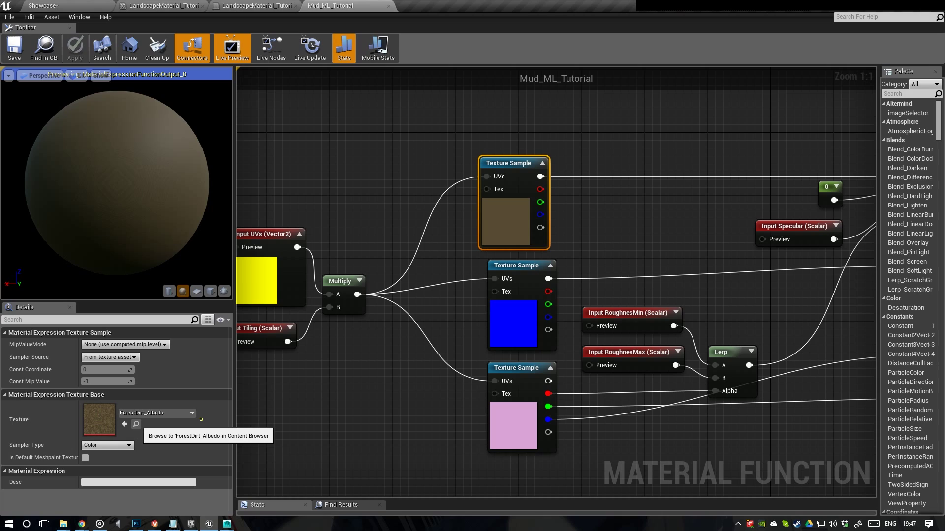
left_click(136, 424)
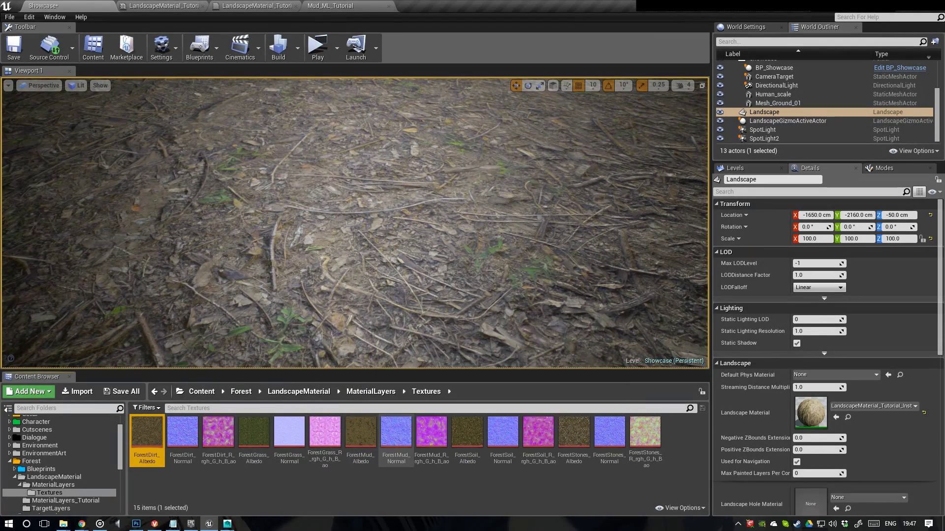
left_click(360, 433)
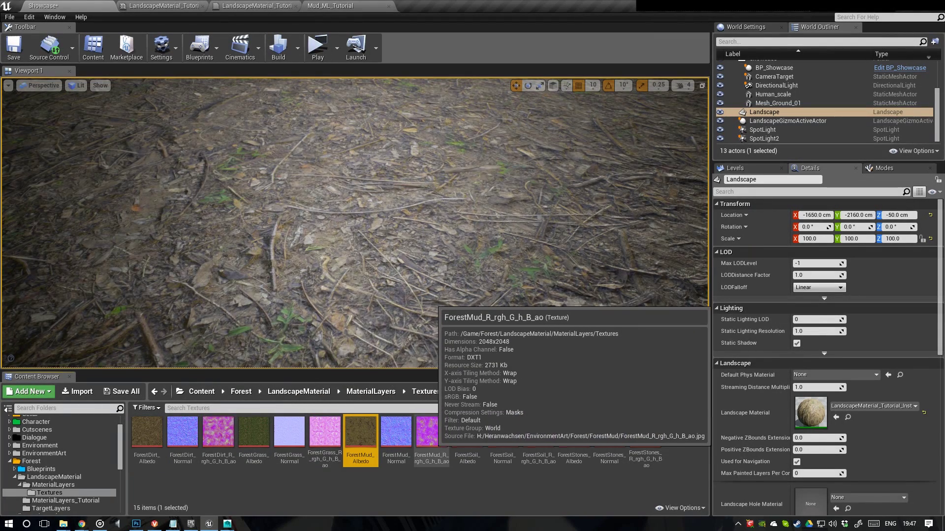
left_click(427, 433, "shift")
left_click_drag(427, 433, 376, 166)
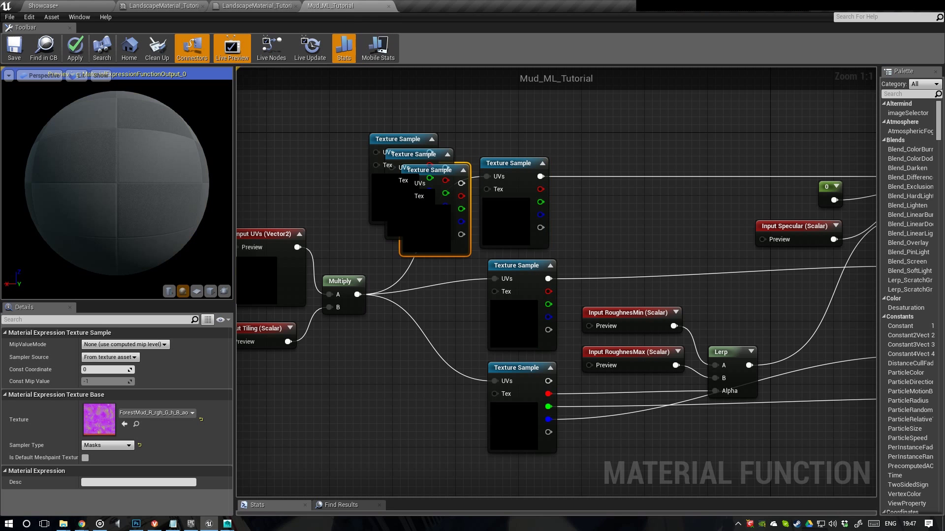
- Spread out the three new ForestMud Texture Samples so each sits next to the matching ForestDirt sample
right_click_drag(404, 176, 417, 230)
left_click_drag(358, 152, 459, 398)
left_click(478, 137)
scroll(478, 137, "down", 1)
left_click_drag(418, 130, 459, 296)
left_click_drag(403, 117, 548, 138)
right_click_drag(592, 162, 504, 162)
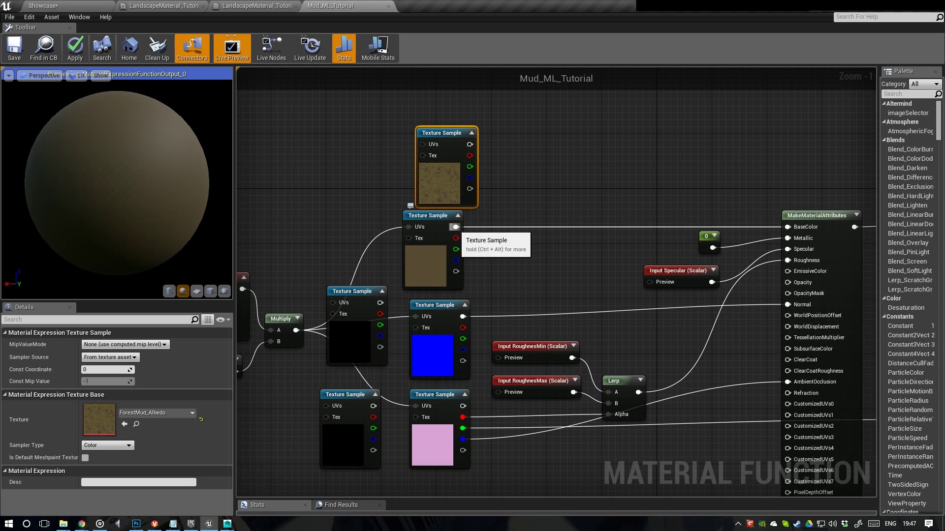
- Transfer the BaseColor and UVs connections to the ForestMud_Albedo sample, then delete the ForestDirt_Albedo sample and put the mud one in its place
left_click_drag(454, 226, 470, 144)
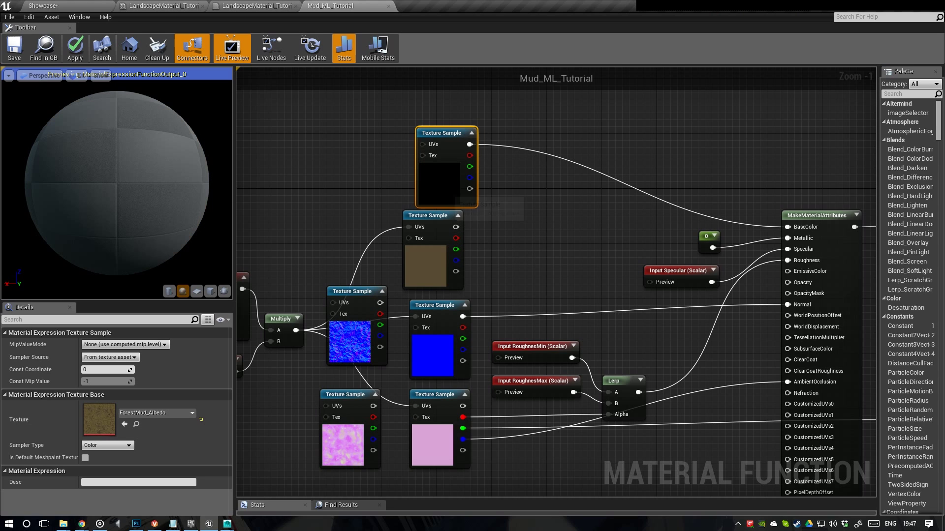
left_click_drag(408, 227, 422, 145, "ctrl")
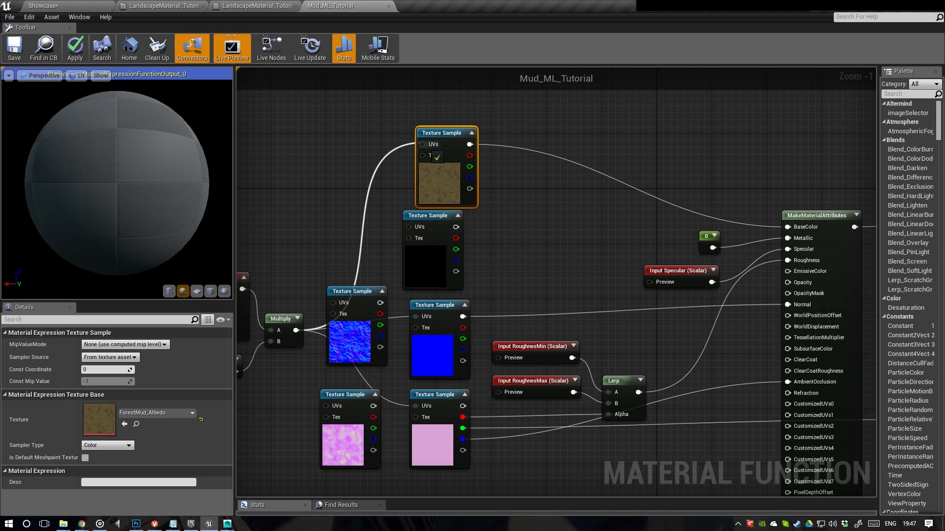
left_click(429, 217)
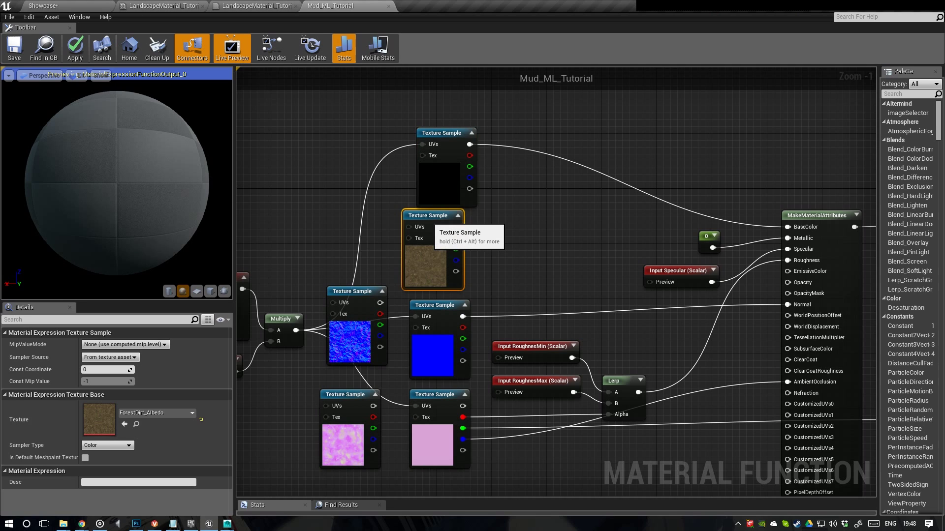
key("Delete")
left_click_drag(451, 141, 443, 216)
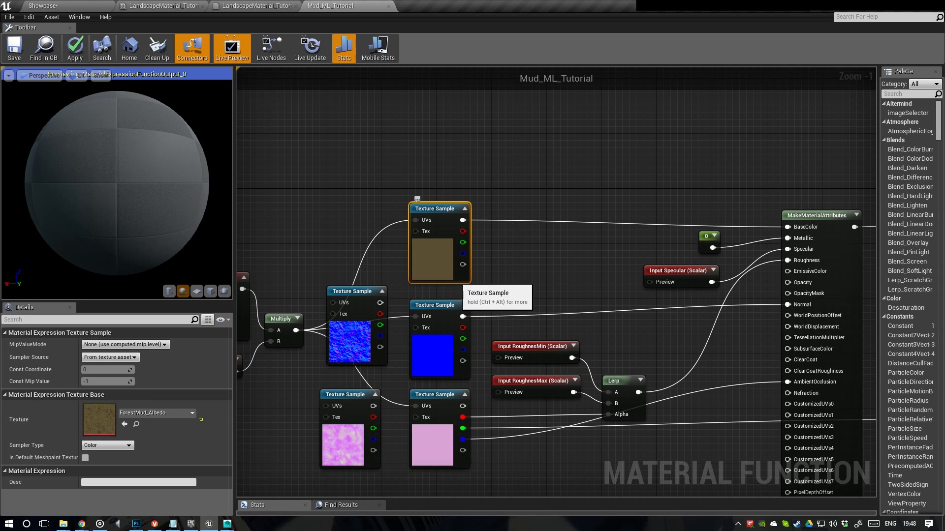
- Replace the dirt normal Texture Sample with the ForestMud_Normal sample, keeping its UVs and Normal connections, and delete the old node
left_click_drag(462, 316, 441, 302, "ctrl")
left_click(425, 304)
key("Delete")
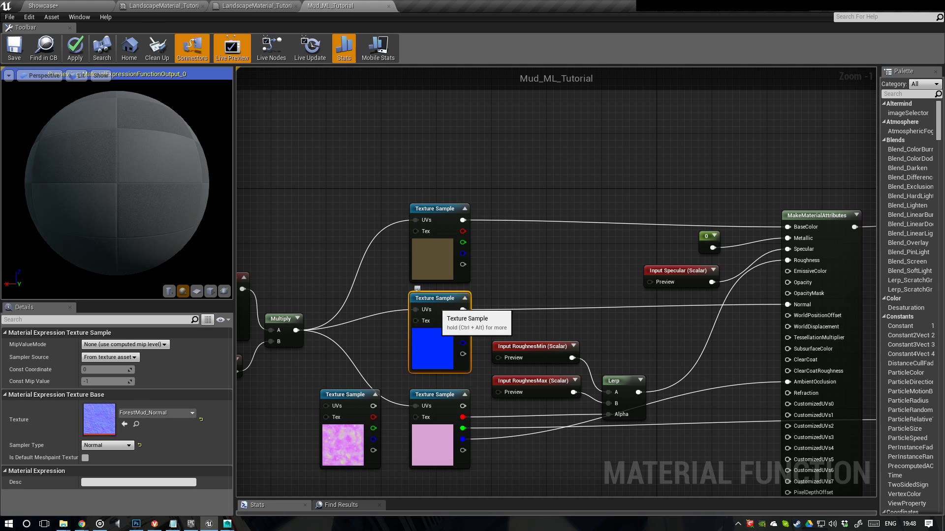
- Transfer the UVs, red, green and blue connections to the ForestMud_R_rgh_G_h_B_ao sample, then put it in place of the deleted dirt mask sample
left_click_drag(415, 406, 326, 406, "ctrl")
left_click_drag(462, 417, 373, 417, "ctrl")
left_click_drag(462, 428, 373, 428, "ctrl")
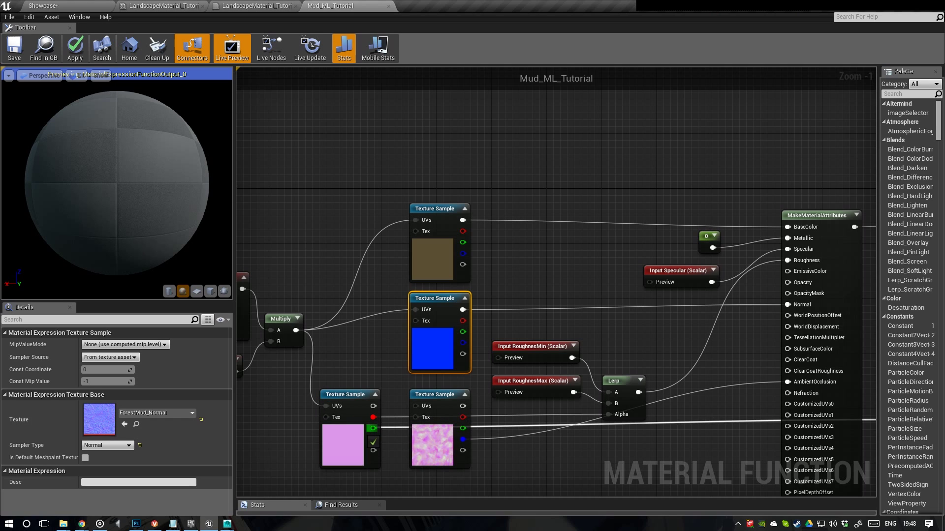
left_click_drag(462, 439, 372, 439, "ctrl")
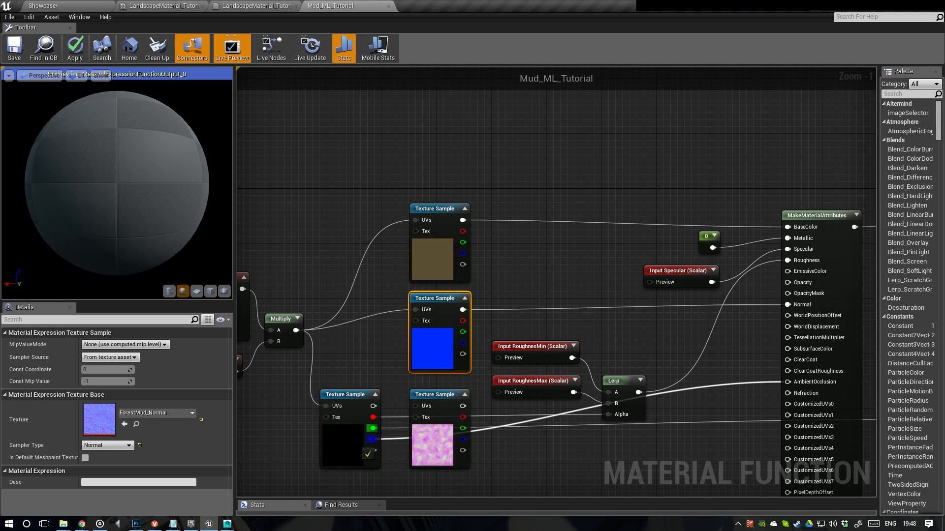
left_click(418, 394)
key("Delete")
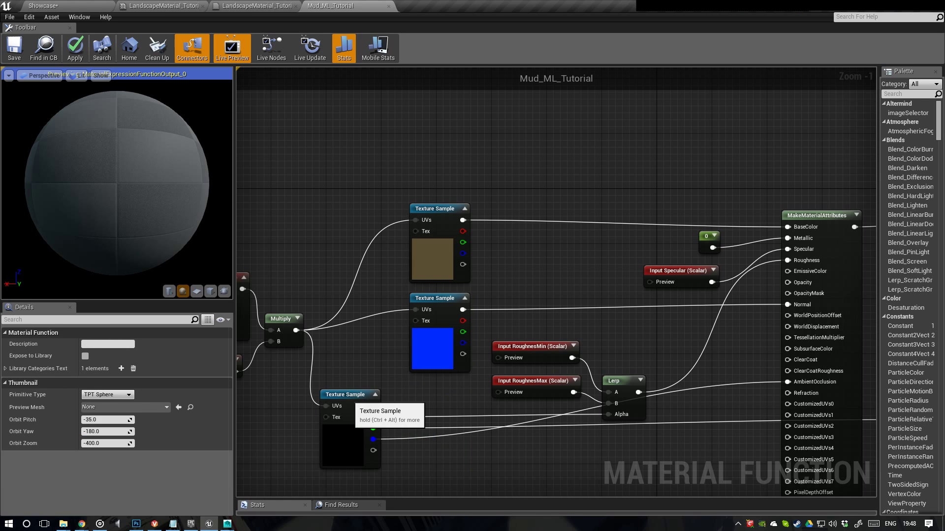
left_click_drag(347, 403, 435, 403)
- Save the Mud_ML_Tutorial material function and close its editor
scroll(540, 308, "down", 3)
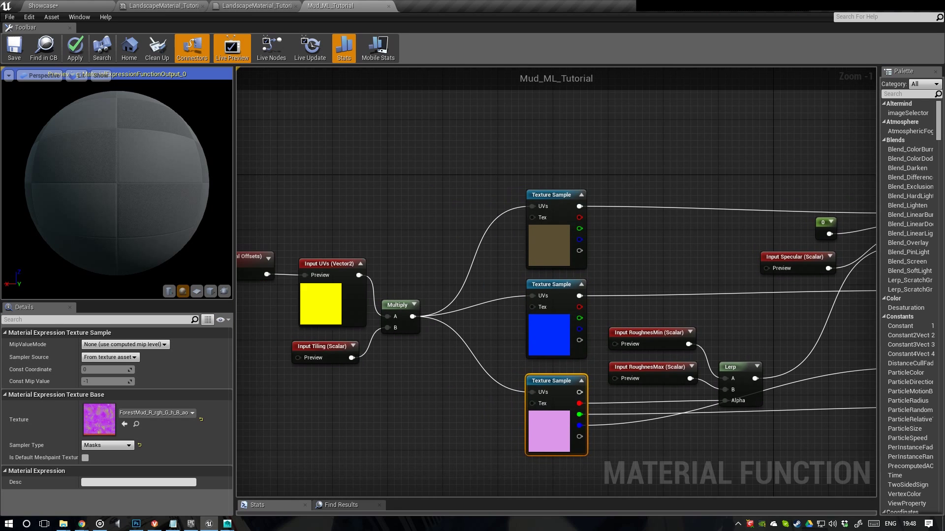
scroll(453, 348, "up", 1)
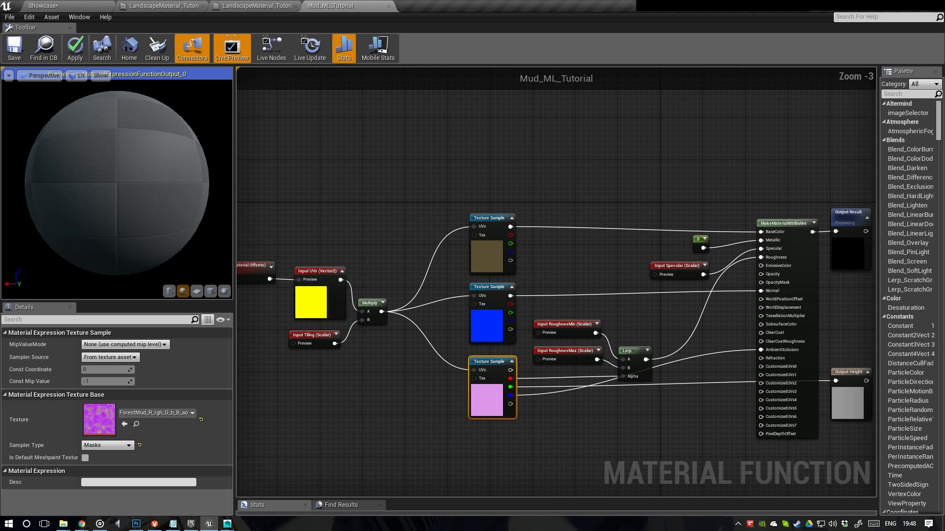
key("ctrl+s")
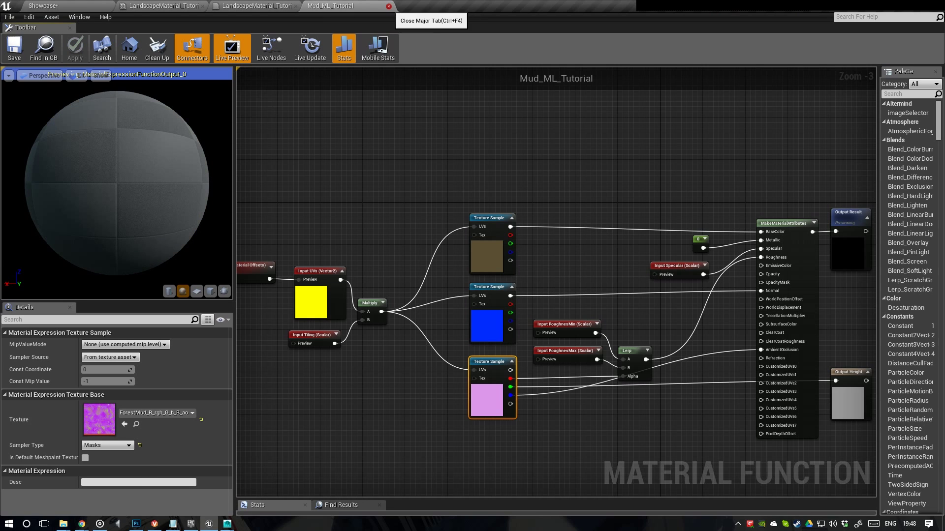
left_click(389, 6)
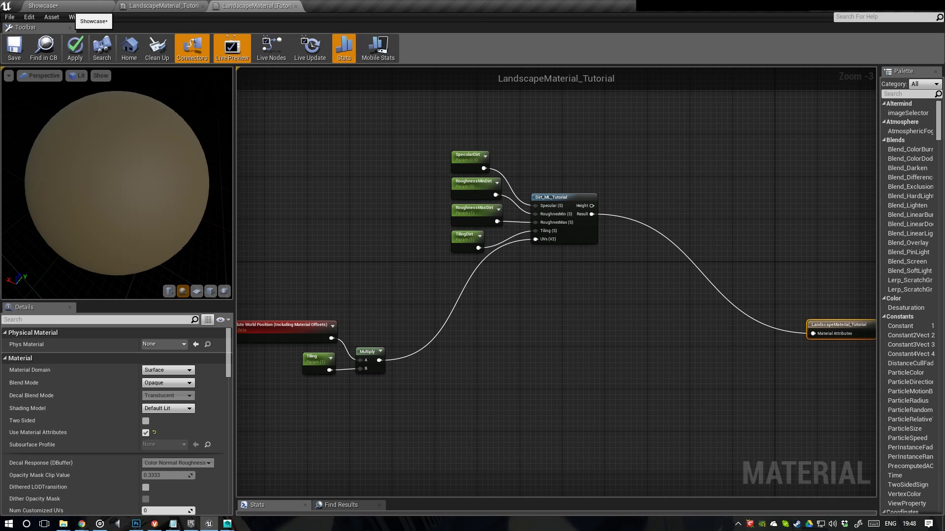
- Add Mud_ML_Tutorial from the MaterialLayers_Tutorial folder to the LandscapeMaterial_Tutorial graph, below the Dirt_ML_Tutorial node
left_click(73, 6)
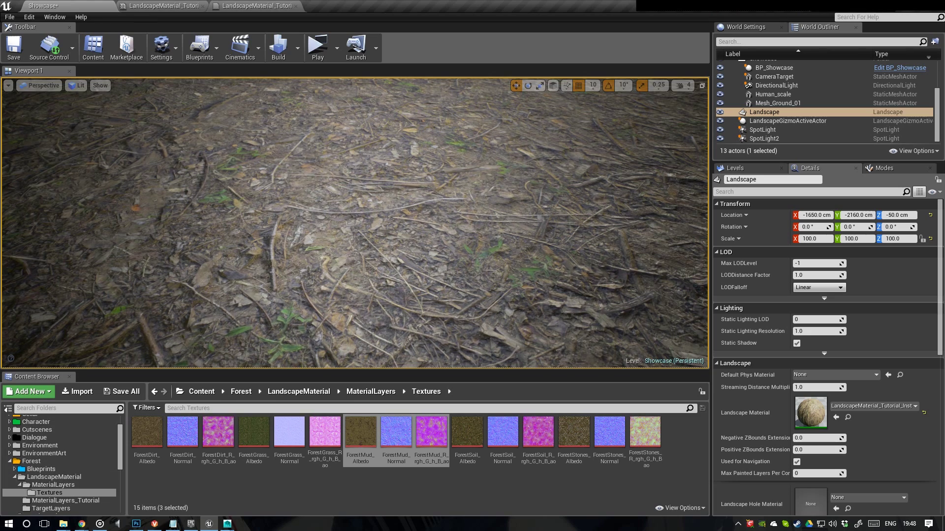
left_click(49, 485)
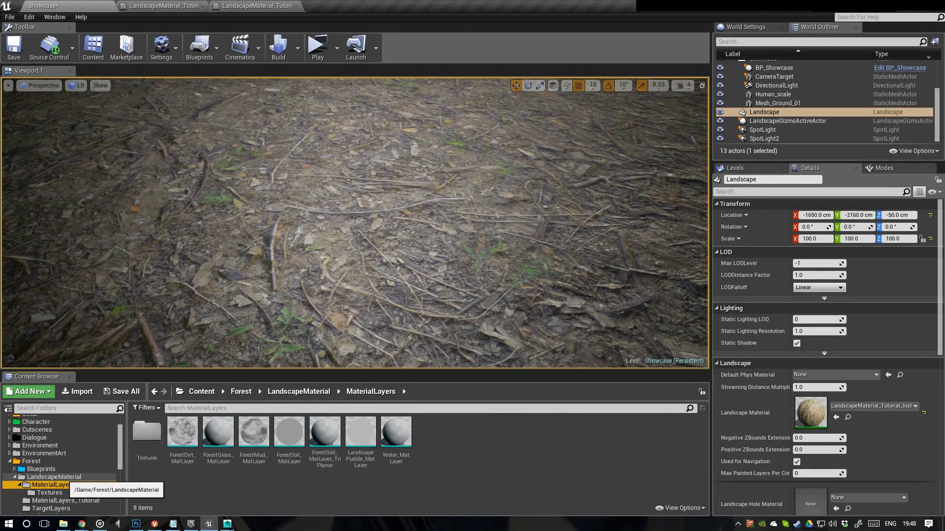
left_click(65, 500)
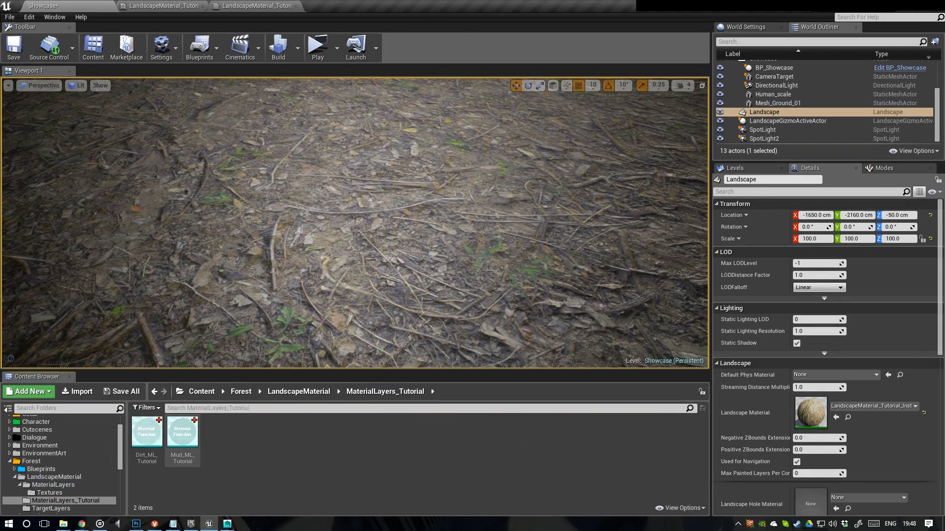
left_click(183, 433)
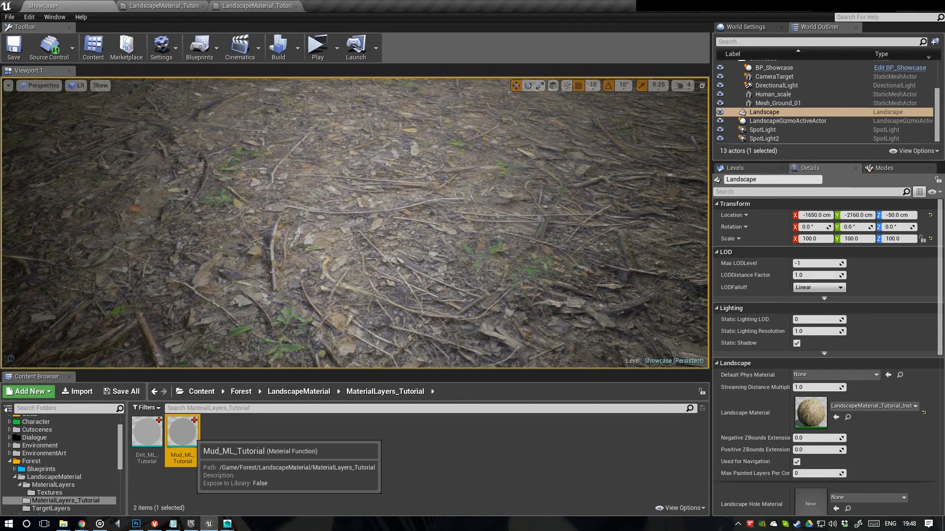
left_click_drag(188, 446, 565, 327)
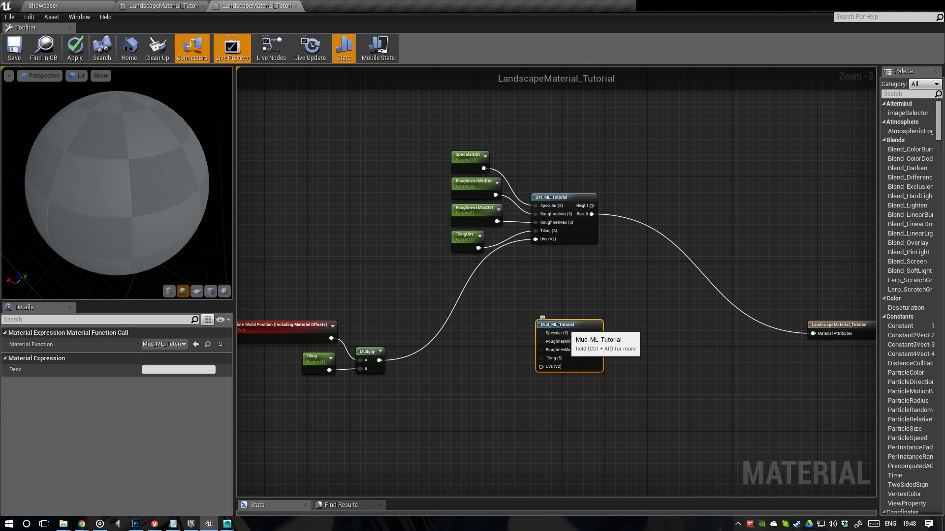
- Connect the world-position Multiply result to the UVs input of Mud_ML_Tutorial and move that node farther below Dirt_ML_Tutorial
right_click_drag(551, 305, 490, 278)
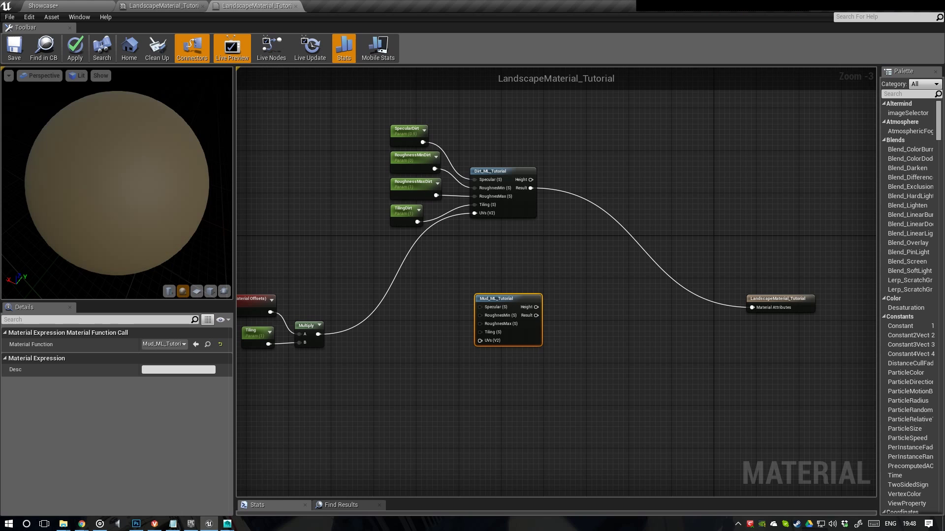
left_click_drag(318, 334, 479, 341)
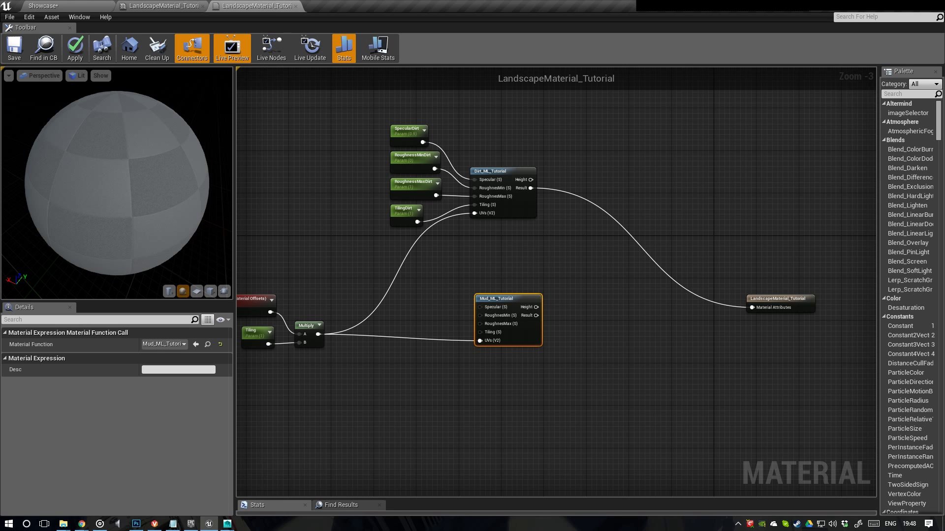
left_click_drag(487, 303, 487, 356)
- Enclose the Absolute World Position, Tiling and Multiply nodes in a comment box titled UVs
right_click_drag(464, 283, 584, 313)
scroll(474, 306, "down", 1)
right_click_drag(473, 306, 529, 287)
left_click_drag(391, 281, 466, 315)
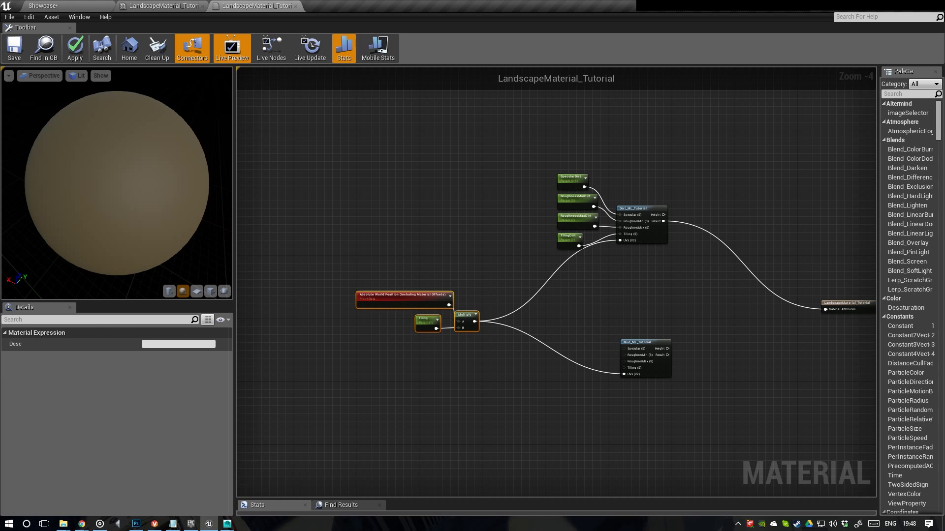
scroll(460, 287, "up", 1)
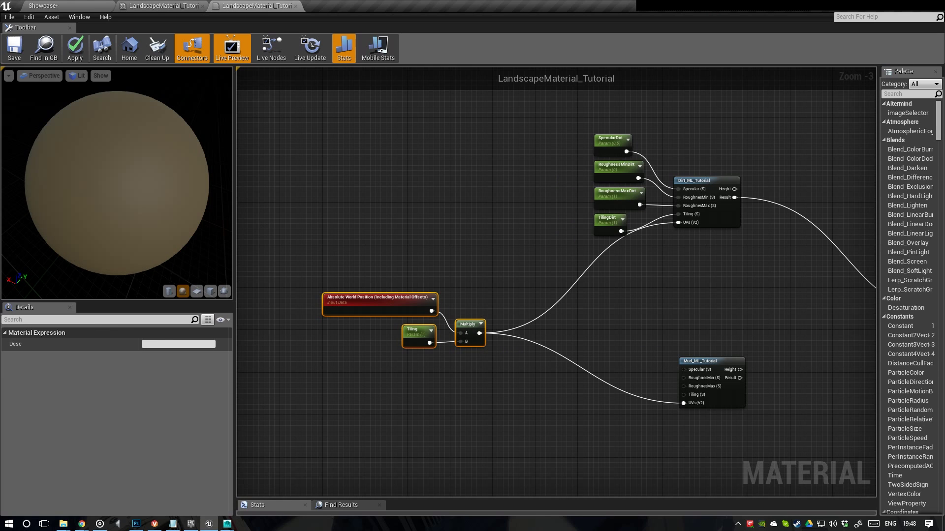
key("c")
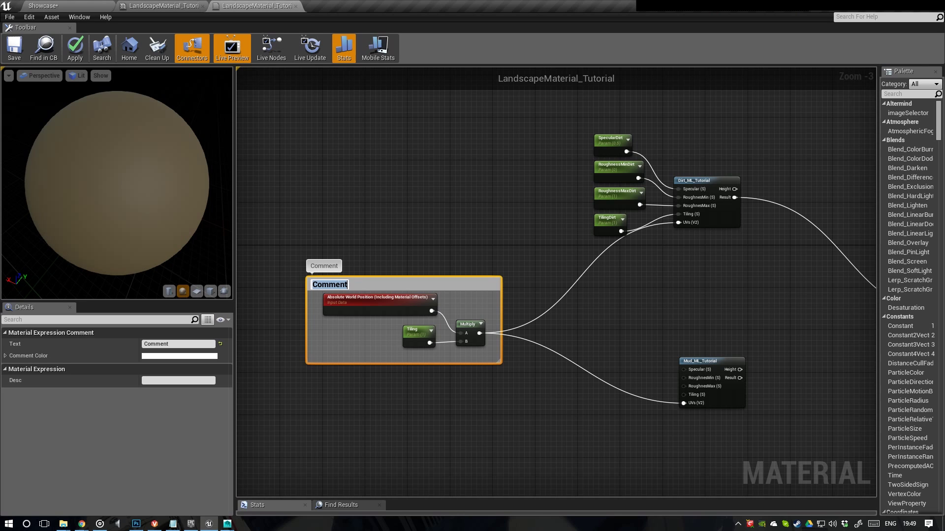
key("Return")
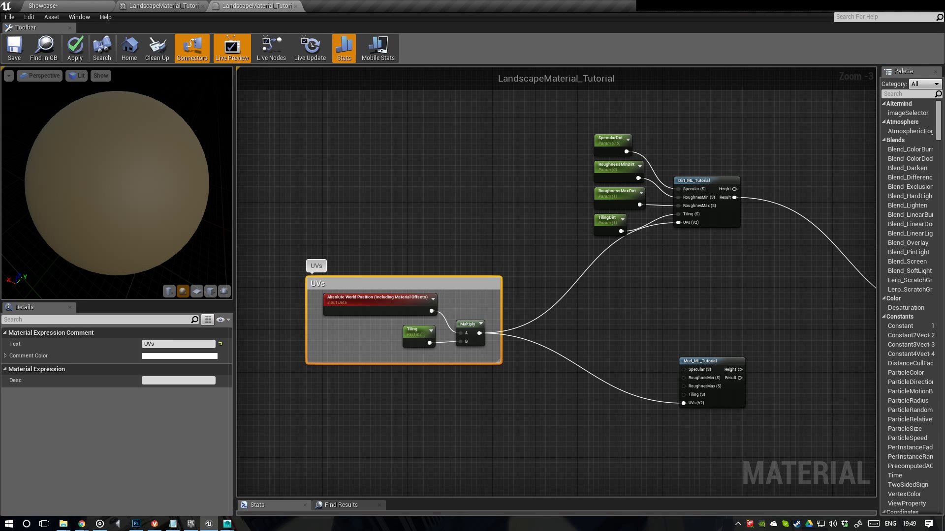
- Enclose the four dirt parameters and the Dirt_ML_Tutorial node in a comment box titled Dirt
right_click_drag(583, 276, 453, 321)
left_click_drag(439, 154, 567, 278)
key("c")
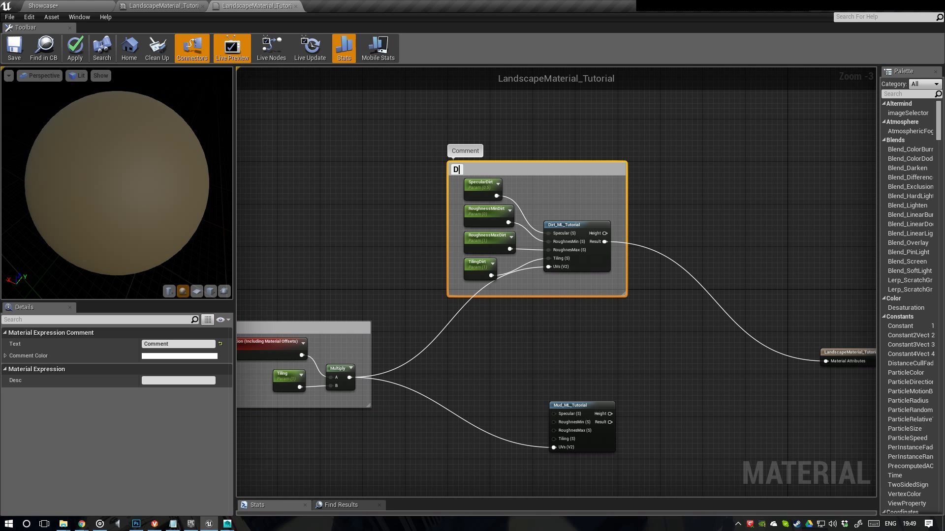
type("Dirt")
key("Return")
- Duplicate the four dirt scalar parameters and place the copies beside the Mud_ML_Tutorial node
right_click_drag(608, 317, 597, 273)
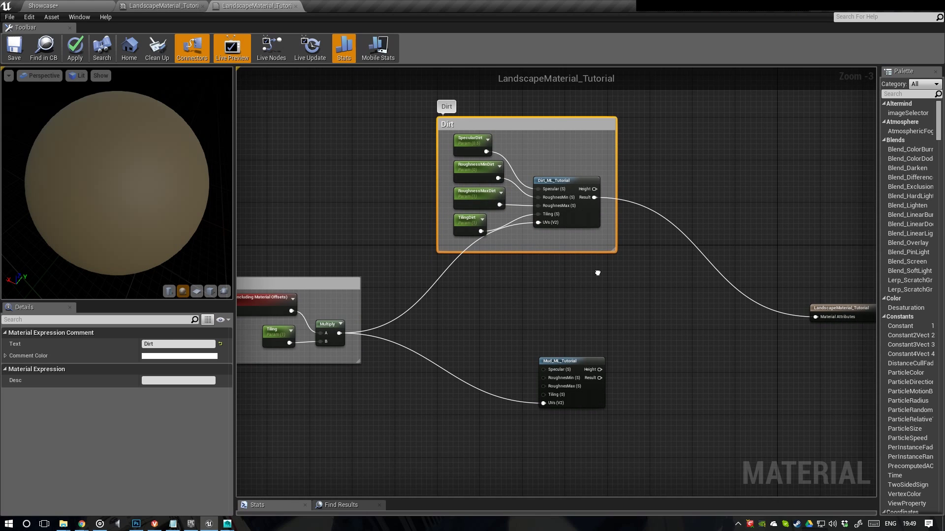
left_click_drag(498, 242, 470, 146)
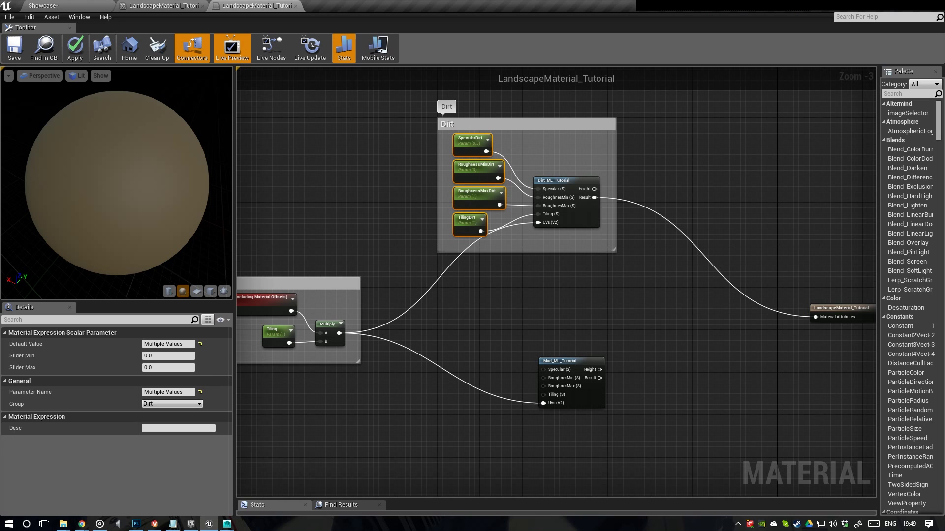
key("ctrl+c")
key("ctrl+v")
scroll(487, 344, "up", 2)
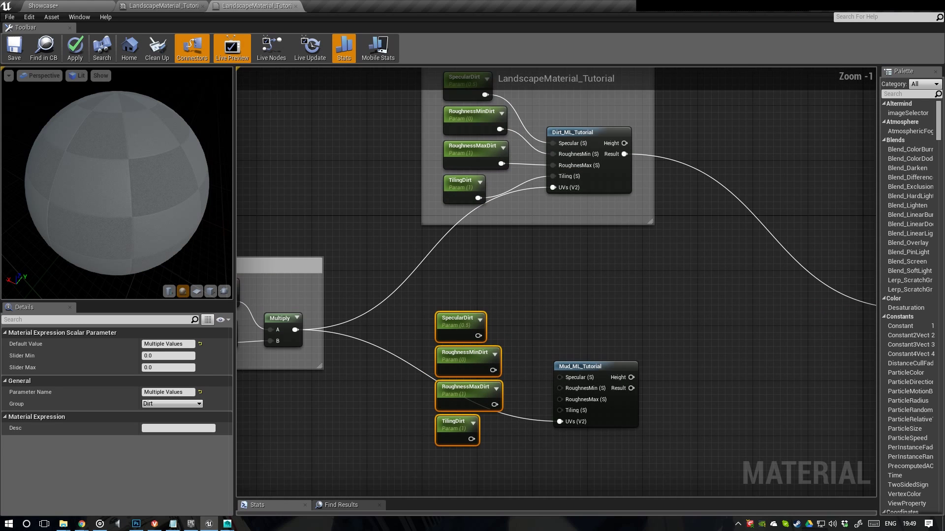
left_click_drag(411, 309, 419, 296)
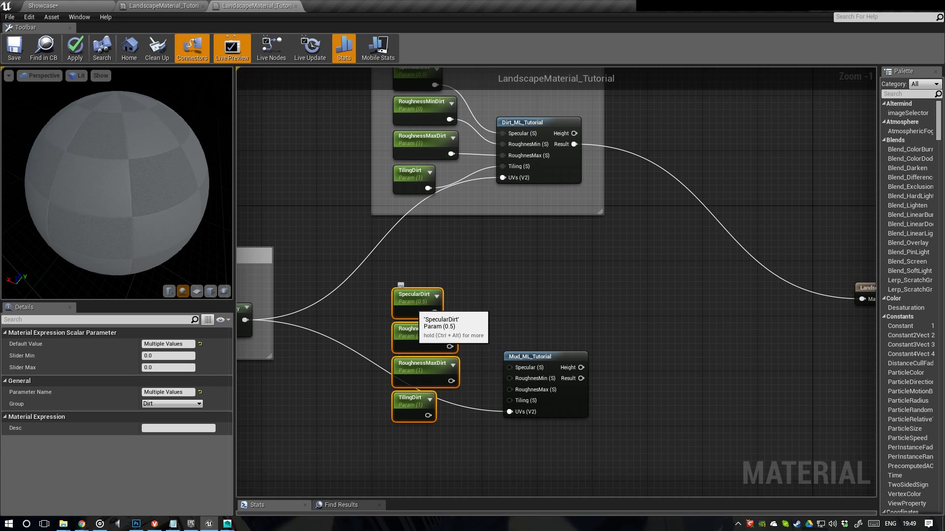
left_click(463, 300)
- Rename the copied SpecularDirt parameter to SpecularMud
left_click(422, 303)
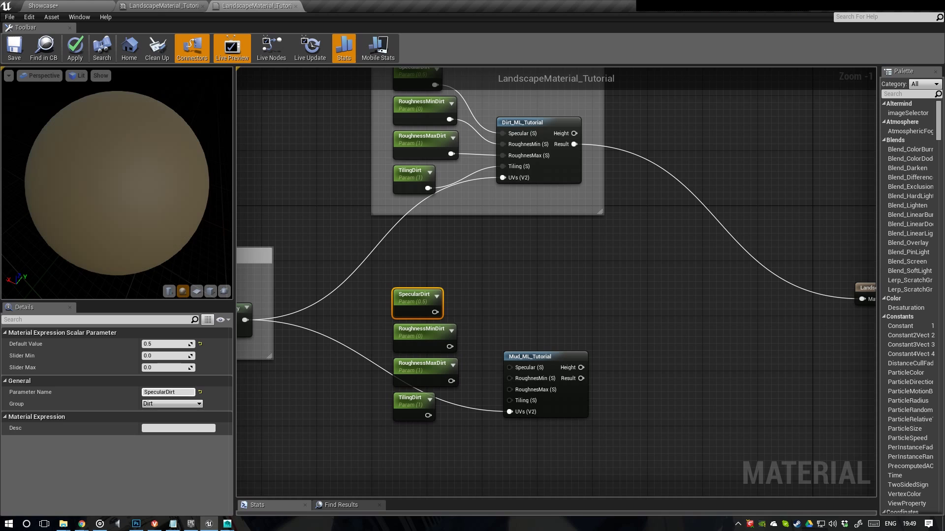
left_click(175, 393)
left_click(181, 392)
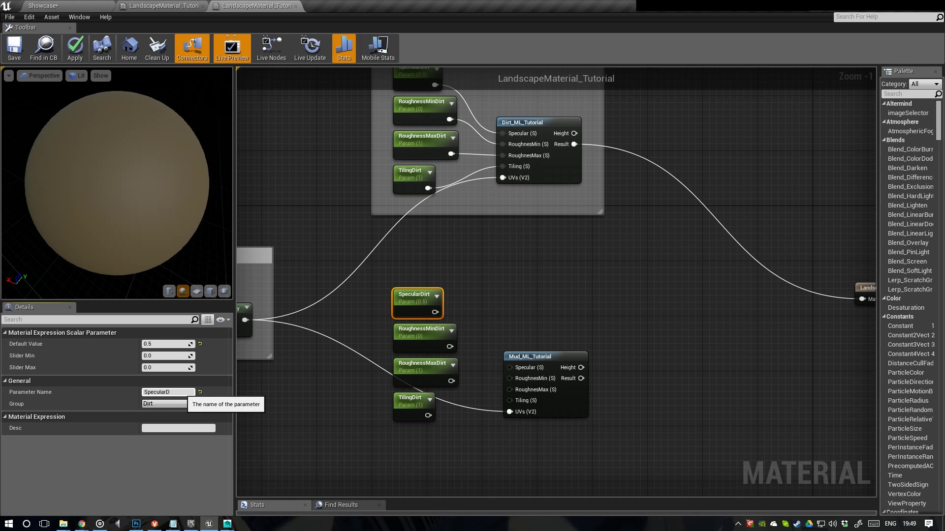
type("Mud")
key("Return")
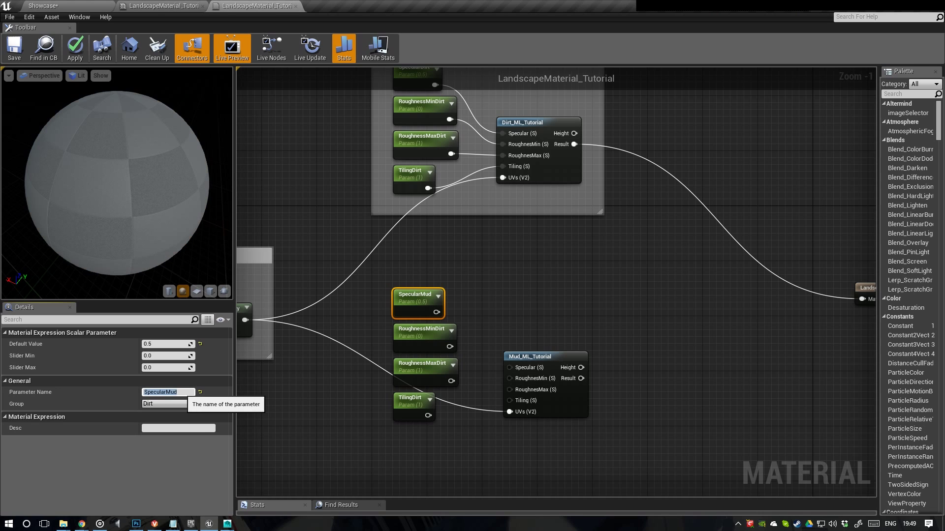
- Rename the other three copied parameters to RoughnessMinMud, RoughnessMaxMud and TilingMud
left_click(436, 340)
left_click(190, 393)
left_click(191, 392)
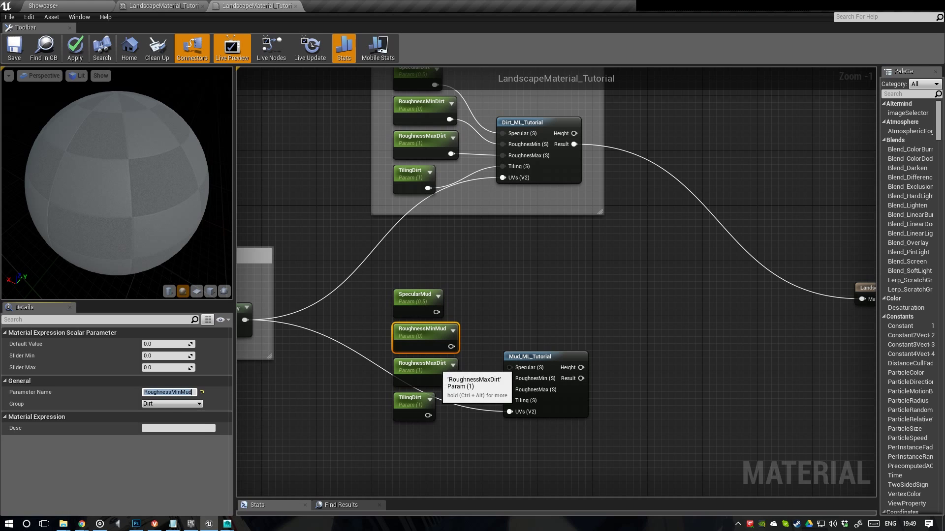
left_click(426, 373)
left_click(192, 392)
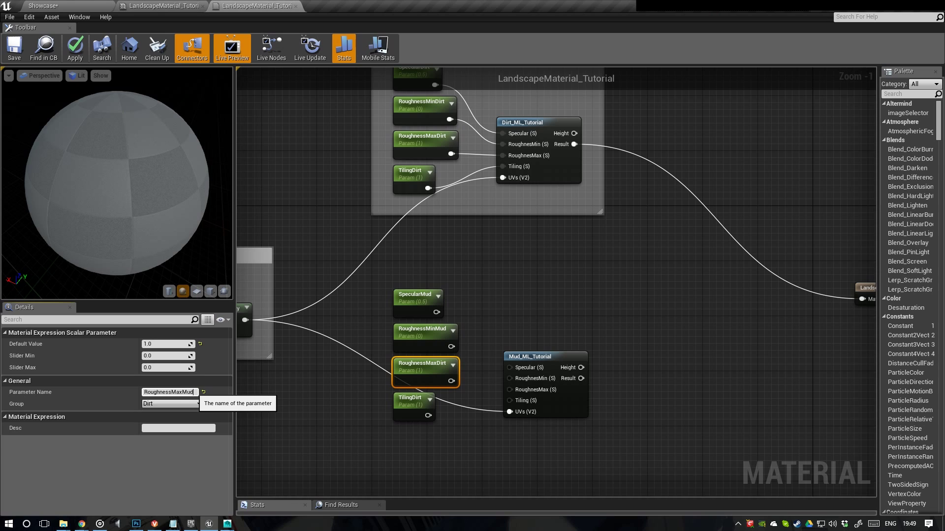
left_click(413, 401)
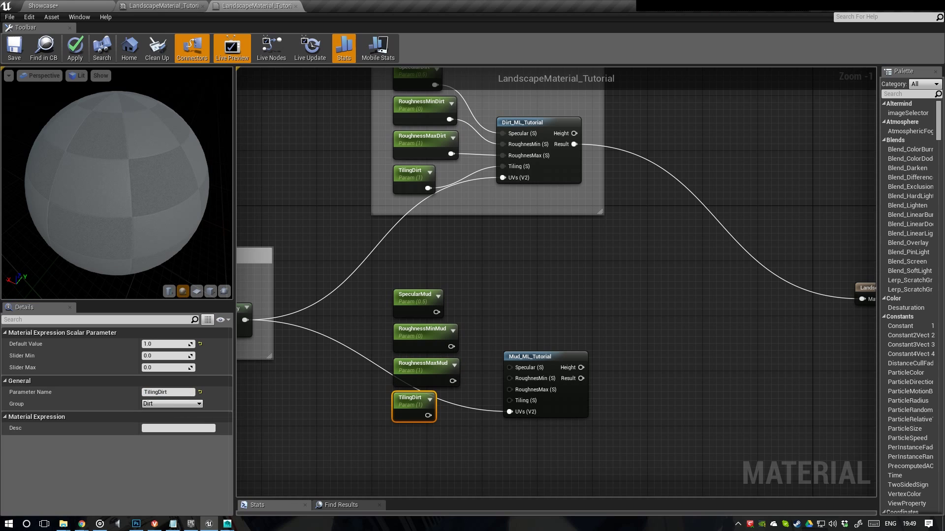
left_click(170, 392)
left_click(344, 417)
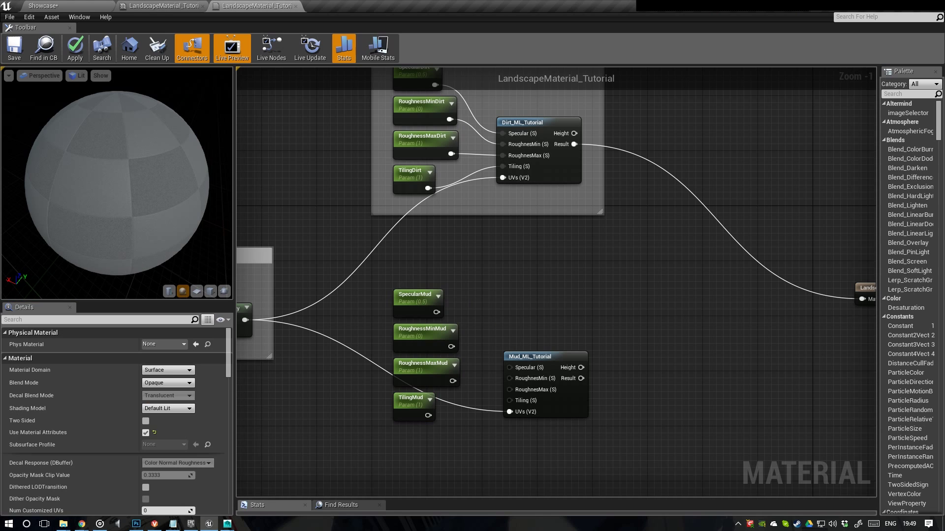
- Assign the four mud parameters to a parameter group named Mud
left_click_drag(371, 288, 444, 426)
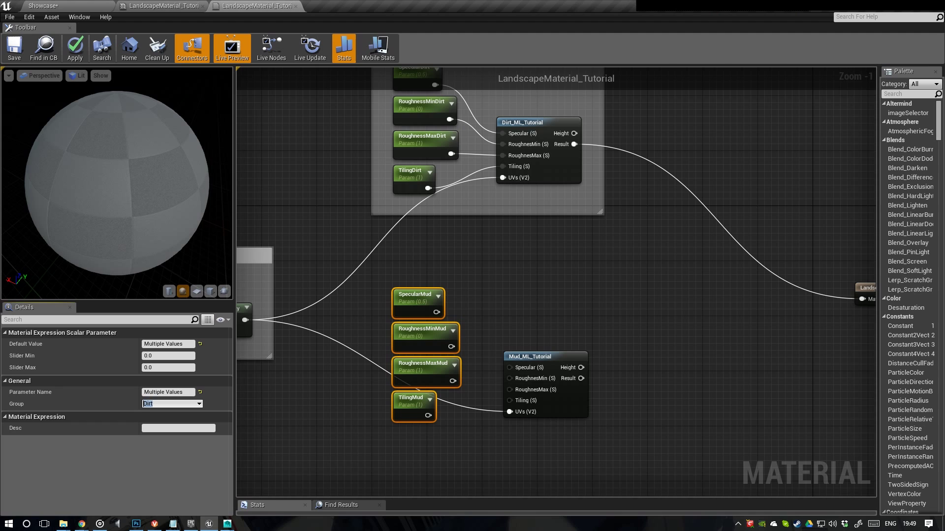
type("Mud")
key("Return")
left_click(356, 315)
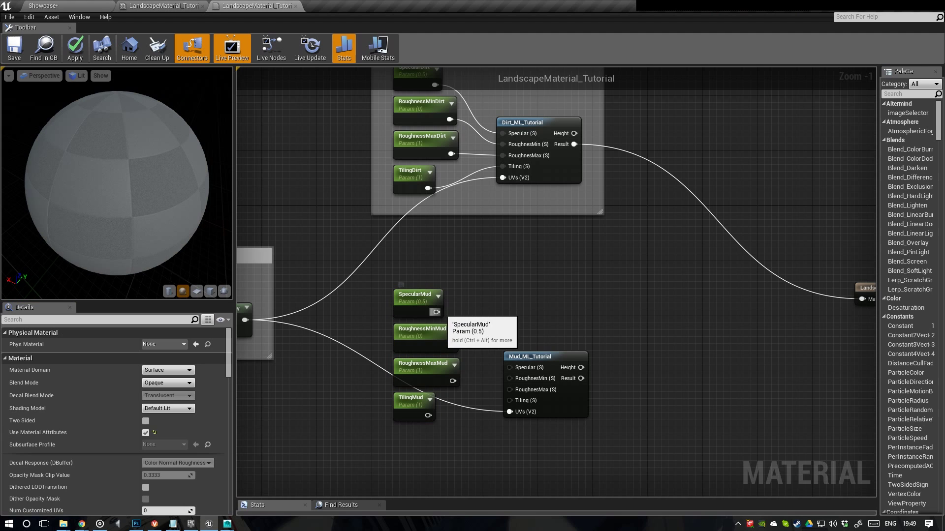
- Connect SpecularMud, RoughnessMinMud, RoughnessMaxMud and TilingMud to their matching inputs on Mud_ML_Tutorial
left_click_drag(437, 312, 509, 367)
left_click_drag(451, 347, 510, 378)
left_click_drag(452, 381, 427, 416)
- Enclose the mud parameters and the Mud_ML_Tutorial node in a comment box titled Mud
left_click_drag(609, 432, 428, 297)
type("c")
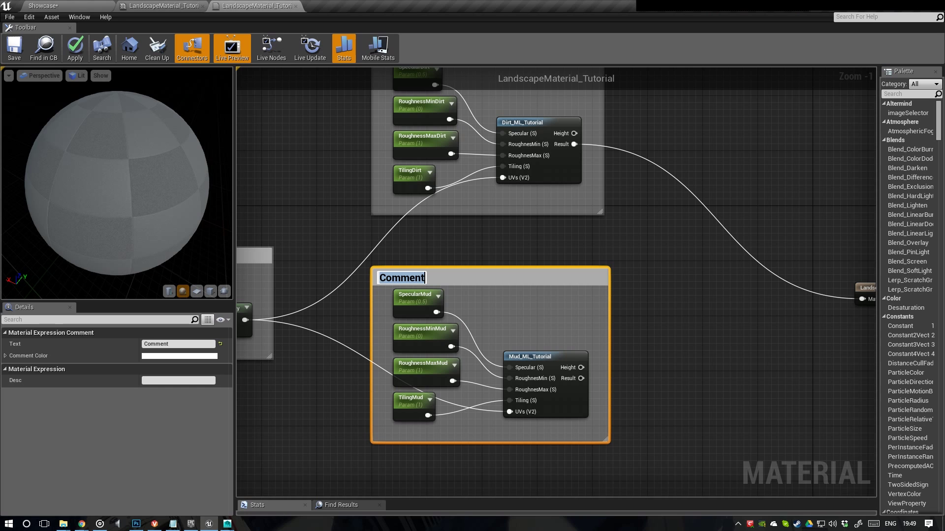
type("Mud")
key("Return")
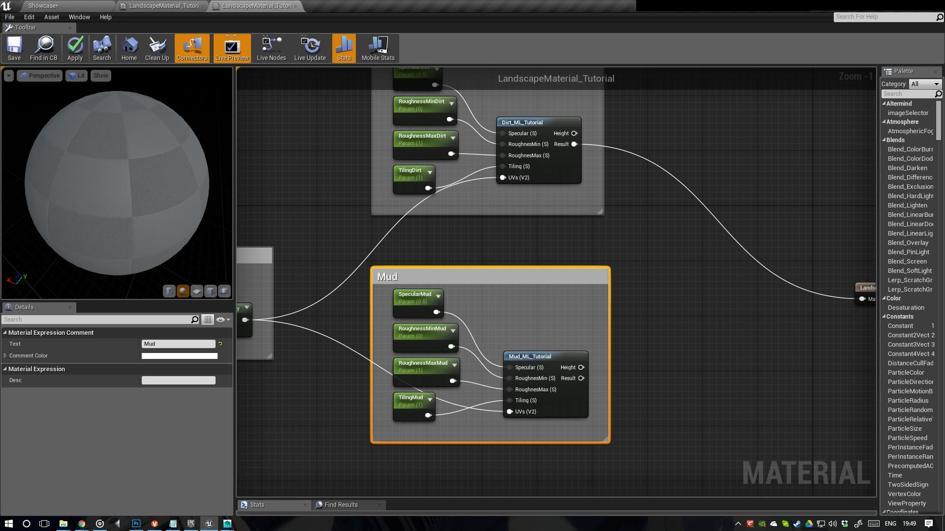
- Move the LandscapeMaterial_Tutorial output node farther away from the Dirt and Mud groups
scroll(544, 335, "down", 2)
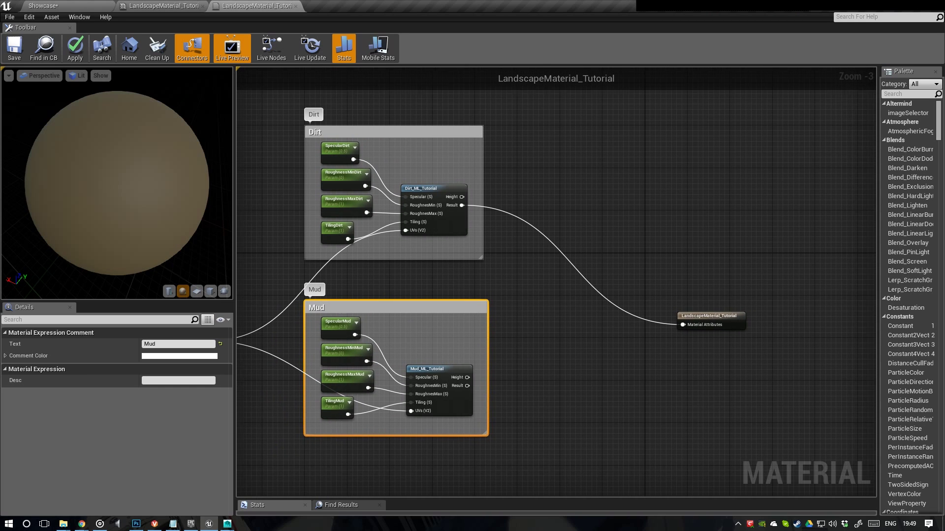
right_click_drag(544, 335, 476, 354)
left_click_drag(652, 332, 694, 327)
right_click_drag(484, 254, 500, 267)
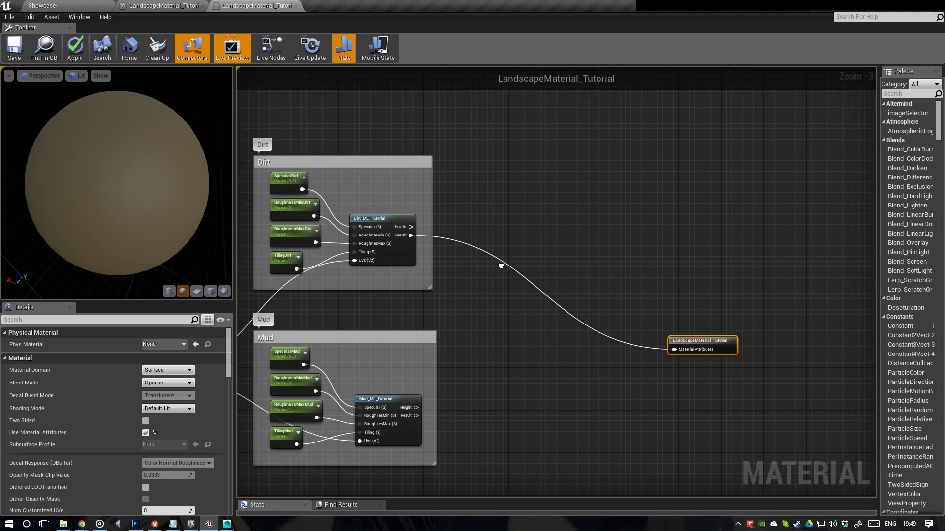
- Add a LandscapeLayerBlend node between the Dirt group and the material output node
scroll(501, 267, "up", 1)
scroll(457, 244, "up", 1)
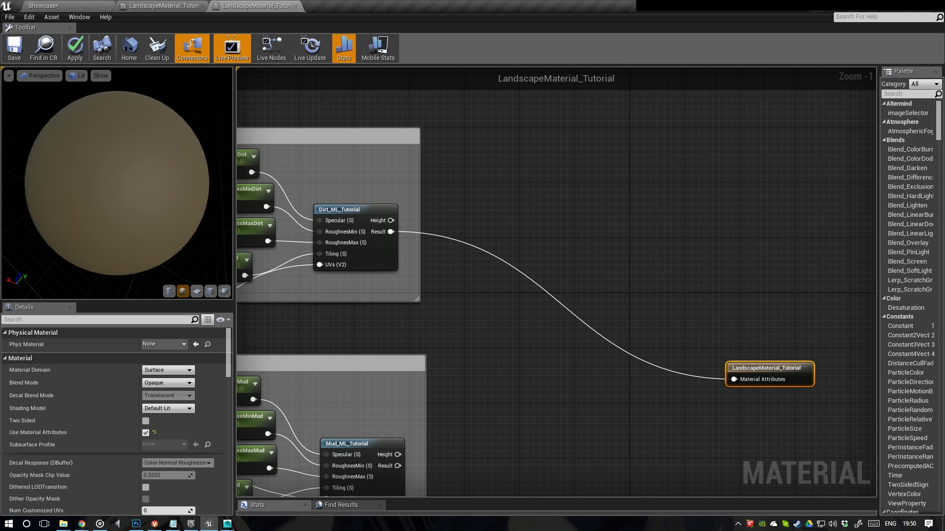
right_click(502, 231)
type("blend")
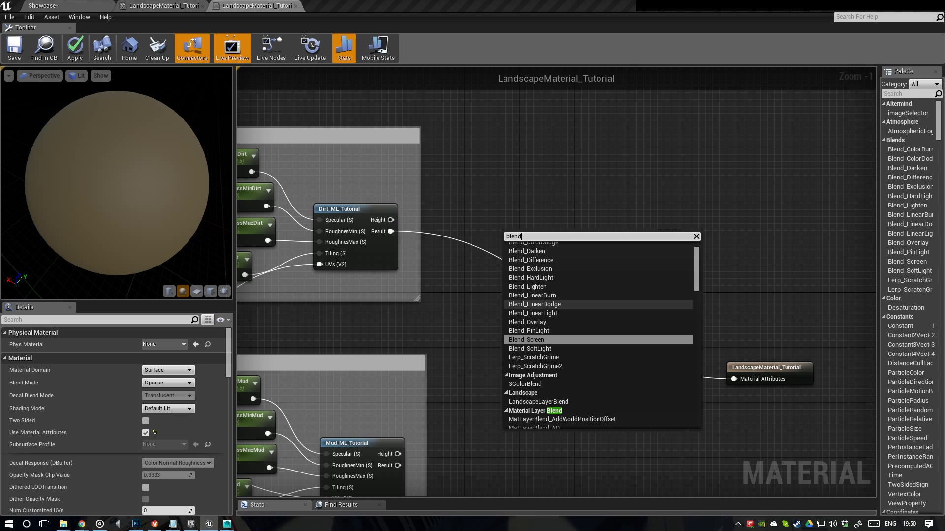
scroll(566, 323, "down", 3)
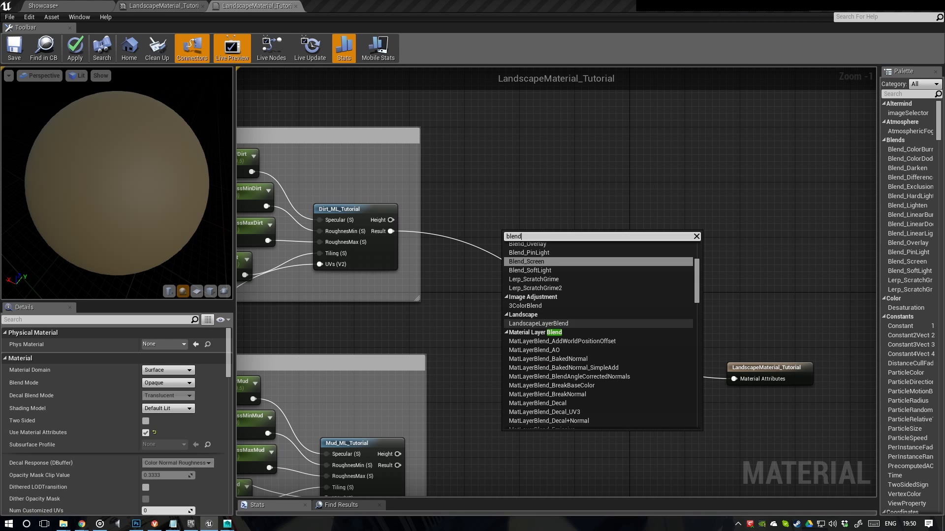
scroll(566, 326, "down", 1)
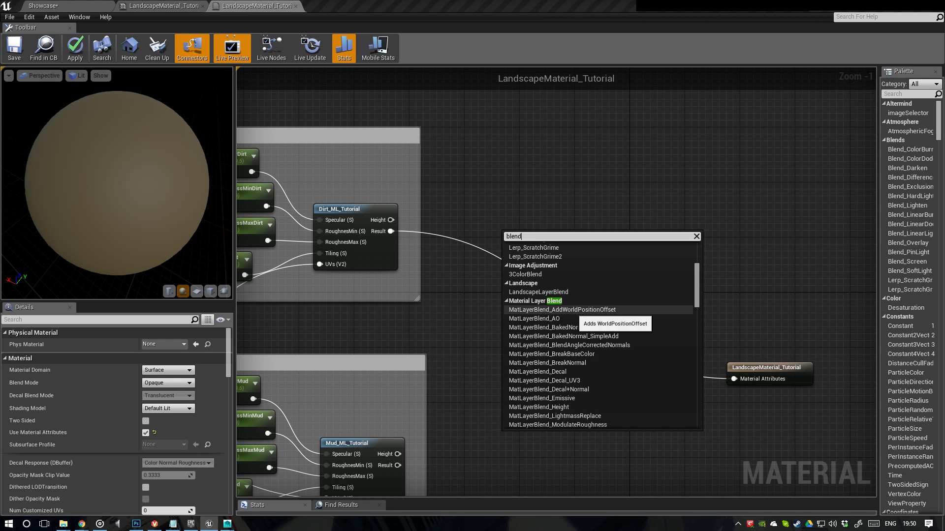
left_click(570, 292)
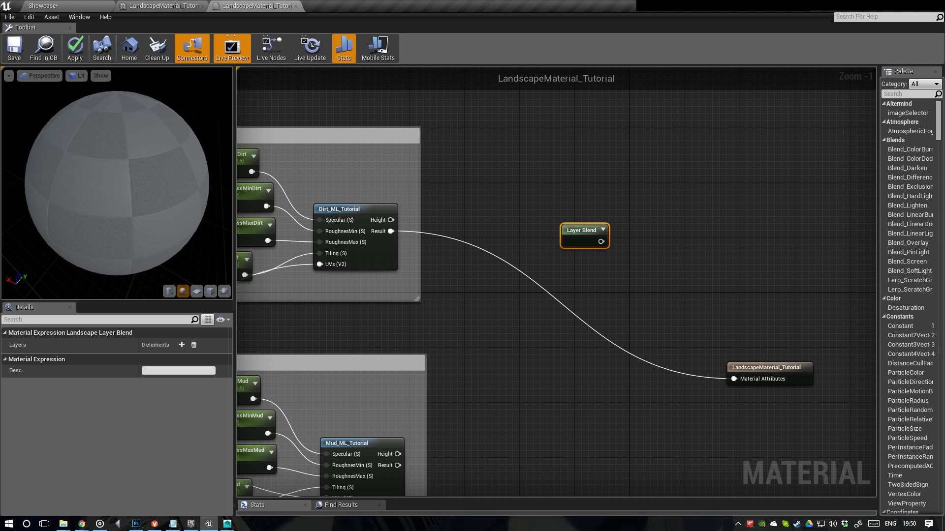
- Add three layers to the Layer Blend node and enlarge the details area to fit all their settings
left_click(182, 345)
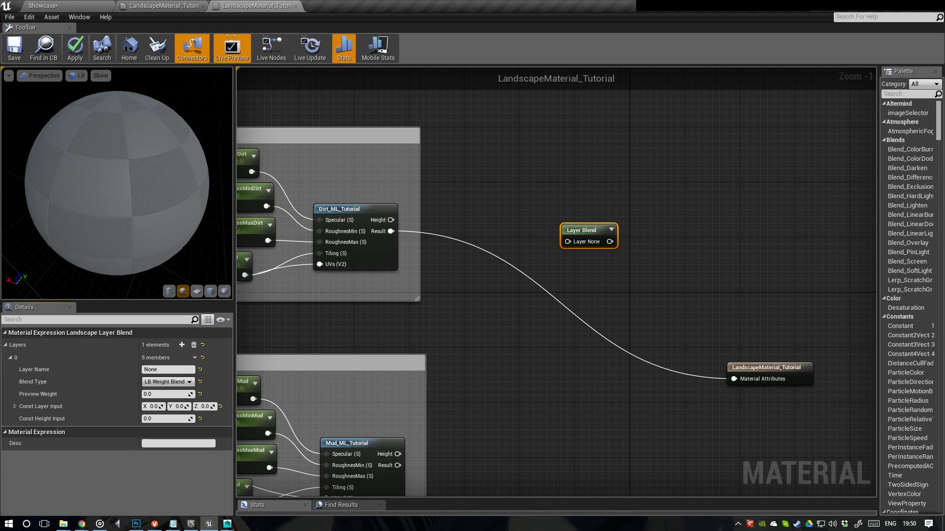
left_click(182, 345)
left_click(182, 345)
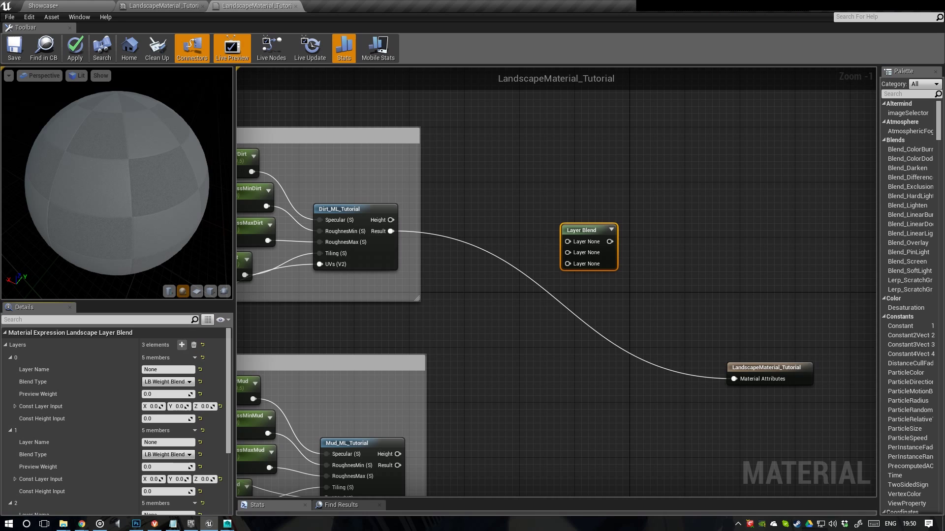
scroll(117, 418, "down", 2)
scroll(117, 421, "up", 1)
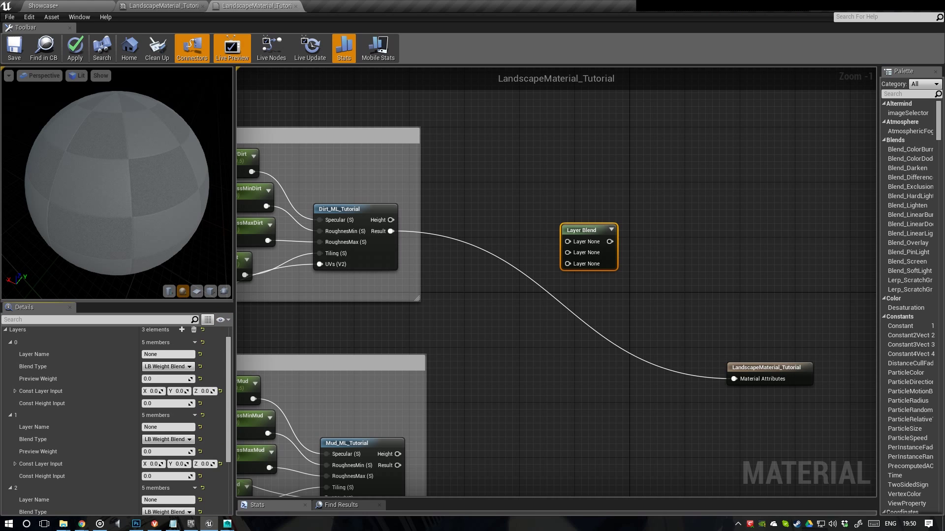
left_click_drag(118, 301, 118, 221)
right_click_drag(422, 305, 472, 261)
left_click_drag(647, 187, 633, 200)
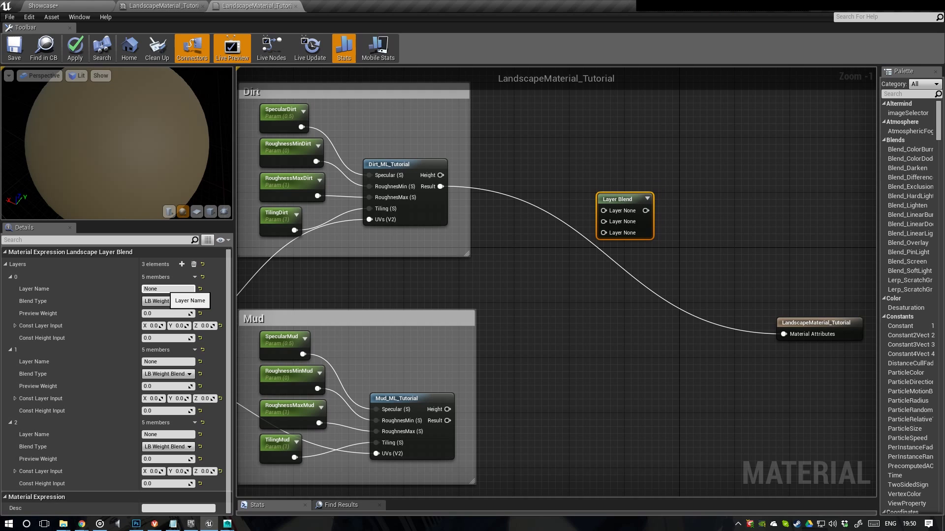
- Name the three Layer Blend layers DoNotUse!, Dirt and Mud, in that order
left_click(167, 289)
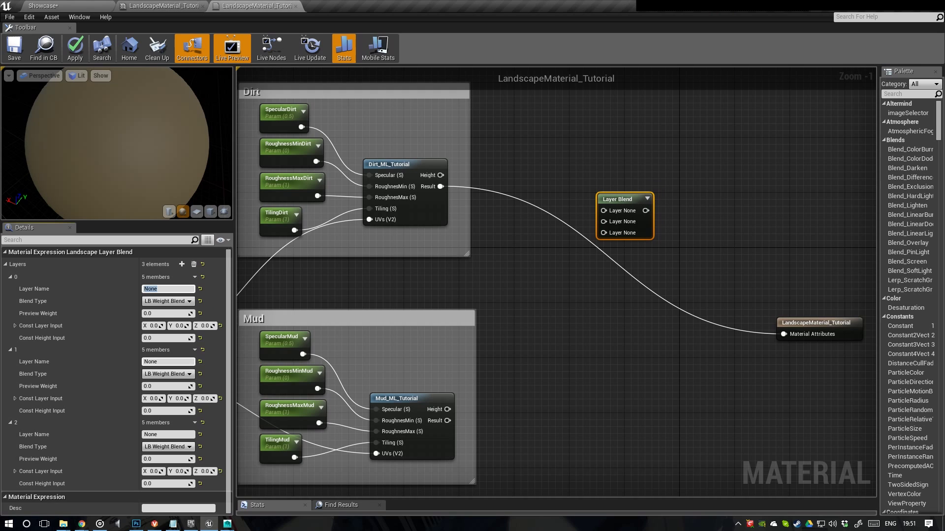
left_click(161, 363)
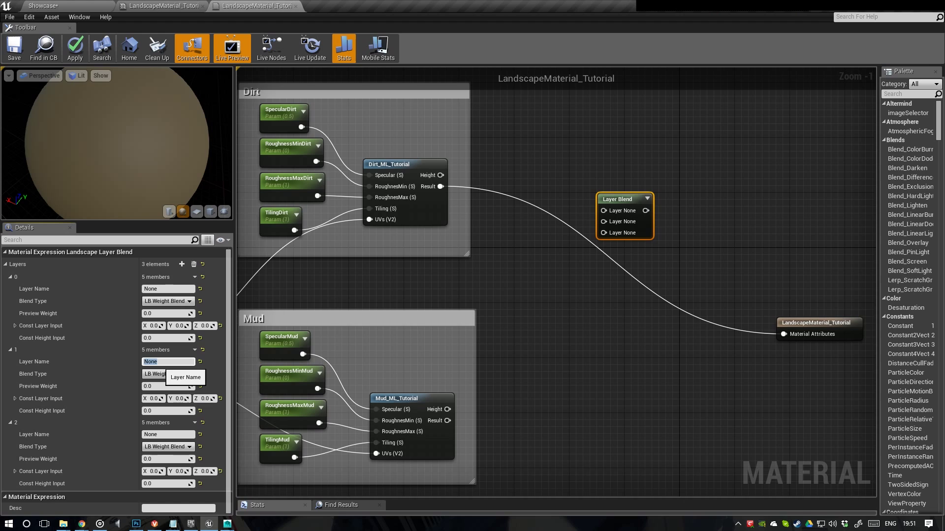
type("Dirt")
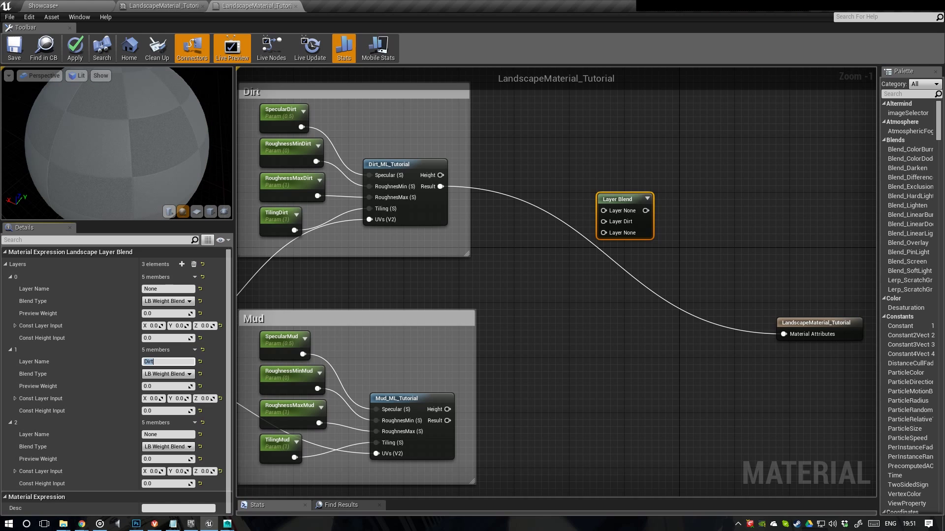
left_click(162, 435)
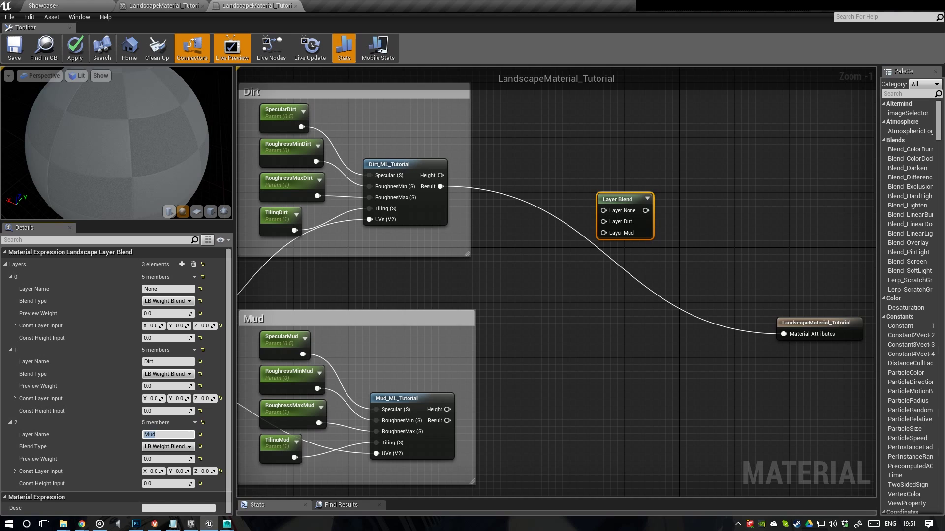
right_click_drag(550, 283, 532, 316)
left_click(171, 289)
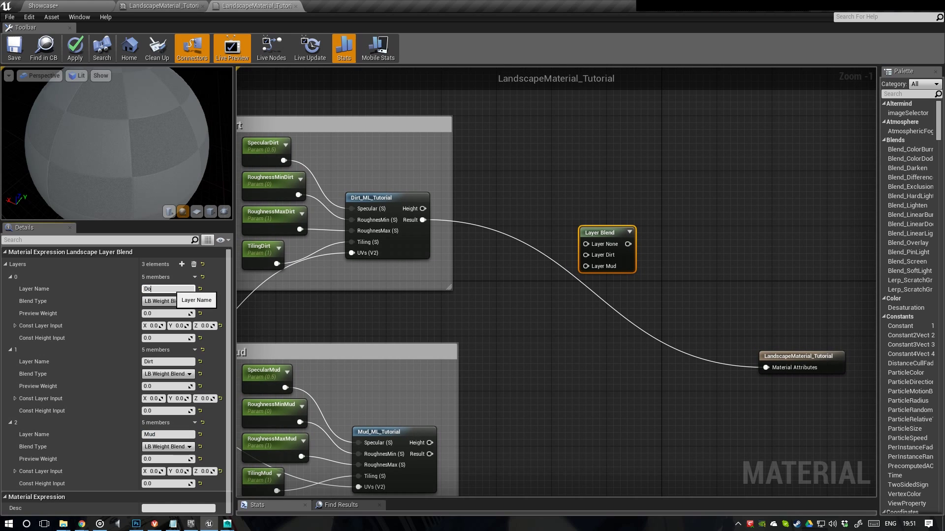
type("DoNotUse!")
key("Return")
- Reposition the Layer Blend node in the open space between the Dirt and Mud groups and the material output node
right_click_drag(558, 308, 506, 309)
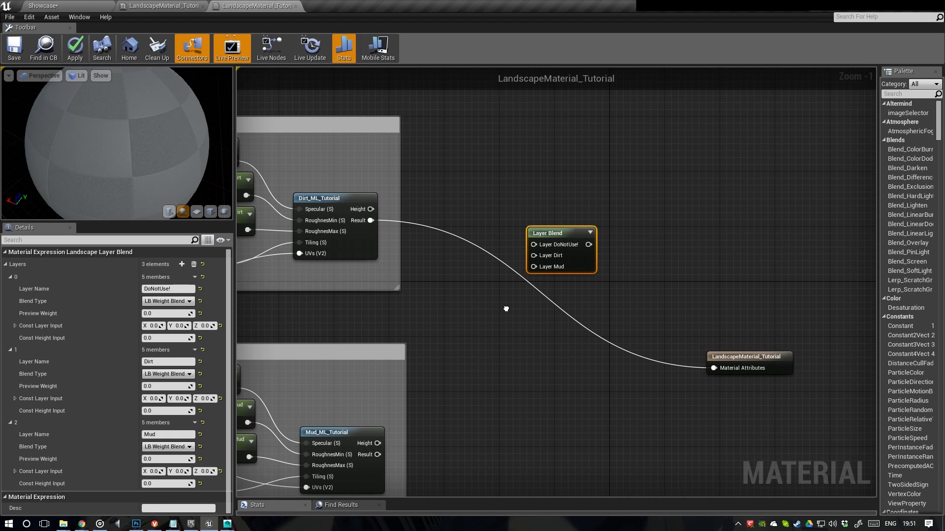
mouse_move(561, 233)
left_mouse_down()
mouse_move(545, 223)
mouse_move(554, 234)
left_mouse_up()
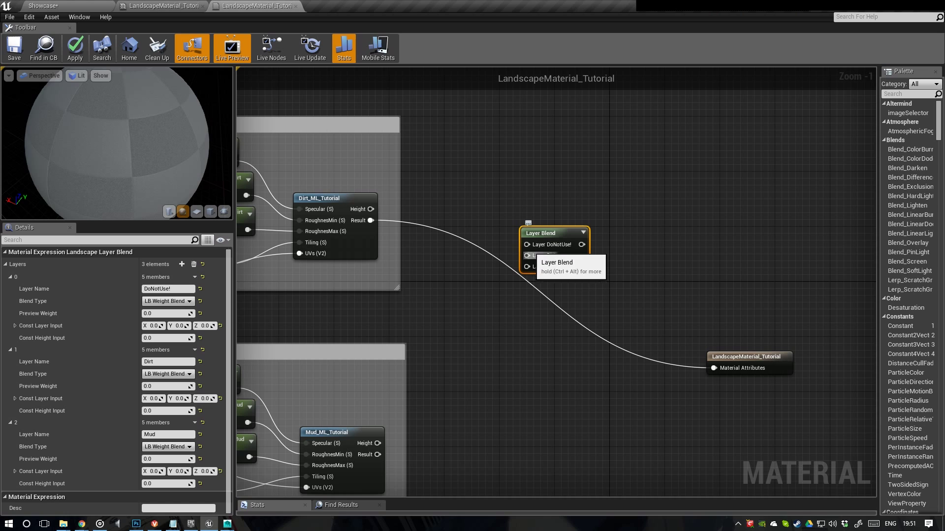
left_click_drag(554, 234, 554, 254)
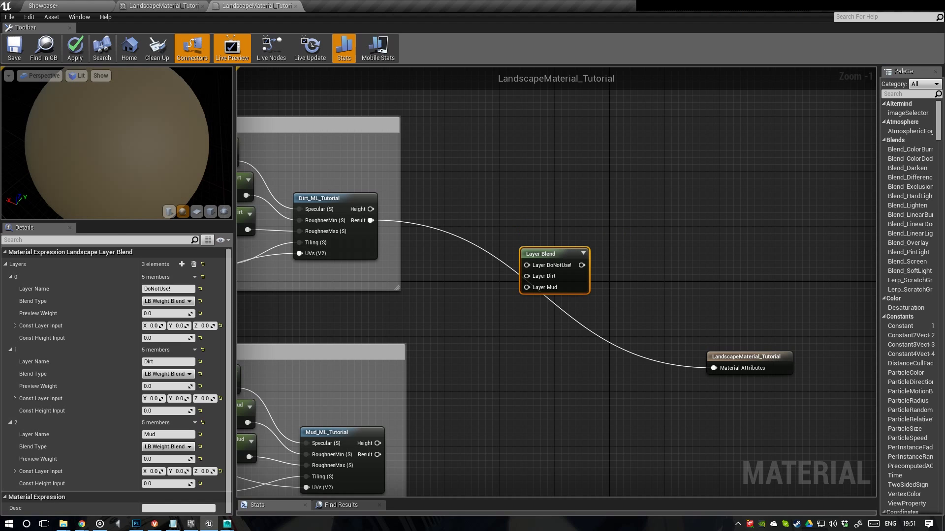
left_click_drag(554, 254, 547, 275)
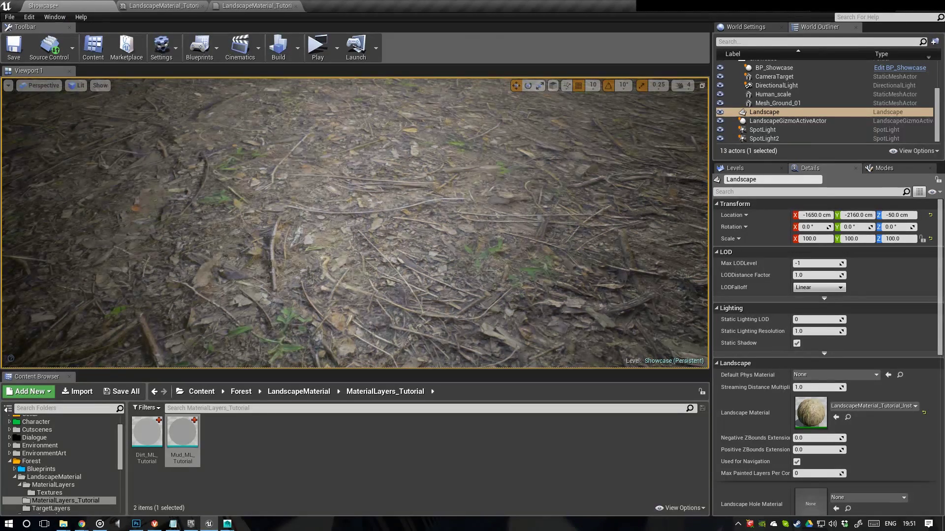
left_click(257, 6)
right_click_drag(496, 251, 488, 206)
left_click_drag(546, 230, 558, 243)
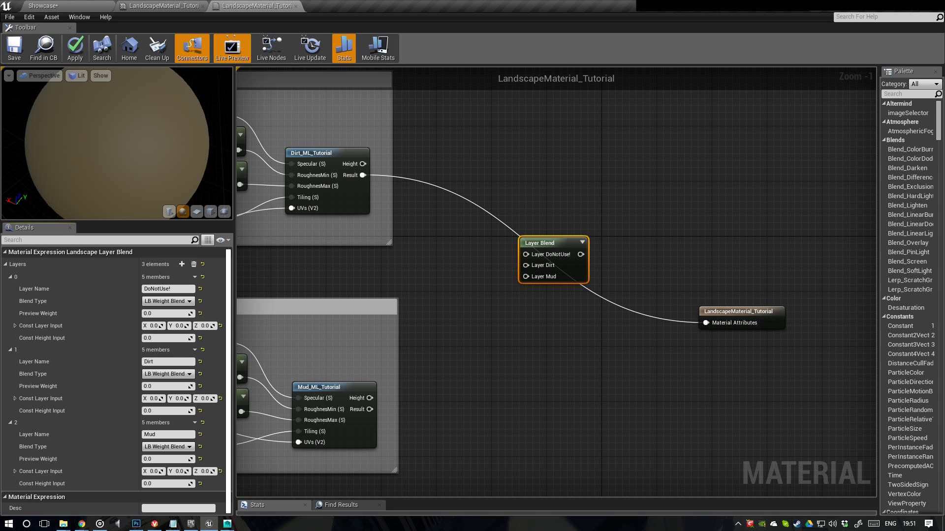
mouse_move(486, 262)
right_mouse_down()
mouse_move(533, 282)
mouse_move(481, 272)
right_mouse_up()
left_click_drag(540, 262, 540, 208)
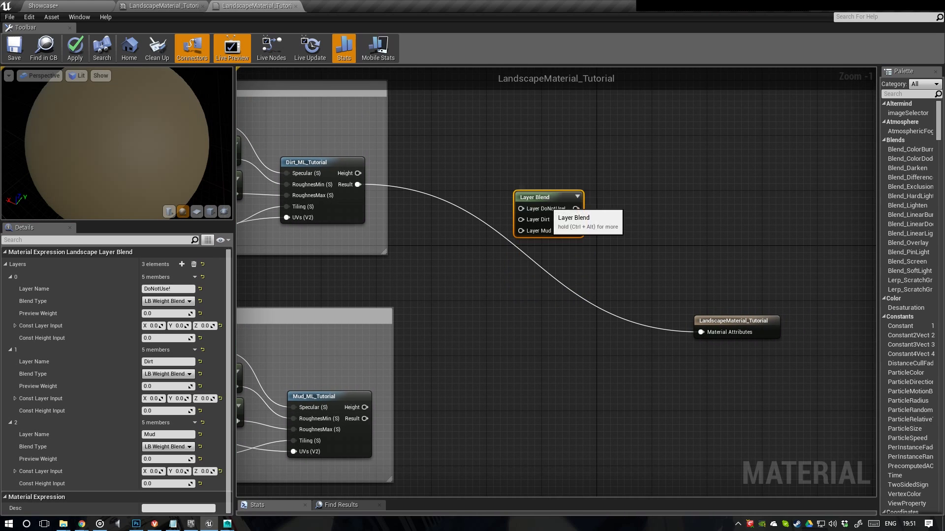
- Set the blend type to LB Alpha Blend for the DoNotUse! layer and LB Height Blend for Mud, keeping LB Weight Blend for Dirt
left_click(189, 301)
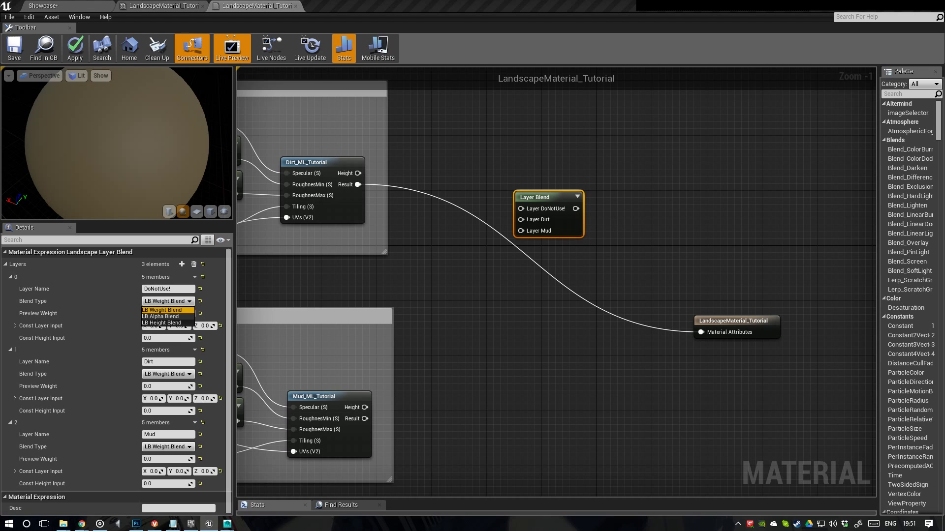
left_click(161, 316)
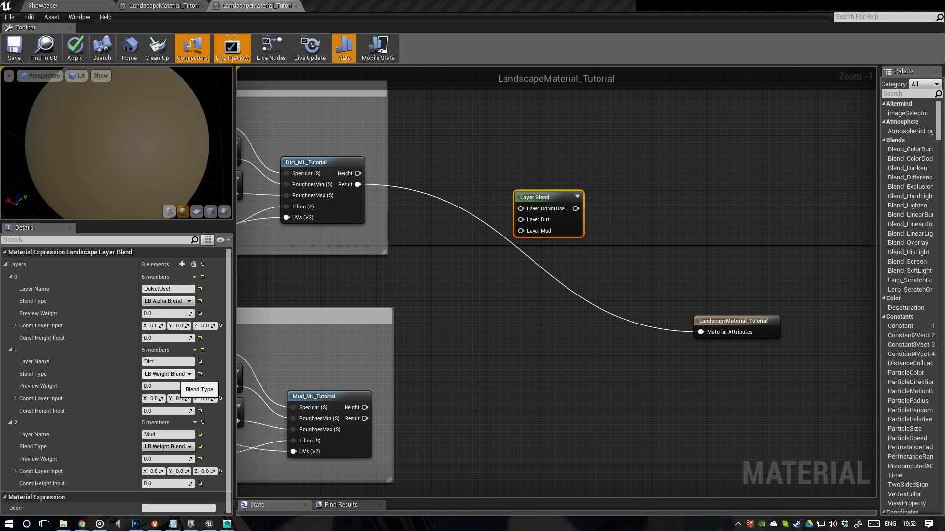
left_click(182, 374)
left_click(183, 374)
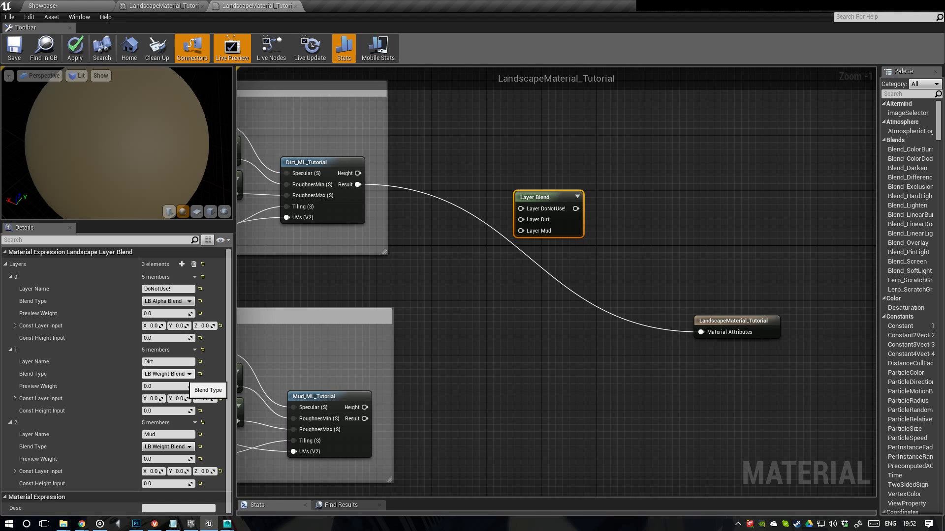
left_click(167, 447)
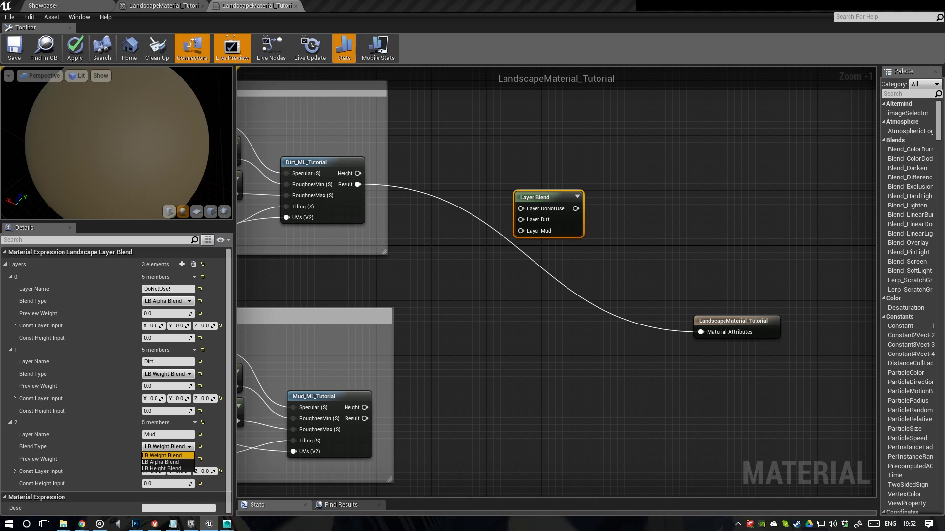
left_click(161, 469)
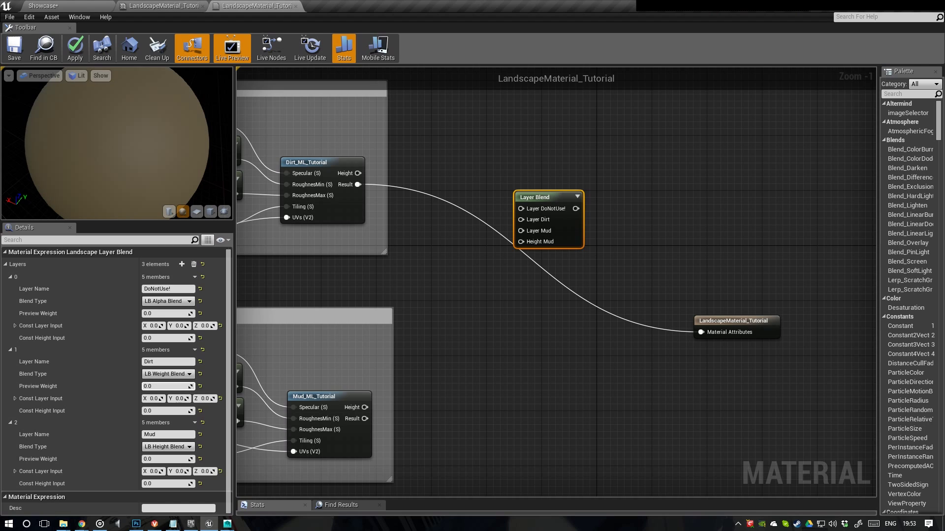
- Set the preview weight of the Dirt layer to 1 and of the DoNotUse! layer to 0
left_click(166, 313)
type("1")
key("Return")
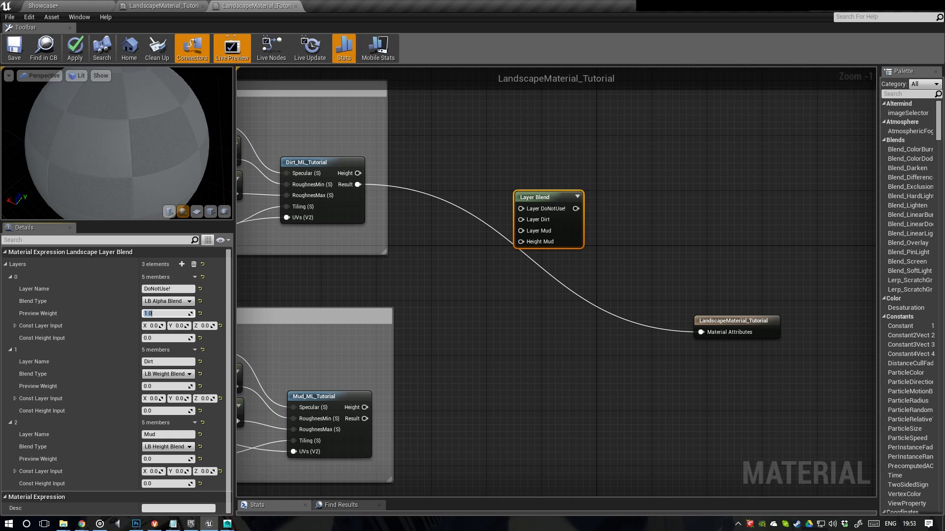
left_click(164, 386)
type("1")
key("Return")
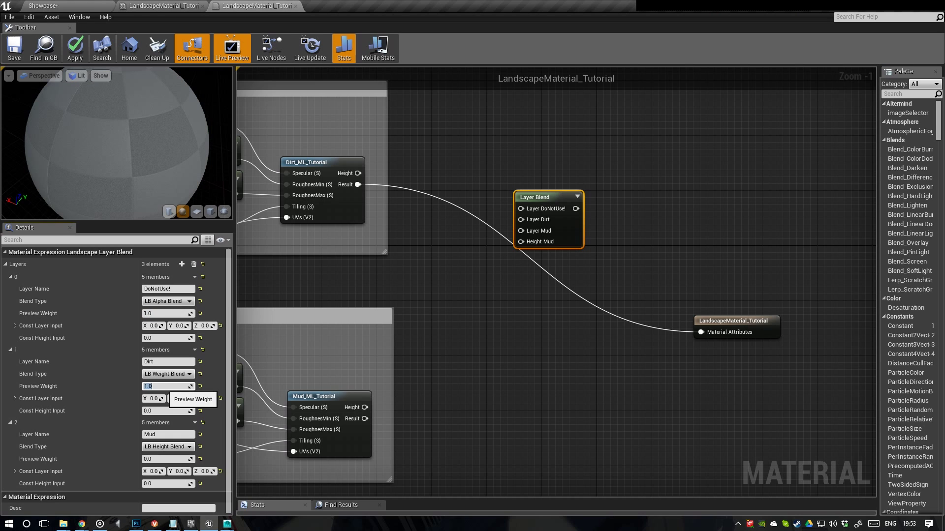
left_click(164, 313)
type("0")
key("Return")
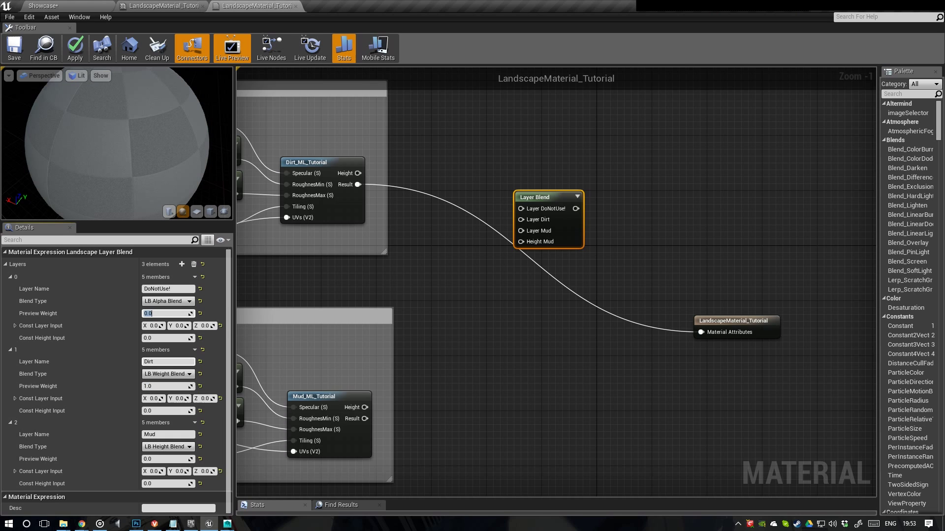
- Wire the Dirt_ML_Tutorial result to Layer Dirt, and the Mud_ML_Tutorial result and height to Layer Mud and Height Mud
right_click_drag(402, 290, 413, 314)
left_click_drag(366, 200, 529, 236)
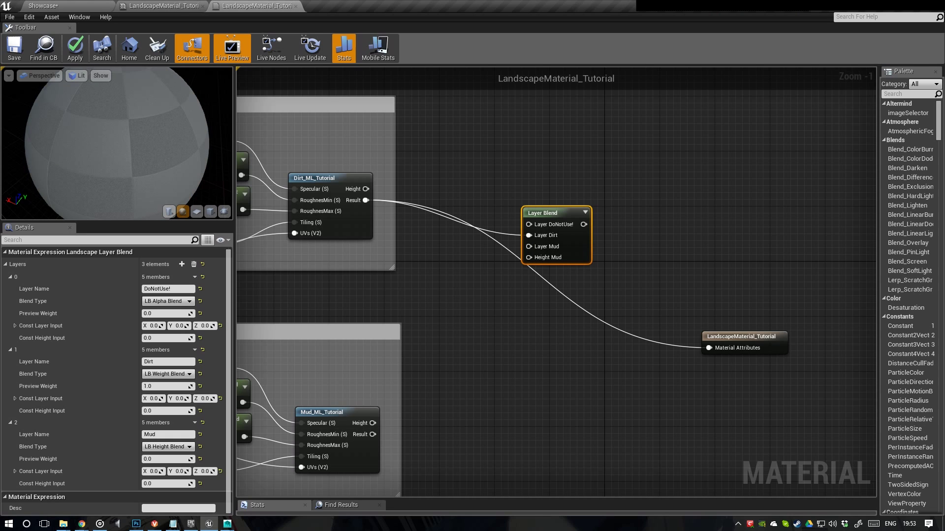
left_click_drag(372, 435, 529, 247)
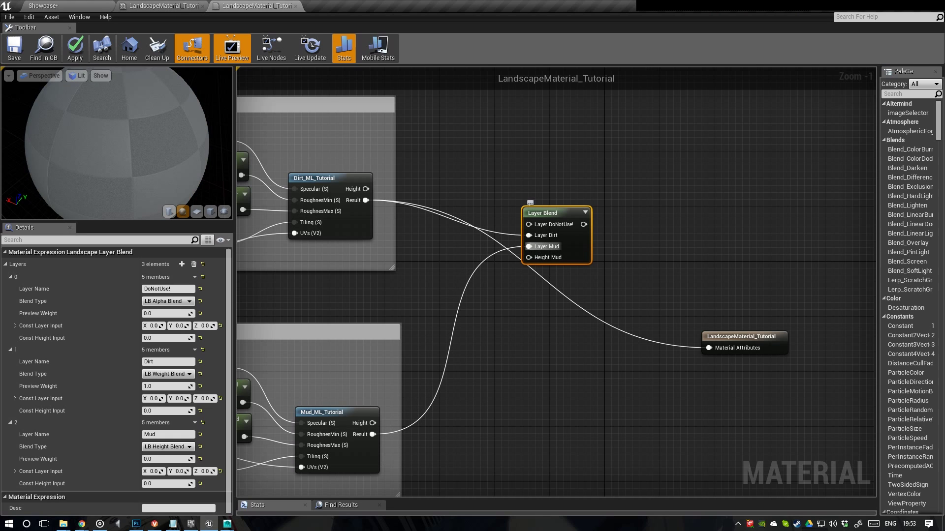
left_click_drag(372, 423, 529, 258)
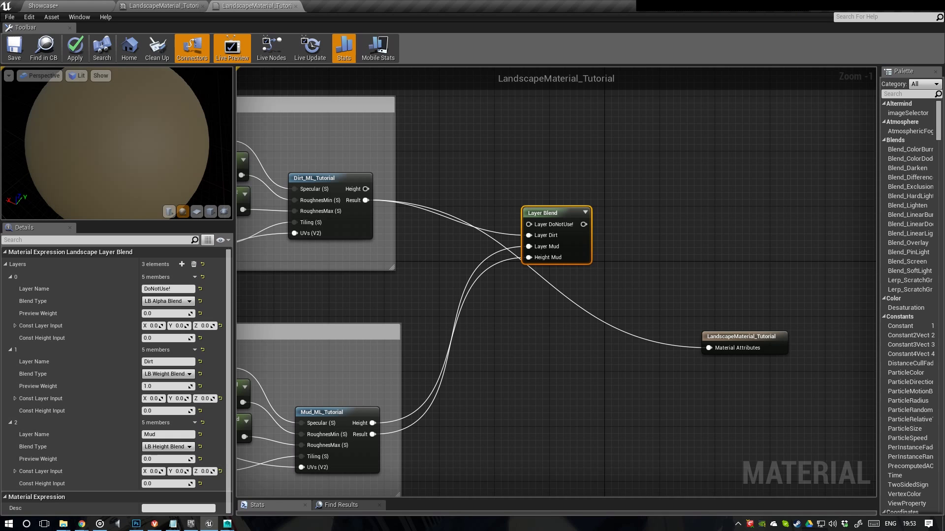
- Connect the Layer Blend output to Material Attributes on the output node placed beside it, and apply the material
right_click_drag(577, 309, 469, 351)
left_click_drag(475, 267, 562, 256)
right_click_drag(470, 295, 611, 308)
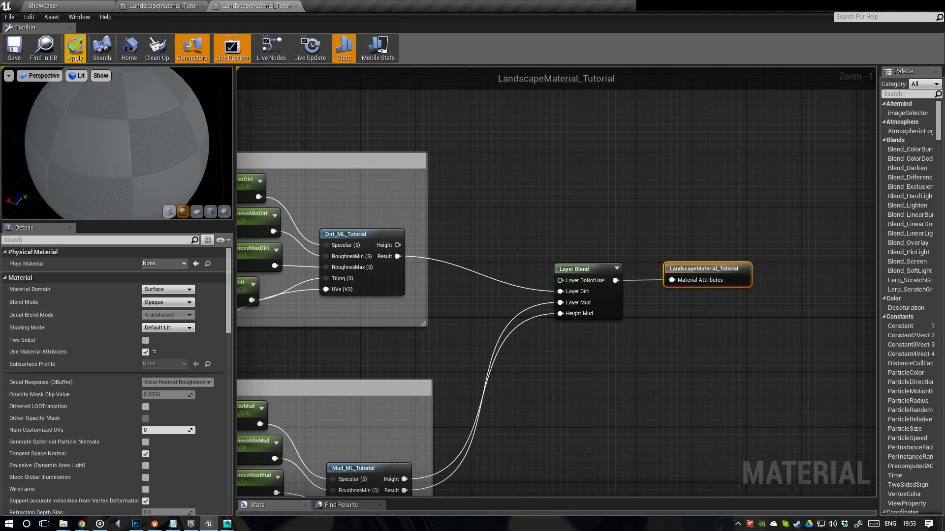
left_click(75, 48)
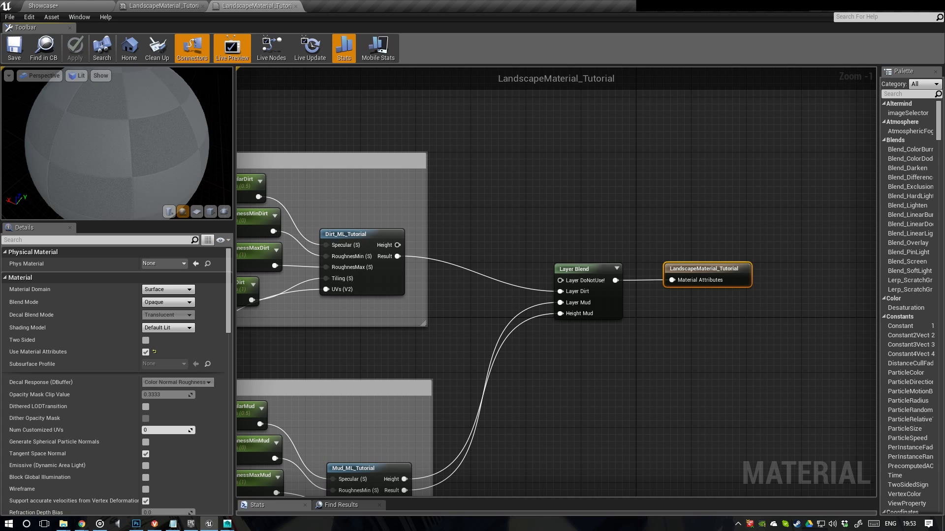
- View the landscape in the Showcase level and return to the LandscapeMaterial_Tutorial graph
left_click(596, 281)
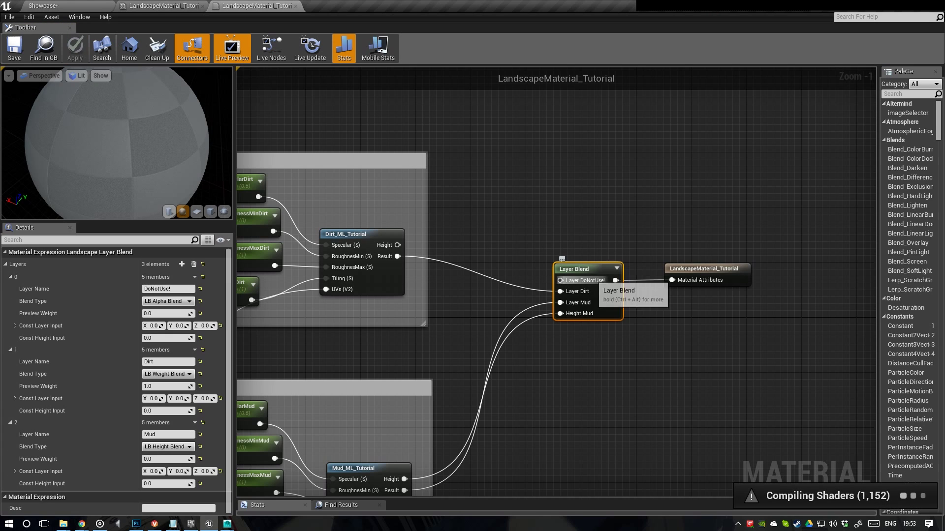
right_click_drag(596, 282, 565, 251)
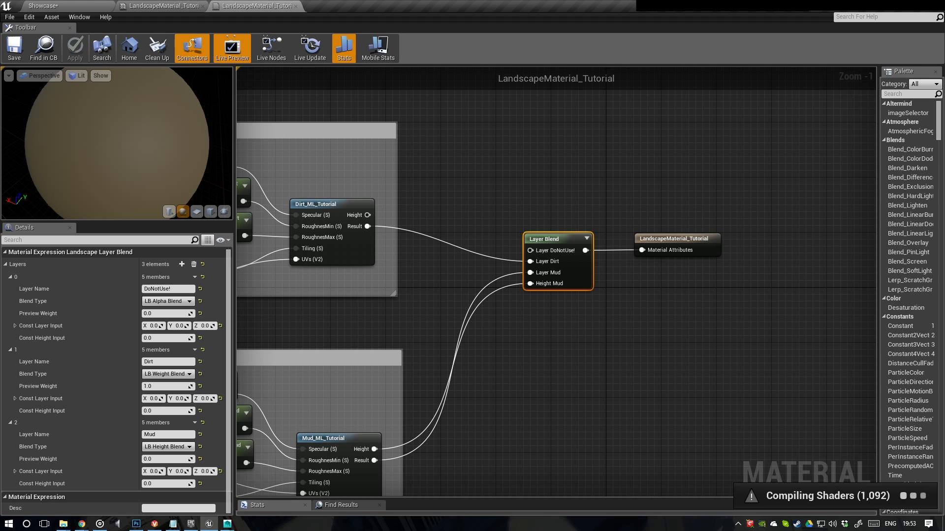
left_click(60, 7)
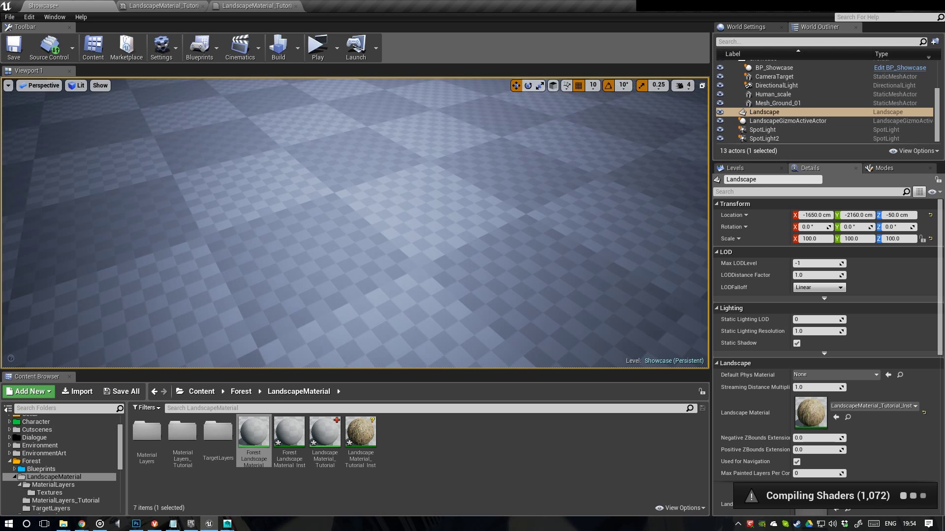
left_click(253, 6)
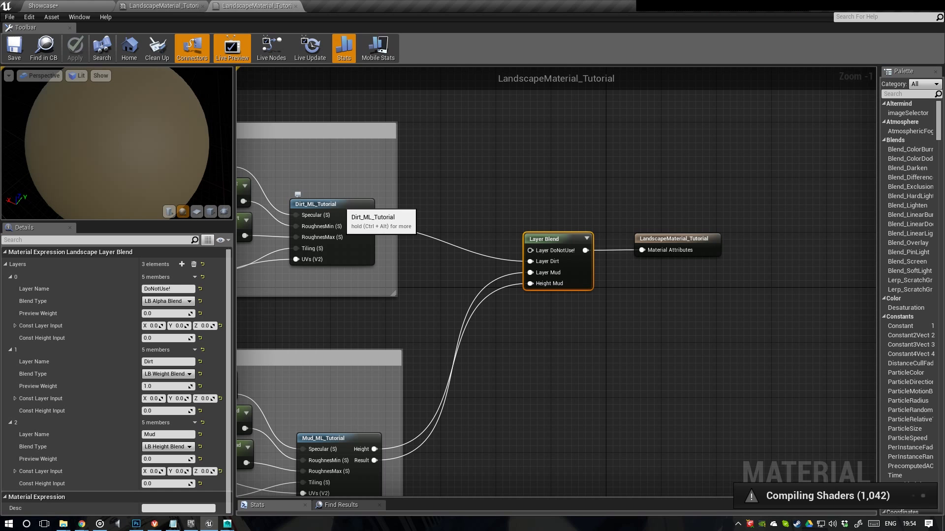
- Open the Dirt_ML_Tutorial function and set the sampler source of its three Texture Sample nodes to Shared: Wrap
double_click(339, 211)
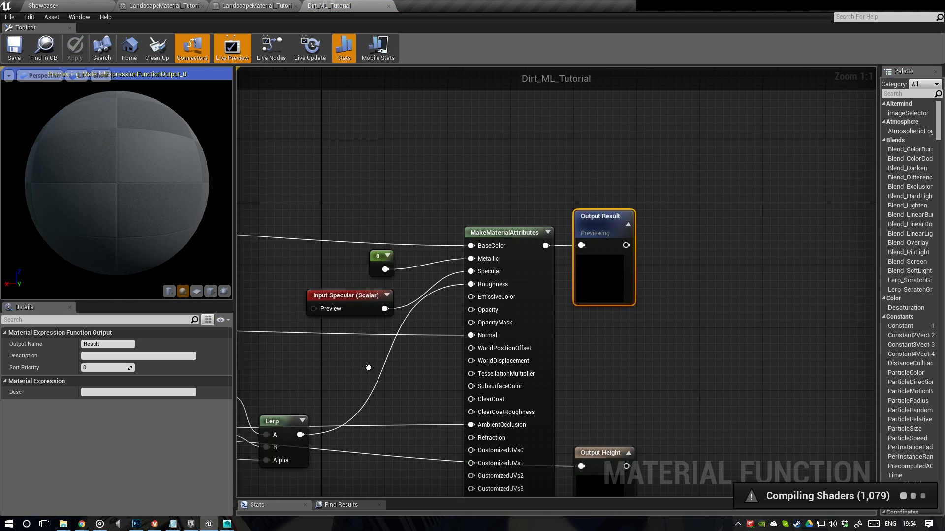
left_click(458, 218)
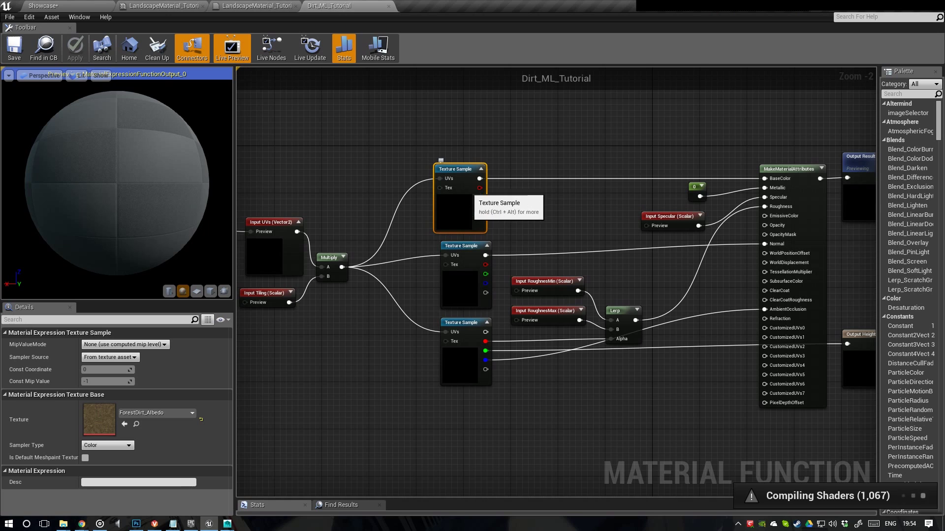
scroll(460, 221, "up", 2)
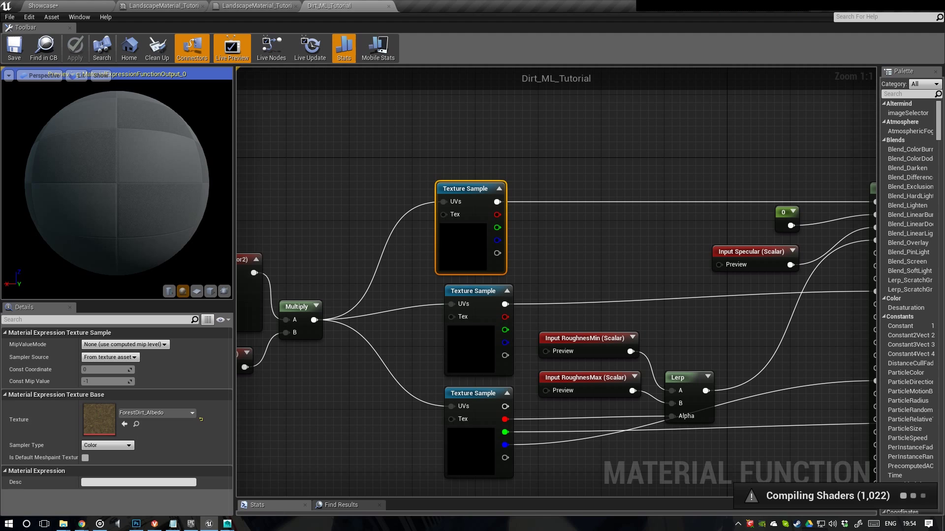
left_click_drag(394, 178, 462, 435)
left_click(111, 357)
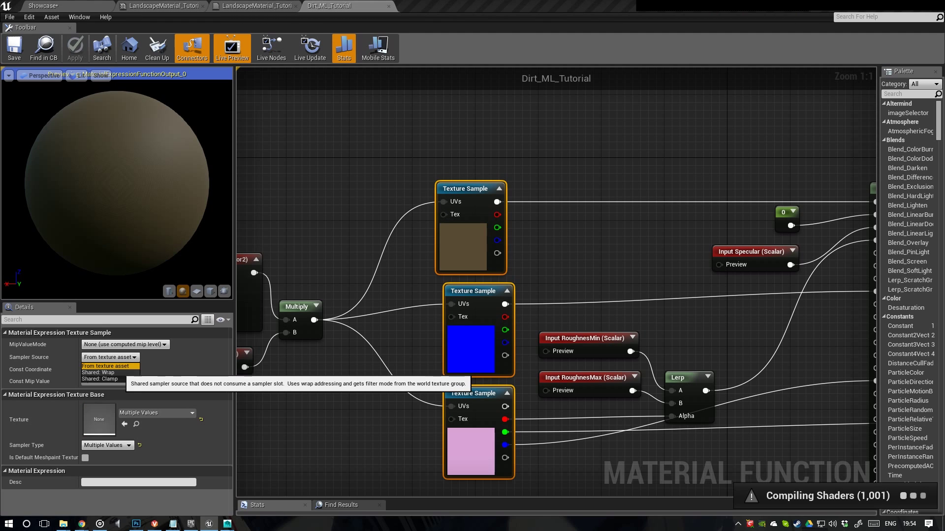
left_click(101, 373)
right_click_drag(365, 273, 346, 270)
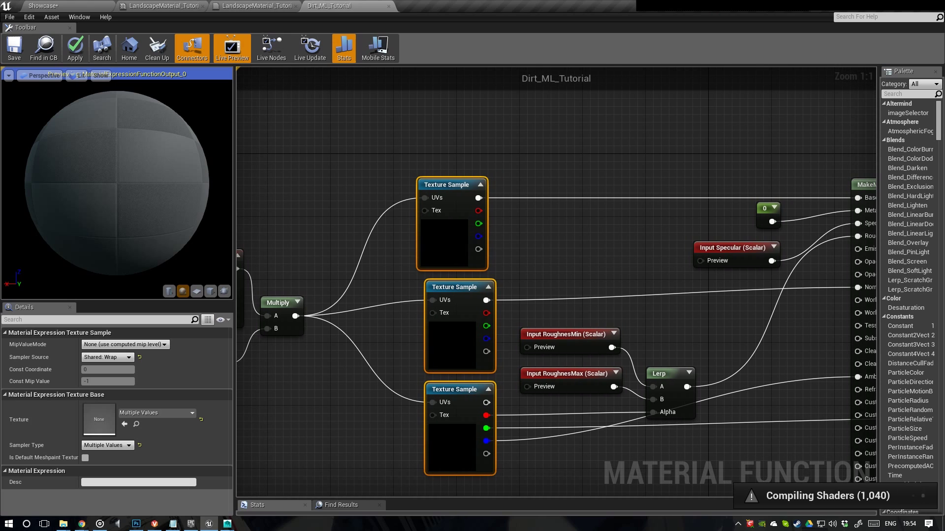
- Shift the three Texture Sample nodes slightly closer to the Multiply node and save the Dirt_ML_Tutorial function
left_click_drag(469, 286, 460, 287)
left_click(522, 256)
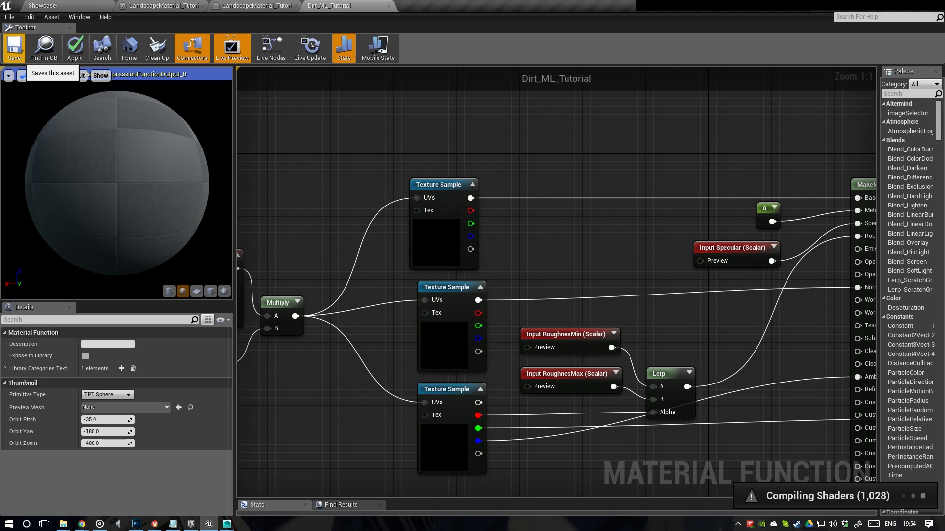
left_click(14, 49)
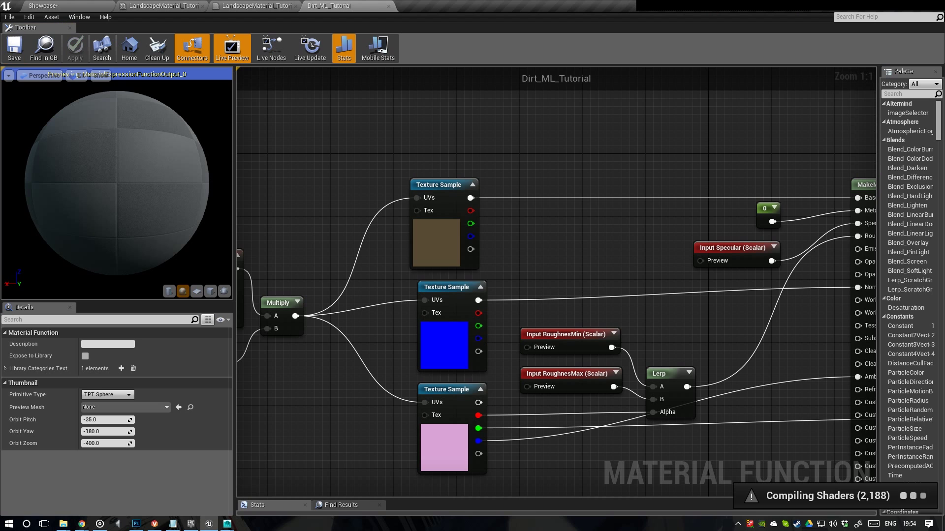
- Set the sampler source of the three Texture Sample nodes in the Mud_ML_Tutorial function to Shared: Wrap, and save the function
left_click(389, 6)
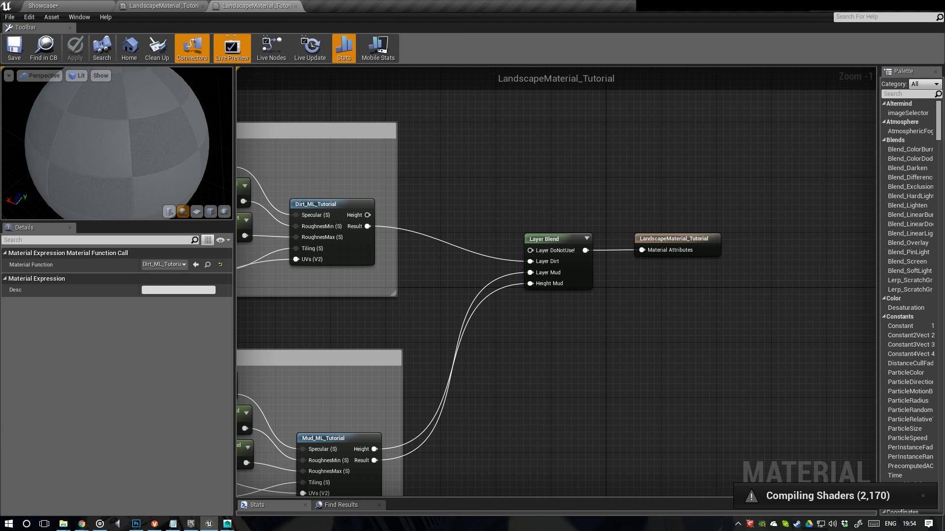
right_click_drag(472, 305, 610, 201)
double_click(480, 339)
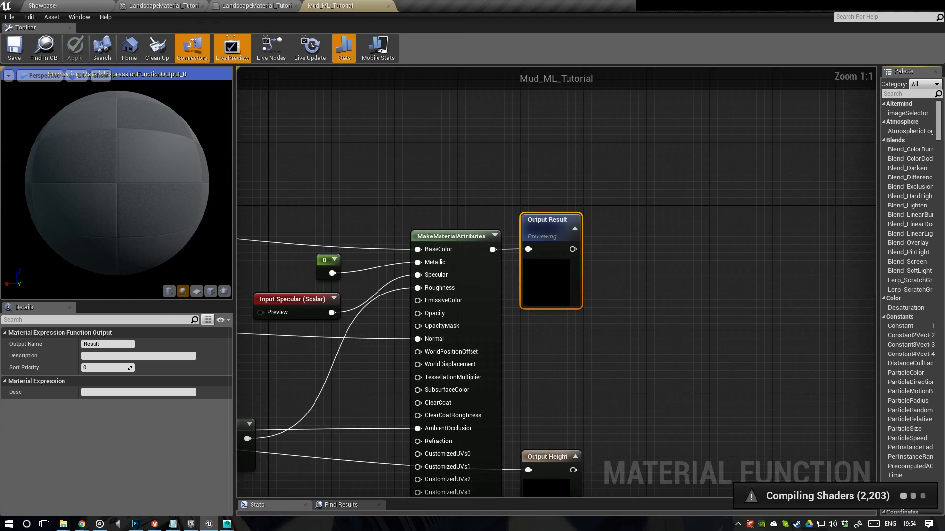
right_click_drag(306, 336, 786, 246)
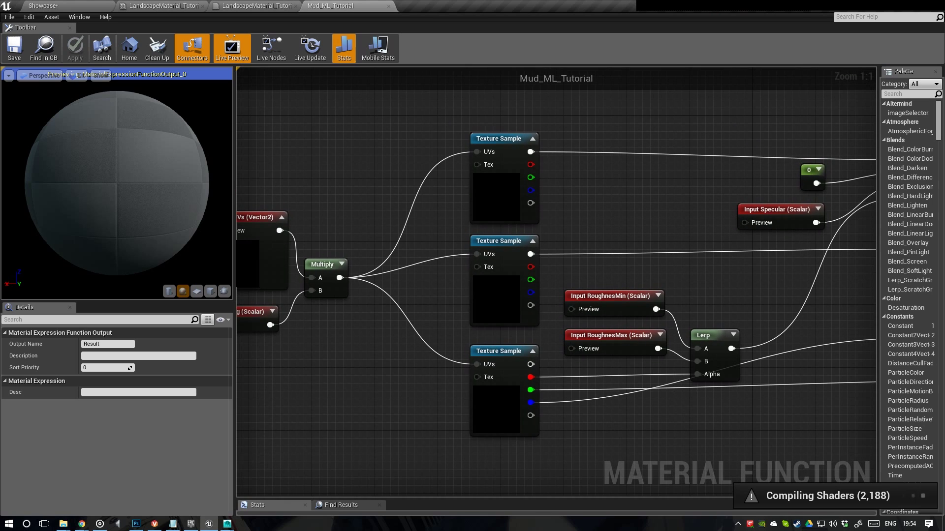
left_click_drag(455, 179, 504, 374)
left_click(134, 359)
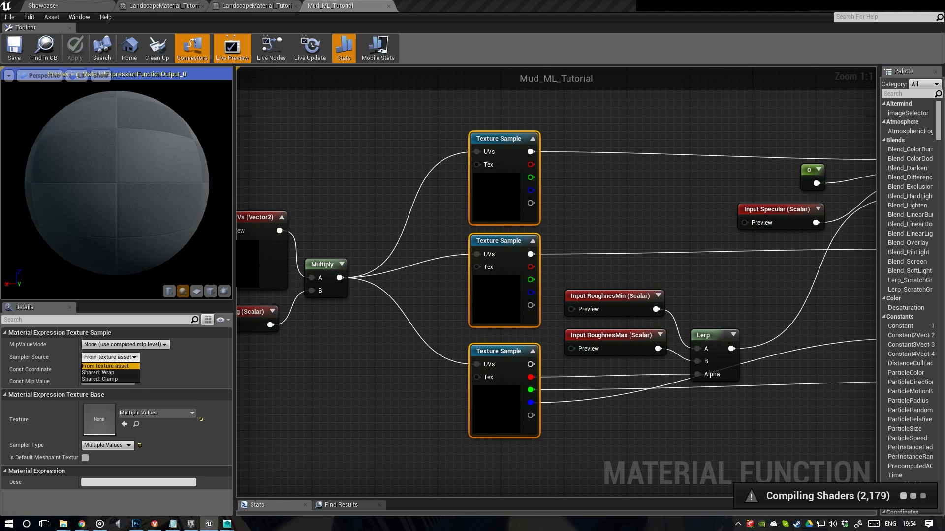
left_click(118, 372)
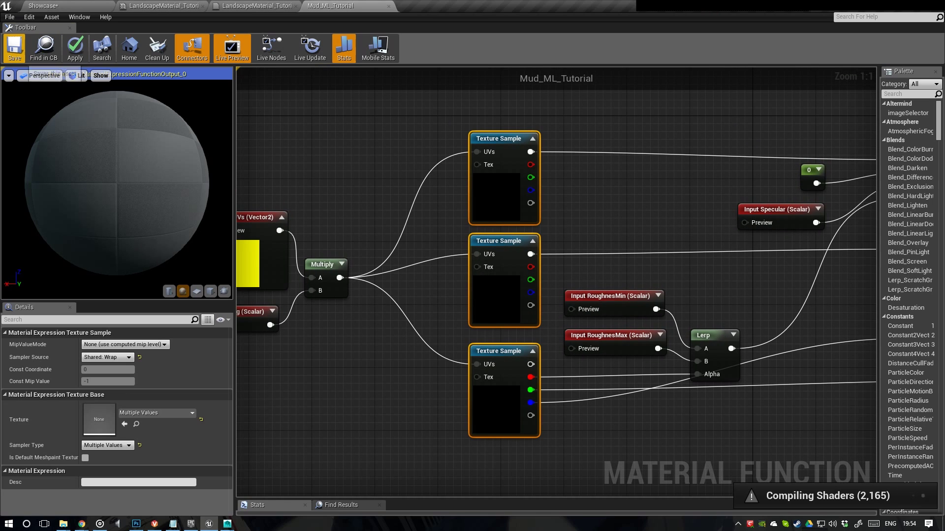
left_click(14, 47)
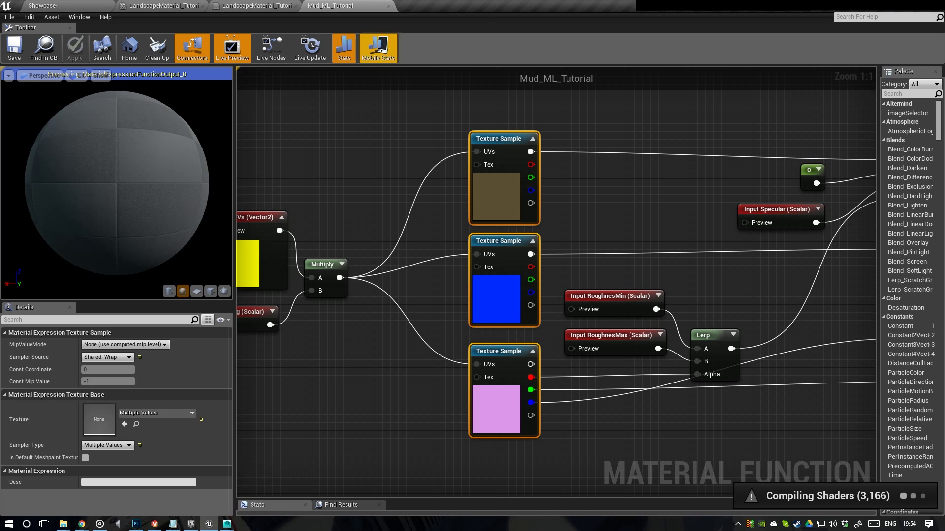
left_click(388, 7)
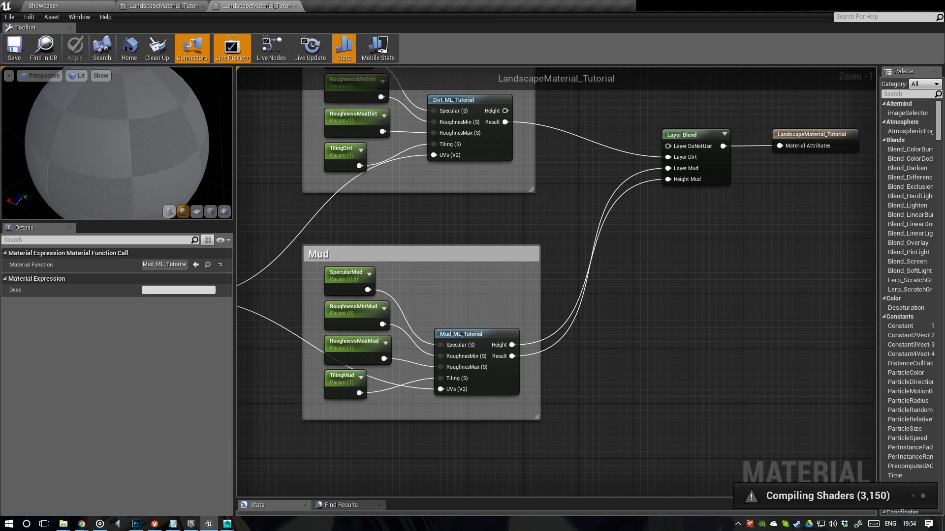
- Review the Dirt and Mud groups feeding the Layer Blend node and save LandscapeMaterial_Tutorial
right_click_drag(548, 159, 459, 254)
scroll(492, 208, "down", 1)
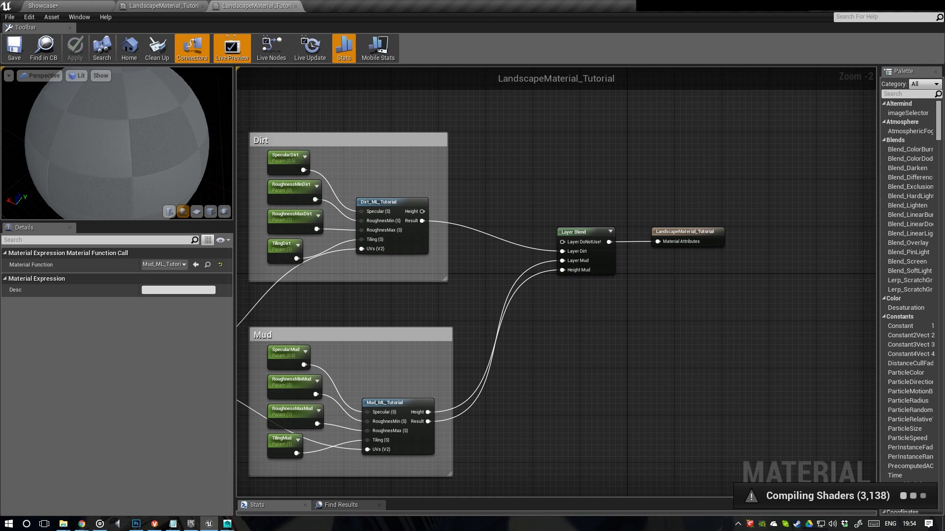
right_click_drag(484, 320, 635, 315)
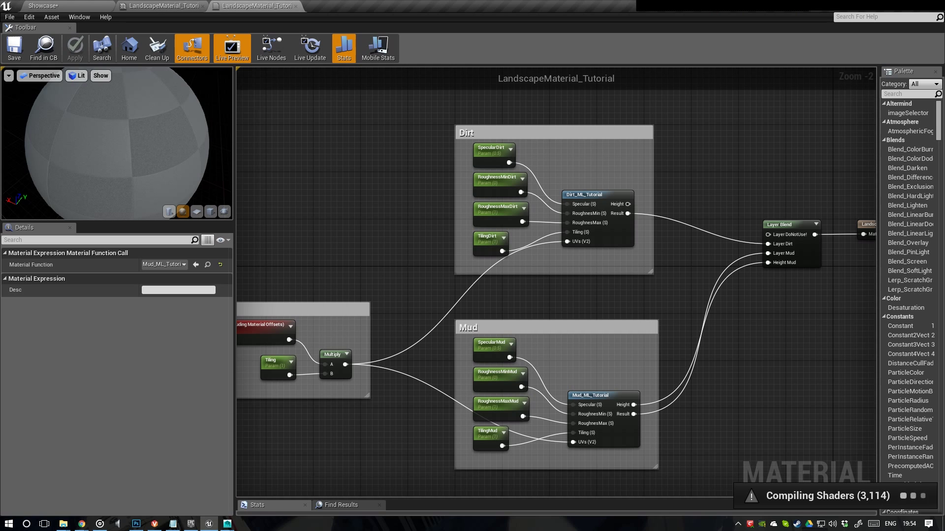
left_click(14, 46)
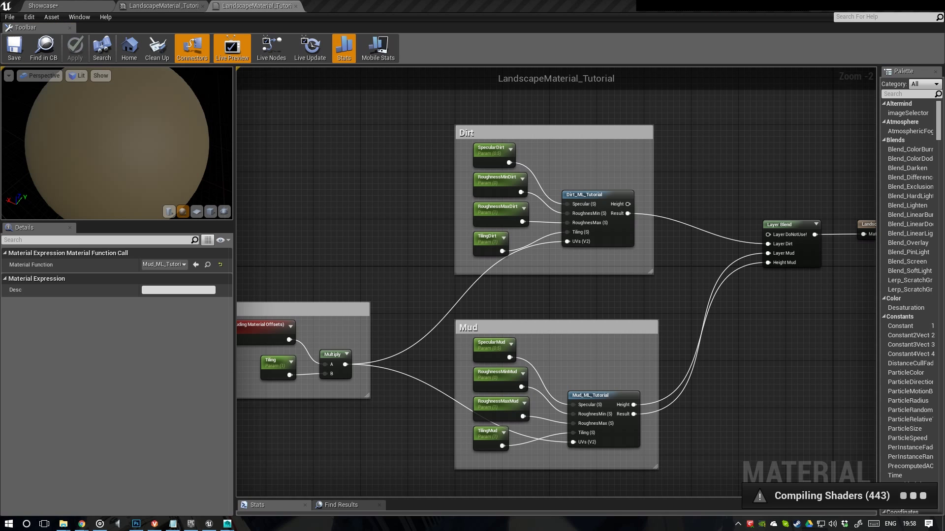
- Delete the existing Landscape and its LandscapeGizmoActiveActor from the Showcase level
left_click(71, 6)
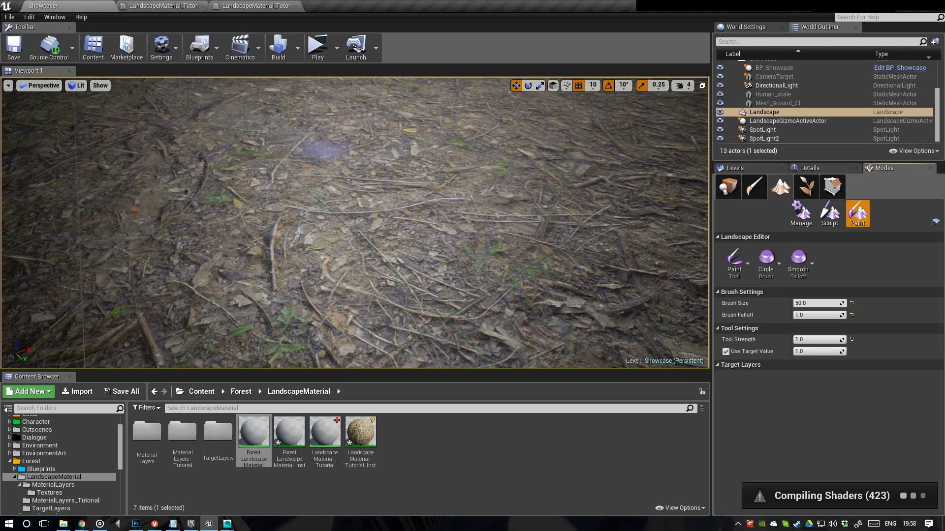
left_click(727, 186)
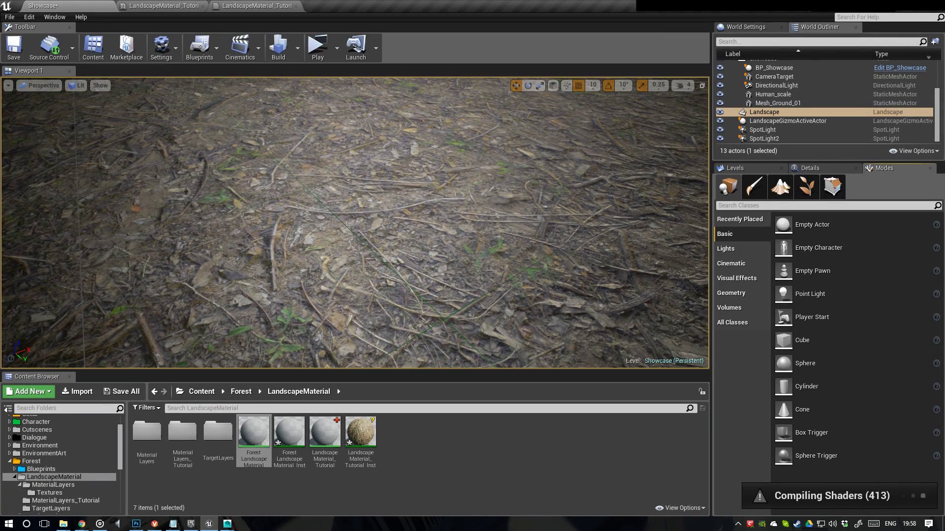
key("Delete")
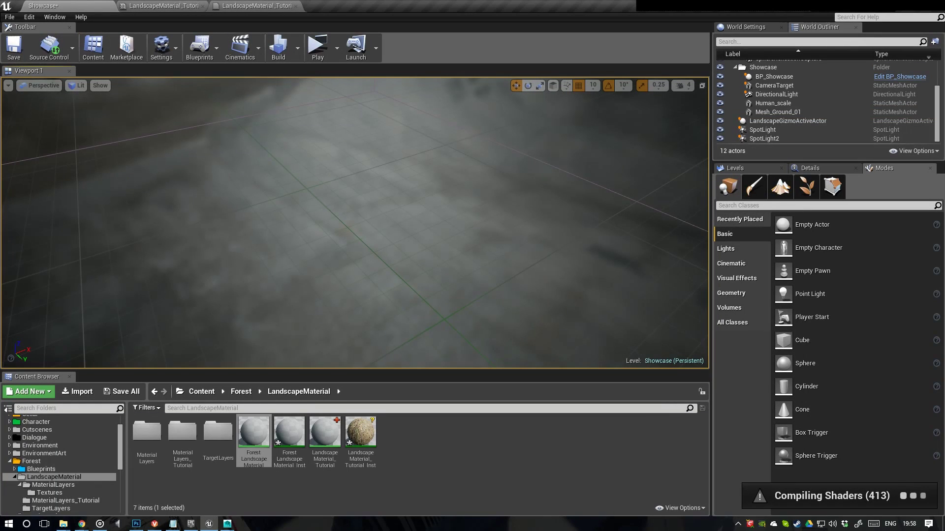
left_click(787, 120)
key("Delete")
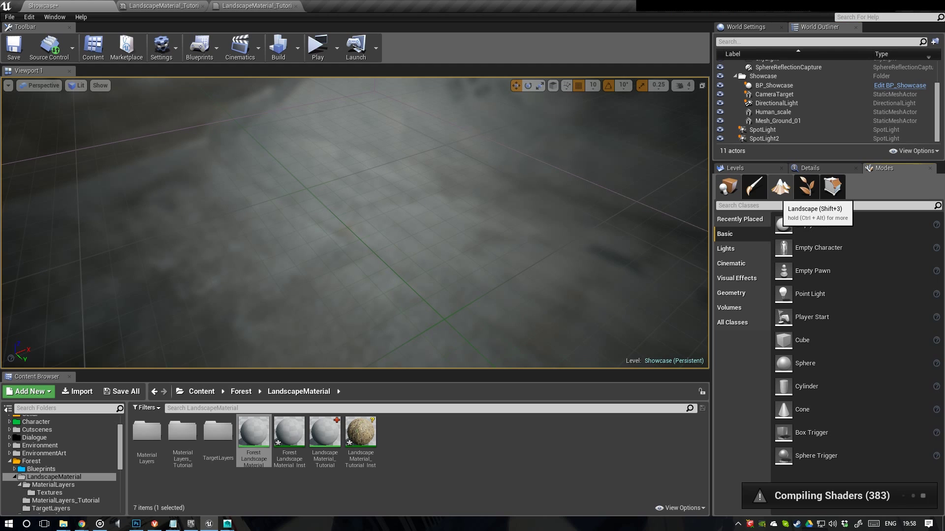
- Set up a new landscape with LandscapeMaterial_Tutorial_Inst as its material and a section size of 15×15 Quads
left_click(780, 187)
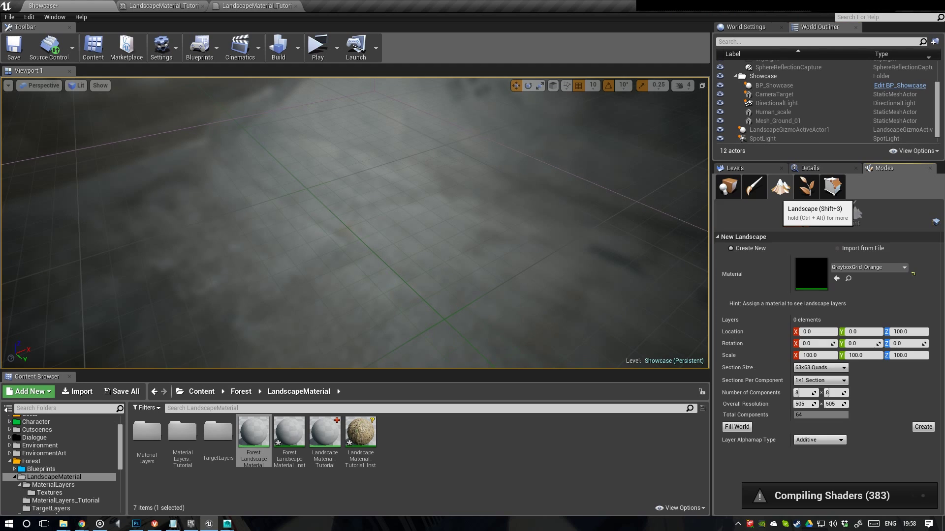
left_click(867, 267)
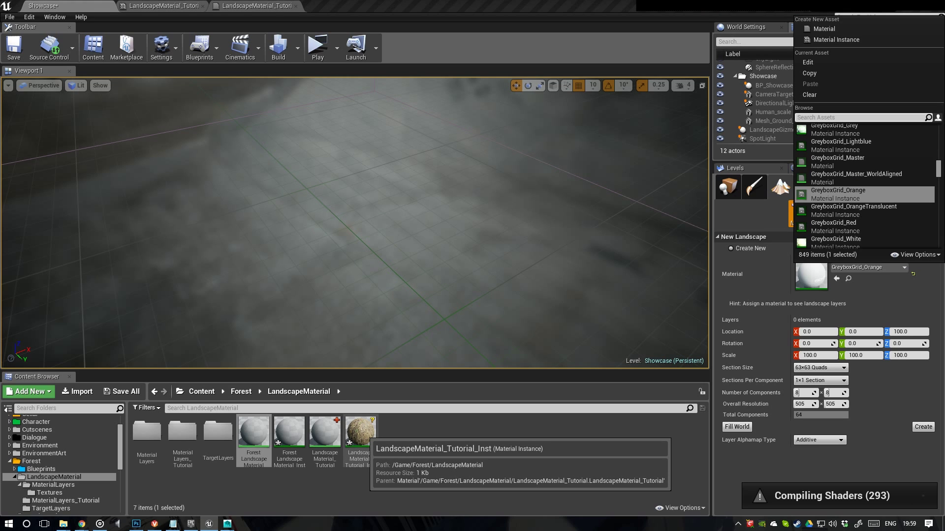
left_click(360, 432)
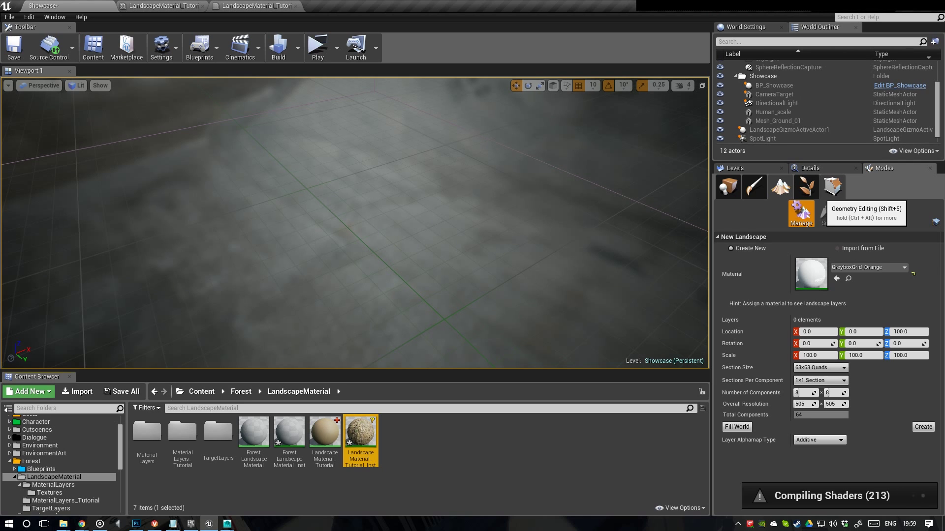
left_click(837, 278)
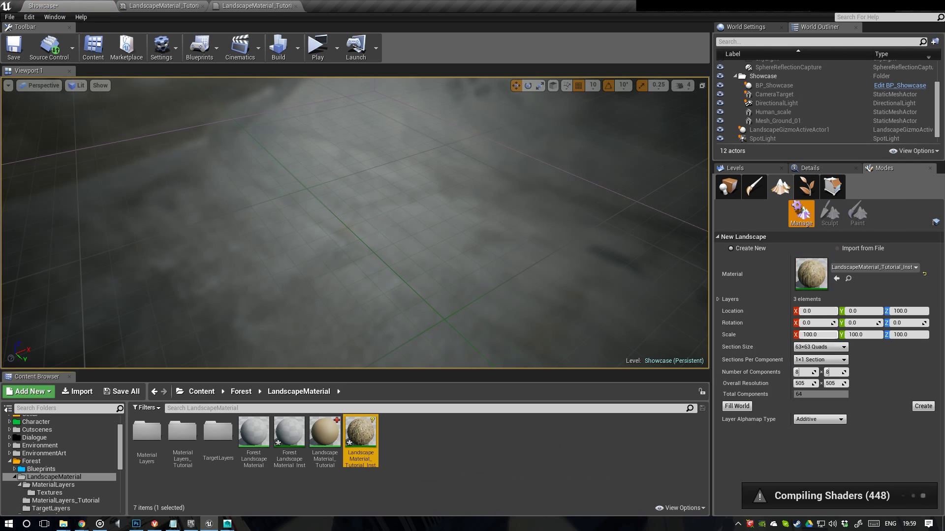
left_click(820, 347)
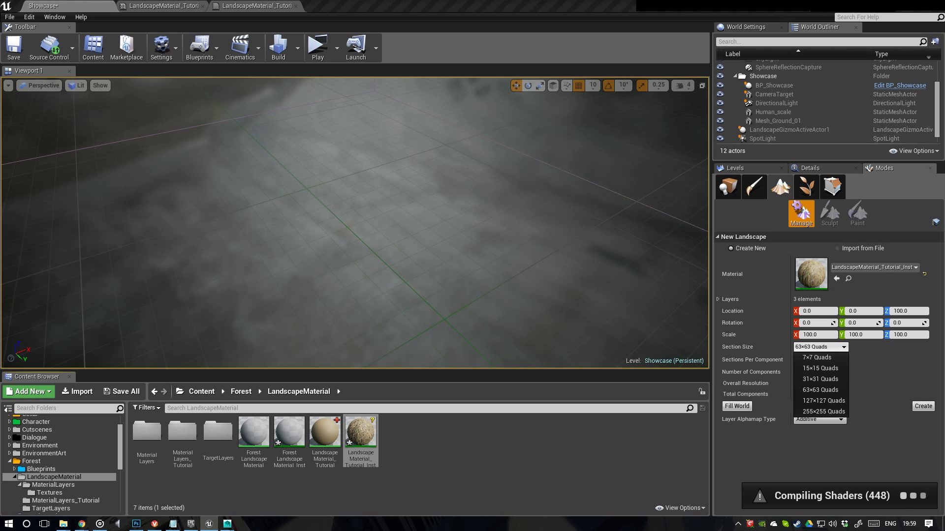
left_click(820, 368)
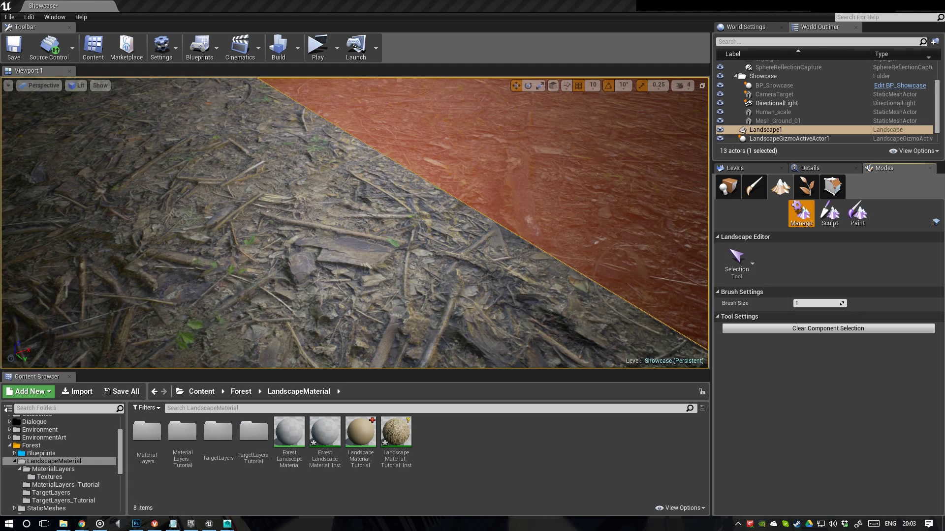
- Create a non weight-blended layer info named DoNotUse_LayerInfo for the DoNotUse! paint layer in Forest/LandscapeMaterial/TargetLayers_Tutorial
left_click(857, 213)
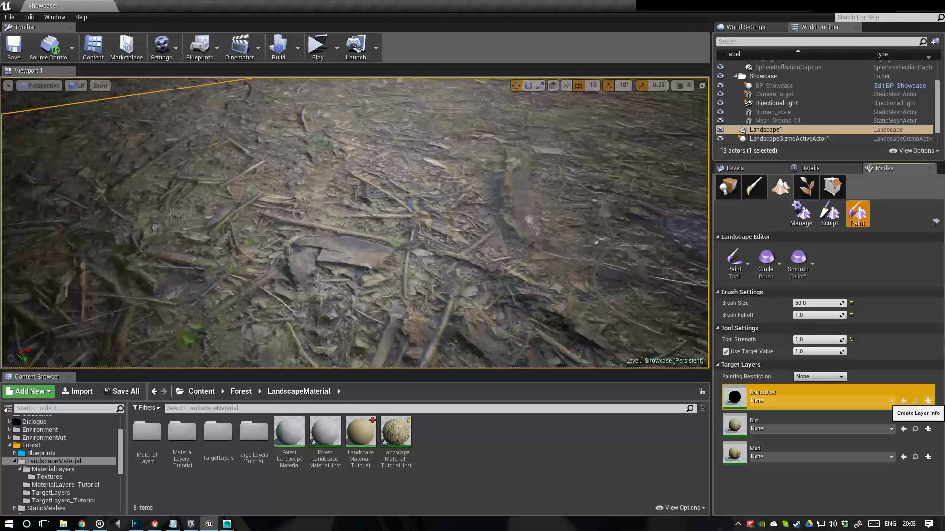
left_click(928, 400)
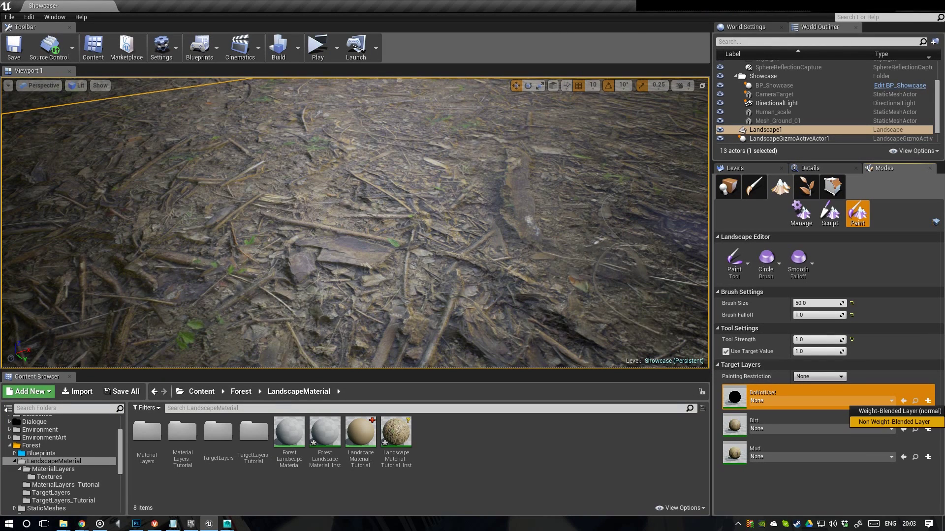
left_click(893, 422)
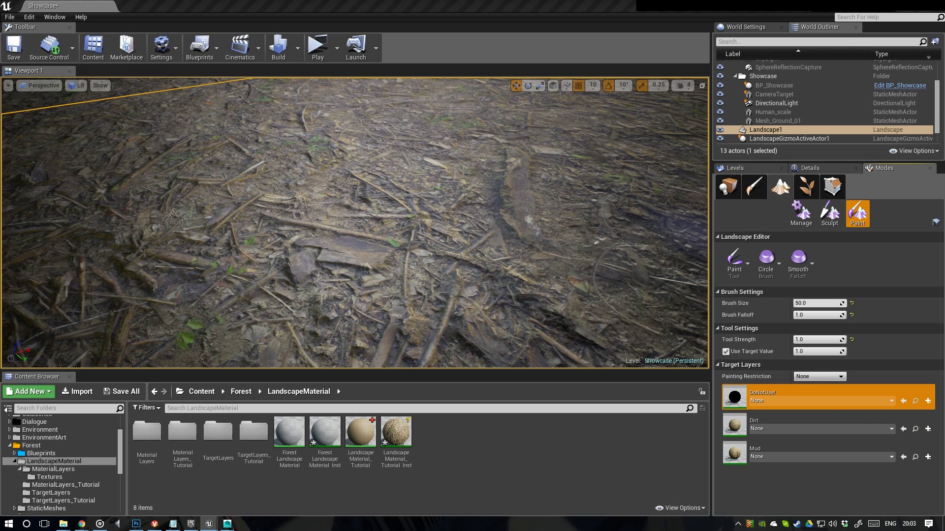
scroll(394, 249, "up", 3)
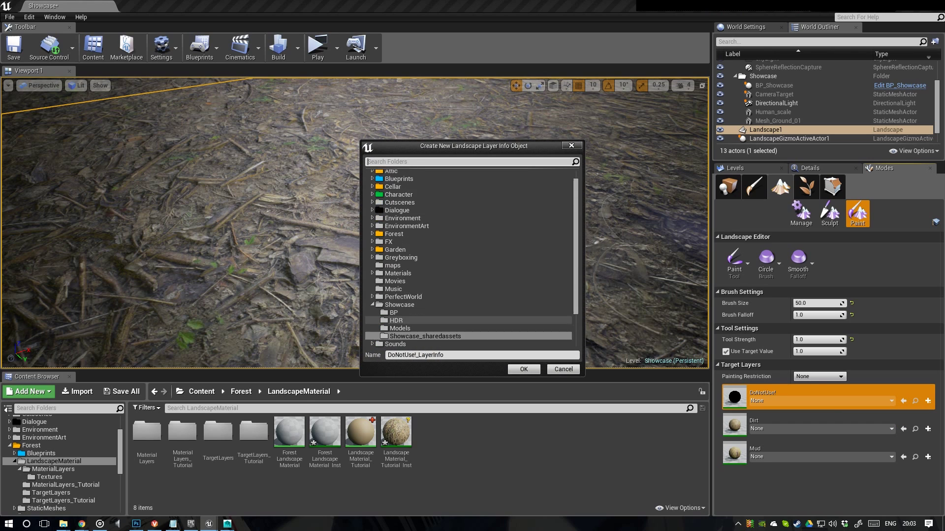
left_click(393, 248)
double_click(393, 247)
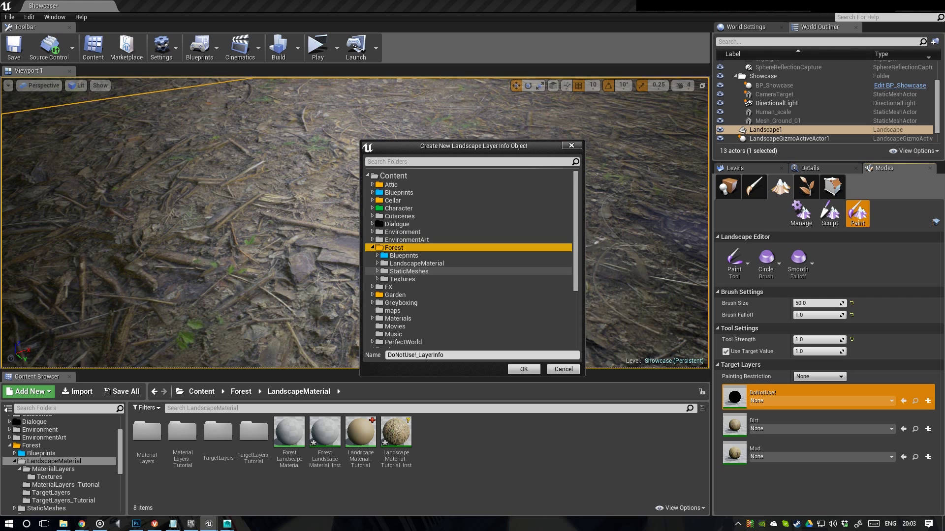
double_click(416, 263)
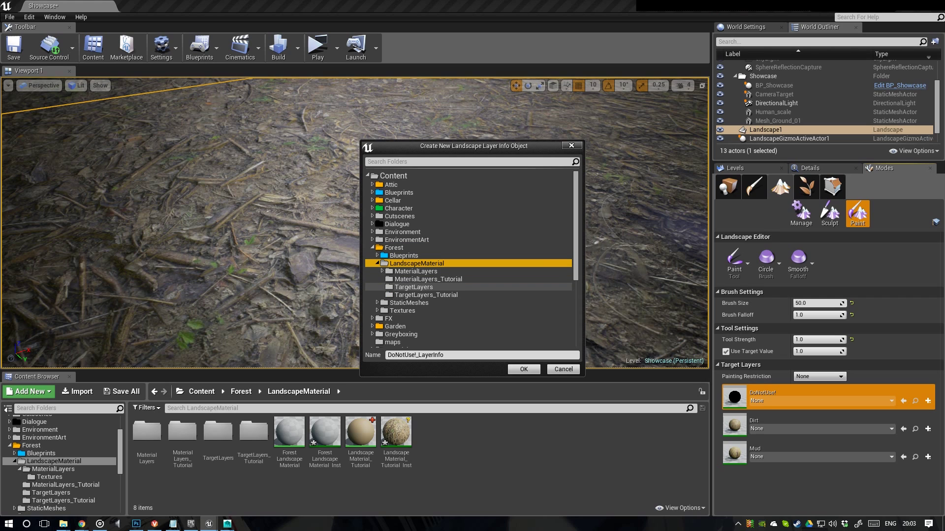
left_click(426, 295)
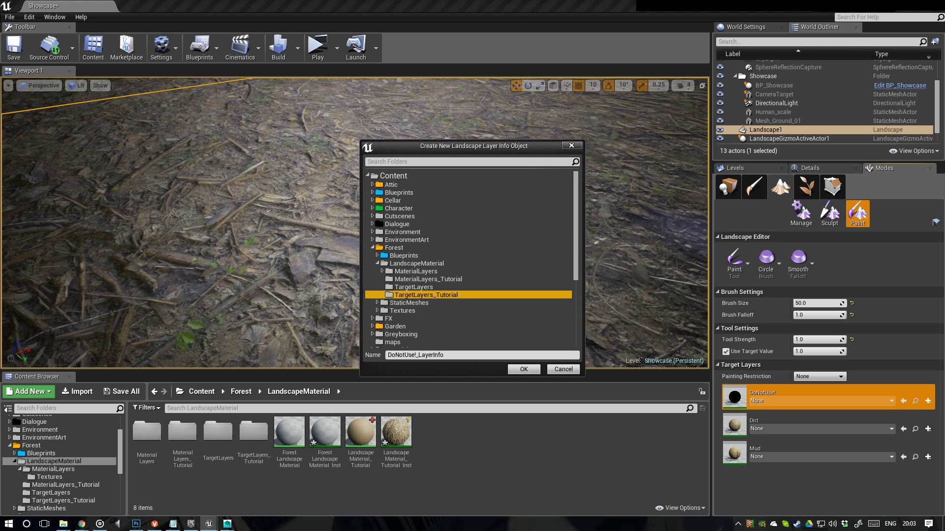
left_click(447, 355)
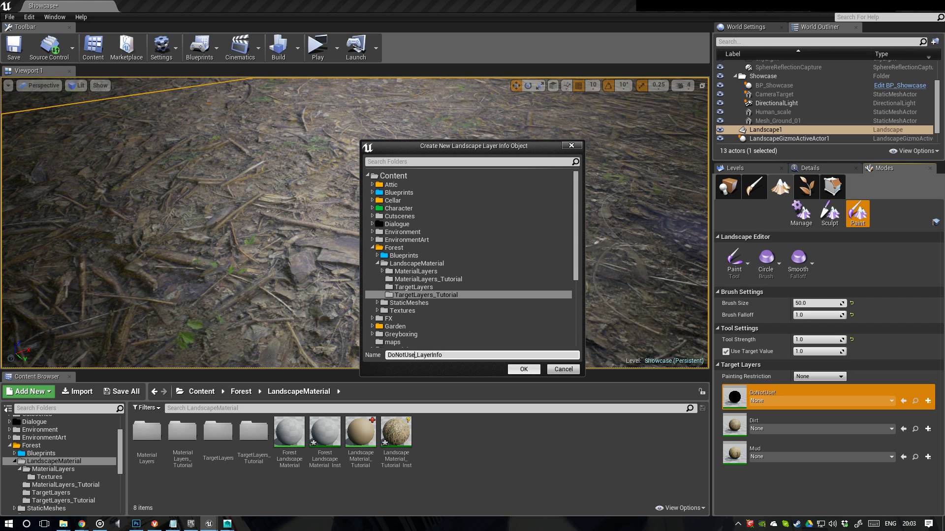
key("Return")
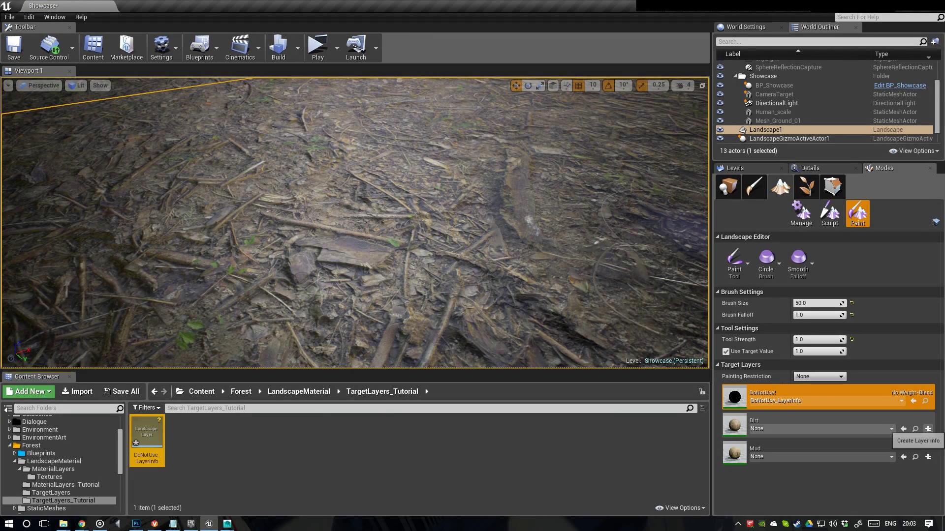
- Create a weight-blended layer info named Dirt_LayerInfo for the Dirt paint layer in Forest/LandscapeMaterial/TargetLayers_Tutorial
left_click(927, 429)
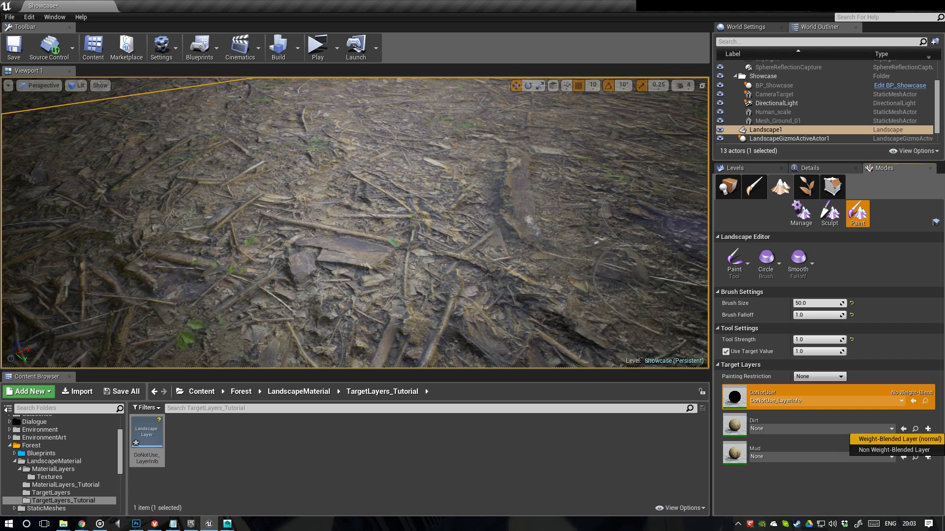
left_click(896, 439)
scroll(468, 256, "up", 10)
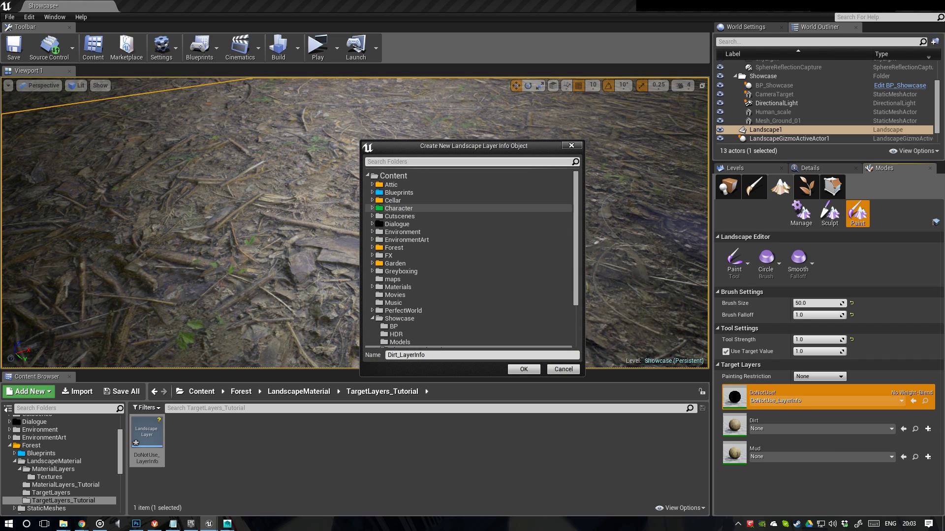
double_click(396, 248)
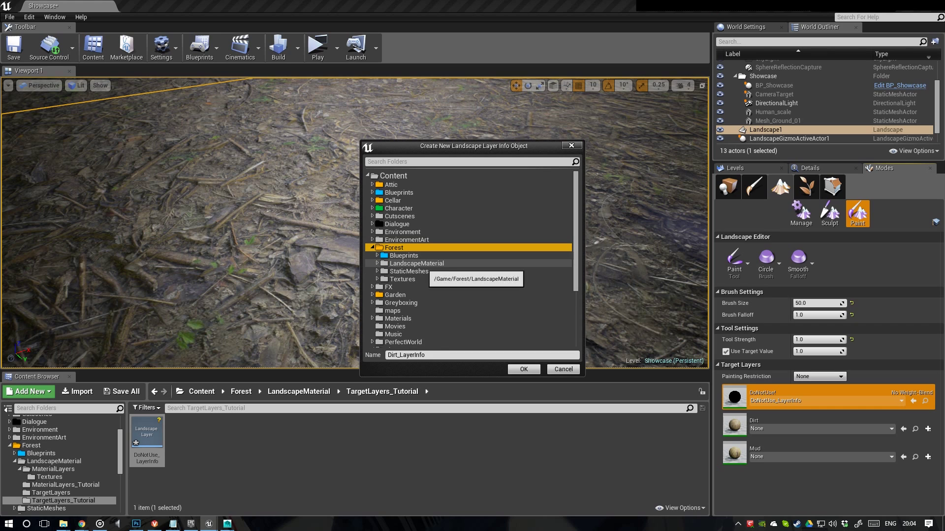
double_click(417, 263)
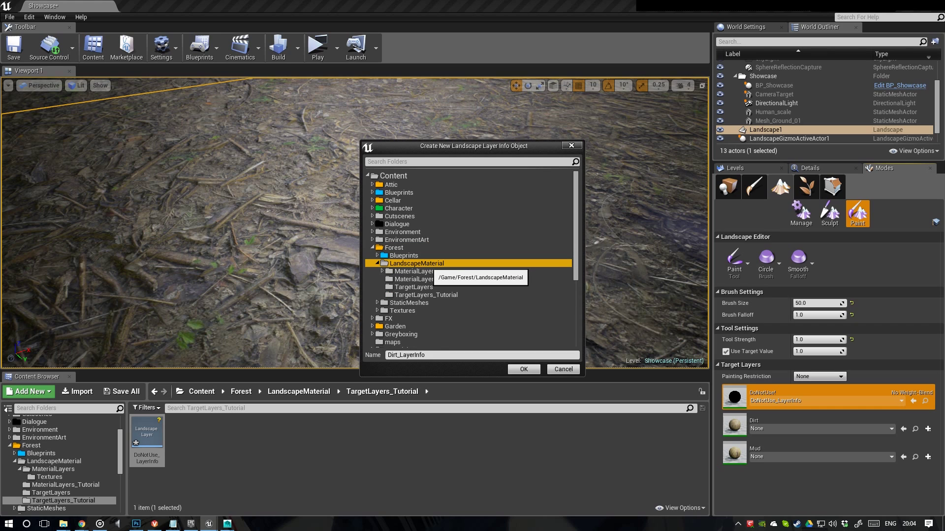
left_click(426, 295)
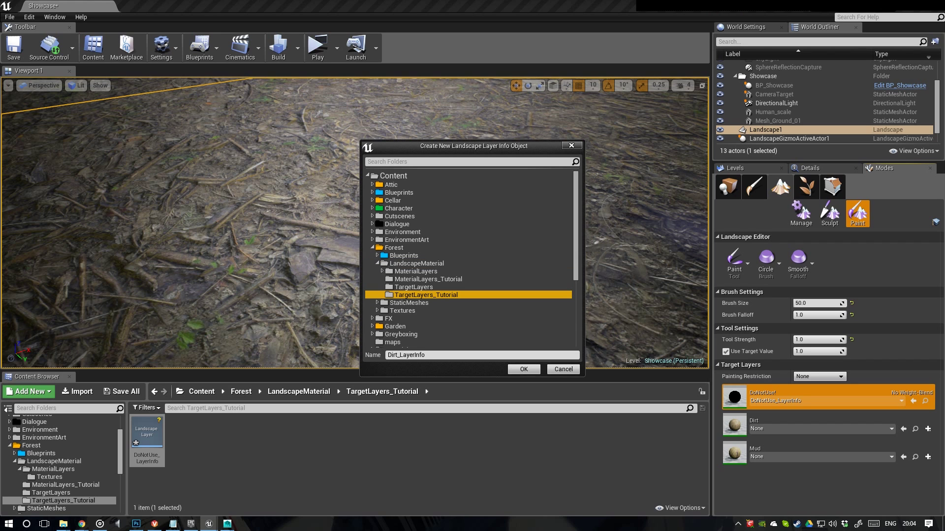
left_click(523, 369)
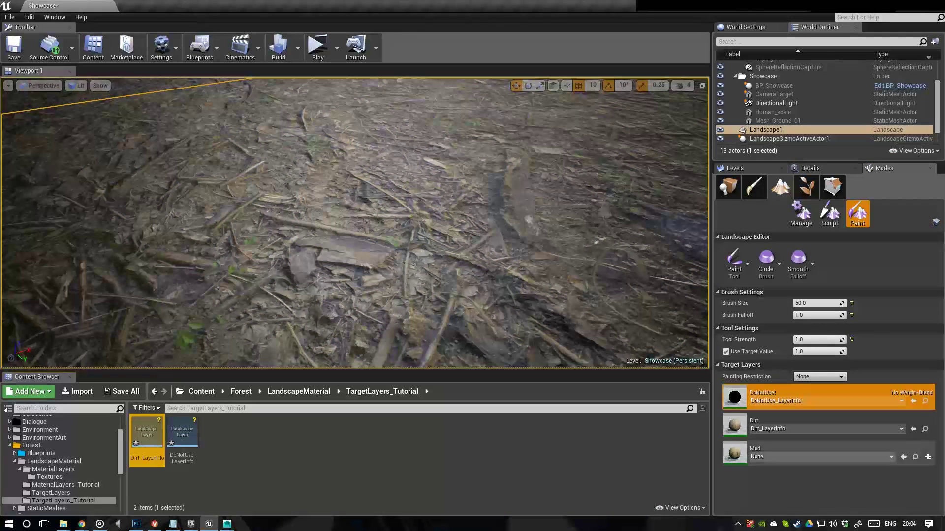
- Create a weight-blended layer info named Mud_LayerInfo for the Mud paint layer in Forest/LandscapeMaterial/TargetLayers_Tutorial
left_click(928, 457)
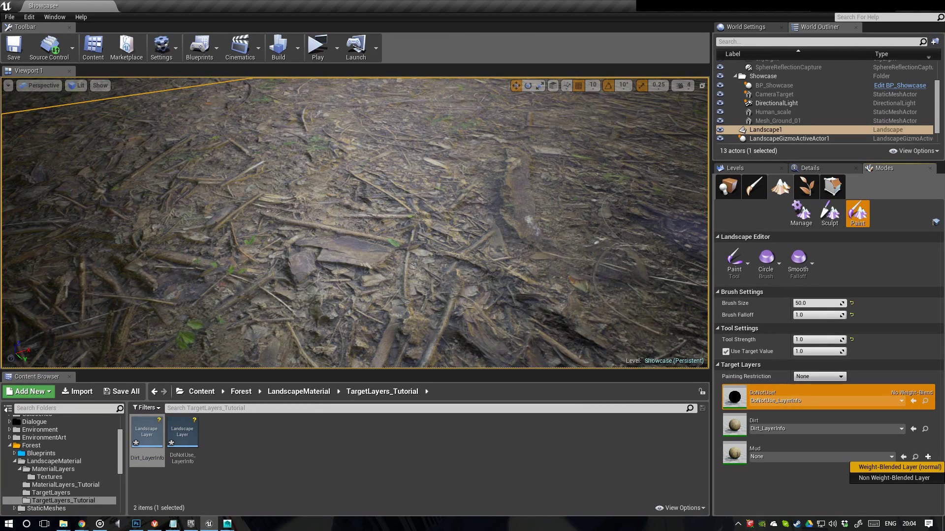
left_click(899, 467)
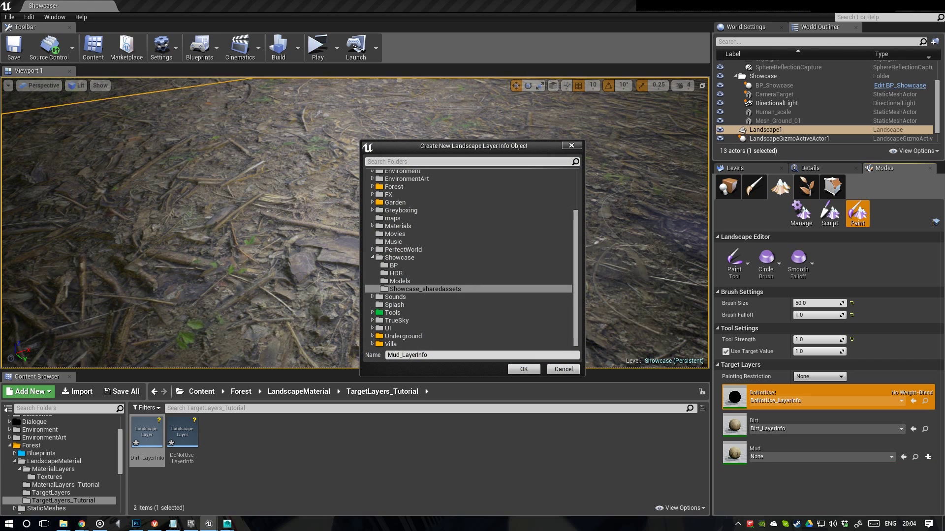
scroll(468, 265, "up", 2)
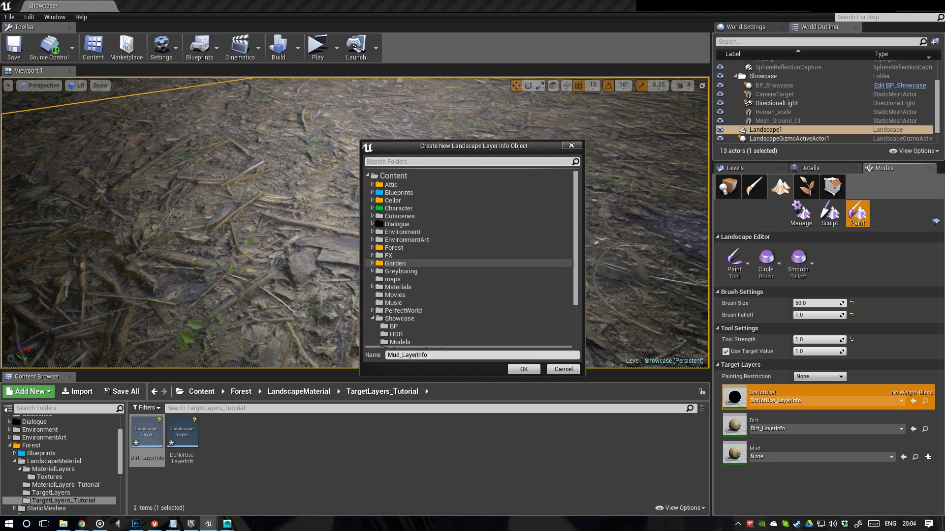
double_click(401, 249)
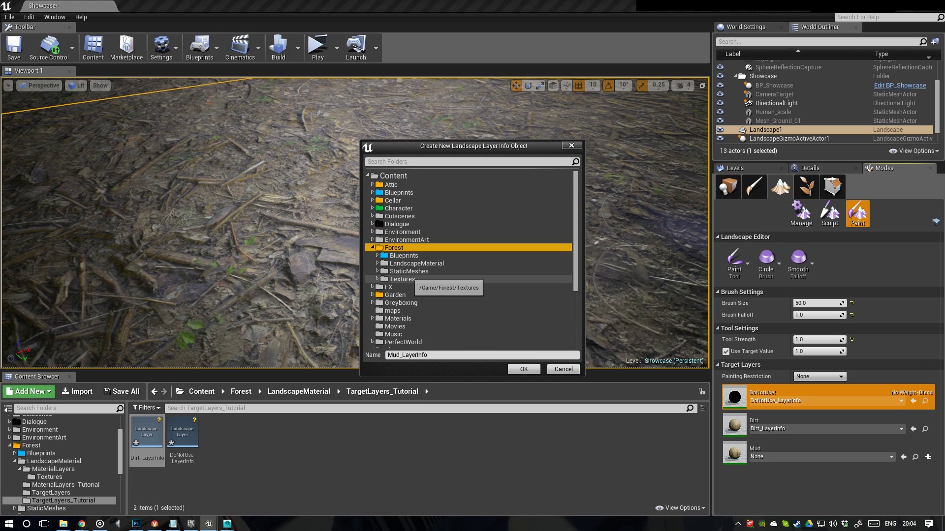
double_click(416, 263)
left_click(426, 295)
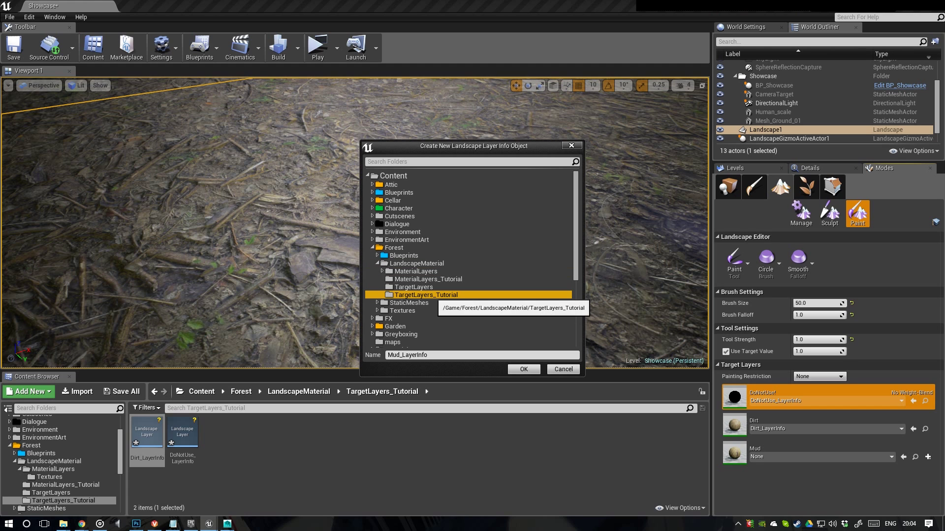
left_click(523, 369)
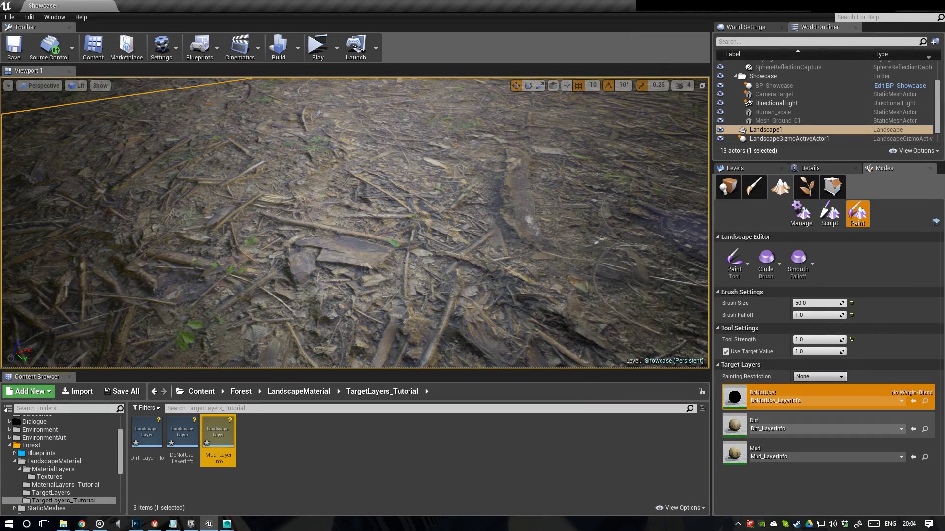
- Paint the Dirt layer over the whole landscape with a brush size of 10000
left_click(806, 420)
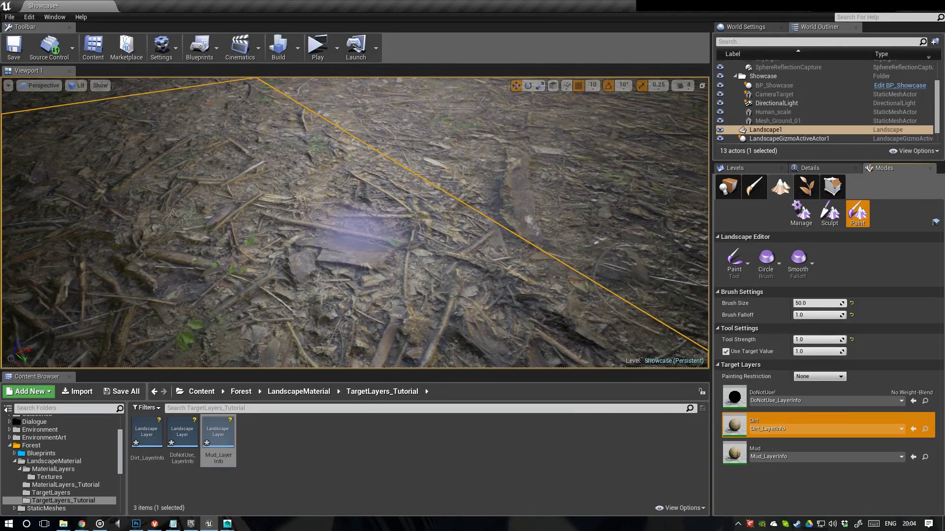
scroll(401, 201, "down", 3)
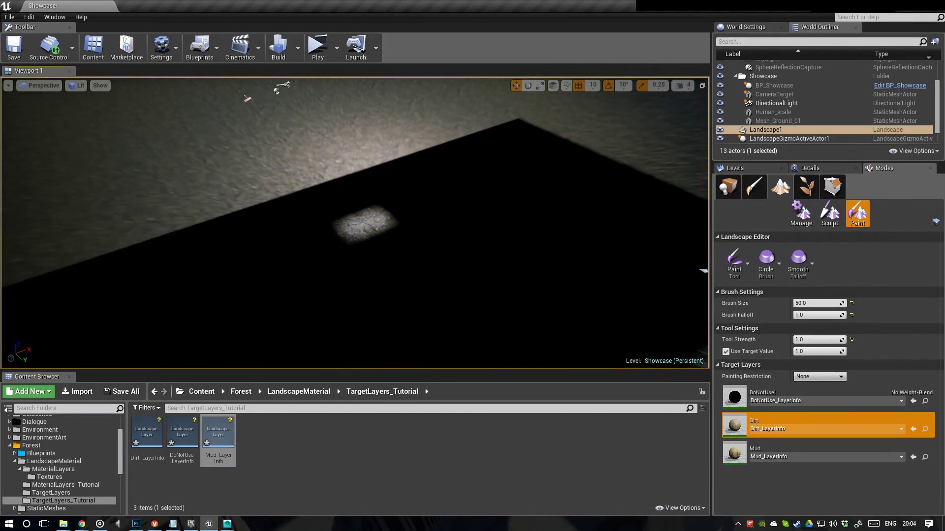
right_click_drag(446, 235, 441, 241)
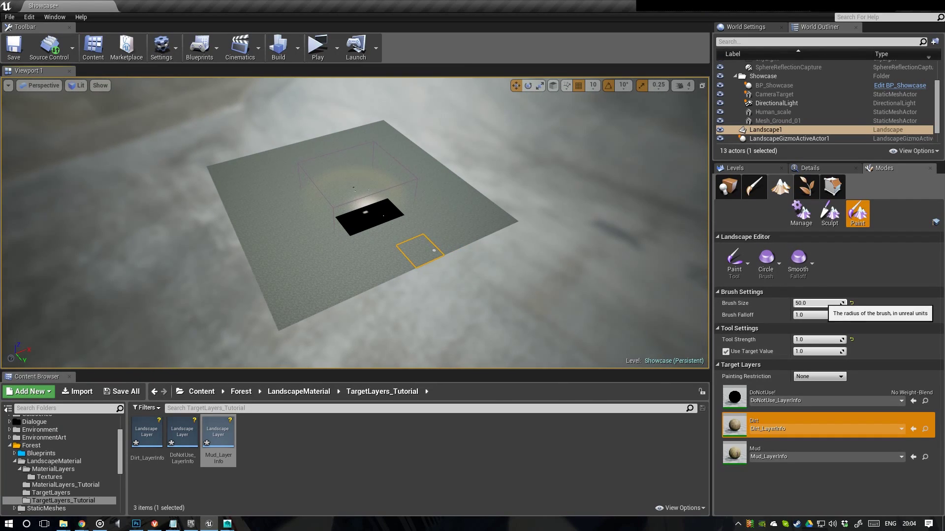
left_click(819, 303)
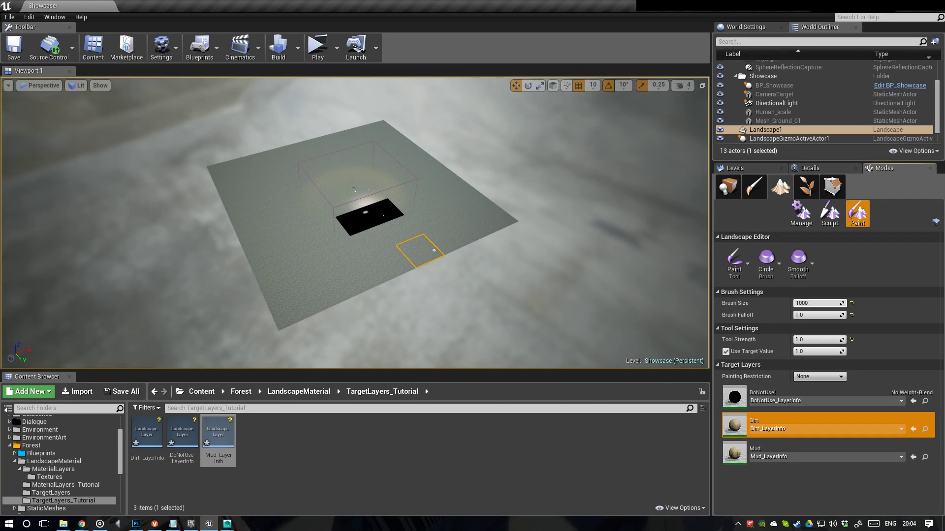
left_click(817, 303)
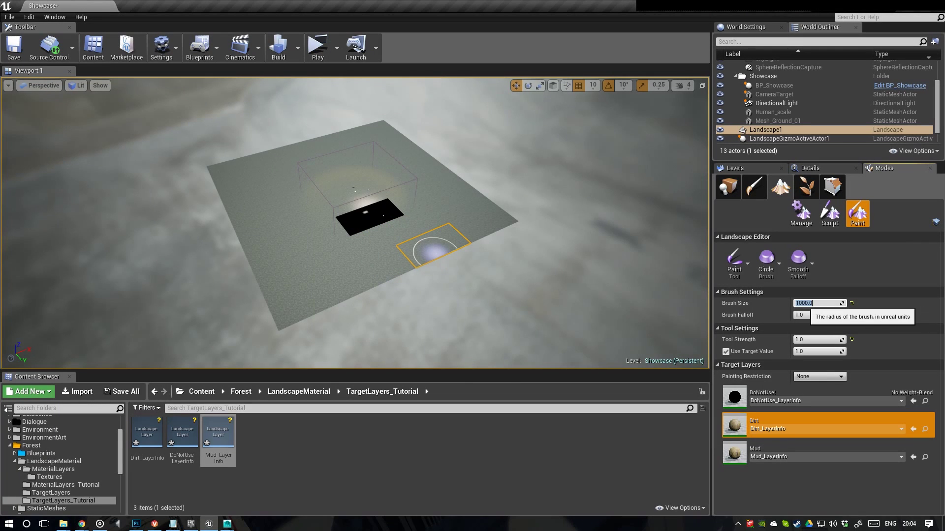
type("10000")
key("Return")
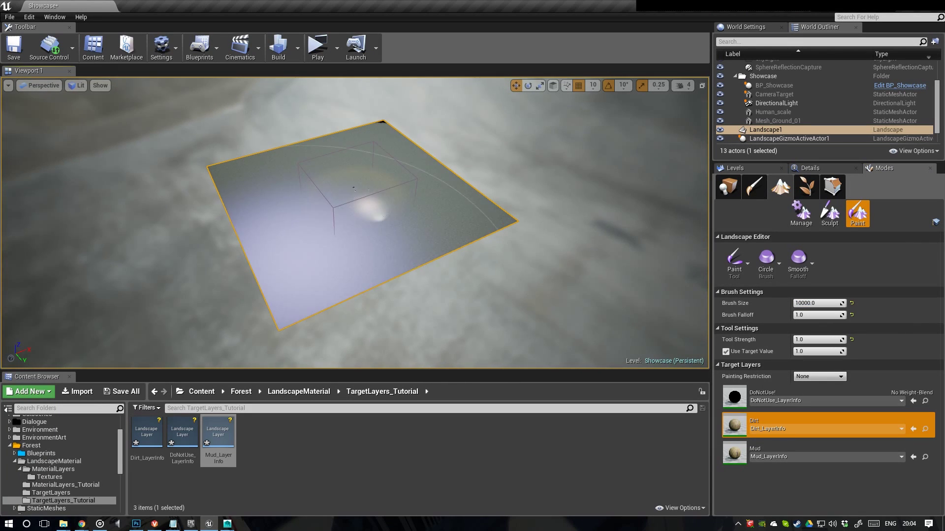
left_click(354, 188)
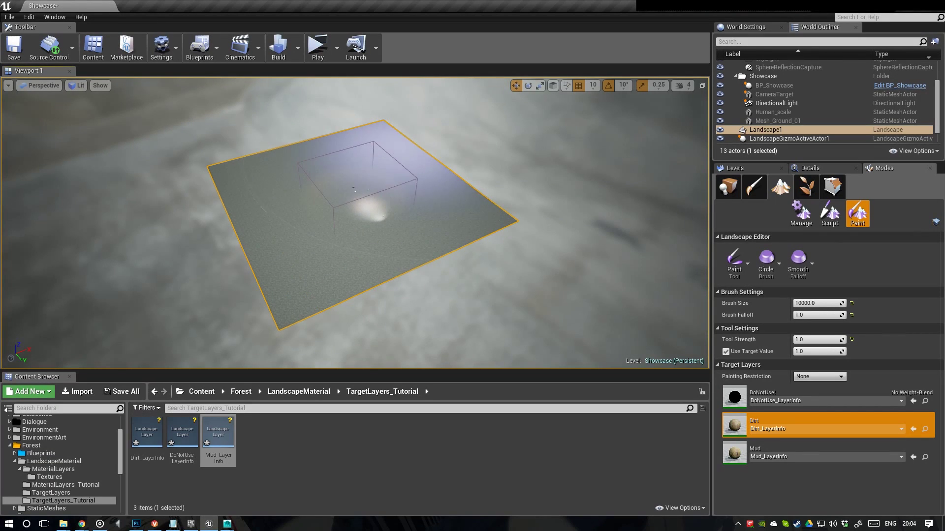
- Set the brush size to 50 and paint a small patch of the Mud layer onto the dirt ground
left_click(811, 304)
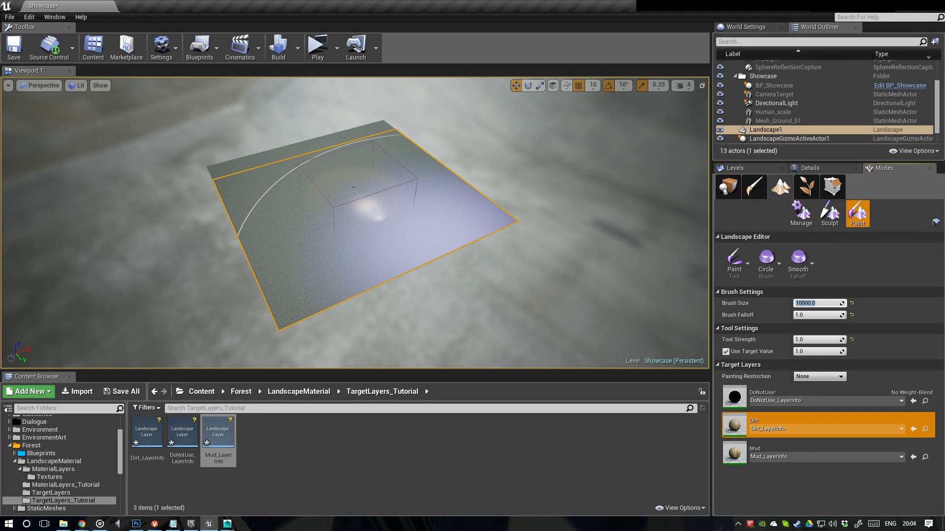
type("50")
key("Return")
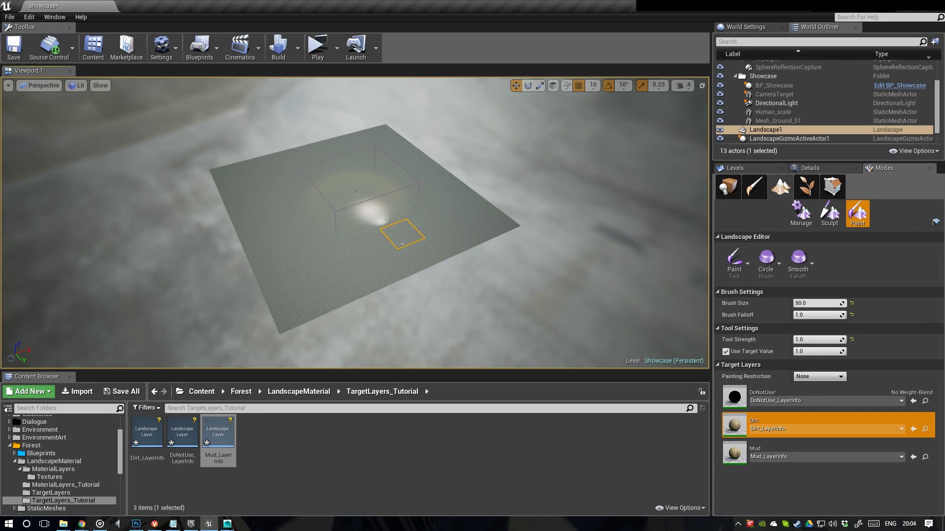
key("w")
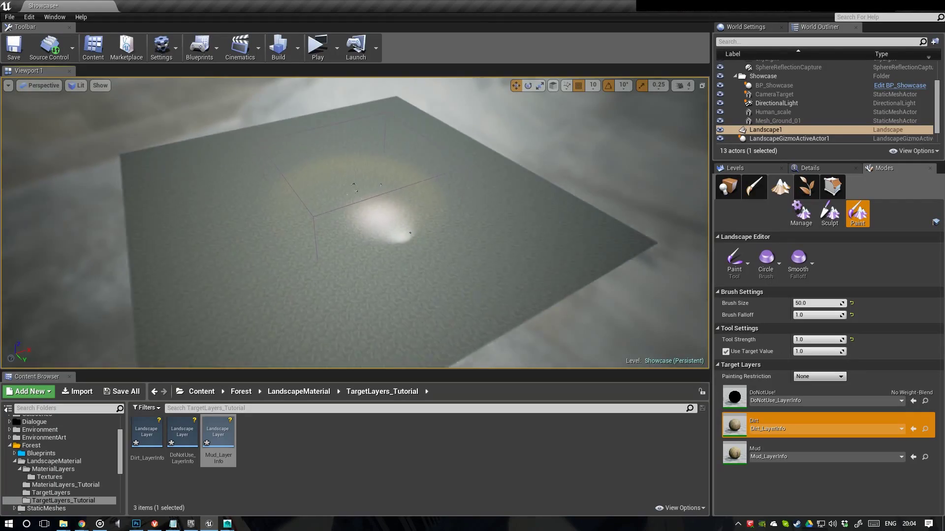
key("w")
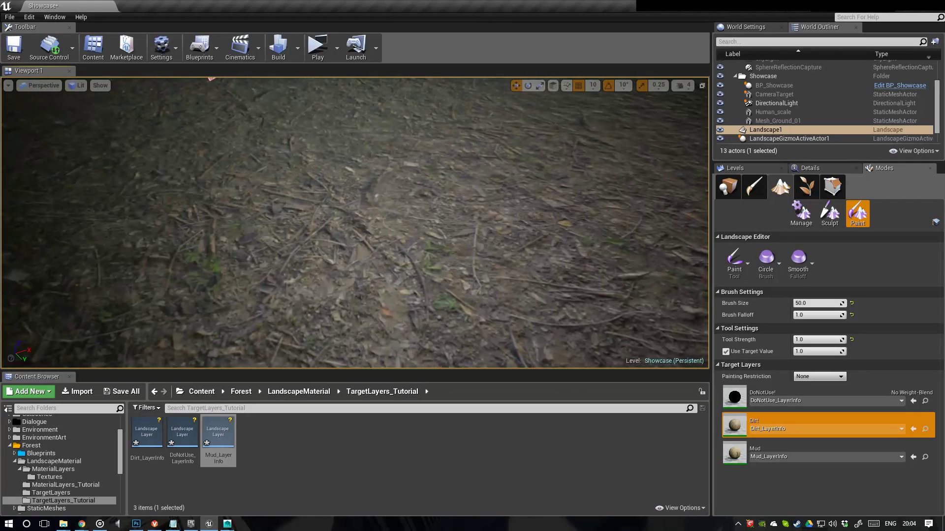
key("s")
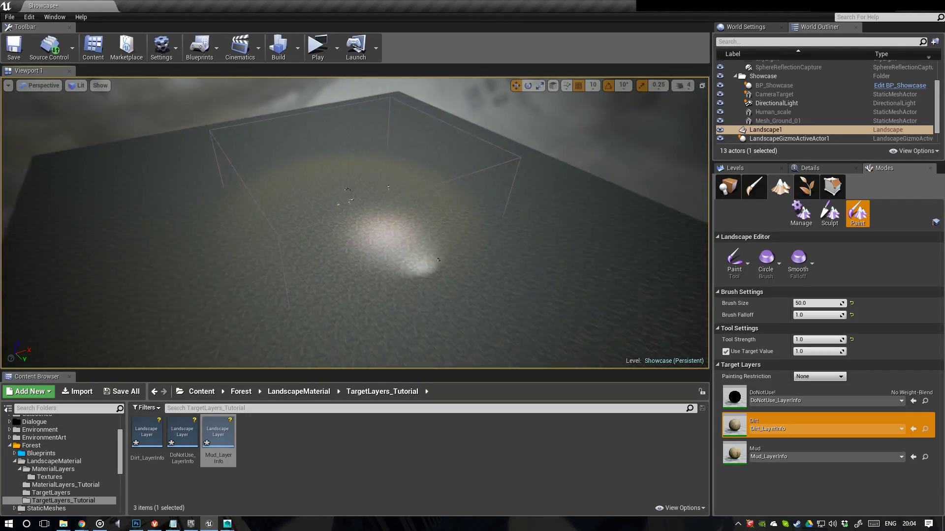
key("w")
key("w")
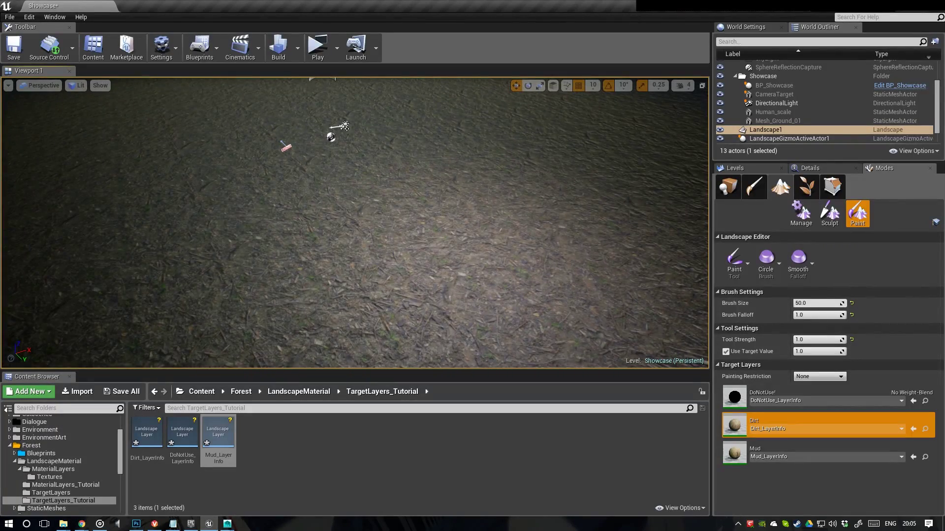
key("w")
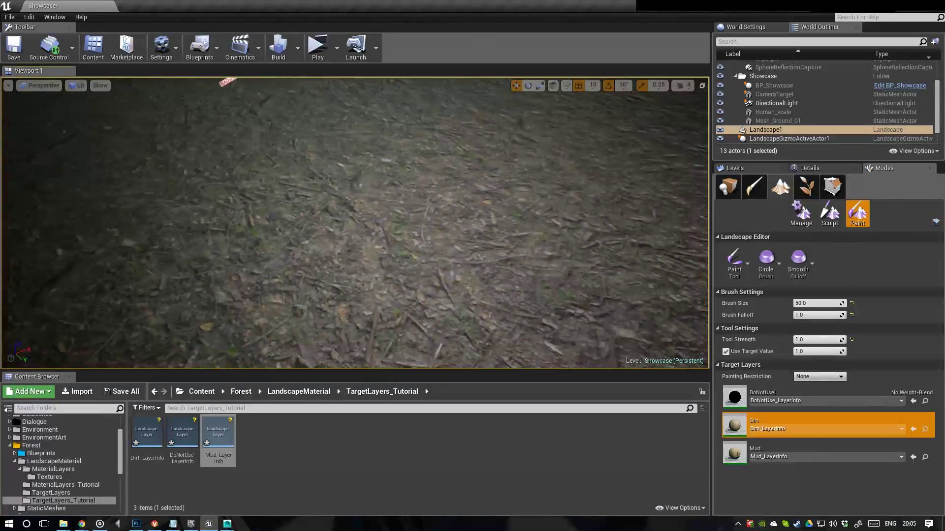
key("w")
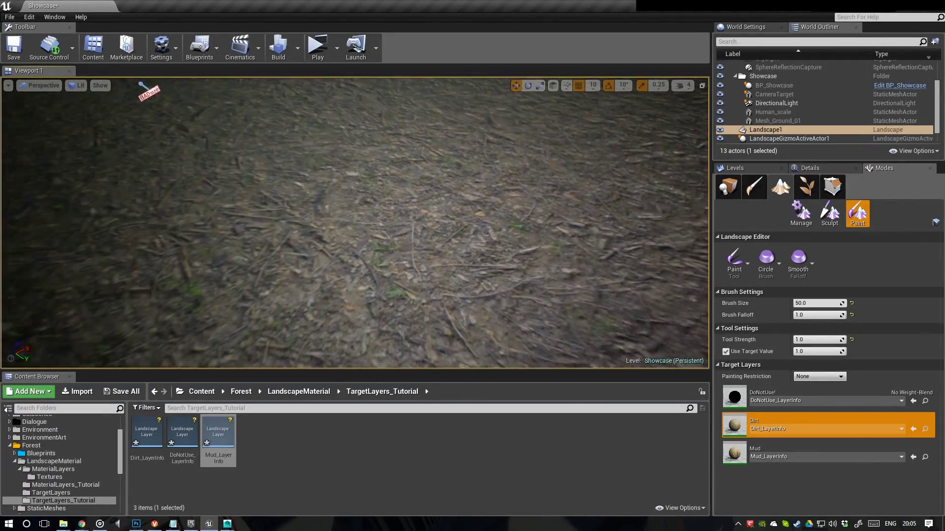
key("w")
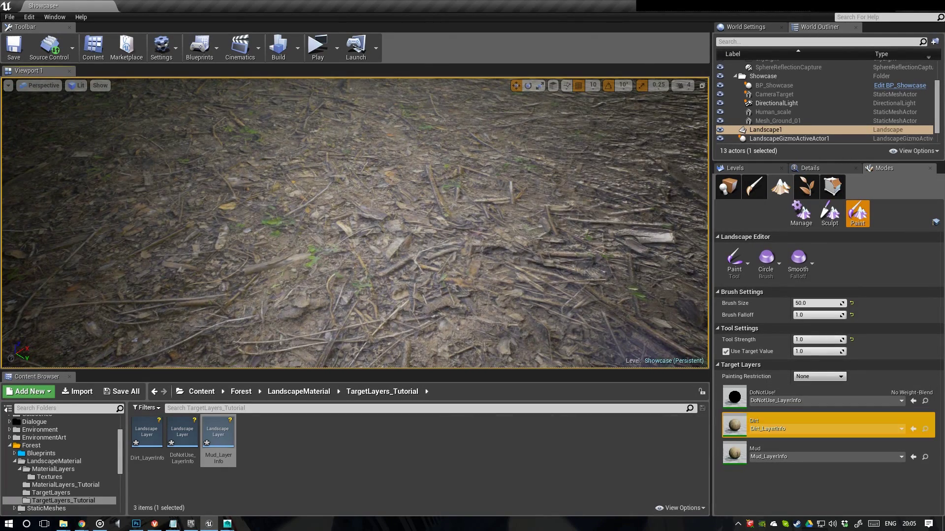
left_click(812, 452)
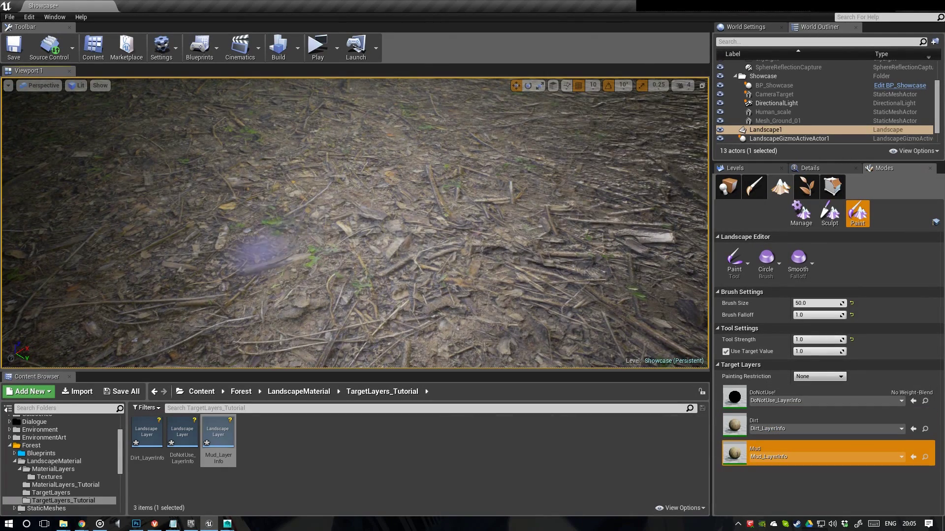
mouse_move(283, 283)
left_mouse_down()
mouse_move(437, 279)
mouse_move(336, 231)
left_mouse_up()
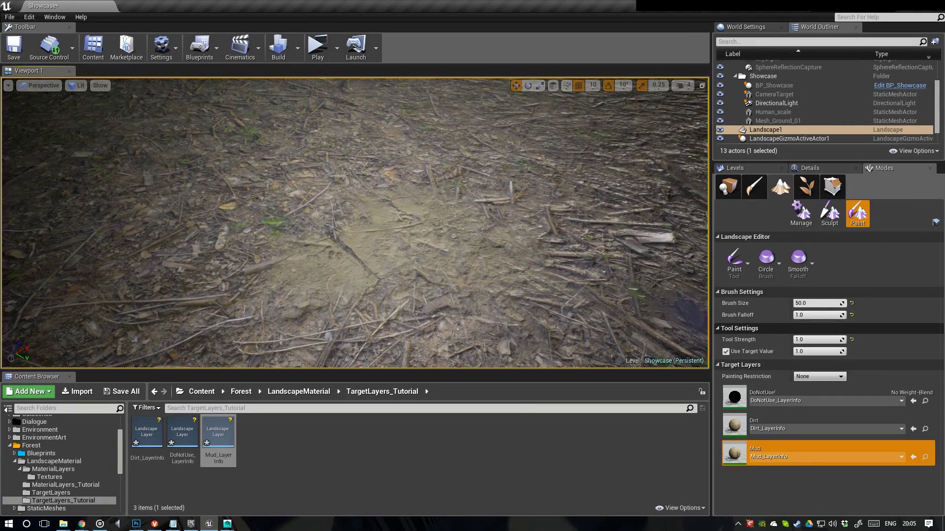
- Set the brush falloff to 0 and extend the Mud layer over a wider area around the first patch
left_click(816, 316)
type("0")
mouse_move(265, 245)
left_mouse_down()
mouse_move(339, 303)
mouse_move(234, 302)
mouse_move(66, 264)
mouse_move(447, 206)
mouse_move(209, 189)
left_mouse_up()
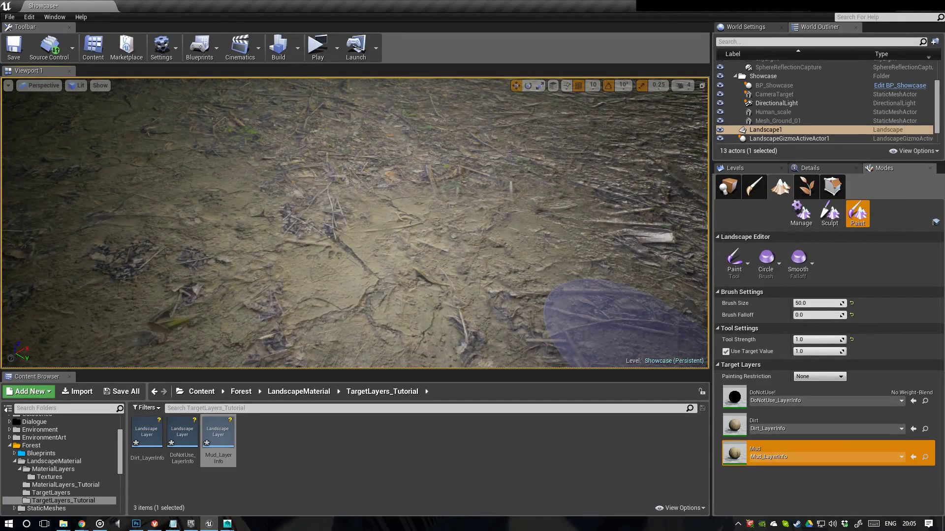
mouse_move(335, 202)
left_mouse_down()
mouse_move(379, 146)
mouse_move(371, 121)
mouse_move(318, 168)
left_mouse_up()
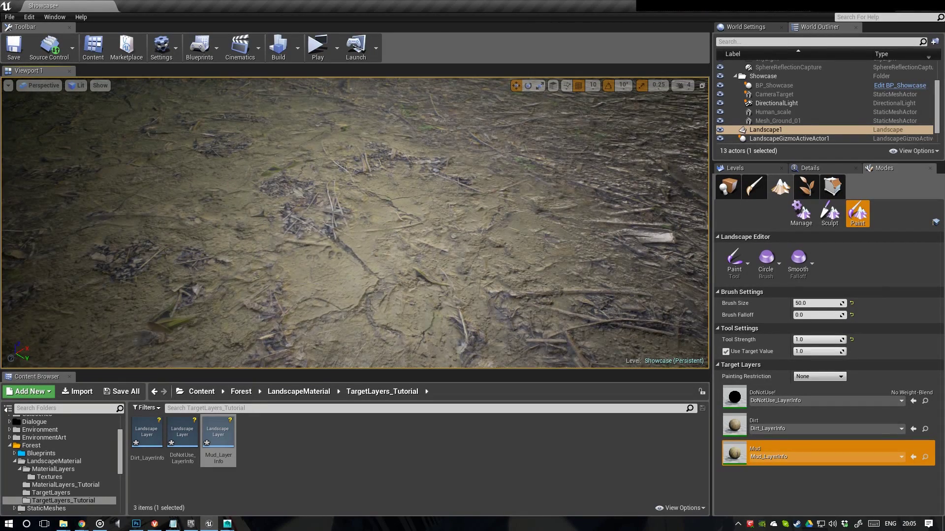
- Examine the blend between the painted mud and the surrounding dirt from near and far
key("s")
key("w")
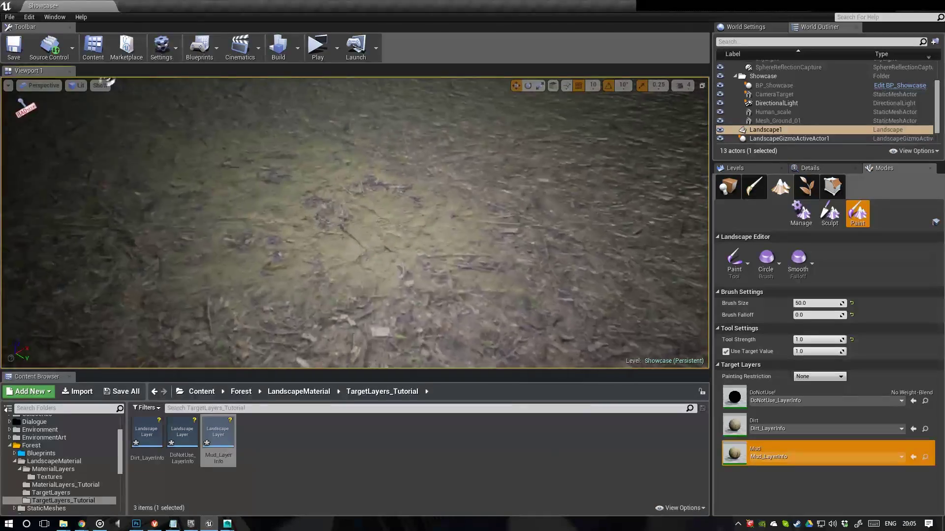
key("w")
key("s")
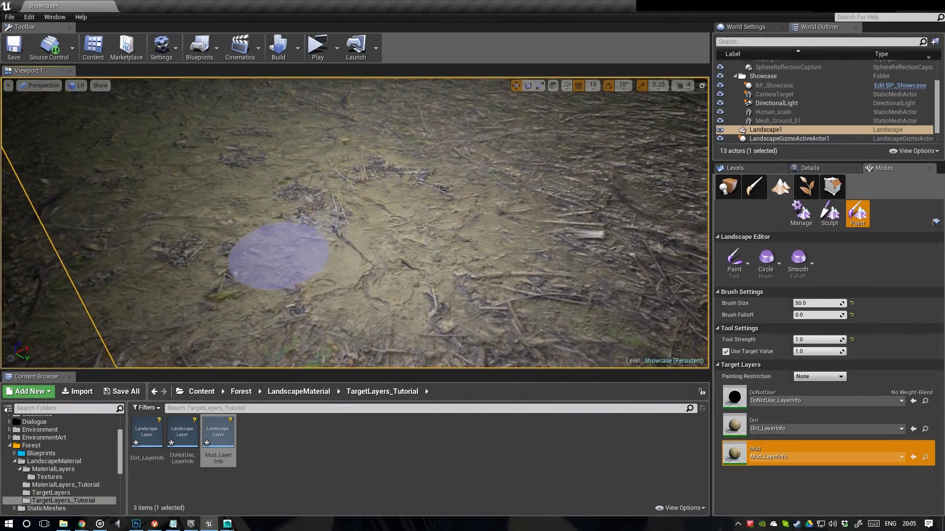
key("w")
key("s")
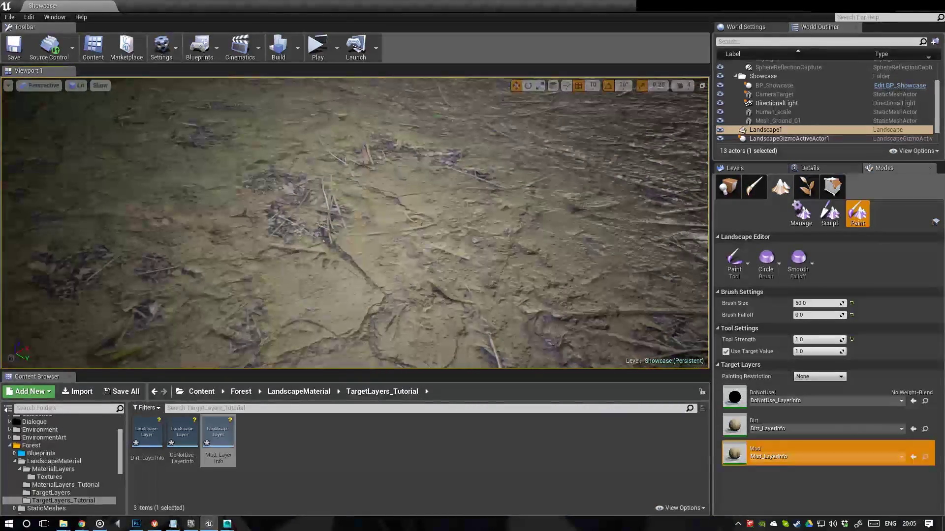